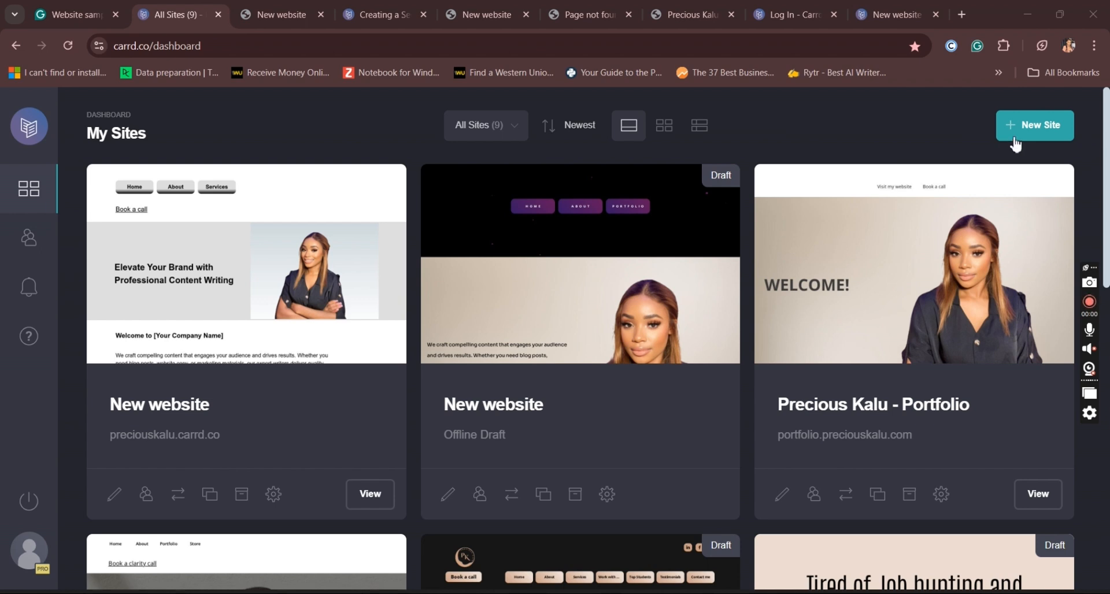
# Step: Start a new site and show only the Portfolio templates as starting points
pyautogui.click(1034, 137)
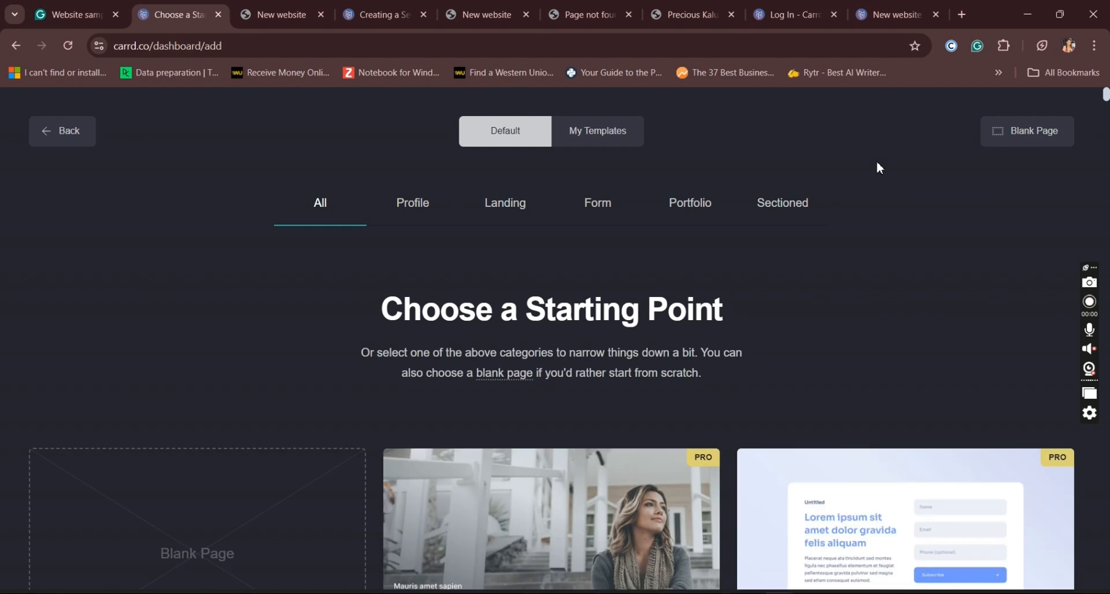
pyautogui.click(713, 210)
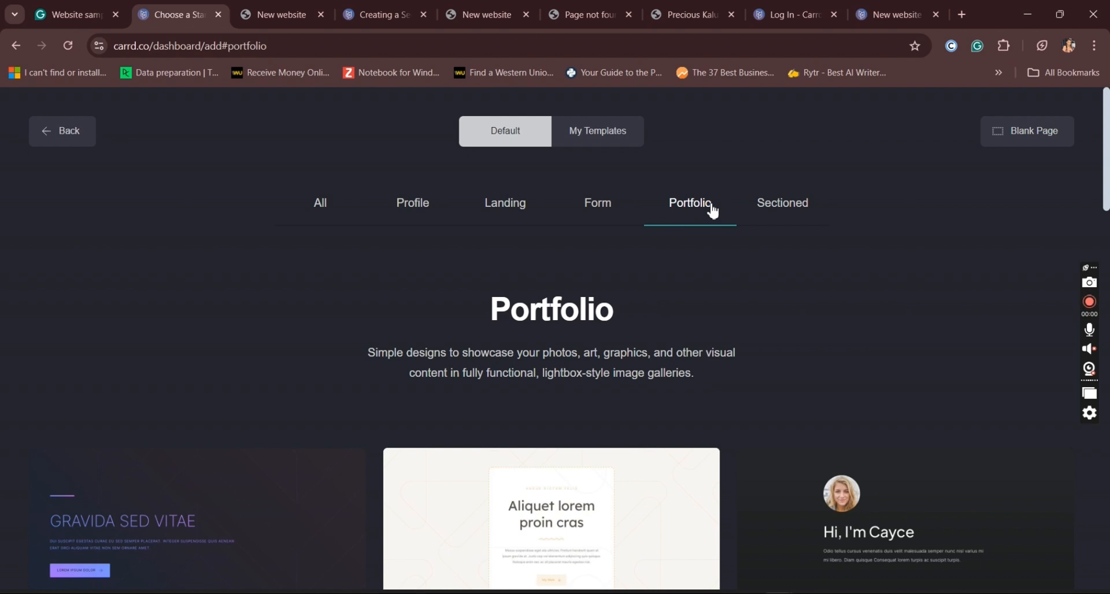
# Step: Look through the whole list of Portfolio templates to compare their designs
pyautogui.scroll(-4, 714, 211)
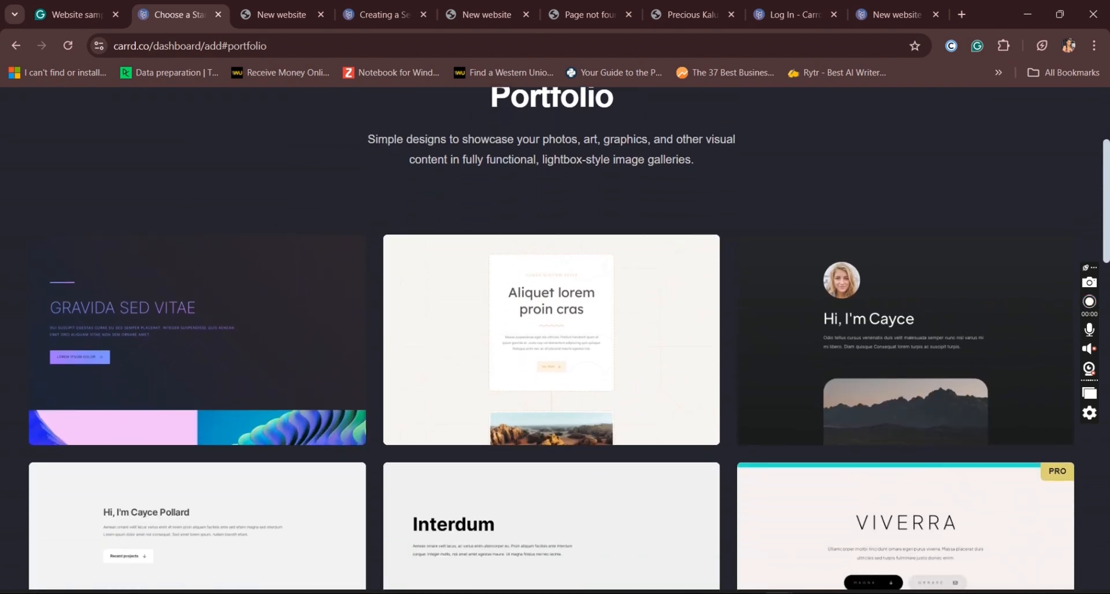
pyautogui.scroll(-4, 552, 340)
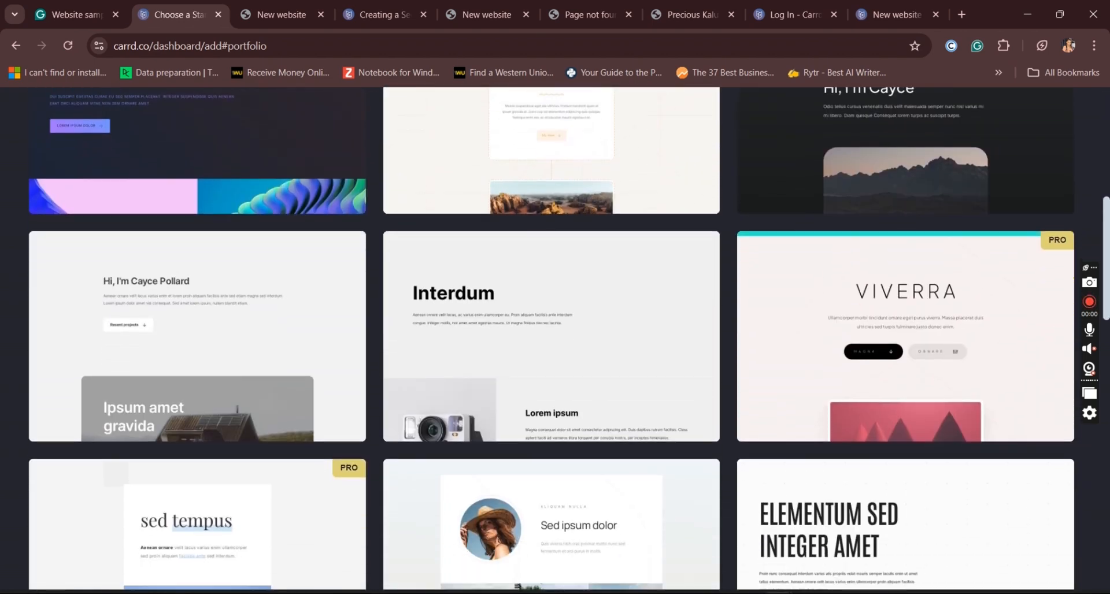
pyautogui.scroll(-4, 552, 340)
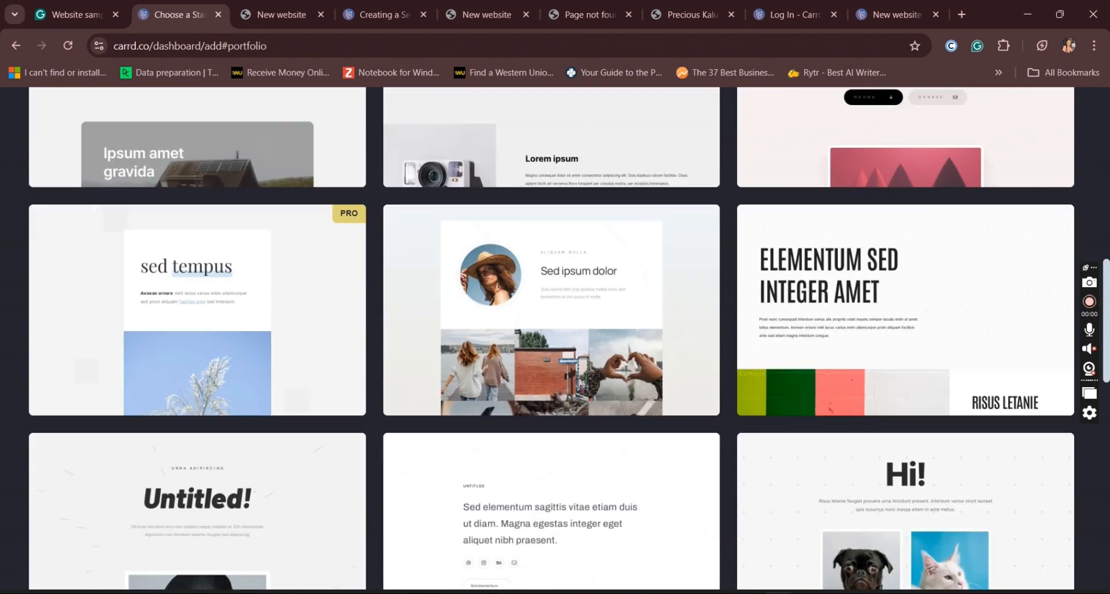
pyautogui.scroll(-4, 552, 340)
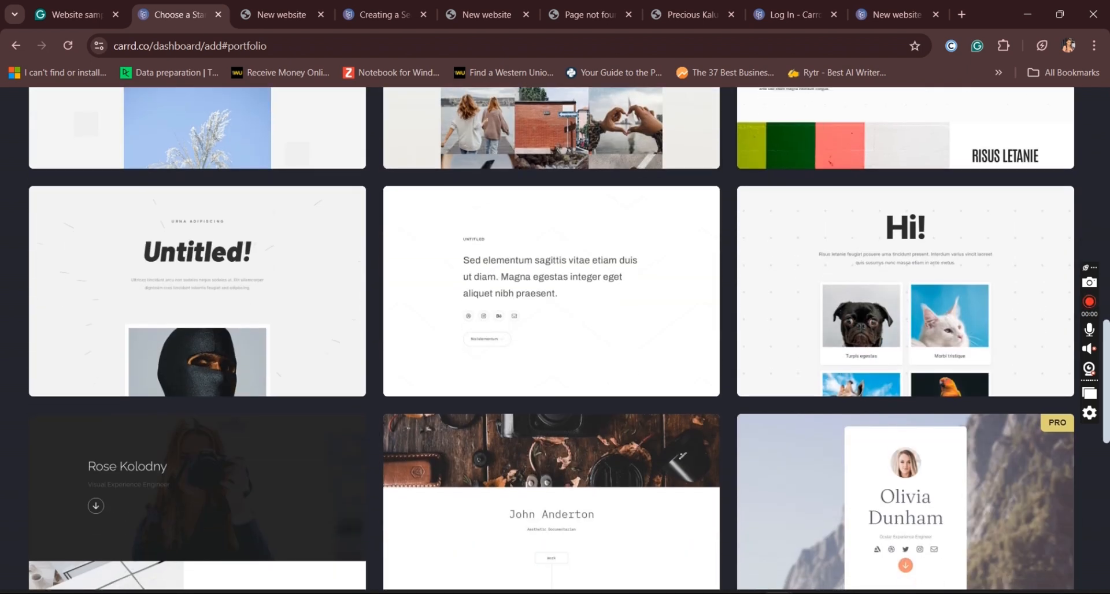
pyautogui.scroll(-3, 552, 340)
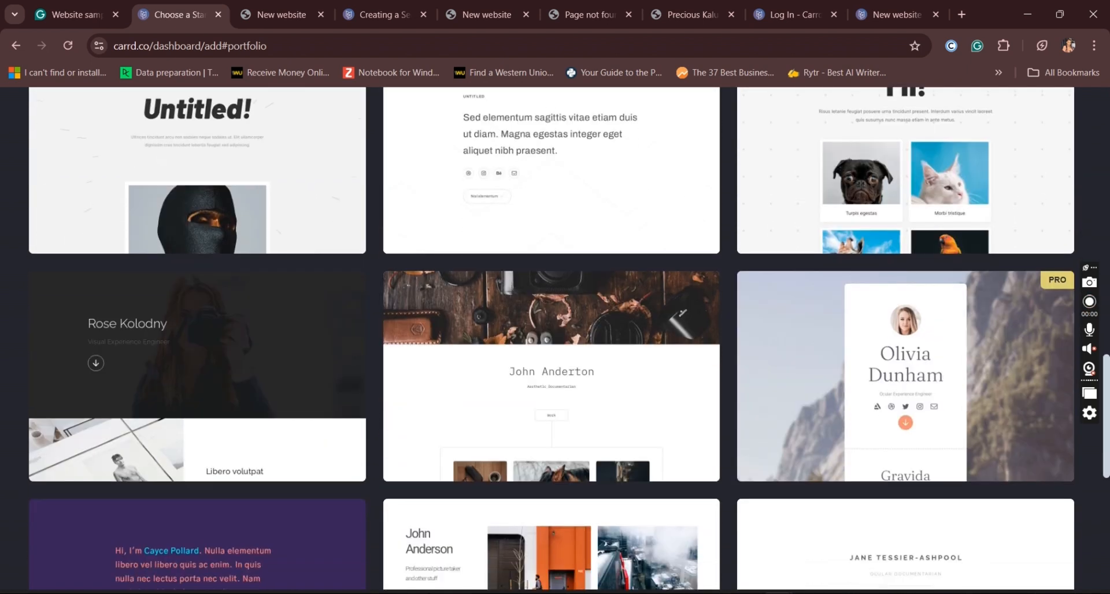
pyautogui.scroll(-7, 551, 340)
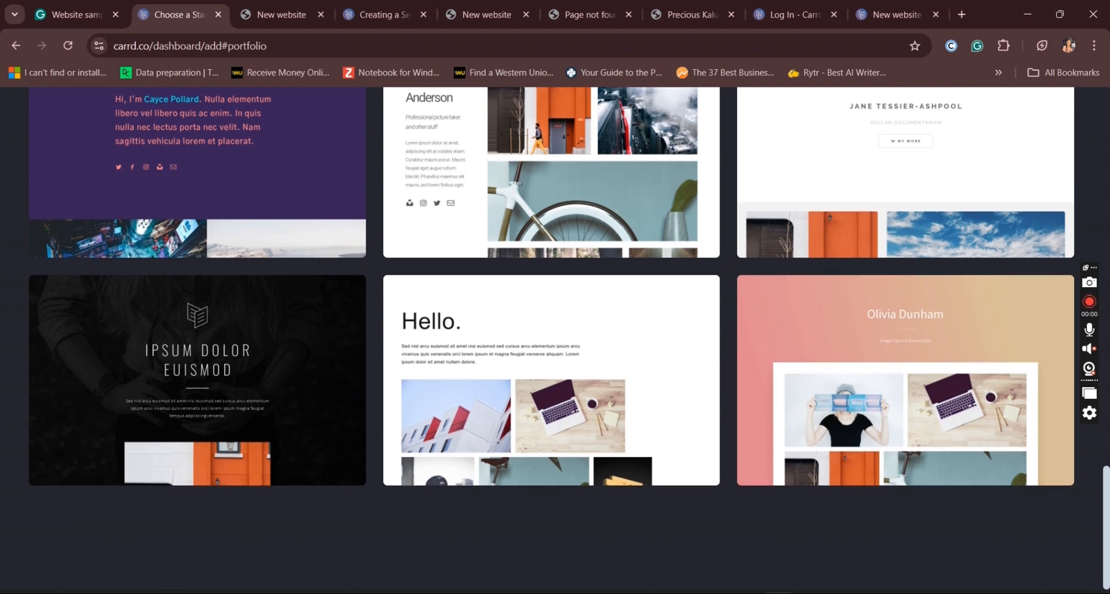
pyautogui.scroll(2, 552, 340)
pyautogui.scroll(-1, 551, 340)
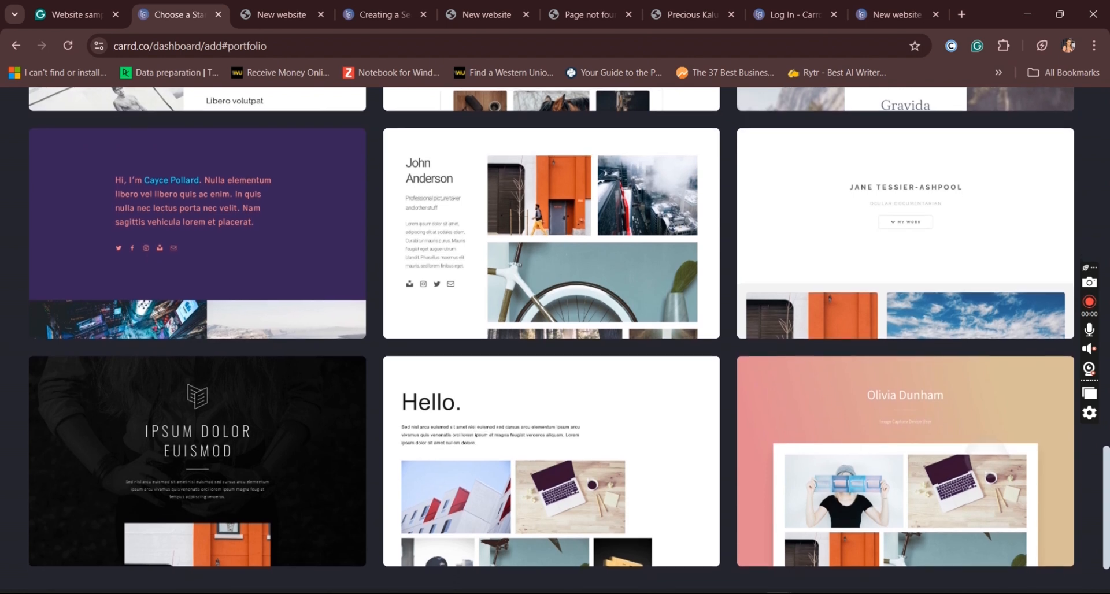
pyautogui.scroll(1, 551, 340)
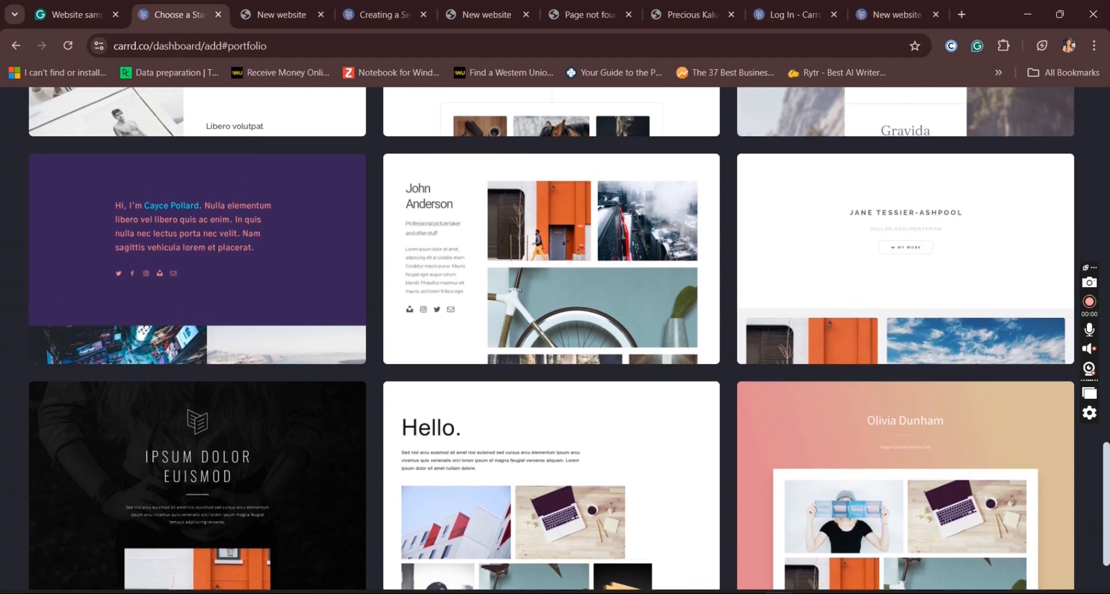
pyautogui.scroll(4, 551, 340)
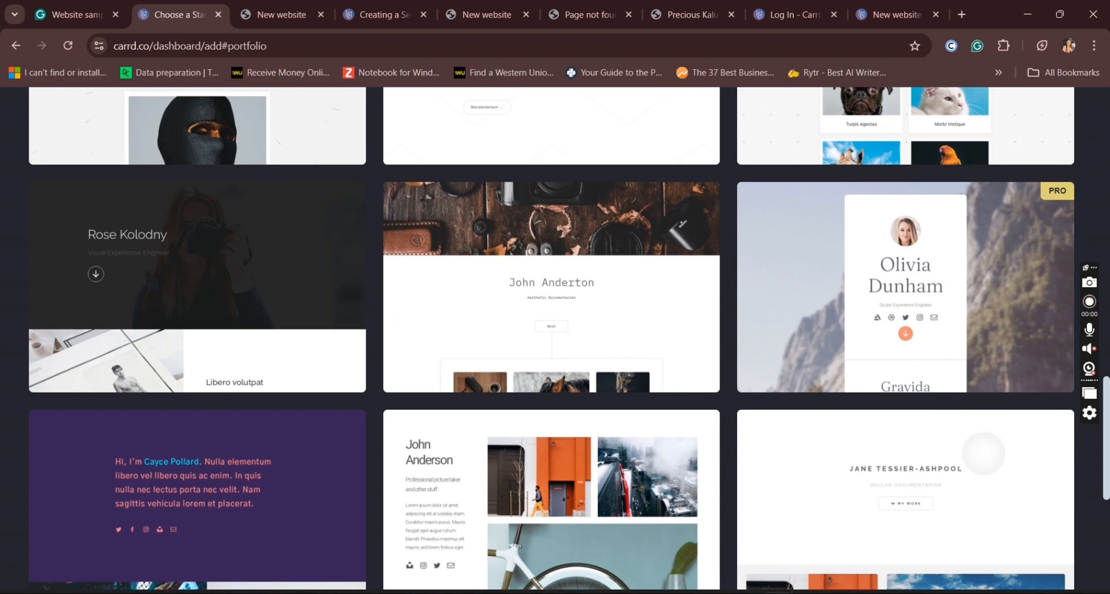
pyautogui.scroll(6, 552, 340)
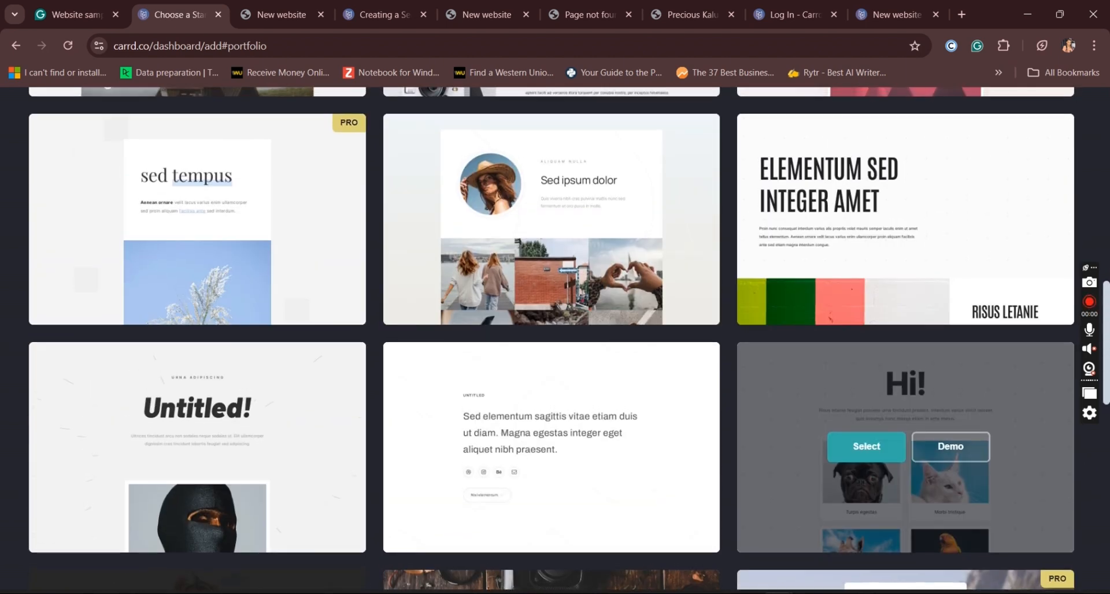
pyautogui.scroll(5, 552, 341)
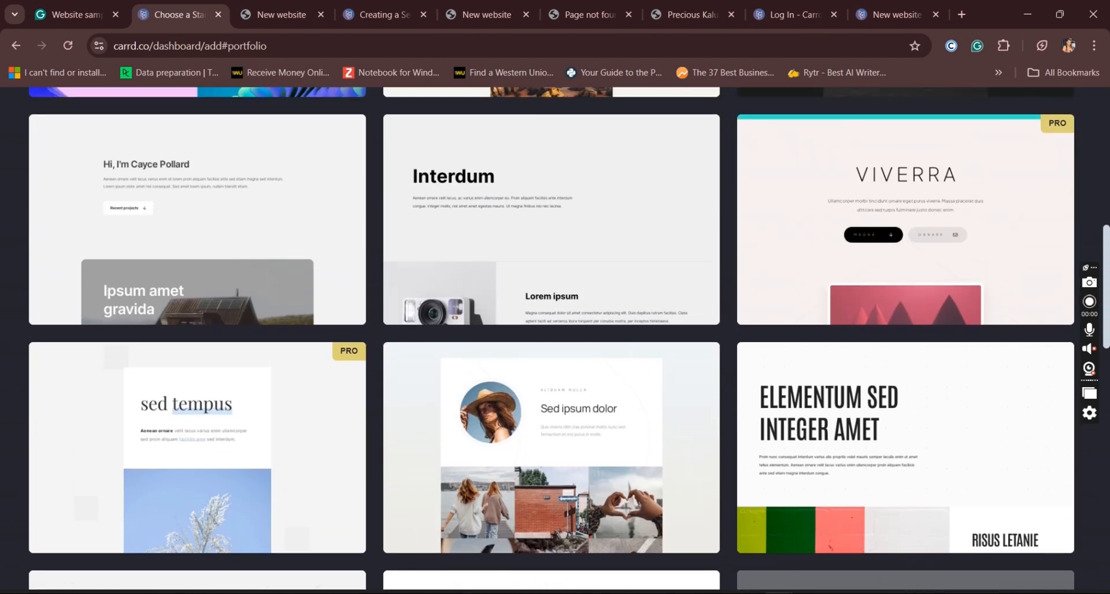
pyautogui.scroll(2, 552, 340)
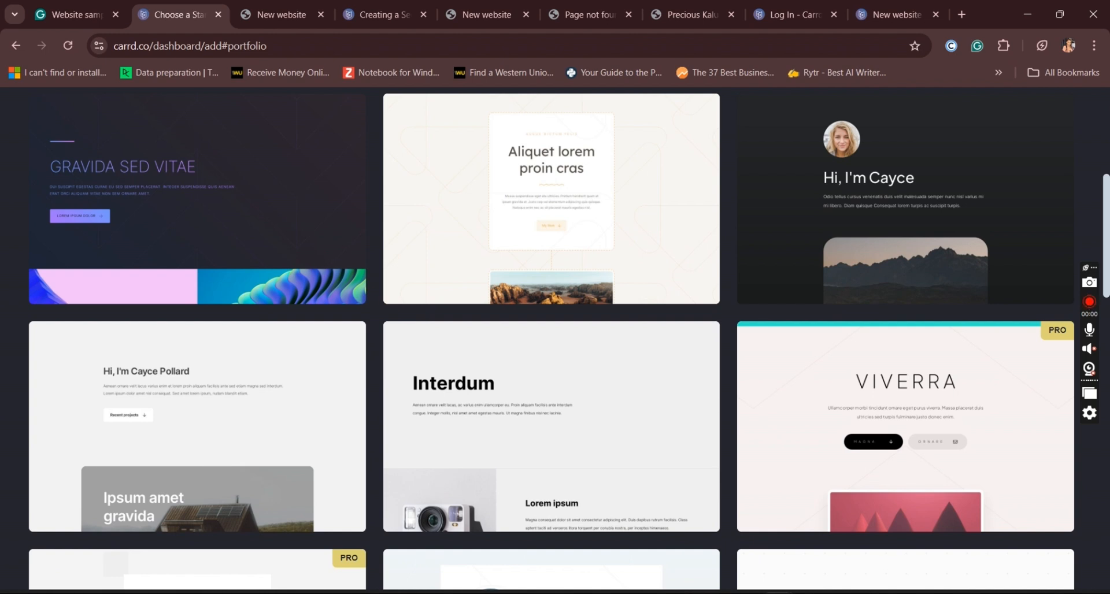
pyautogui.scroll(4, 552, 341)
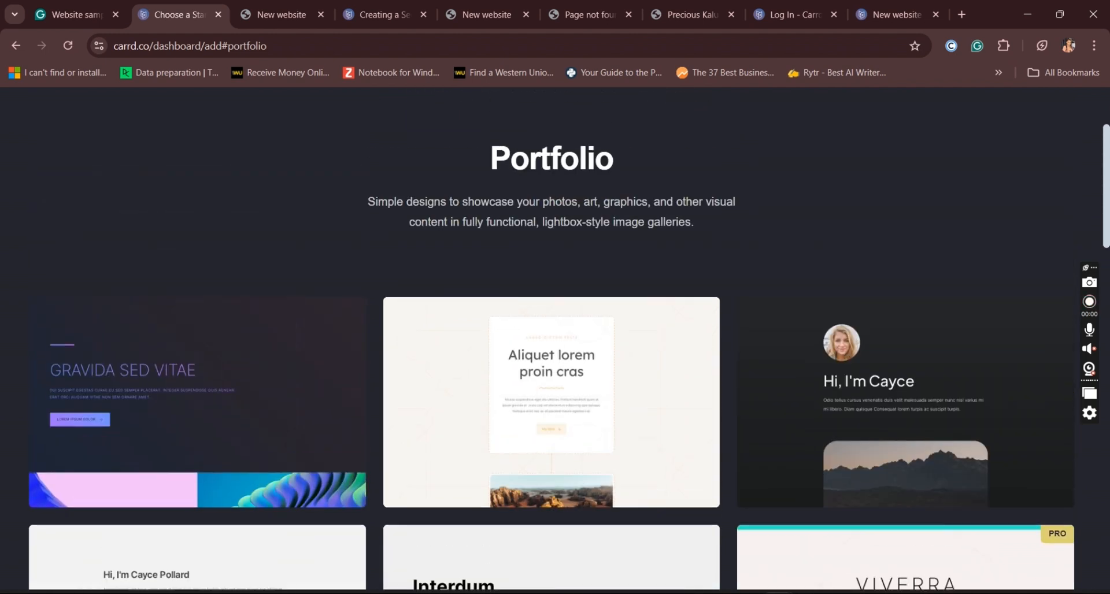
# Step: Open the dark template with the round portrait and mountain photo, examine its page, and return to the template list
pyautogui.scroll(-5, 968, 468)
pyautogui.click(968, 468)
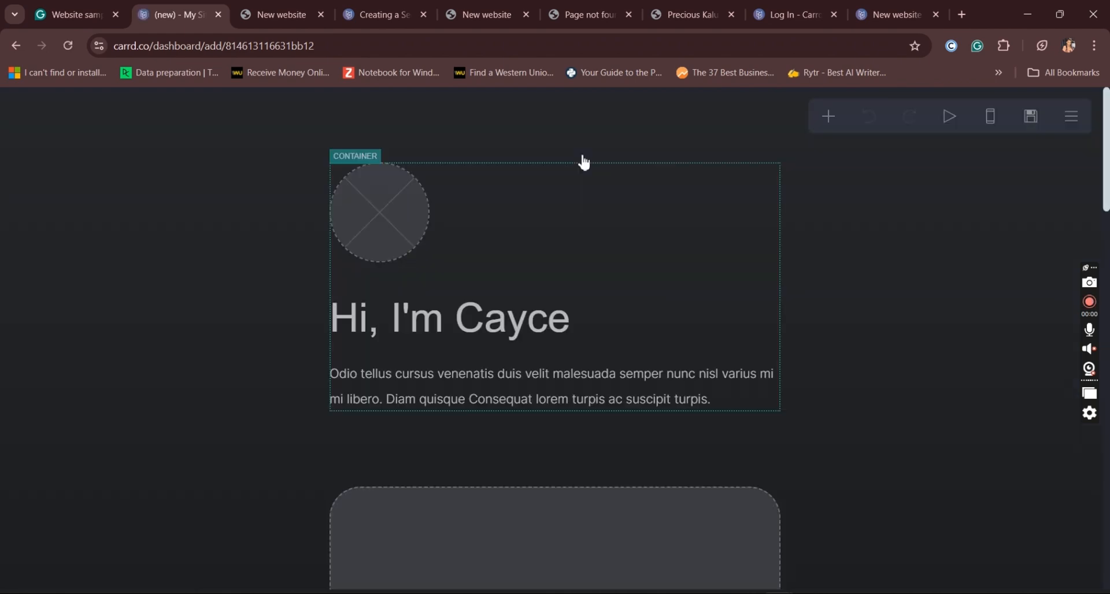
pyautogui.scroll(-1, 583, 159)
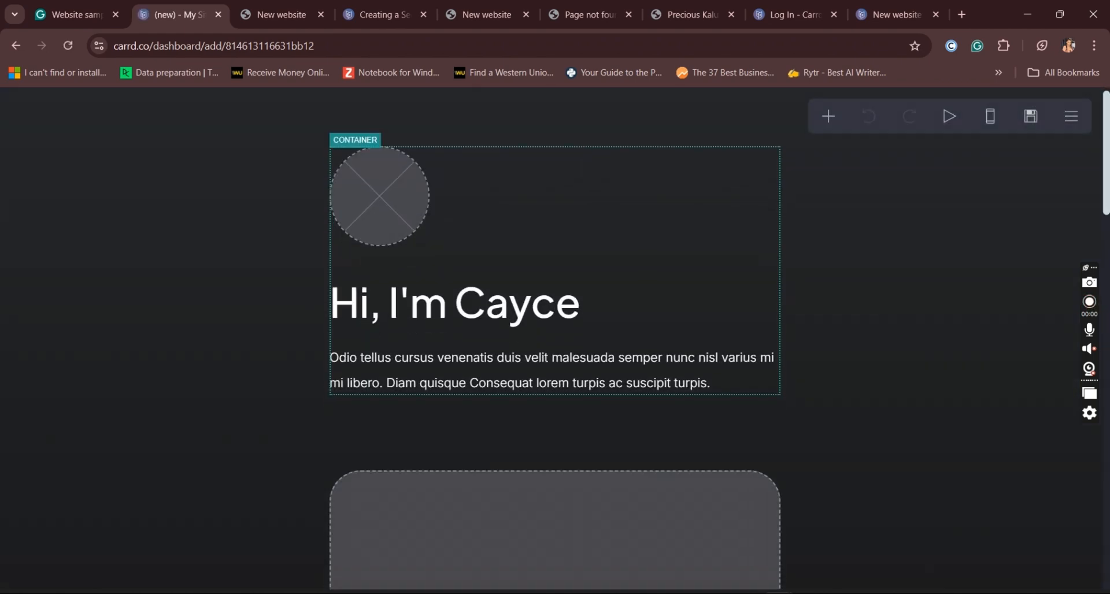
pyautogui.moveTo(1105, 140); pyautogui.dragTo(1108, 555)
pyautogui.moveTo(1108, 506); pyautogui.dragTo(1108, 122)
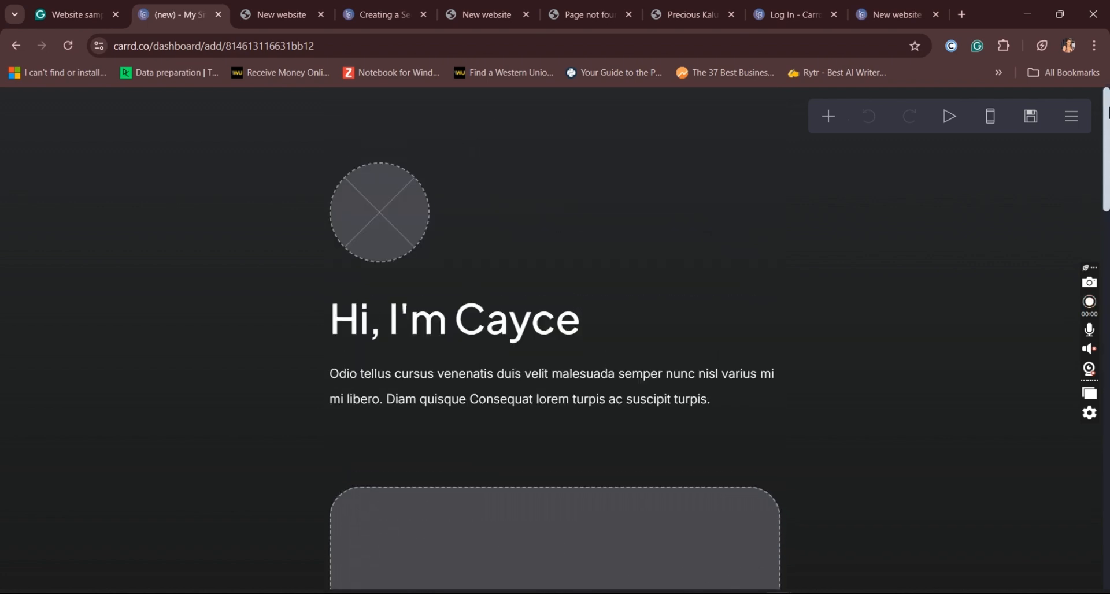
pyautogui.click(19, 51)
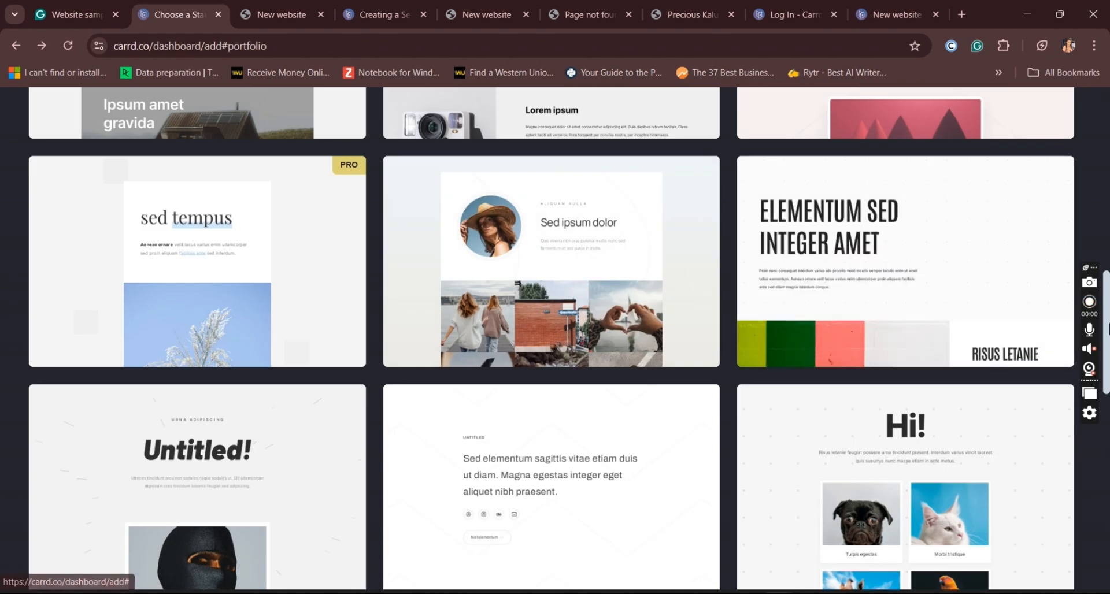
# Step: Open the white template with a profile text column beside a photo gallery, view it, and return to the template list
pyautogui.moveTo(1107, 339); pyautogui.dragTo(1108, 492)
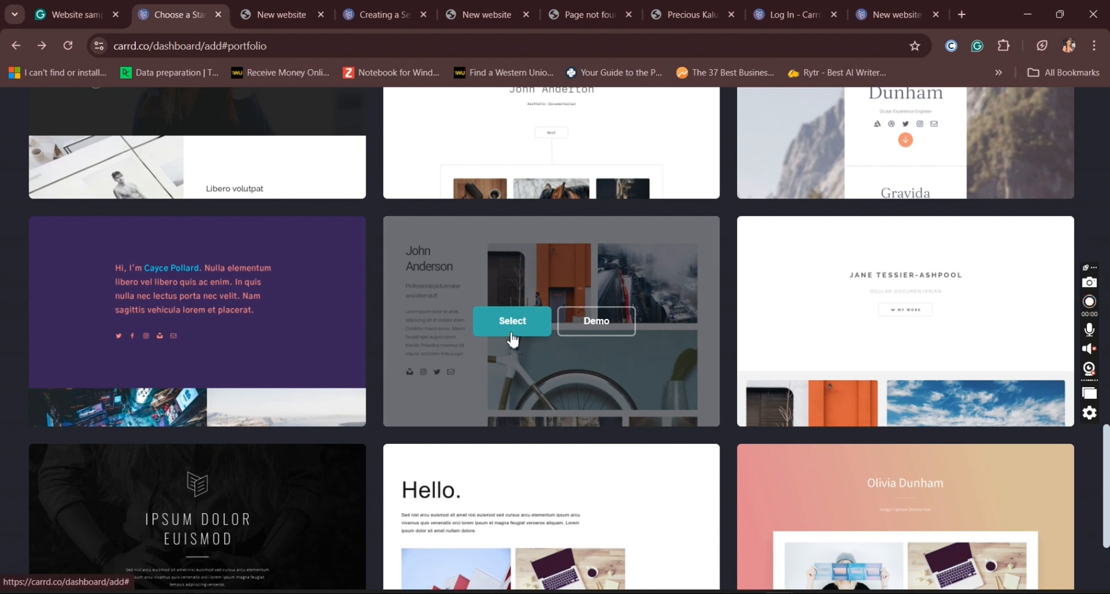
pyautogui.click(501, 325)
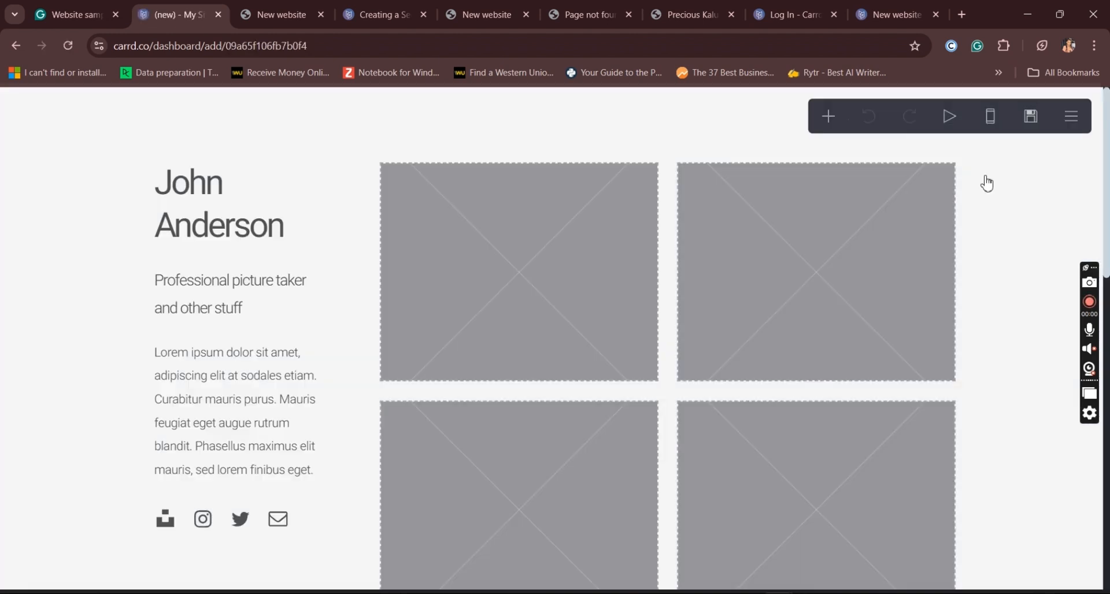
pyautogui.moveTo(1106, 171)
pyautogui.mouseDown()
pyautogui.moveTo(1107, 516)
pyautogui.moveTo(1107, 185)
pyautogui.mouseUp()
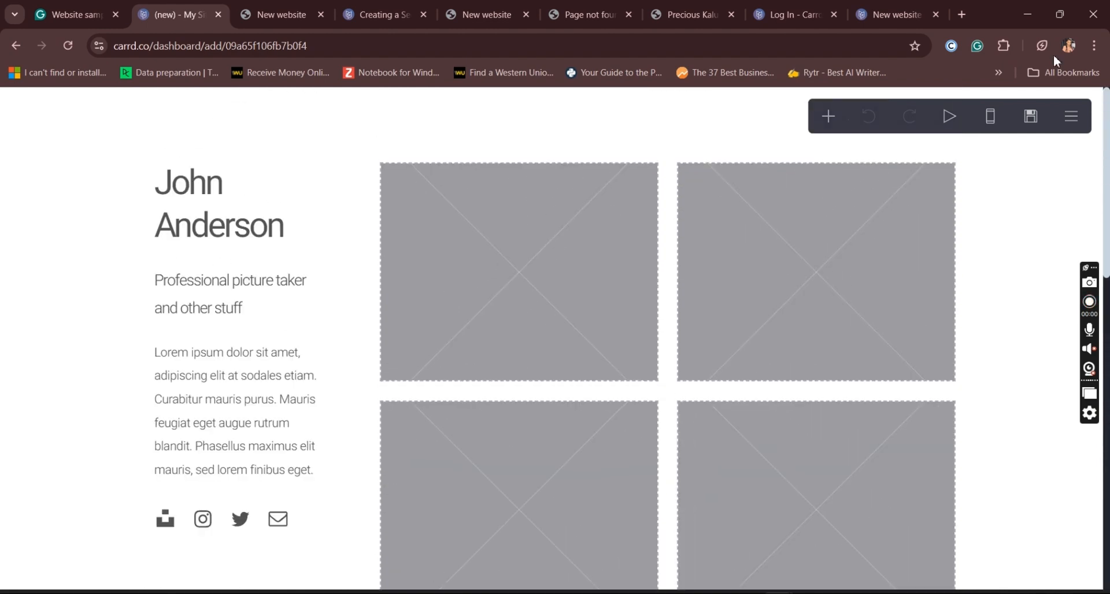
pyautogui.click(21, 50)
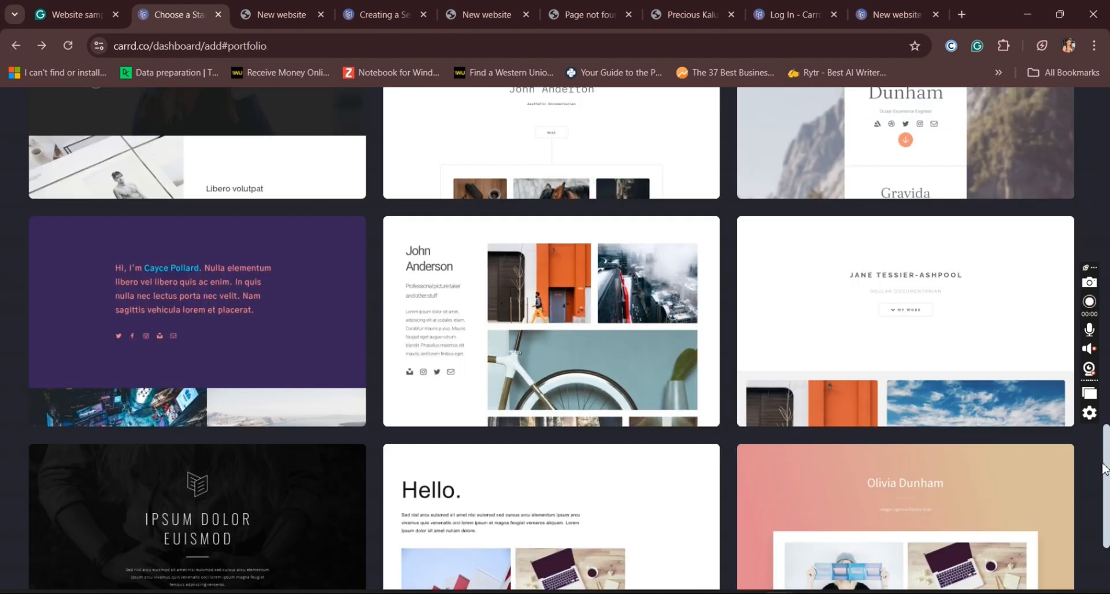
# Step: Choose the Interdum template for the site and review its page through to the Contact section
pyautogui.moveTo(971, 324)
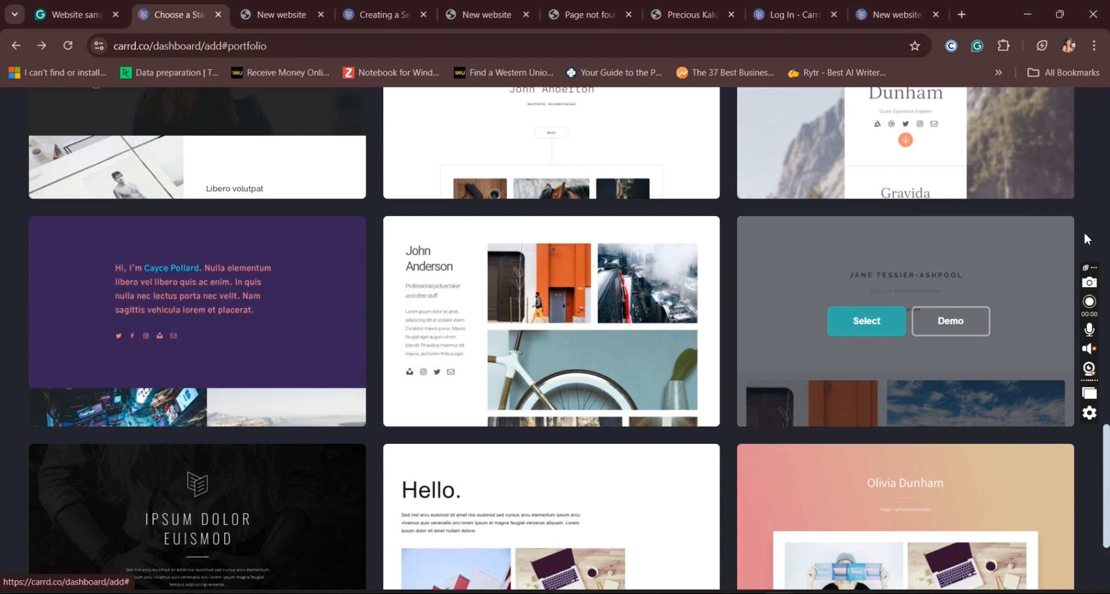
pyautogui.moveTo(1107, 457); pyautogui.dragTo(1107, 567)
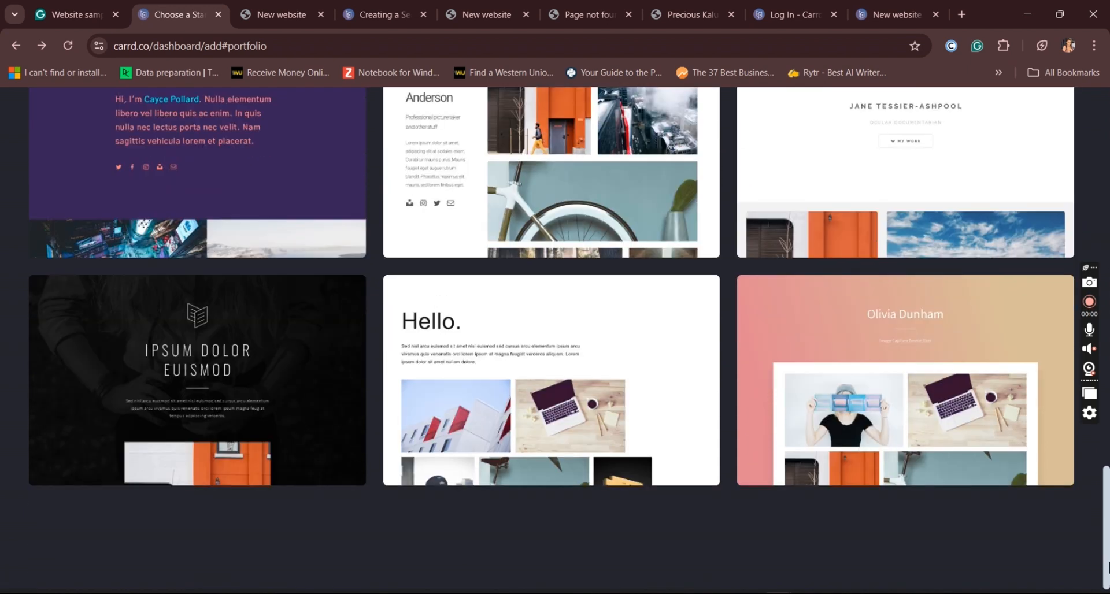
pyautogui.moveTo(1107, 498); pyautogui.dragTo(1107, 251)
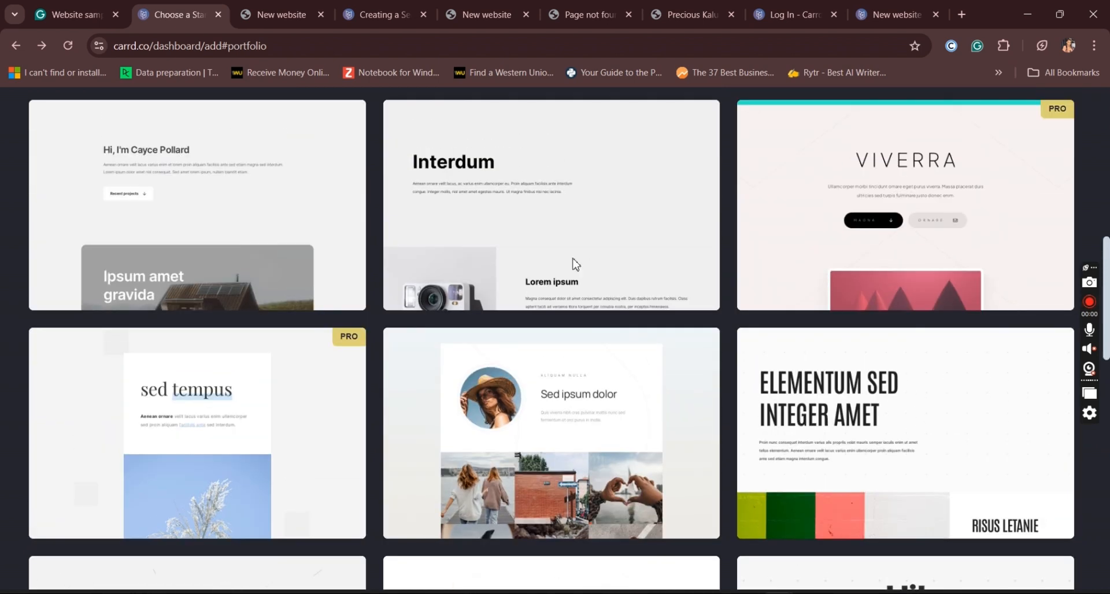
pyautogui.scroll(-3, 547, 265)
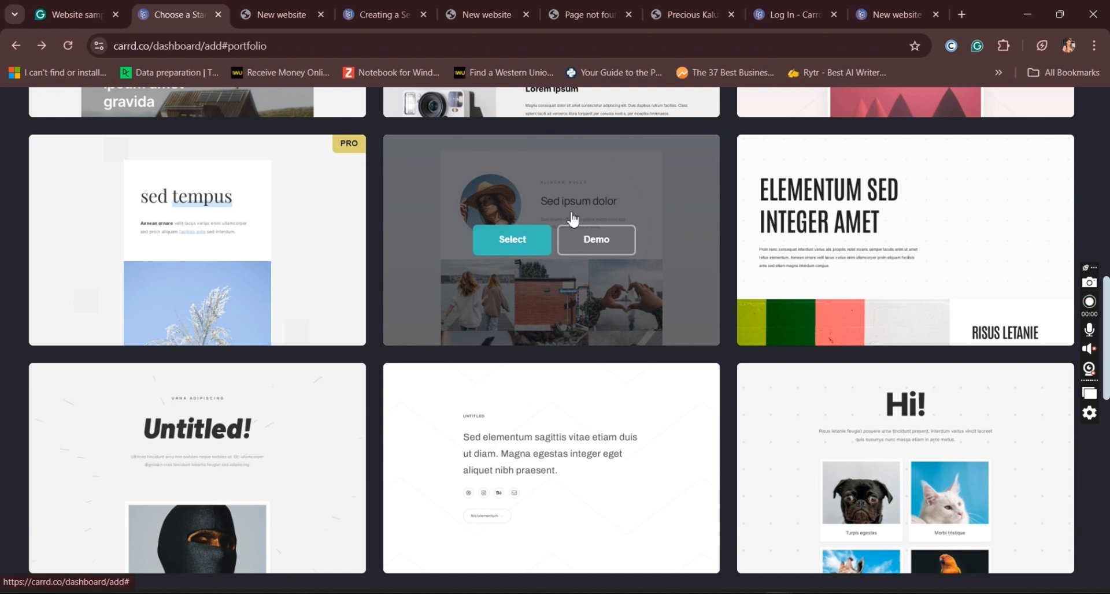
pyautogui.moveTo(1109, 343); pyautogui.dragTo(1109, 178)
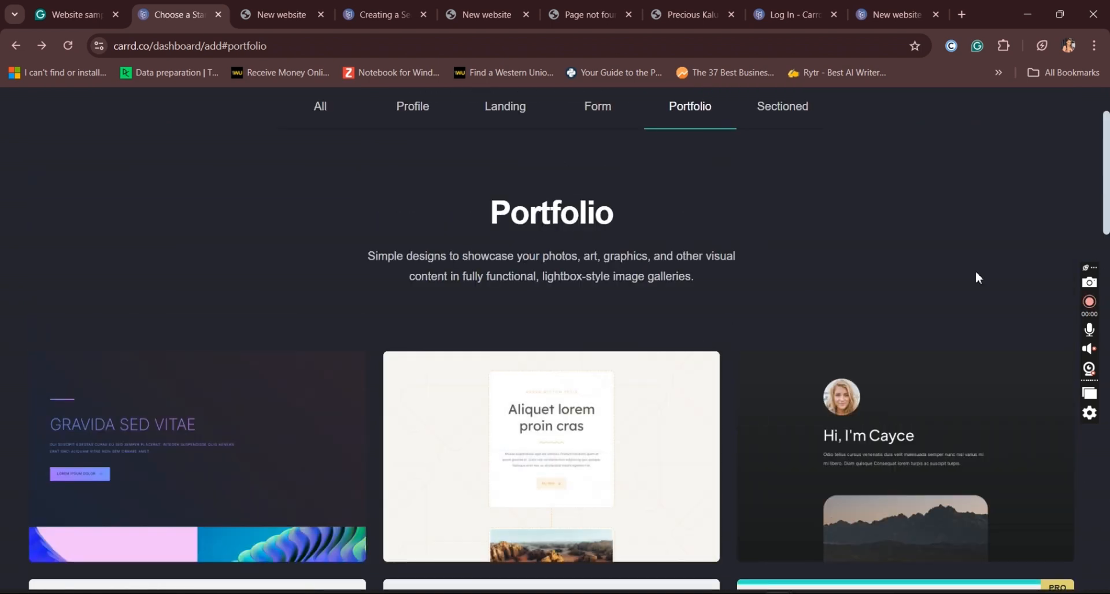
pyautogui.scroll(-5, 976, 271)
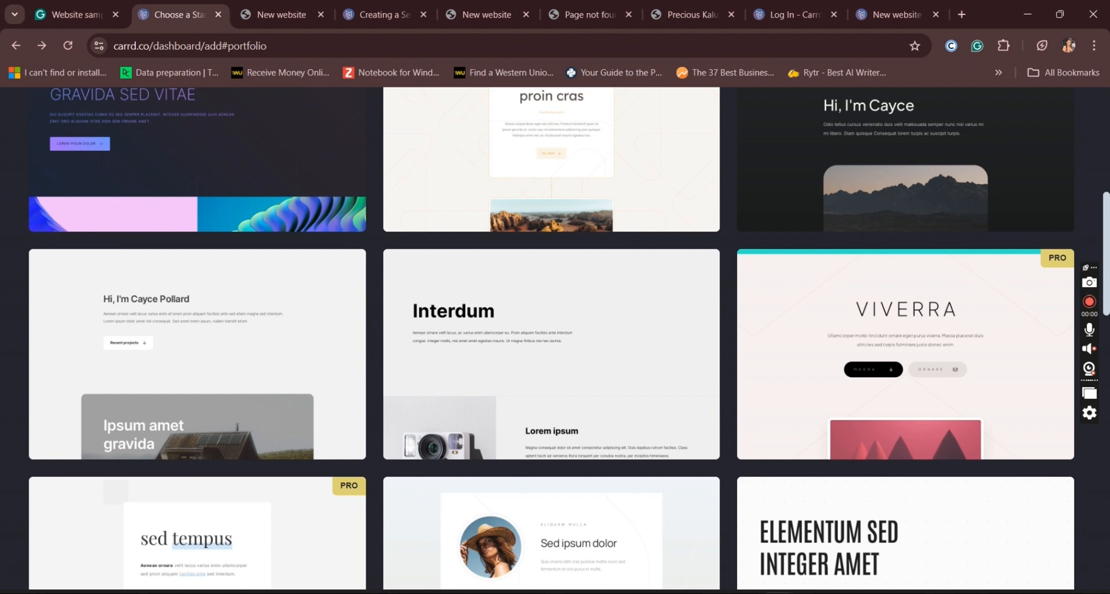
pyautogui.click(520, 360)
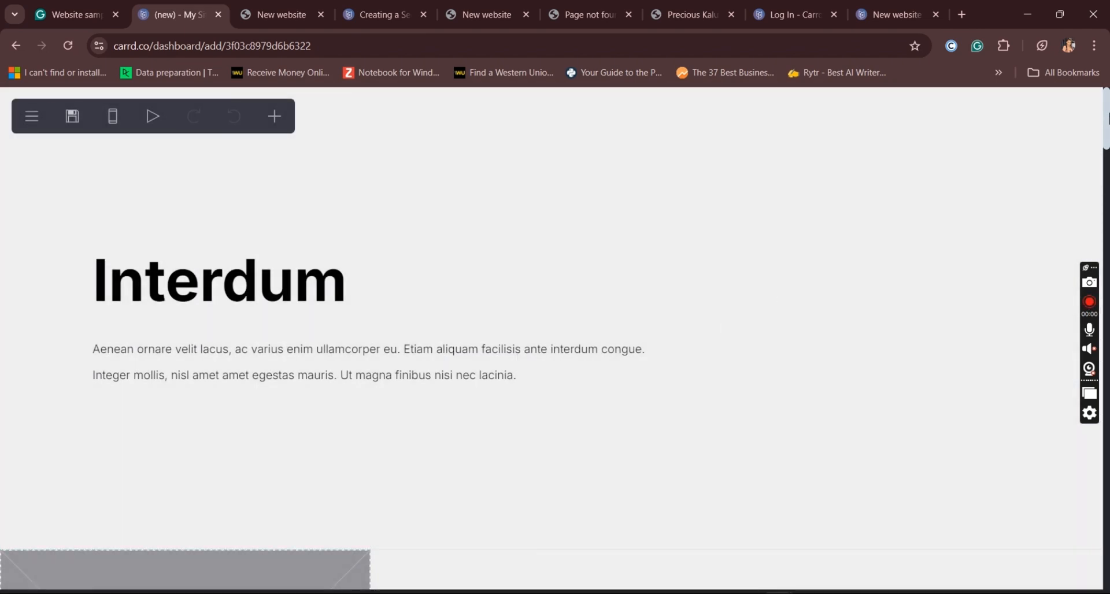
pyautogui.moveTo(1109, 119); pyautogui.dragTo(1109, 584)
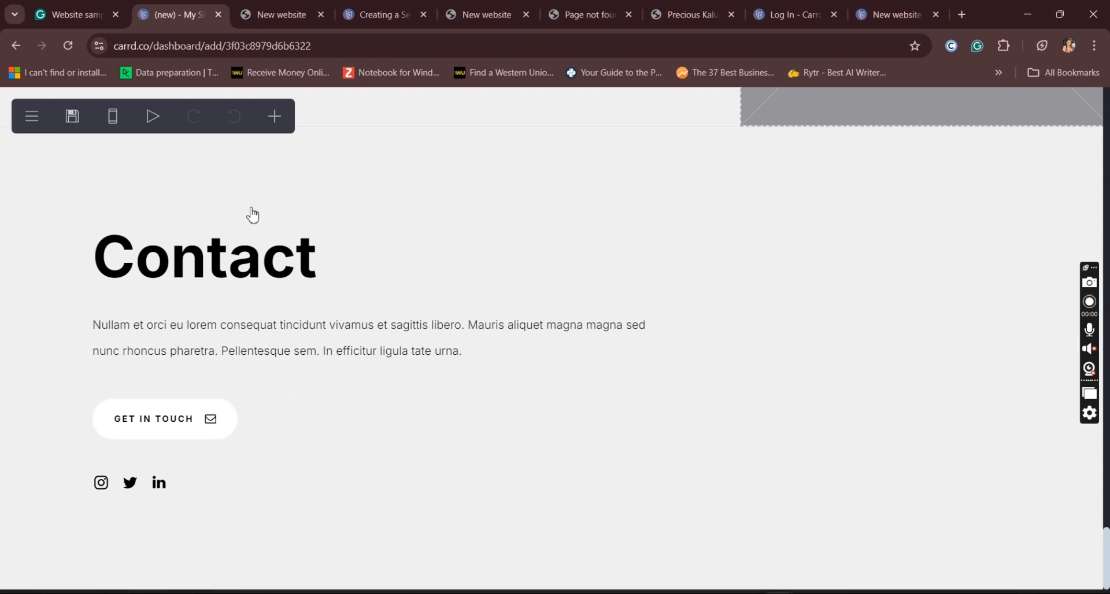
pyautogui.moveTo(1108, 559); pyautogui.dragTo(1108, 155)
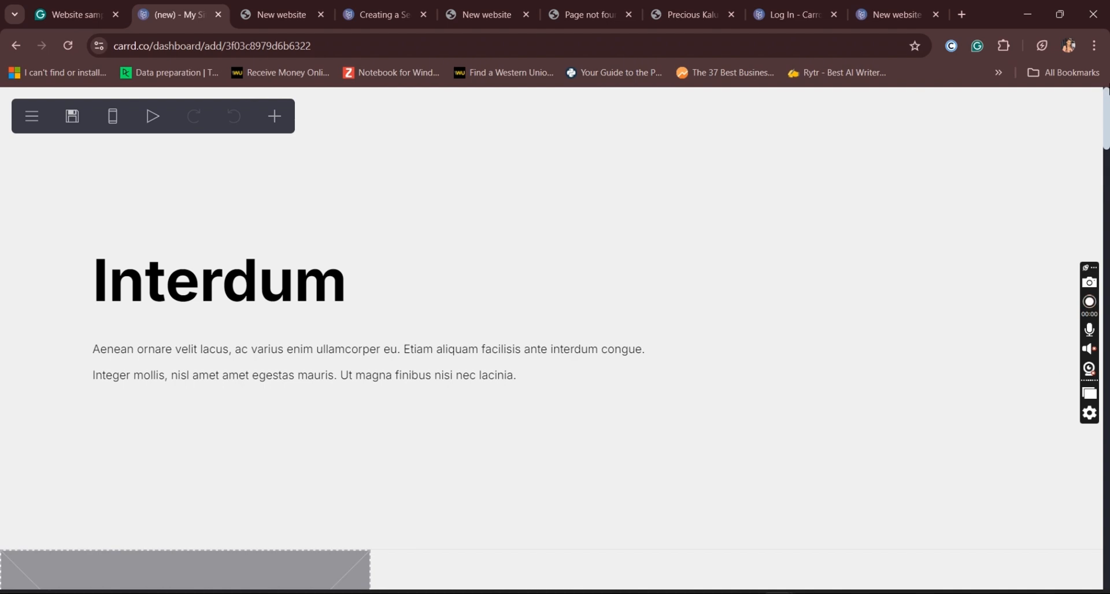
# Step: Replace the Interdum site title with the site owner's full name
pyautogui.click(329, 291)
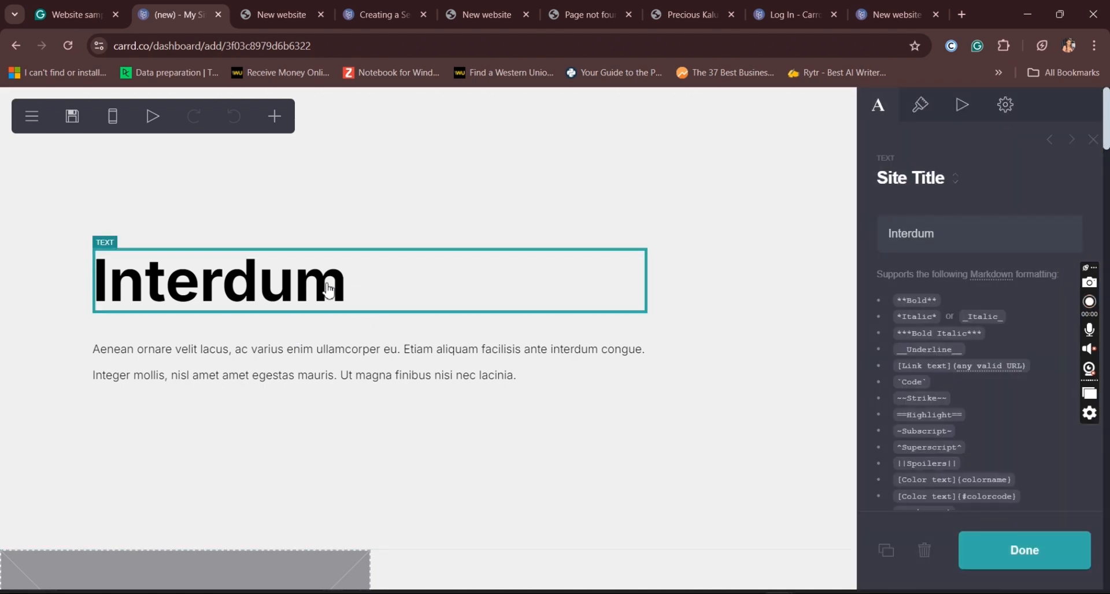
pyautogui.moveTo(962, 246); pyautogui.dragTo(849, 238)
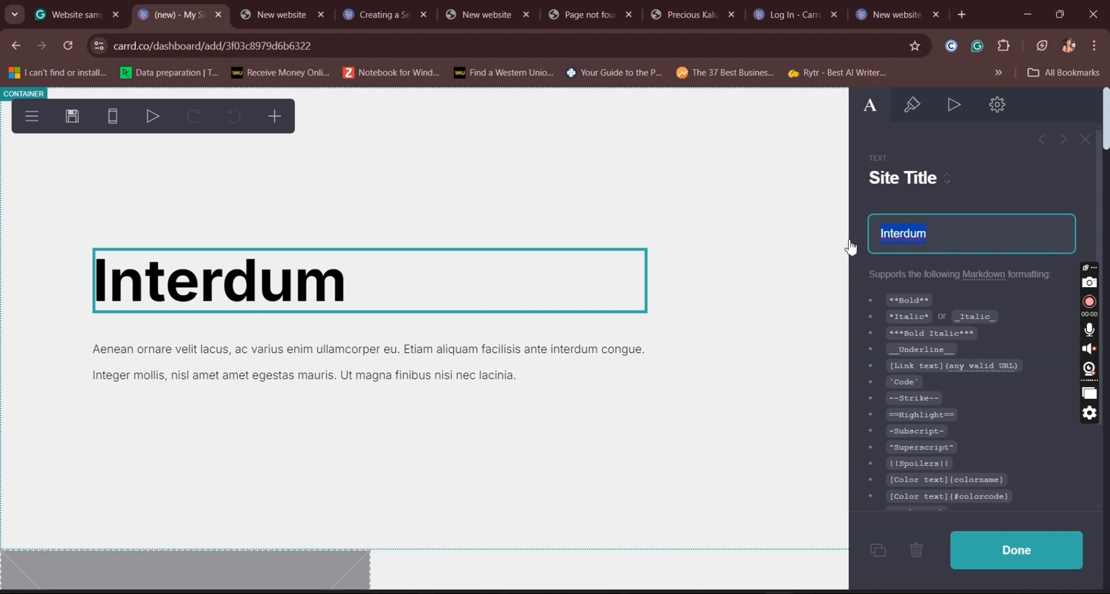
pyautogui.write('p')
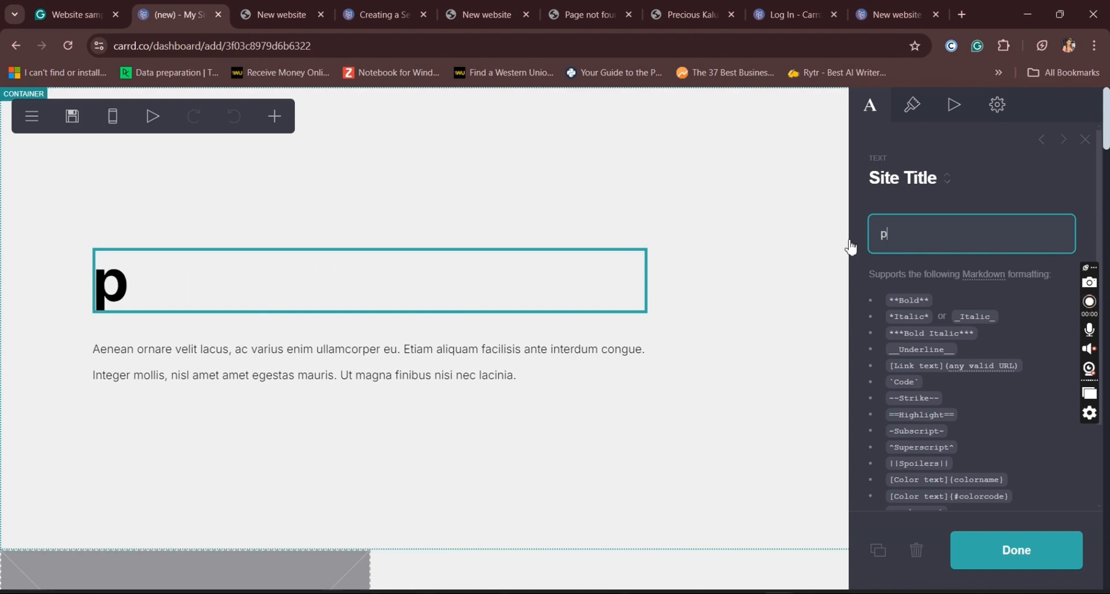
pyautogui.press('BackSpace')
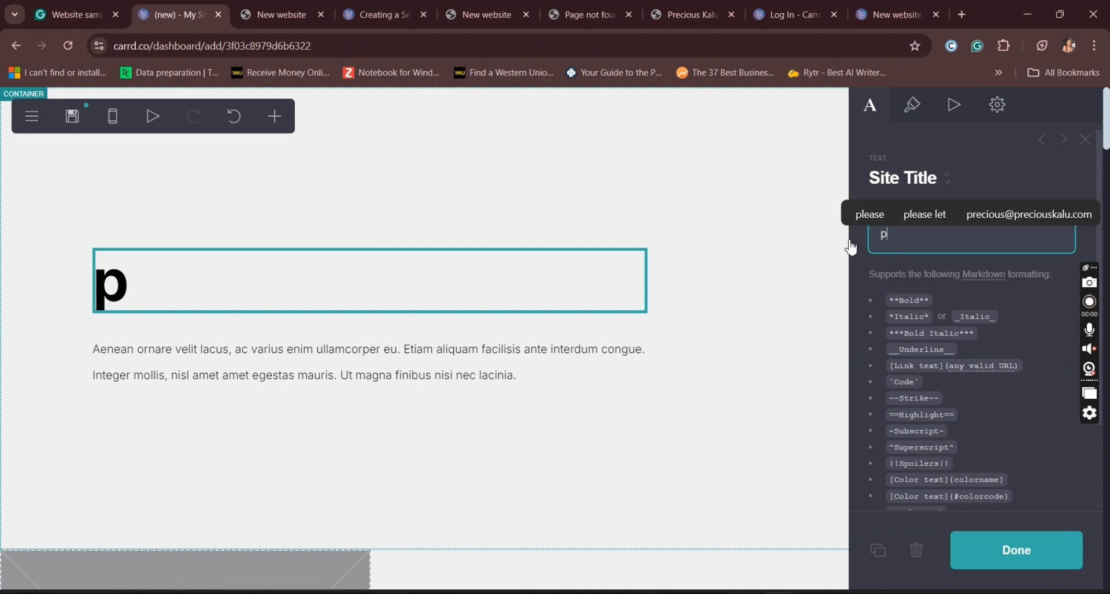
pyautogui.press('BackSpace')
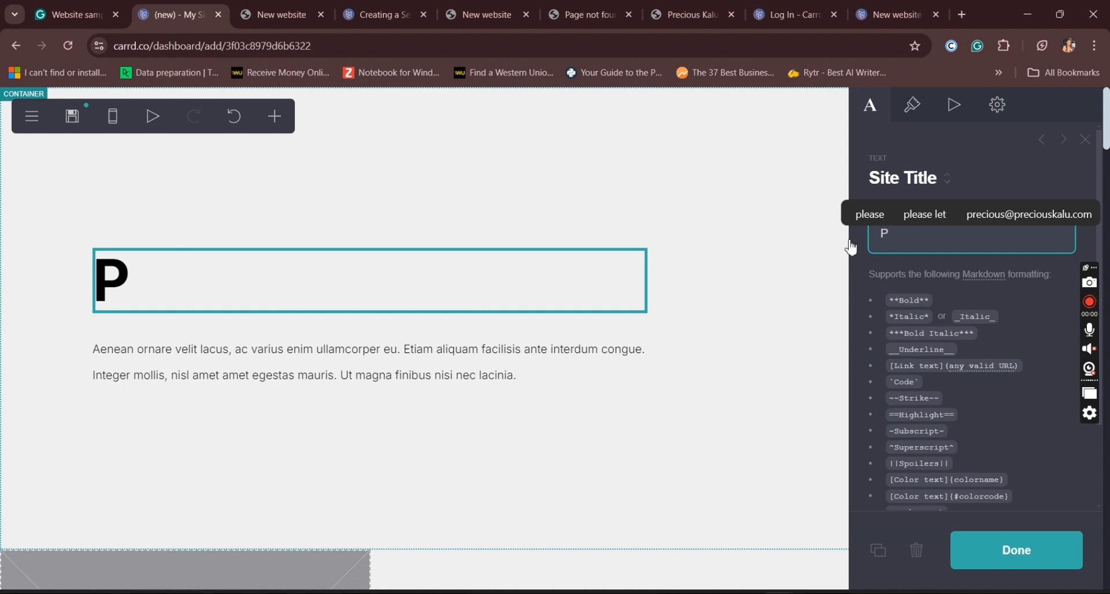
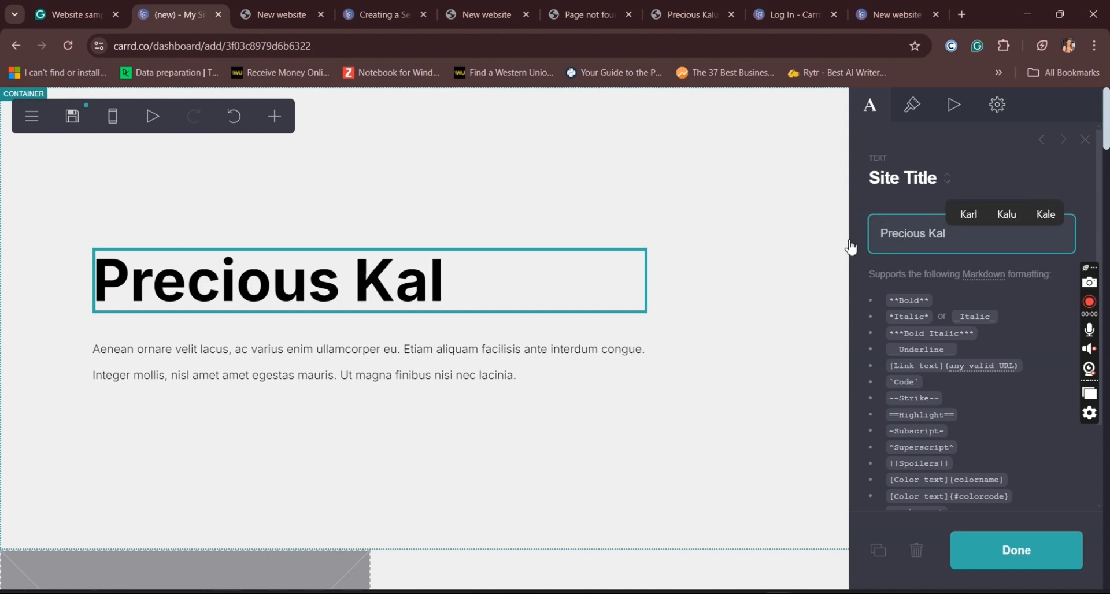
# Step: Replace the placeholder paragraph under the site title with "Welcome to my portfolio site."
pyautogui.click(533, 355)
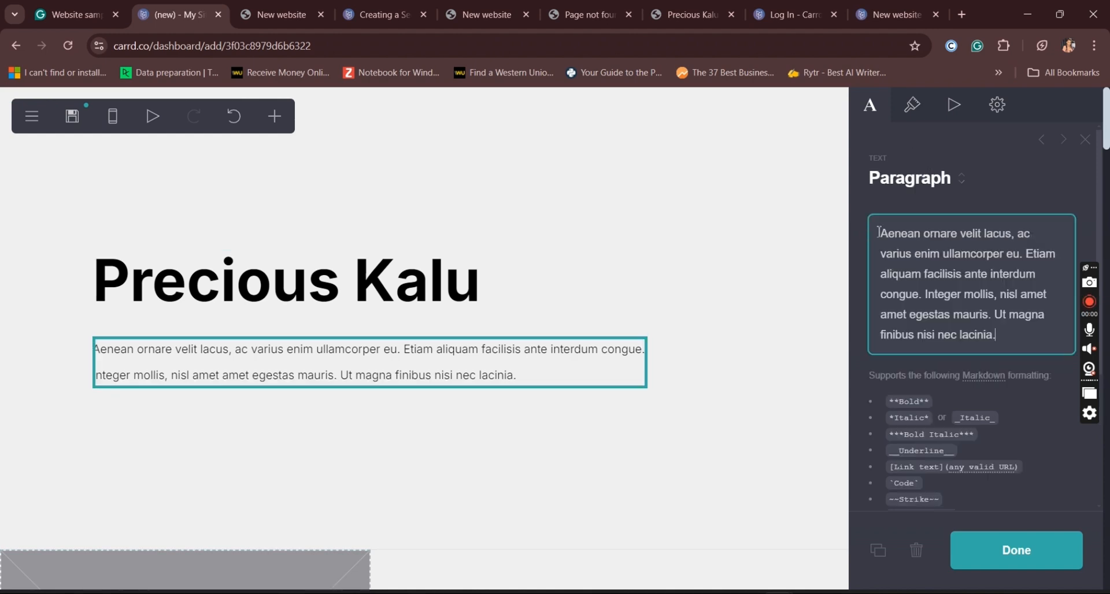
pyautogui.moveTo(883, 233); pyautogui.dragTo(1059, 338)
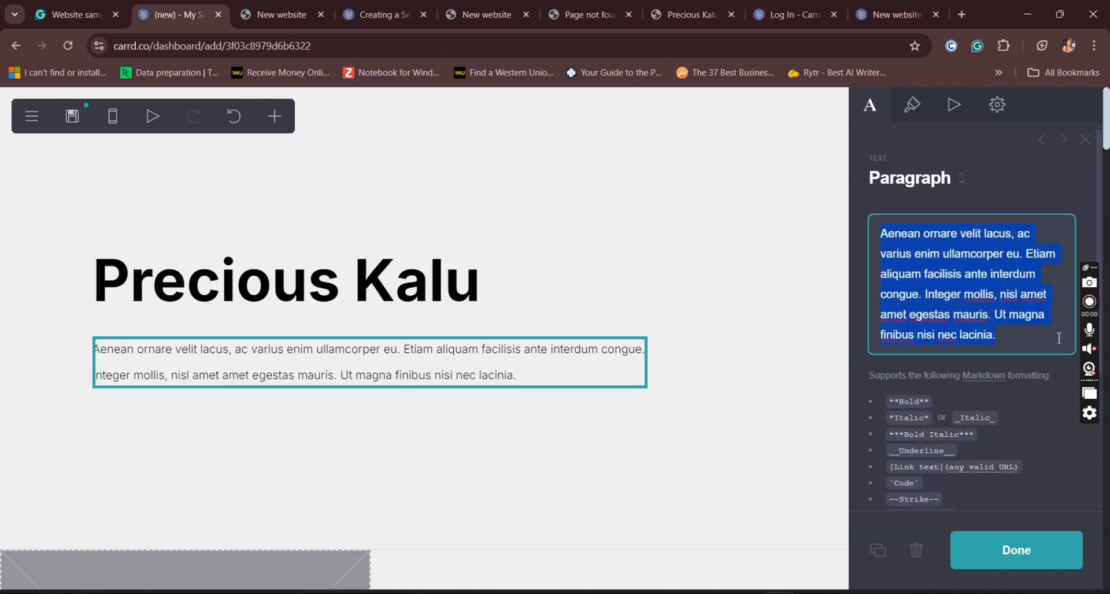
pyautogui.write('Welcom')
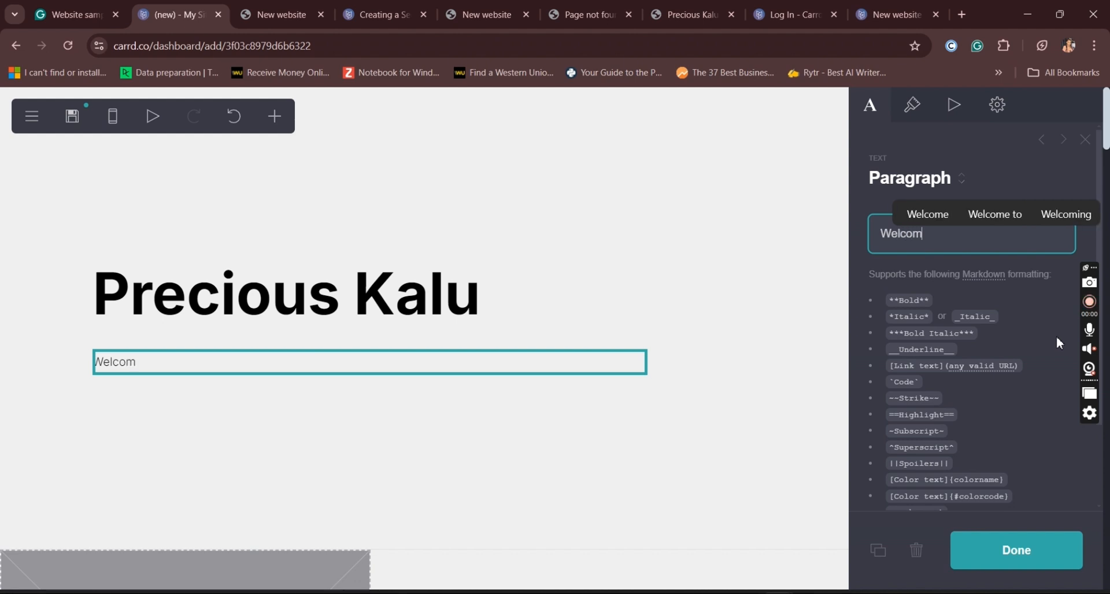
pyautogui.write('e to my')
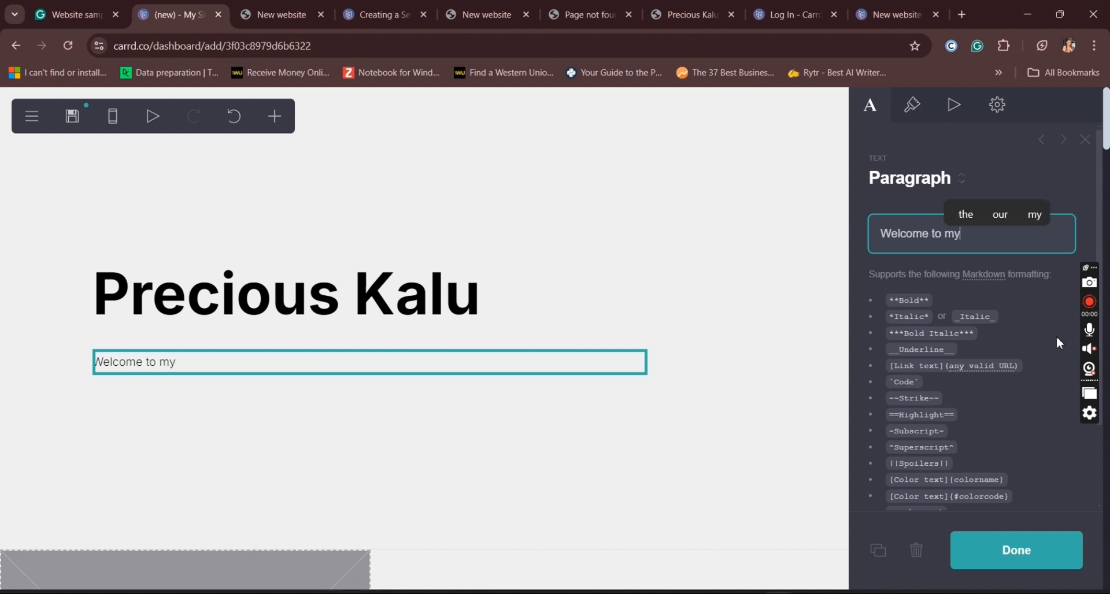
pyautogui.write(' creati')
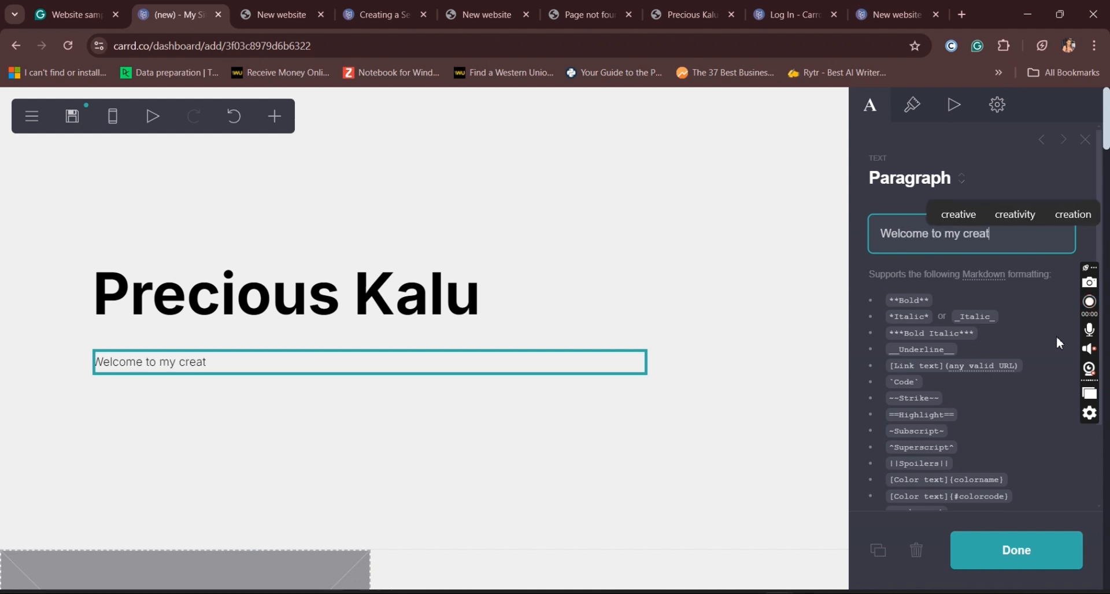
pyautogui.press('BackSpace')
pyautogui.press('BackSpace')
pyautogui.press('BackSpace')
pyautogui.press('BackSpace')
pyautogui.press('BackSpace')
pyautogui.press('BackSpace')
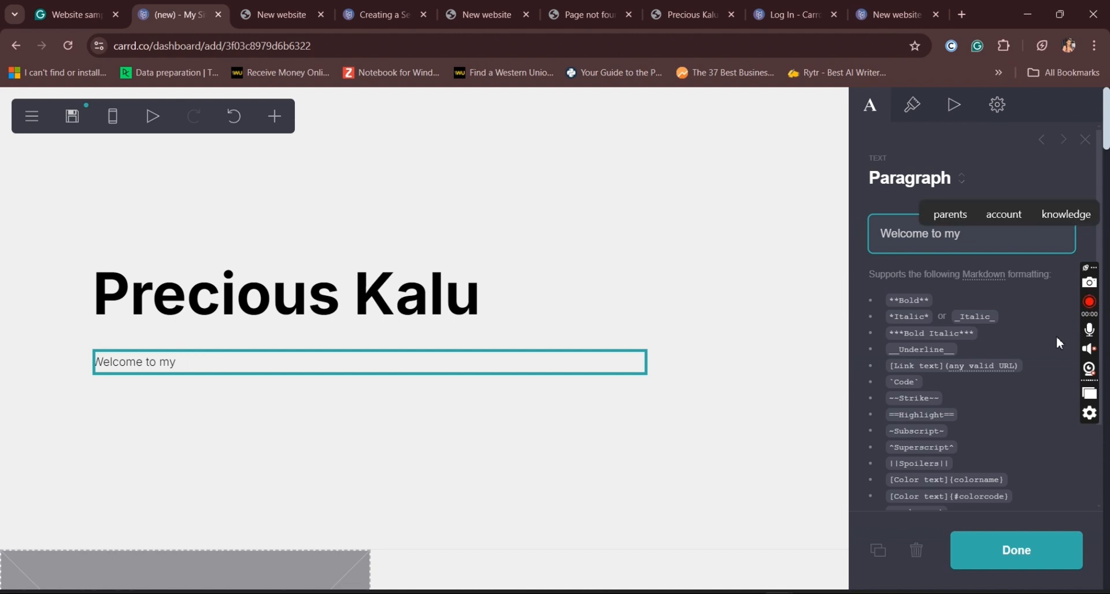
pyautogui.write('P')
pyautogui.press('BackSpace')
pyautogui.write('portfolio site')
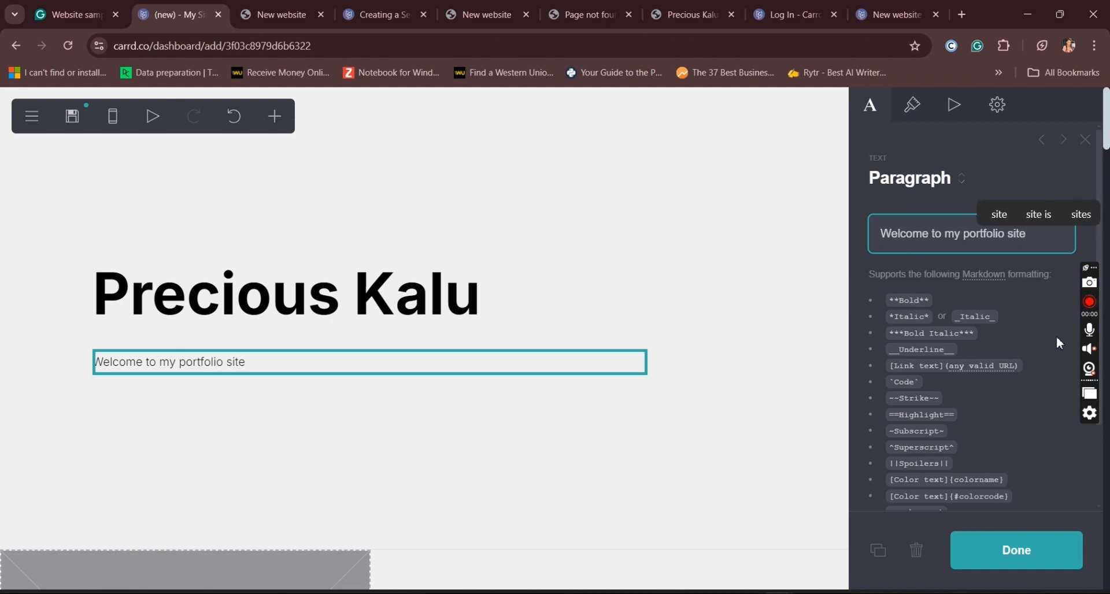
pyautogui.write('.')
# Step: Set the welcome paragraph's text size to 1.375 and its weight to Regular
pyautogui.click(924, 109)
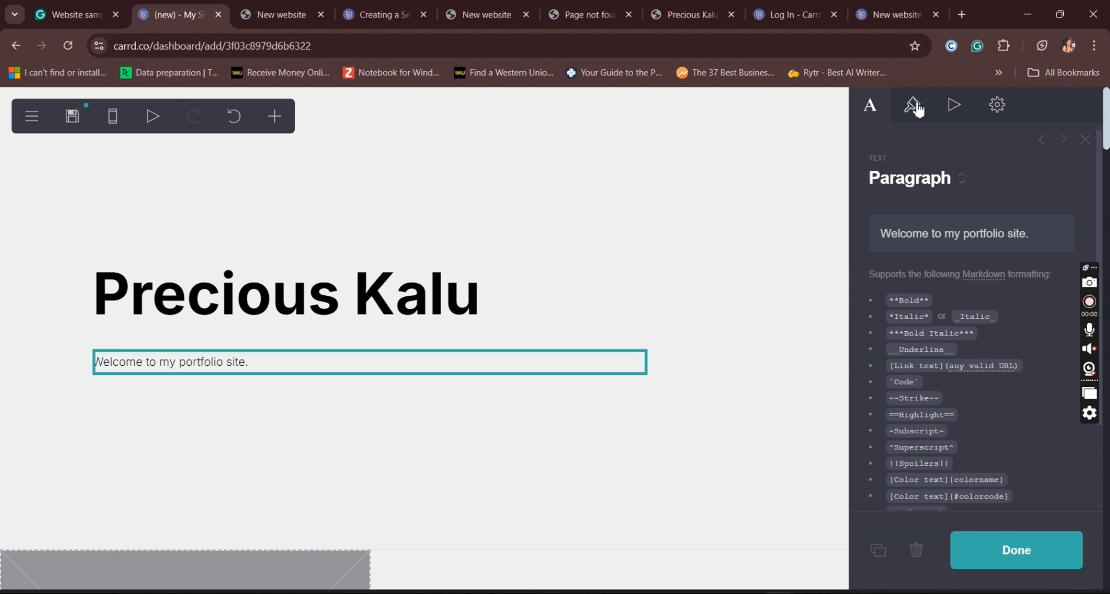
pyautogui.moveTo(902, 448); pyautogui.dragTo(909, 449)
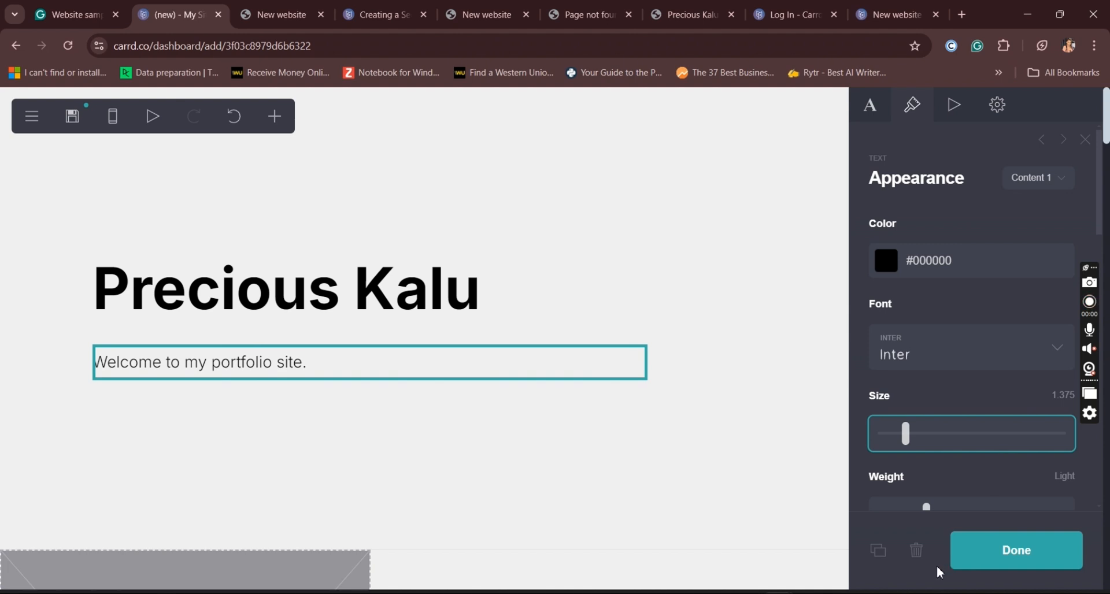
pyautogui.moveTo(928, 517); pyautogui.dragTo(945, 518)
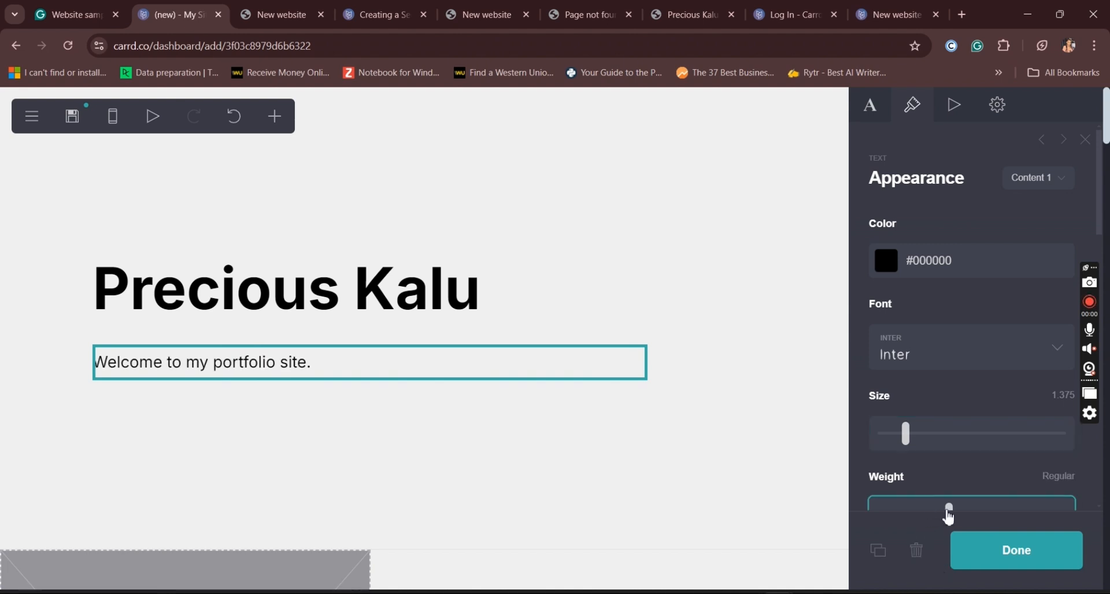
# Step: Detach the welcome paragraph from the Content 1 style by setting its style to (none)
pyautogui.click(1054, 187)
pyautogui.click(1054, 186)
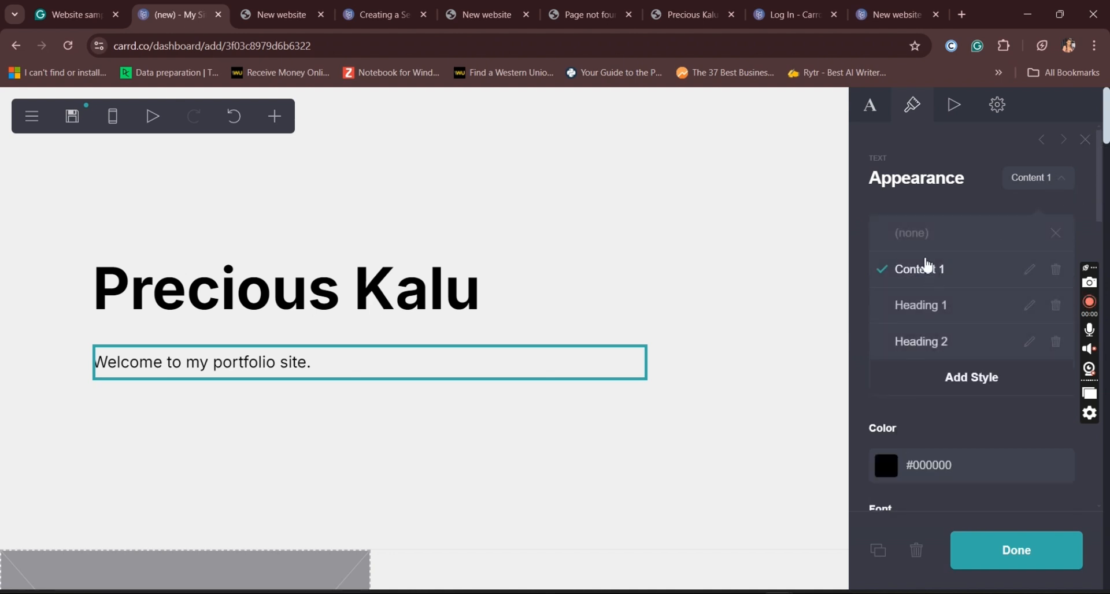
pyautogui.click(920, 234)
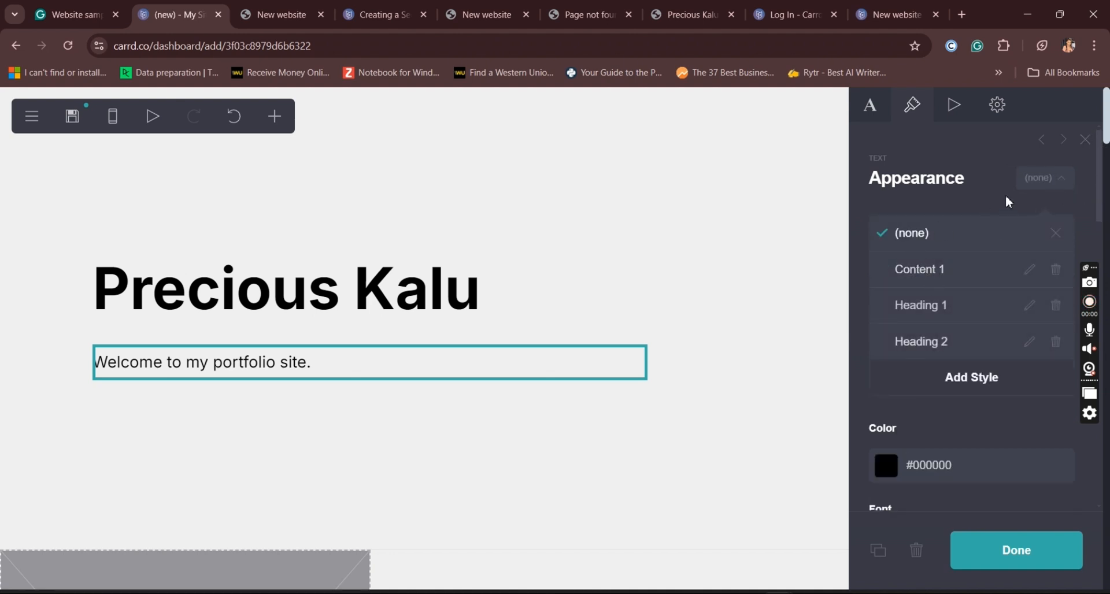
pyautogui.click(1061, 233)
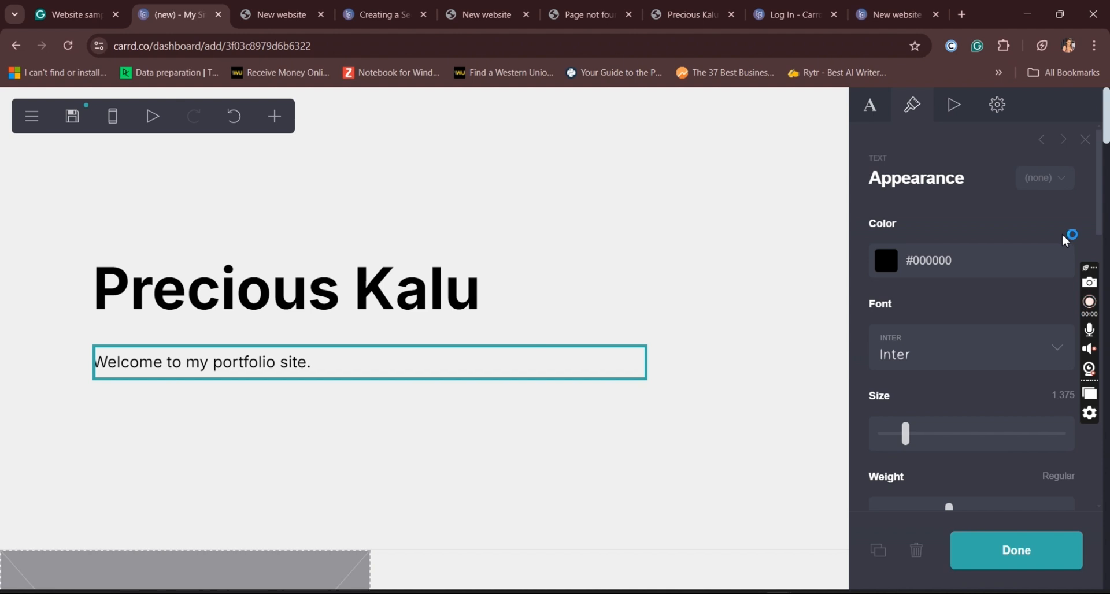
# Step: Add a red #BA4C4C gradient to the welcome paragraph's text
pyautogui.moveTo(1102, 216); pyautogui.dragTo(1109, 458)
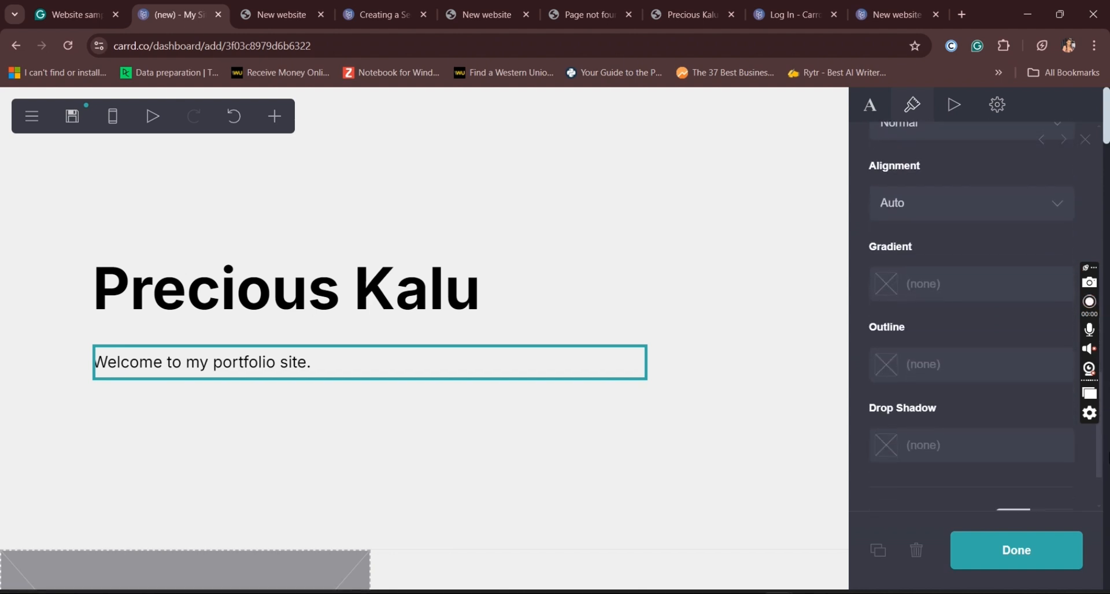
pyautogui.click(932, 283)
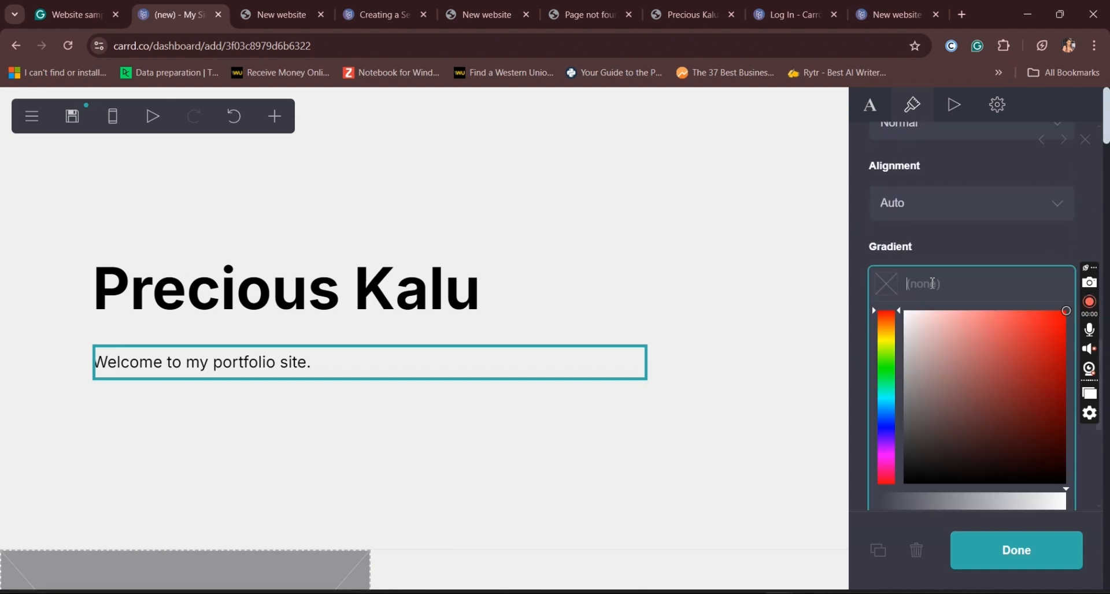
pyautogui.click(1003, 360)
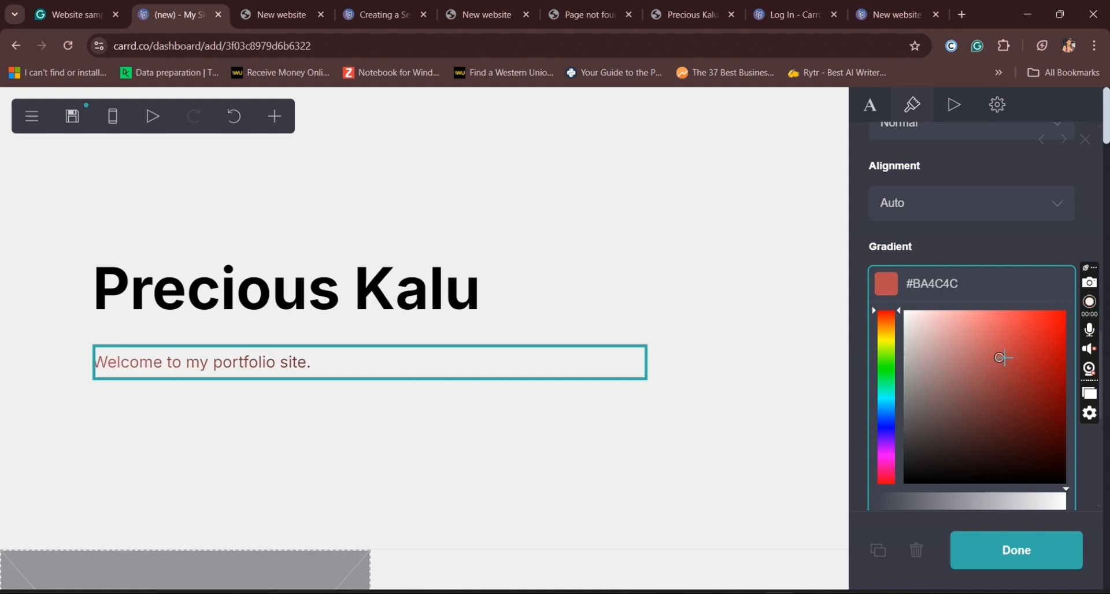
pyautogui.click(1048, 252)
# Step: Set the paragraph gradient's angle to 16° with Stop #1 at 0% and Stop #2 at 78%
pyautogui.moveTo(905, 363); pyautogui.dragTo(890, 384)
pyautogui.moveTo(889, 441); pyautogui.dragTo(837, 446)
pyautogui.click(1064, 443)
pyautogui.moveTo(1065, 443)
pyautogui.mouseDown()
pyautogui.moveTo(1038, 450)
pyautogui.moveTo(1051, 449)
pyautogui.mouseUp()
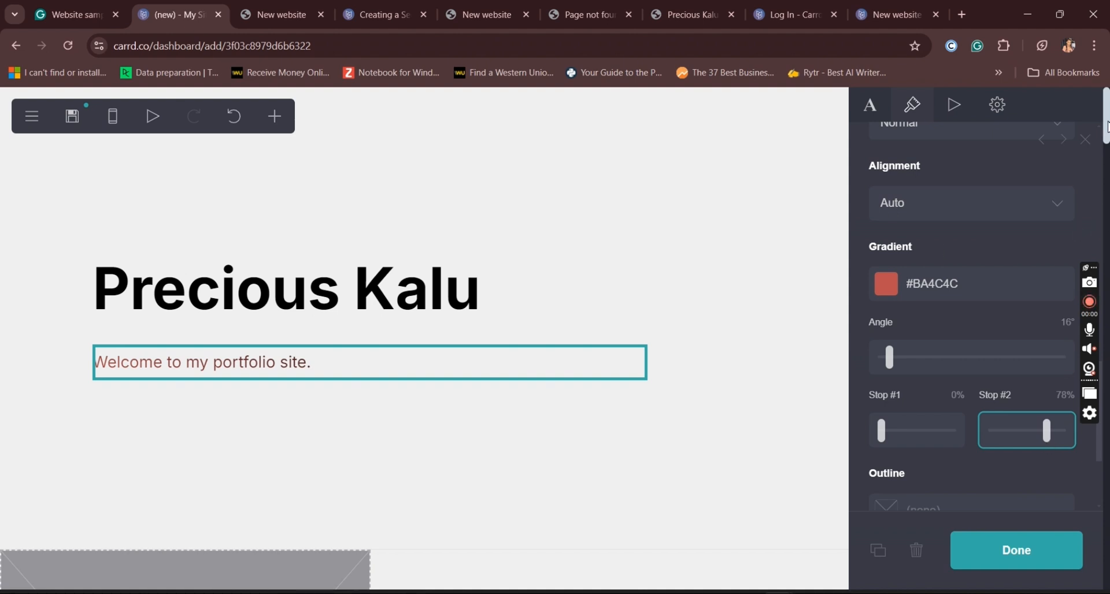
# Step: Enlarge the welcome paragraph's text to size 1.75 and finish editing it
pyautogui.scroll(10, 972, 347)
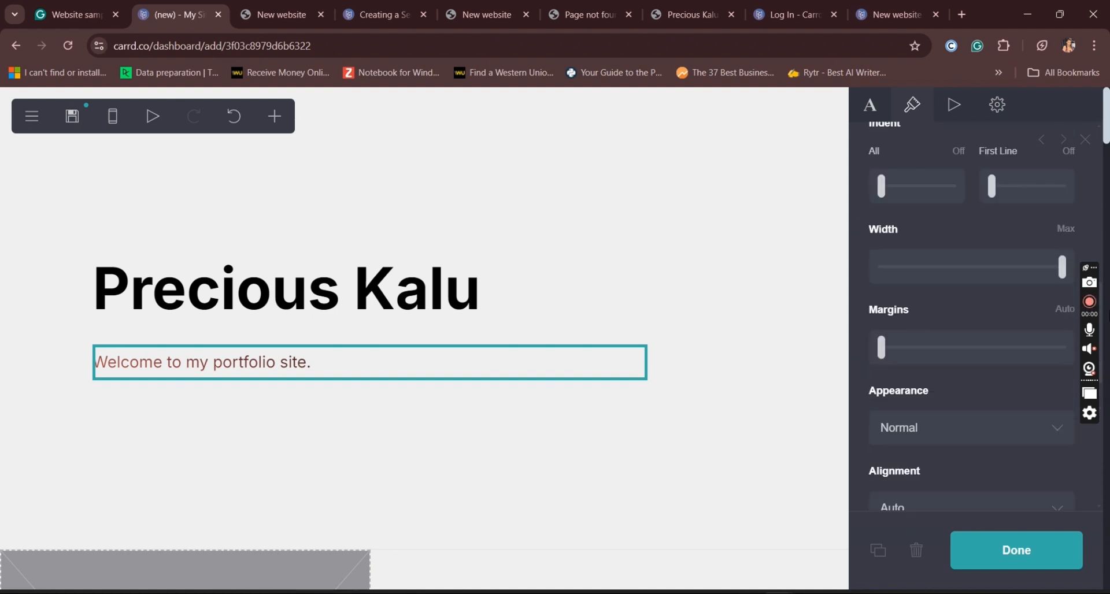
pyautogui.scroll(1, 901, 301)
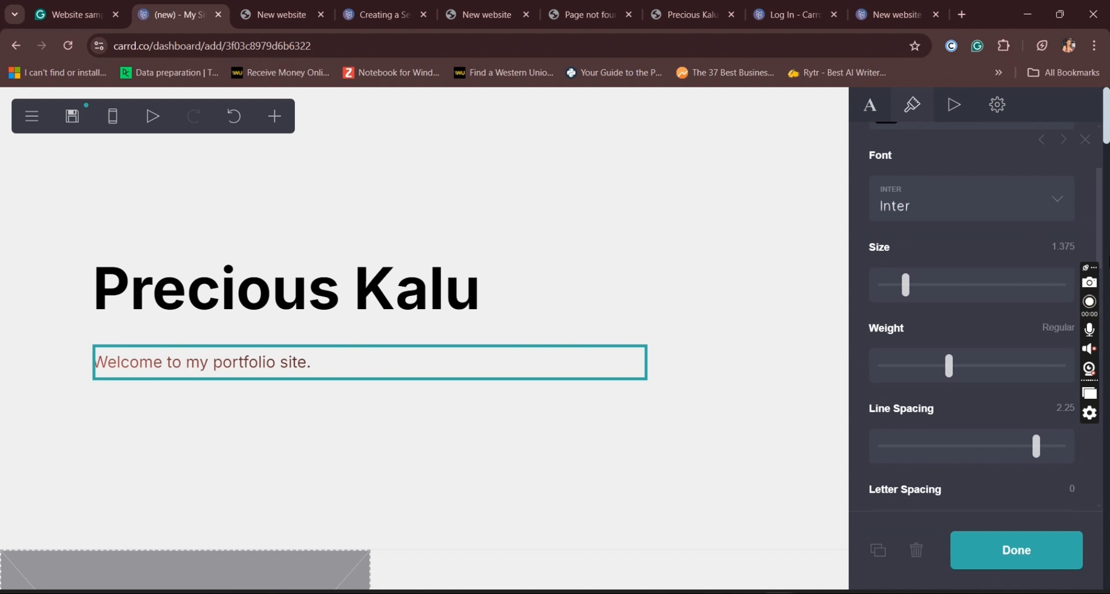
pyautogui.moveTo(905, 301); pyautogui.dragTo(924, 306)
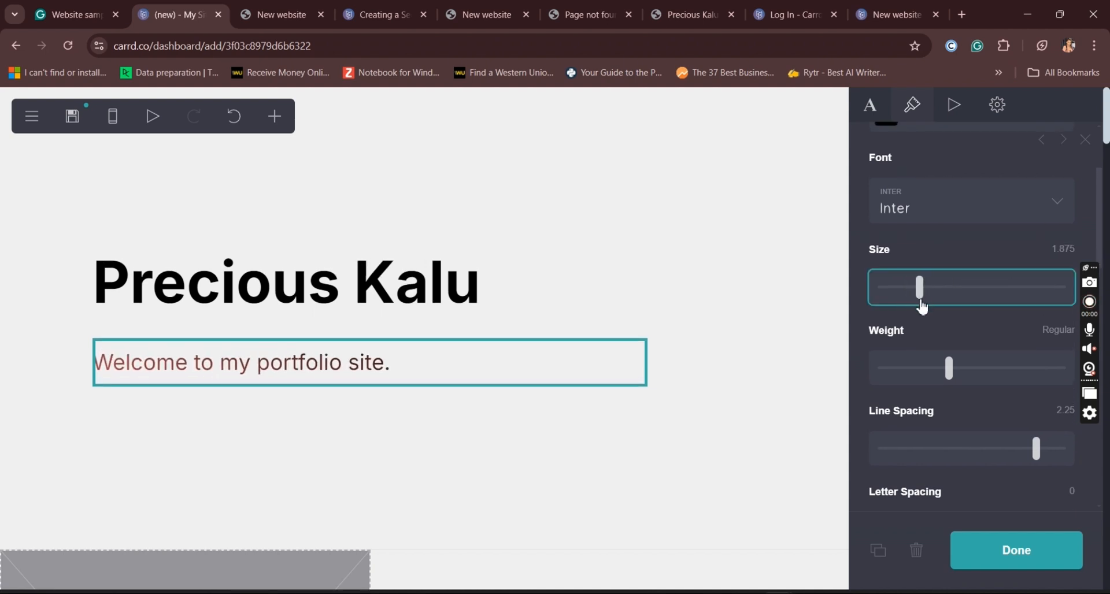
pyautogui.moveTo(924, 309); pyautogui.dragTo(922, 309)
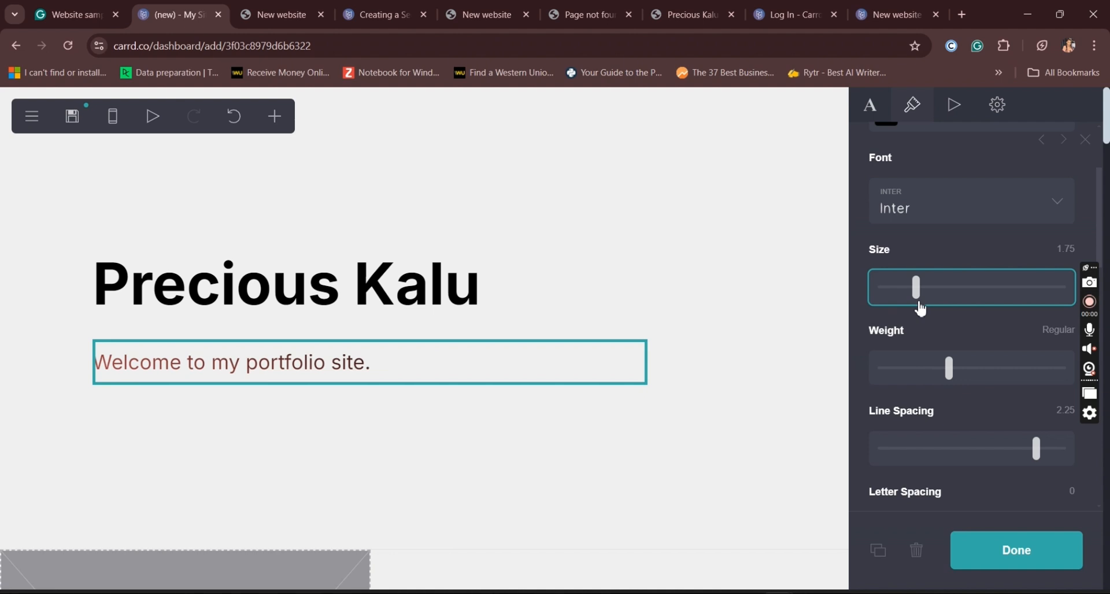
pyautogui.click(991, 563)
# Step: Change the "Lorem ipsum" heading beside the first image placeholder to "About"
pyautogui.moveTo(1104, 124); pyautogui.dragTo(1107, 169)
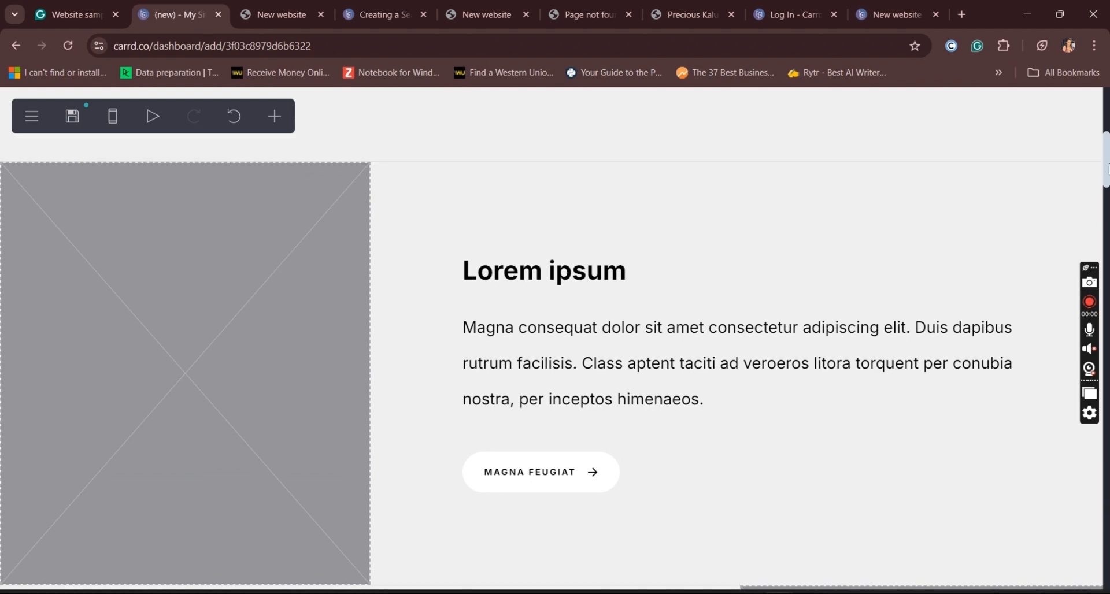
pyautogui.click(604, 289)
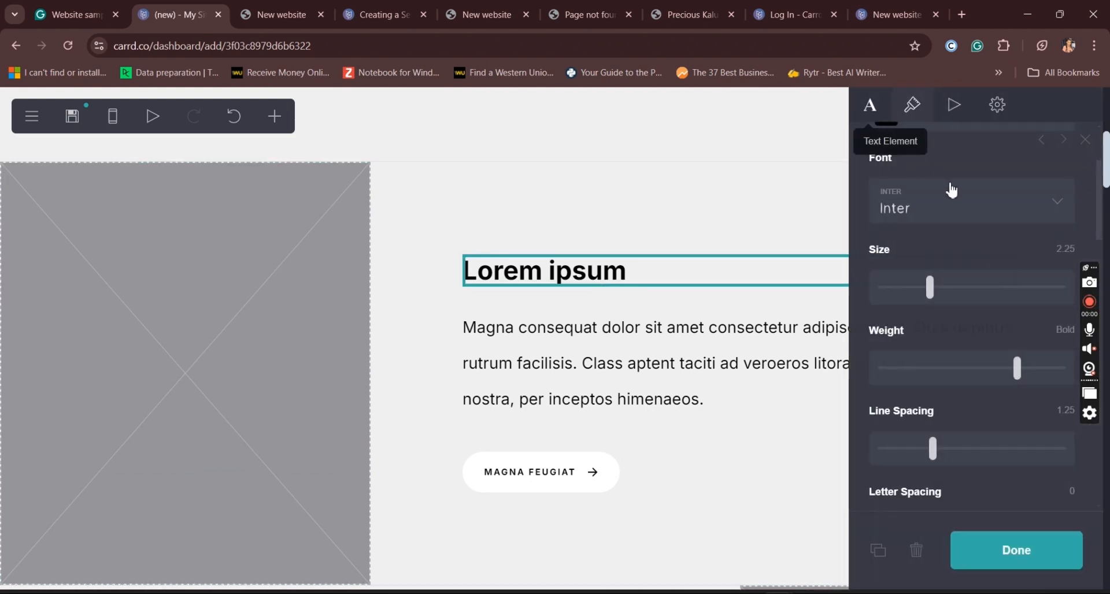
pyautogui.click(877, 118)
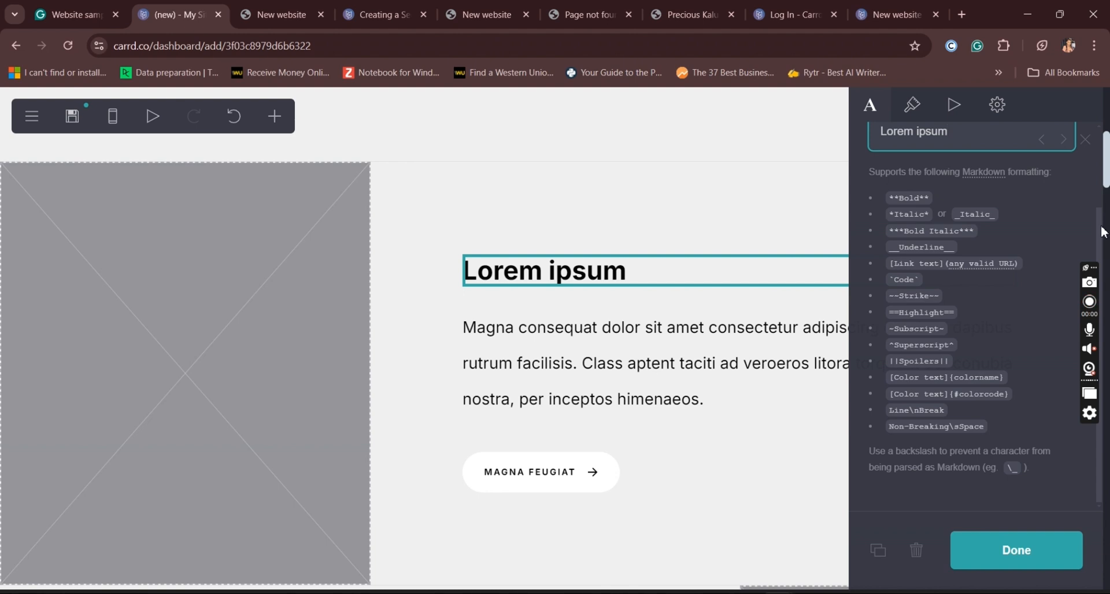
pyautogui.scroll(2, 1103, 232)
pyautogui.moveTo(971, 237); pyautogui.dragTo(881, 238)
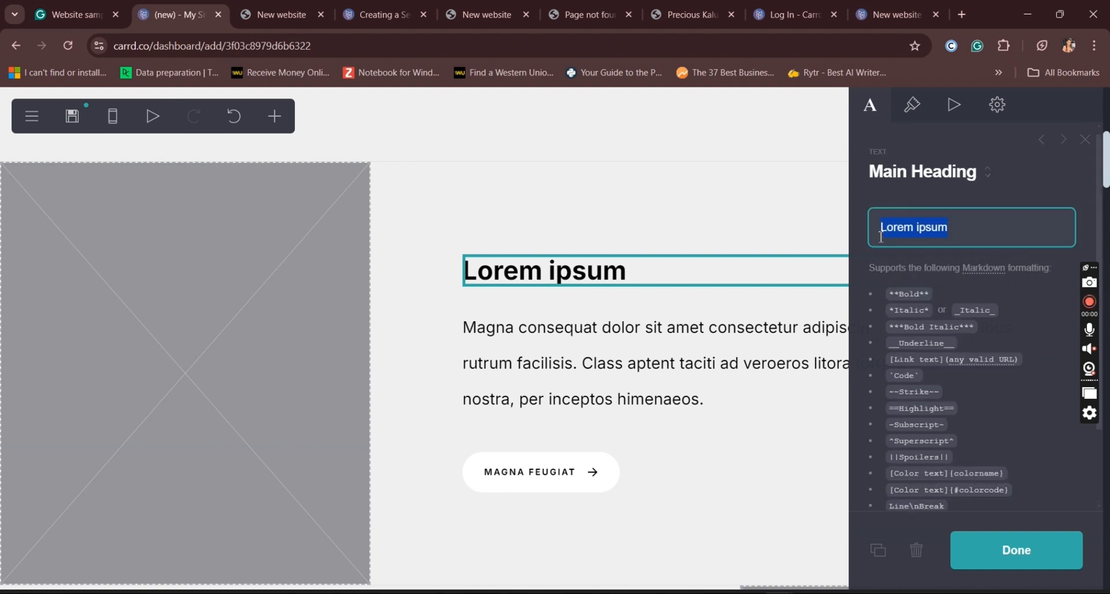
pyautogui.write('A')
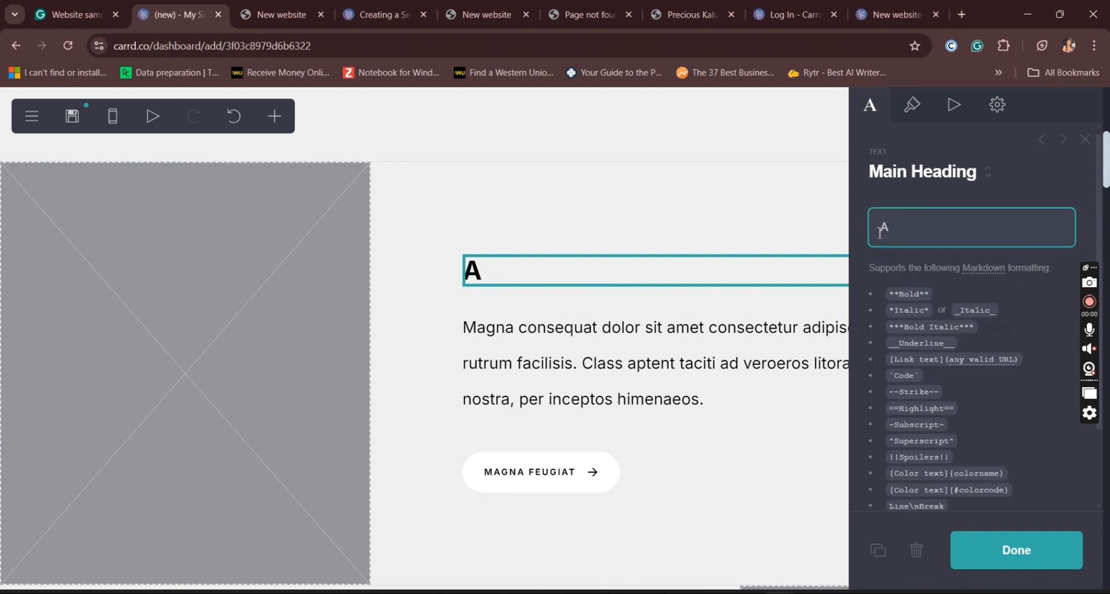
pyautogui.write('bout')
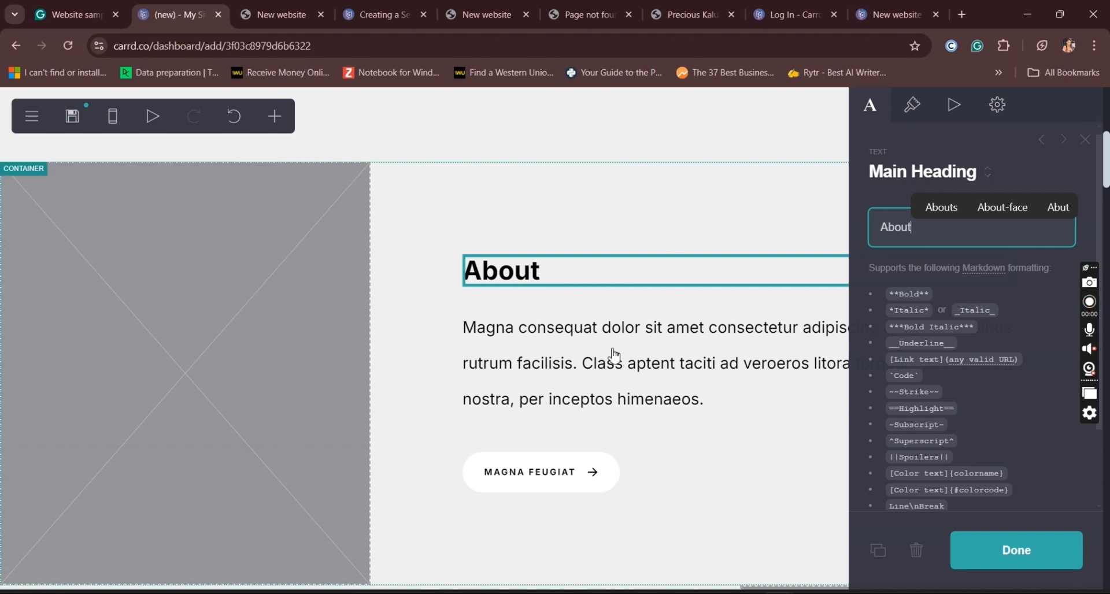
pyautogui.click(643, 480)
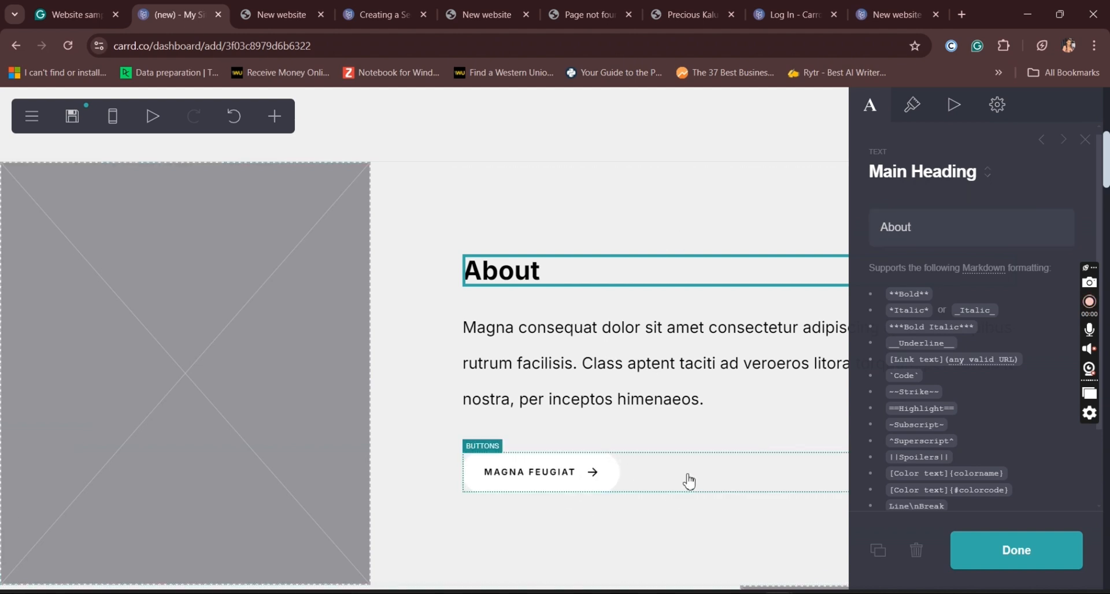
# Step: Delete the "Magna feugiat" button below the About paragraph
pyautogui.click(663, 485)
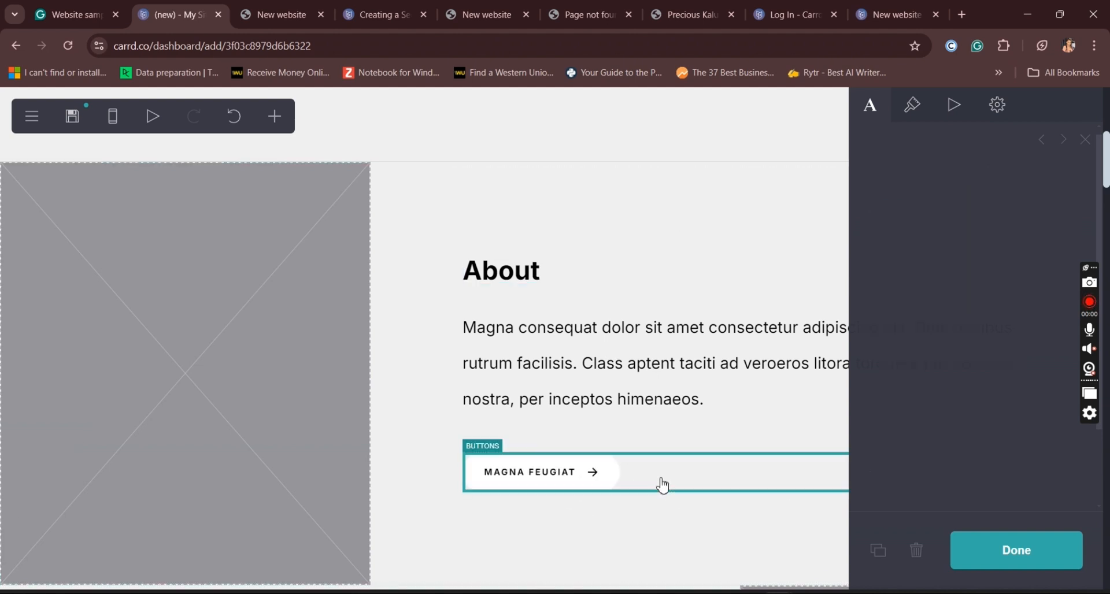
pyautogui.click(918, 550)
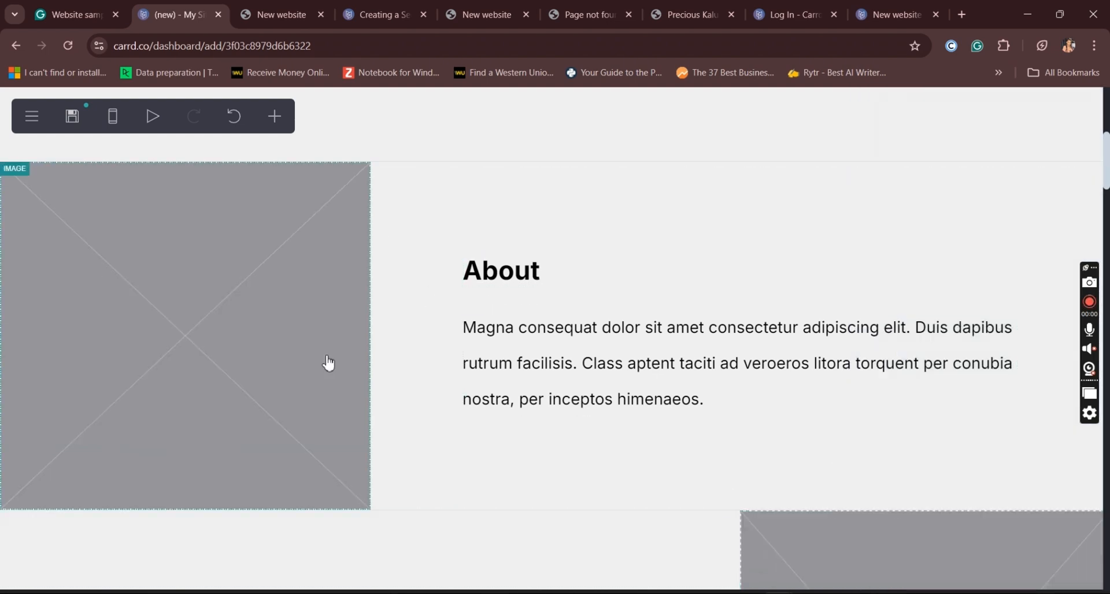
pyautogui.click(197, 293)
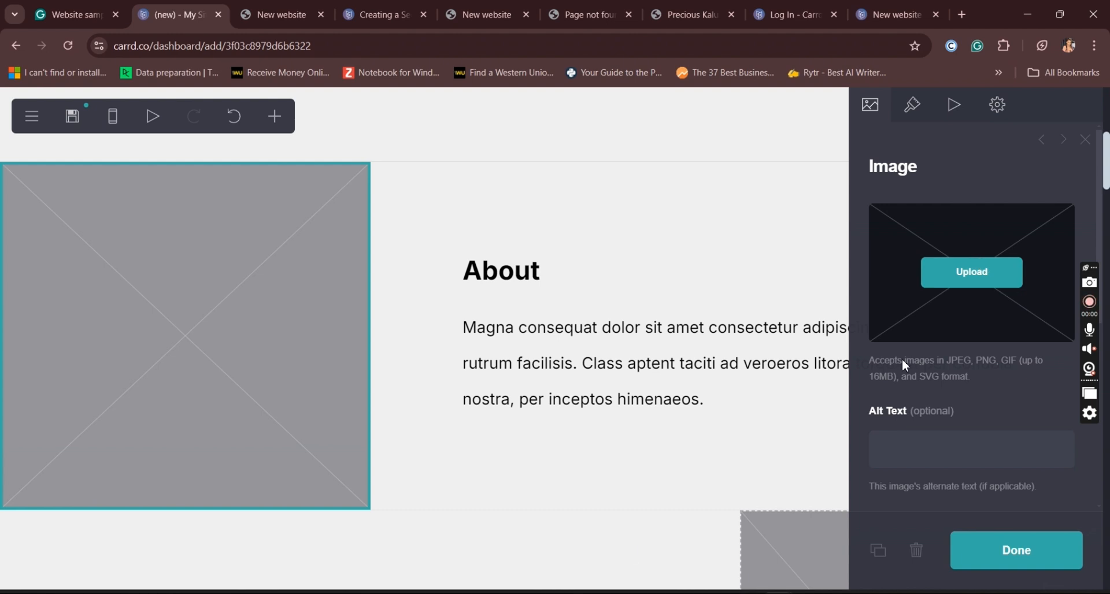
pyautogui.moveTo(621, 590)
pyautogui.click(1086, 140)
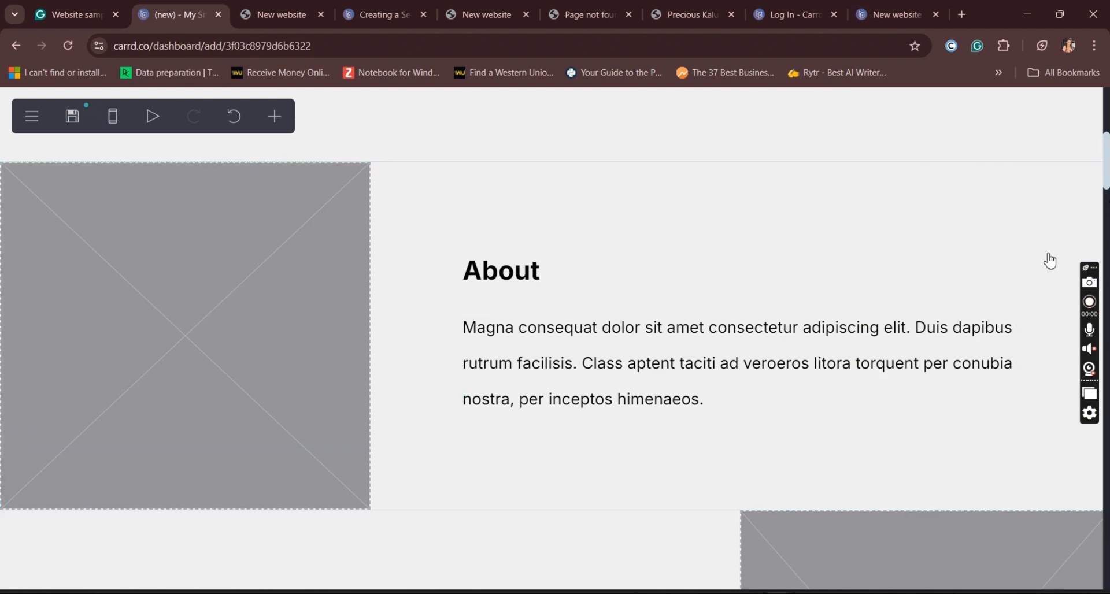
# Step: Move the "Mauris semper" heading out of its columns container to sit directly above it
pyautogui.scroll(-6, 1106, 188)
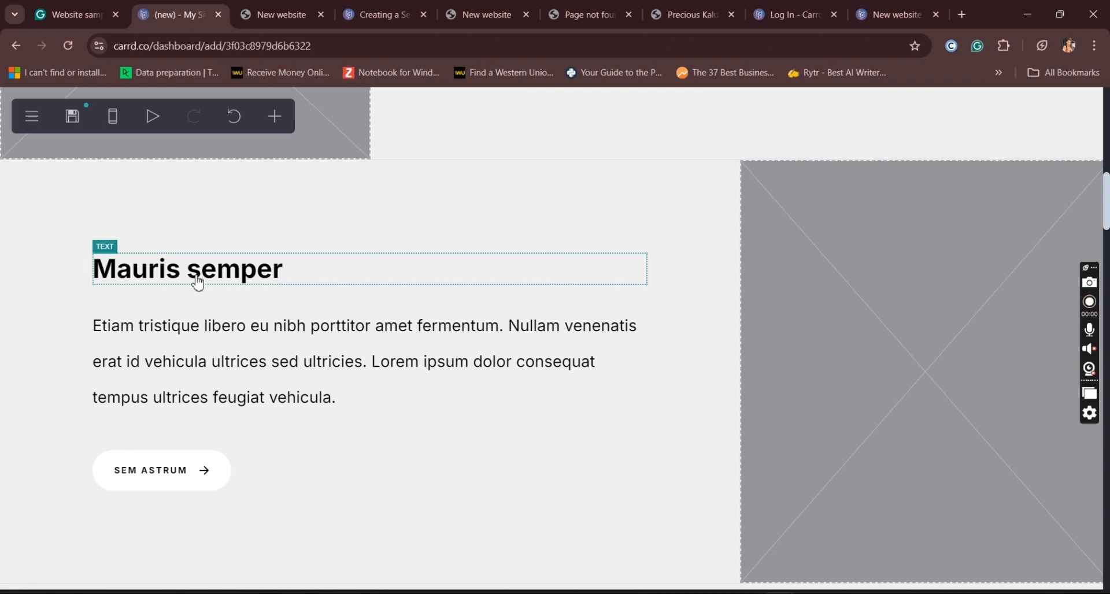
pyautogui.click(197, 284)
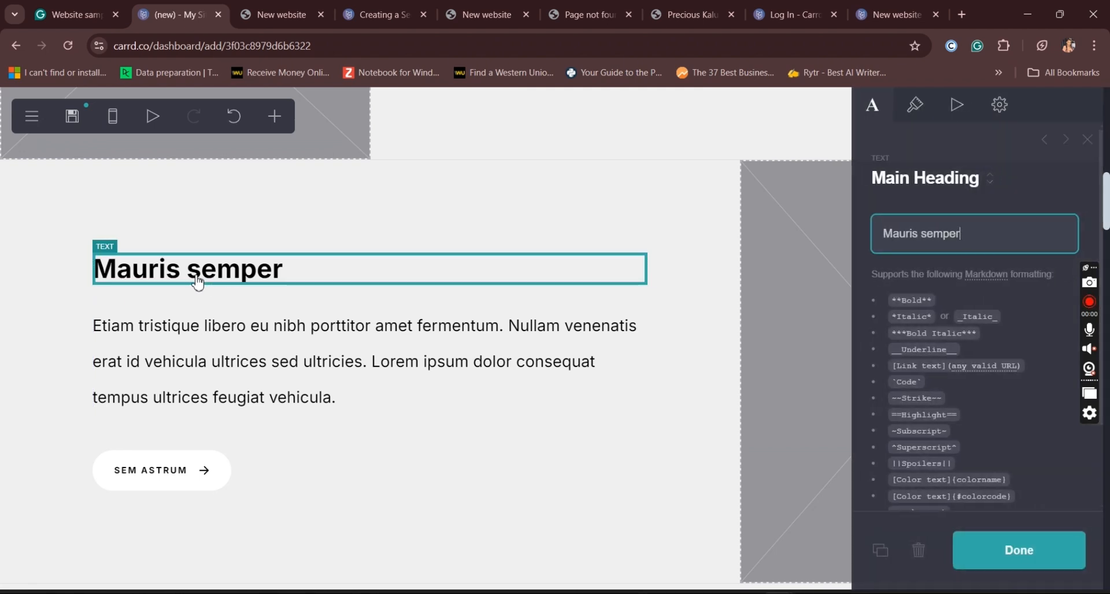
pyautogui.moveTo(397, 276); pyautogui.dragTo(615, 166)
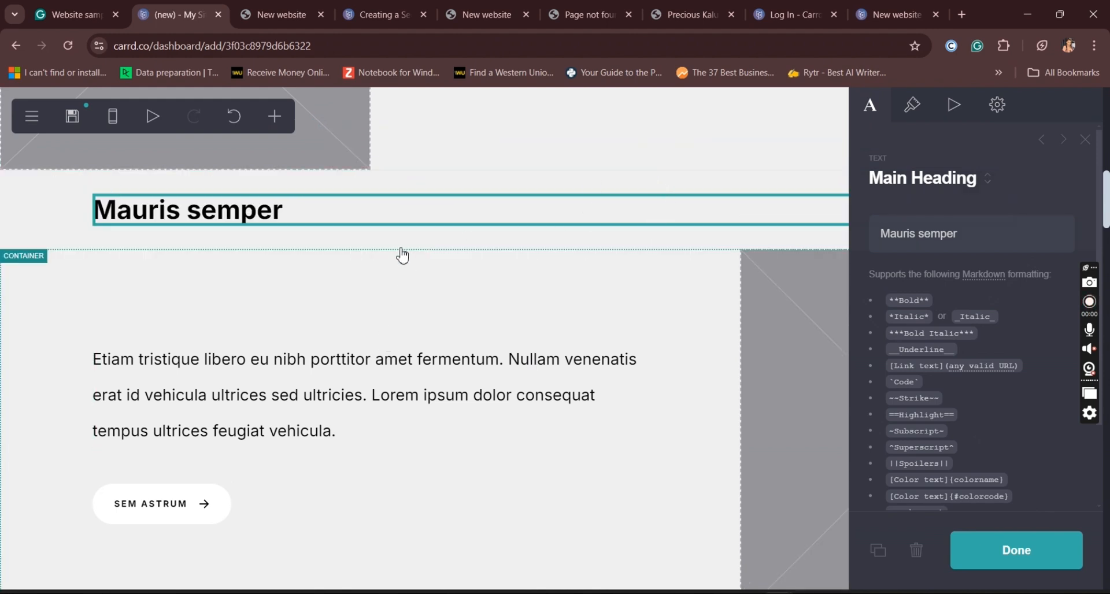
# Step: Set the alignment of the "Mauris semper" Heading 2 text to Center
pyautogui.click(913, 110)
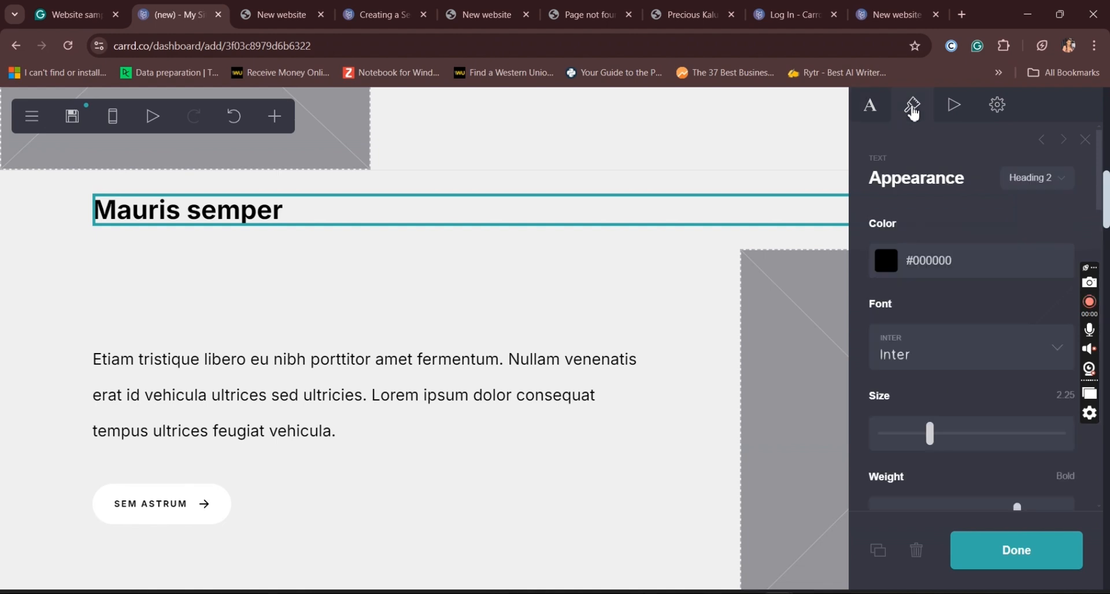
pyautogui.moveTo(1101, 194); pyautogui.dragTo(1101, 351)
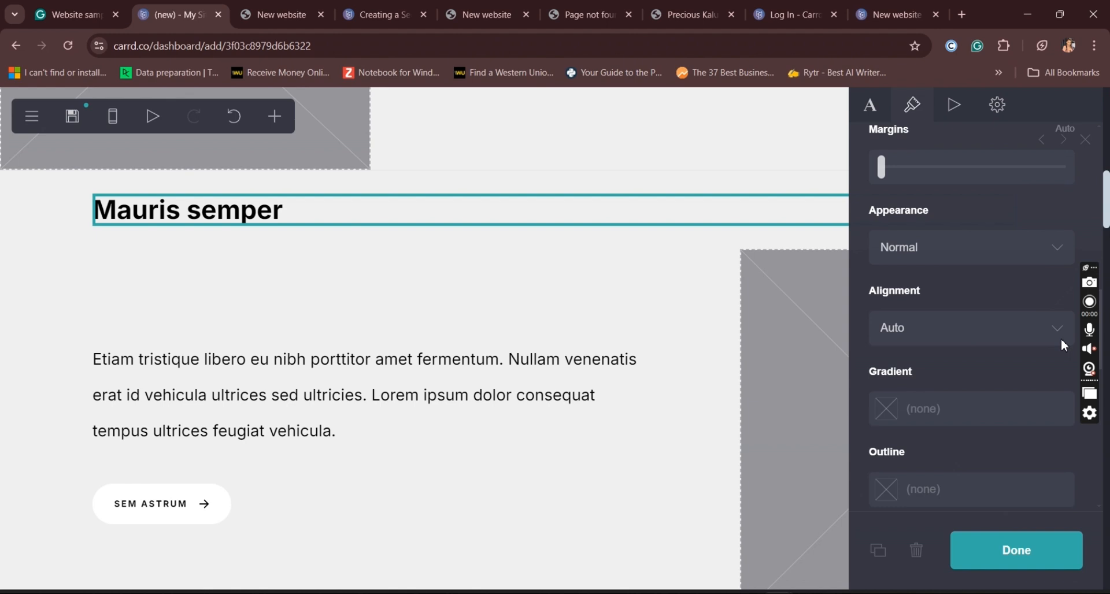
pyautogui.click(971, 325)
pyautogui.click(912, 380)
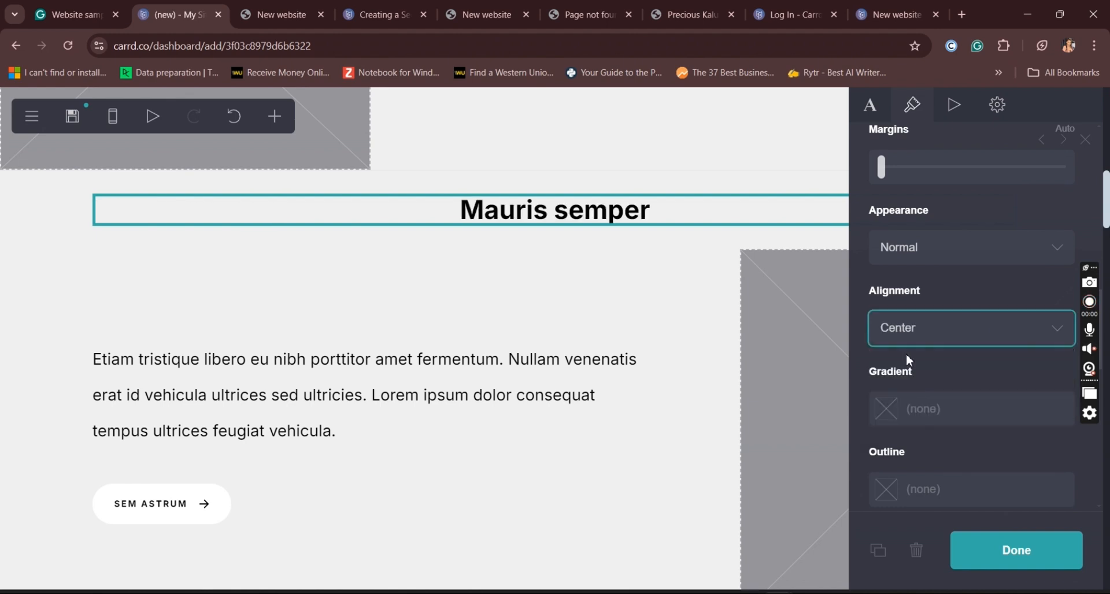
# Step: Add a divider and place it between the About container and the "Mauris semper" heading
pyautogui.click(617, 149)
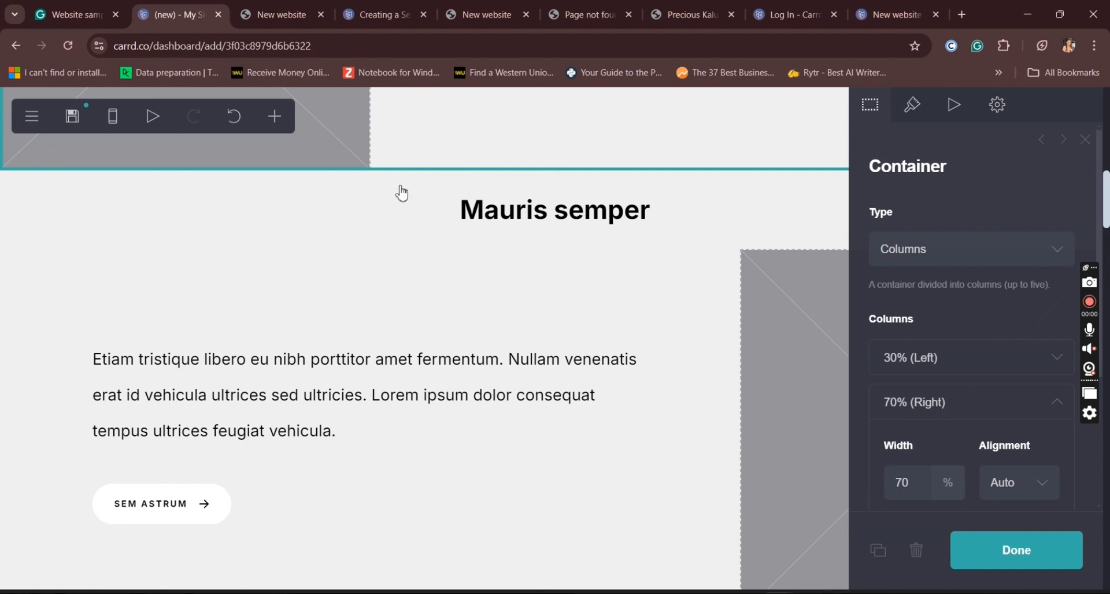
pyautogui.click(275, 116)
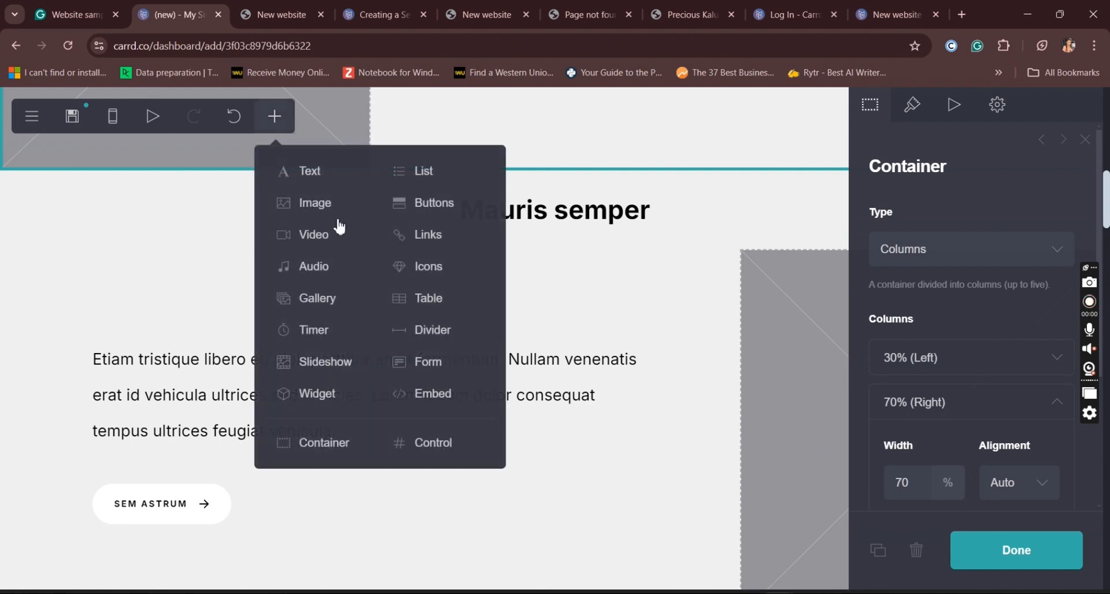
pyautogui.click(457, 337)
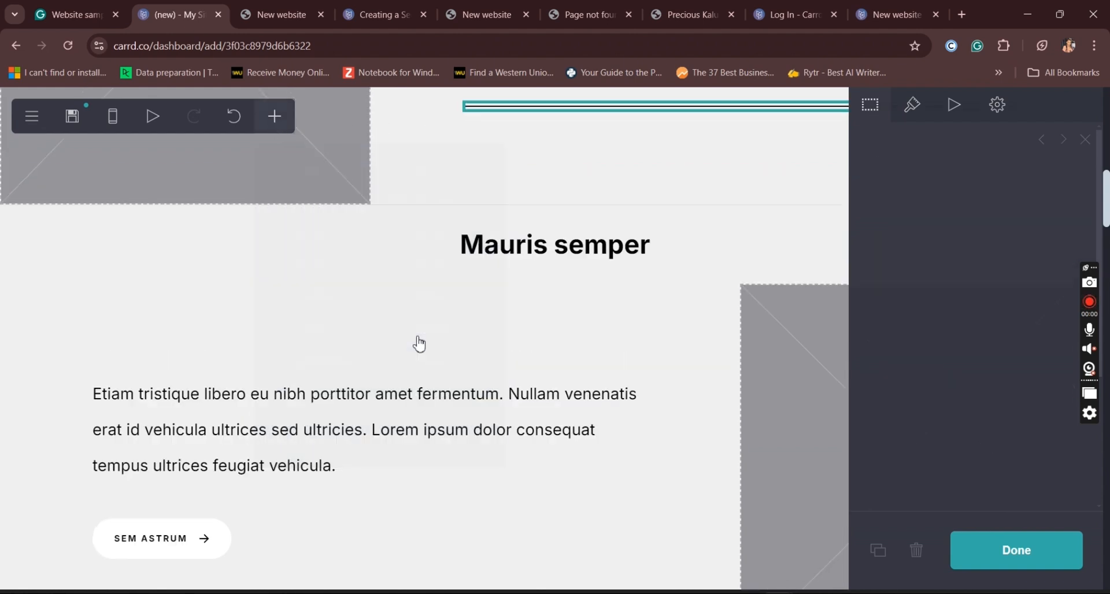
pyautogui.moveTo(583, 346); pyautogui.dragTo(507, 459)
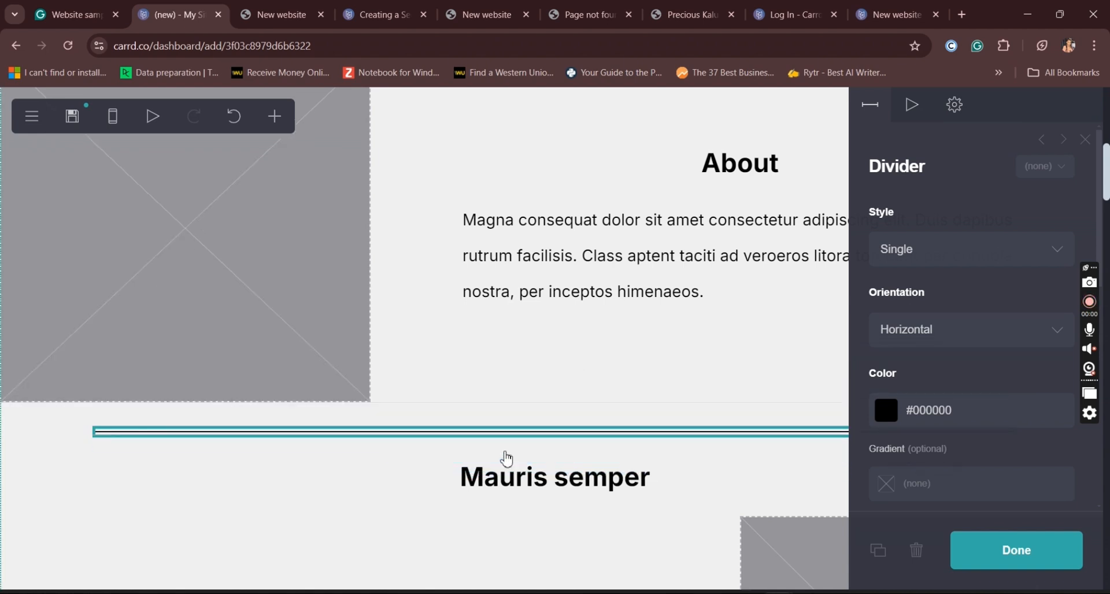
# Step: Set the divider's color to #FFFFFF and finish editing it
pyautogui.click(983, 412)
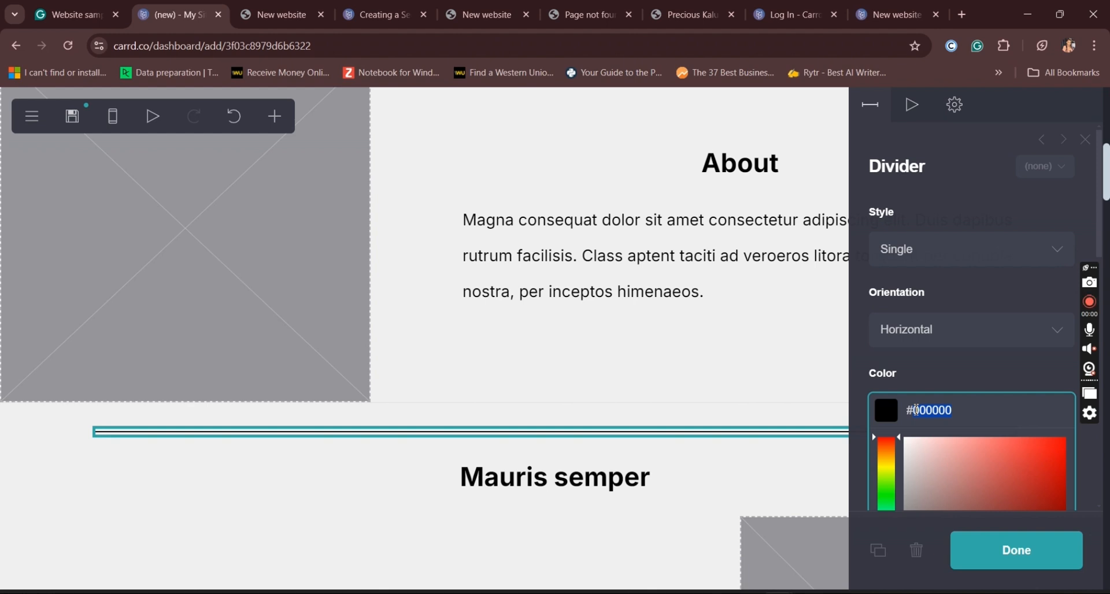
pyautogui.write('FFFFFF')
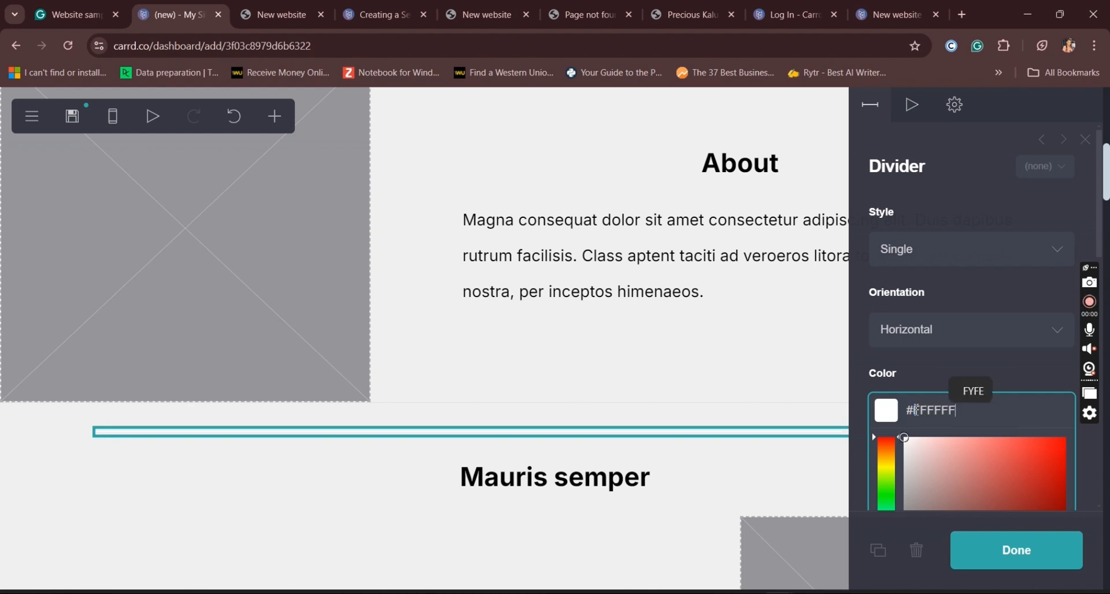
pyautogui.click(965, 365)
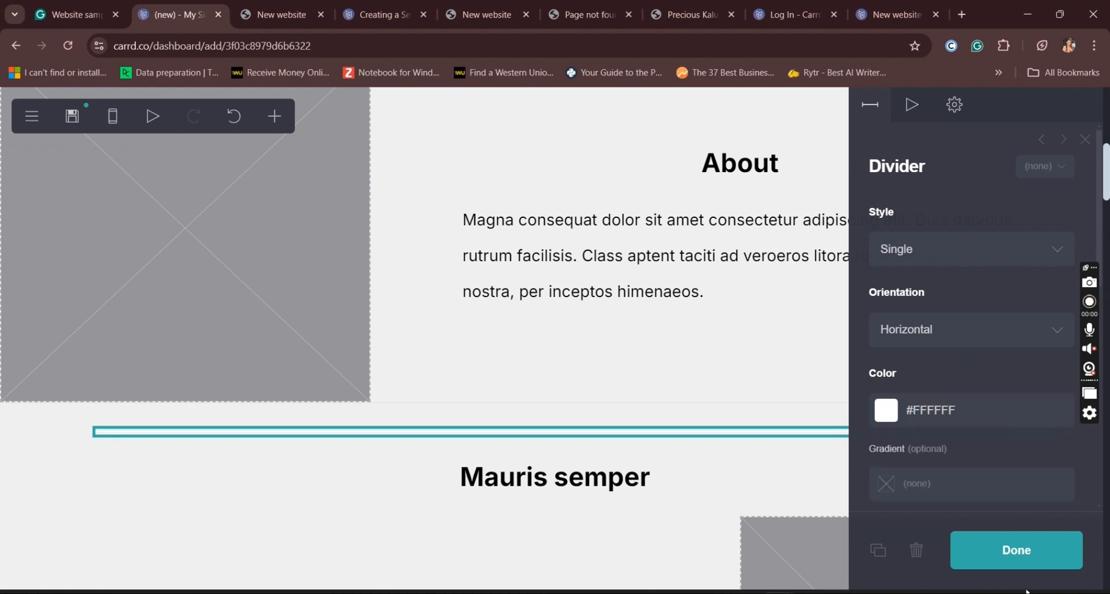
pyautogui.click(1060, 560)
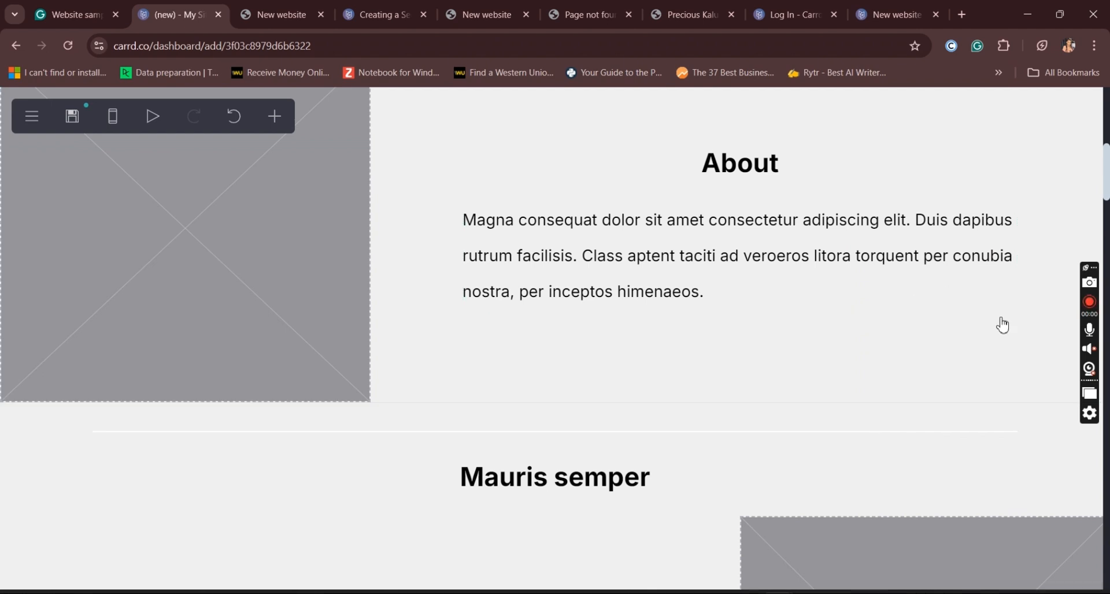
pyautogui.click(617, 432)
pyautogui.click(667, 368)
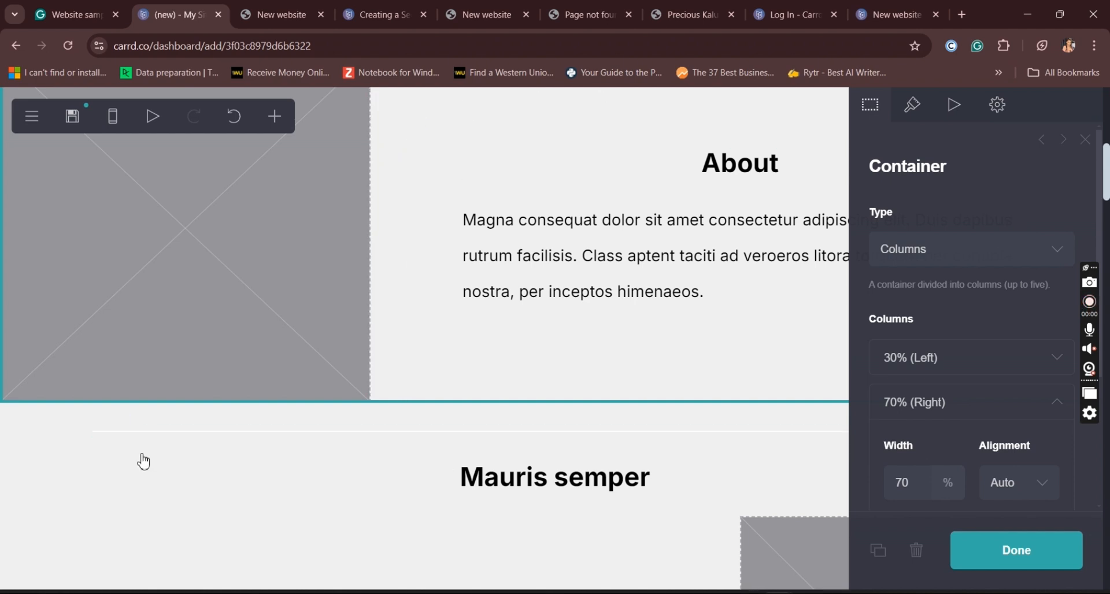
pyautogui.click(44, 477)
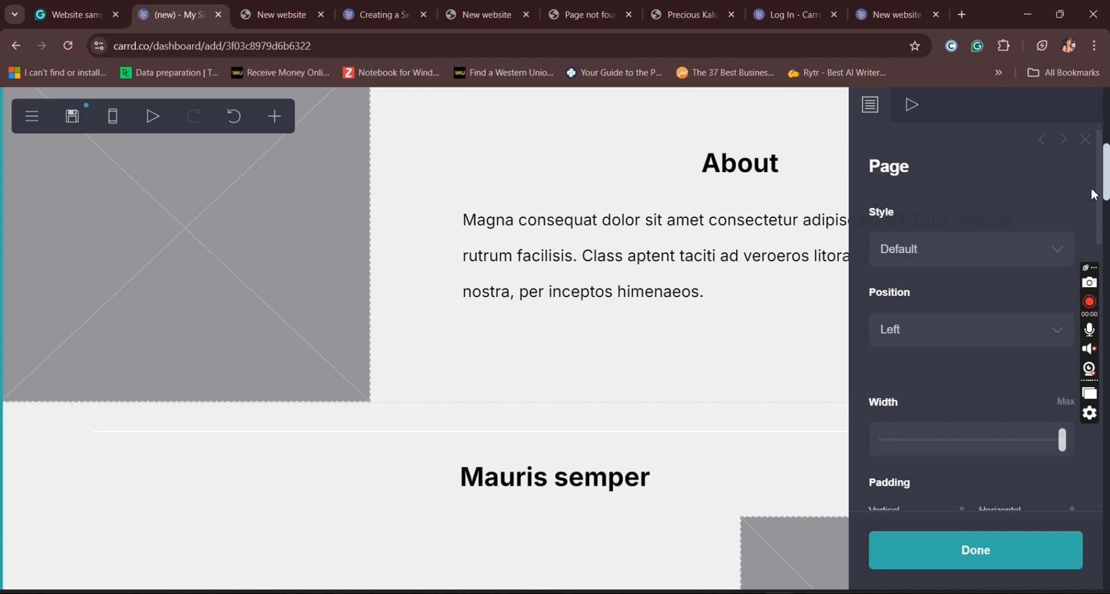
pyautogui.moveTo(1100, 191); pyautogui.dragTo(1099, 162)
# Step: Copy the color value #F0F0F0 from the site's background settings
pyautogui.click(33, 118)
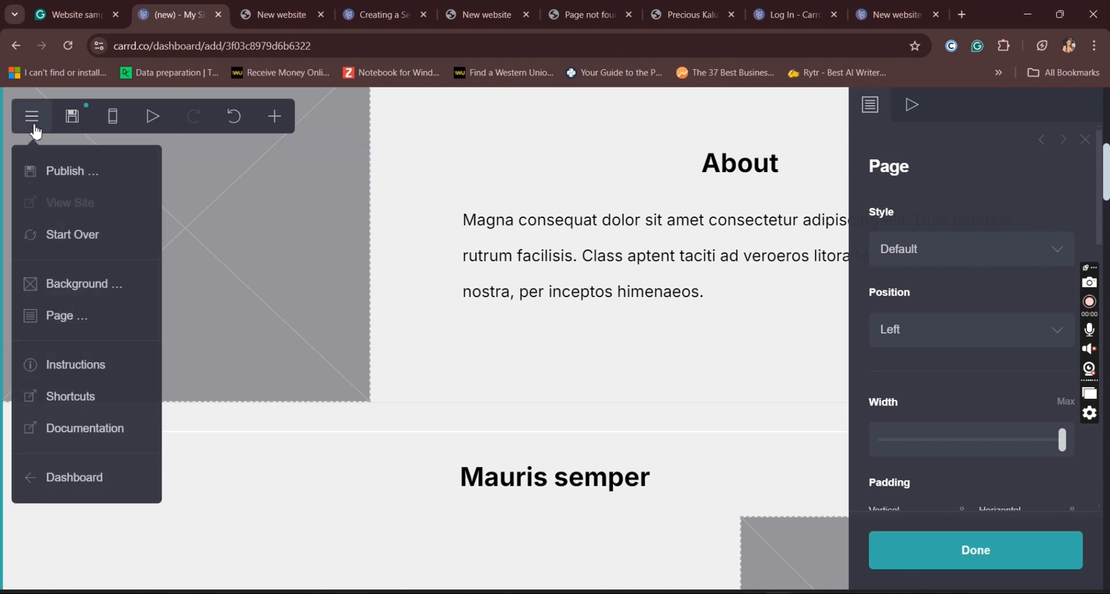
pyautogui.click(131, 295)
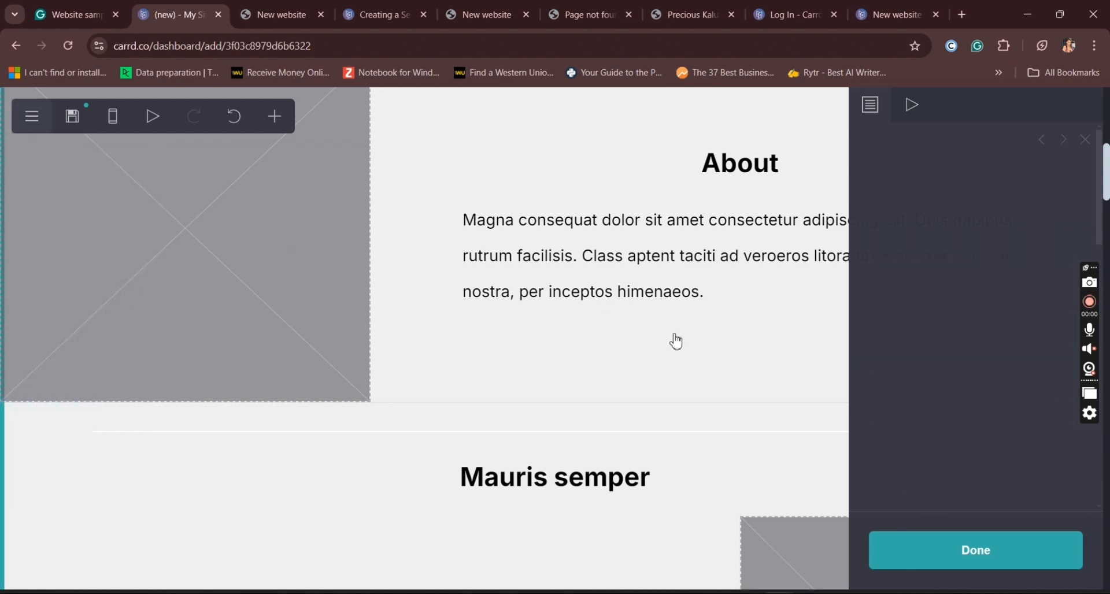
pyautogui.click(970, 302)
pyautogui.doubleClick(919, 307)
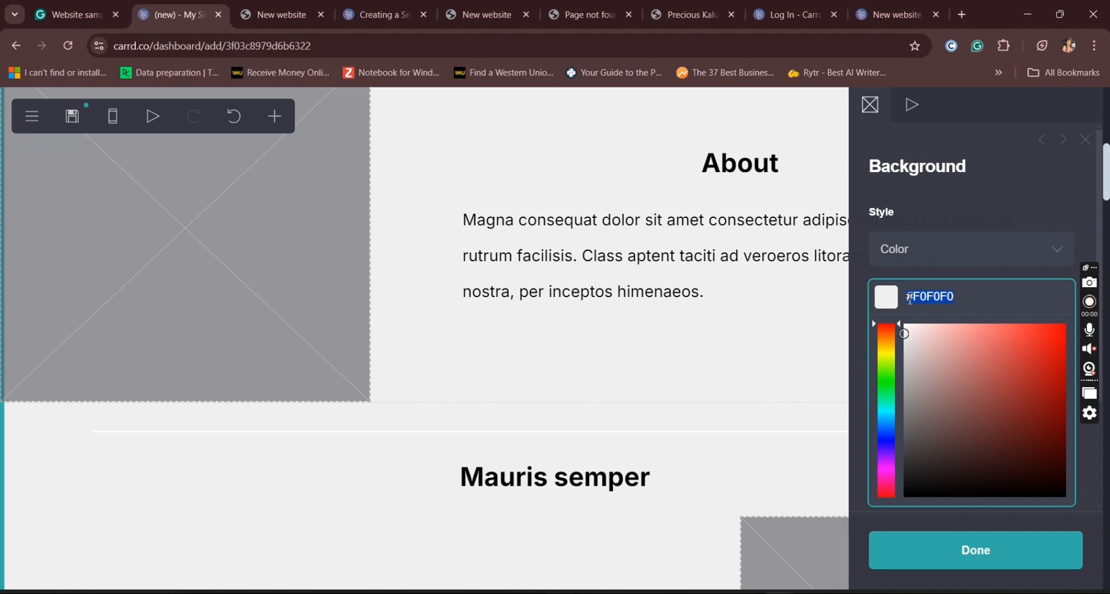
pyautogui.click(734, 435)
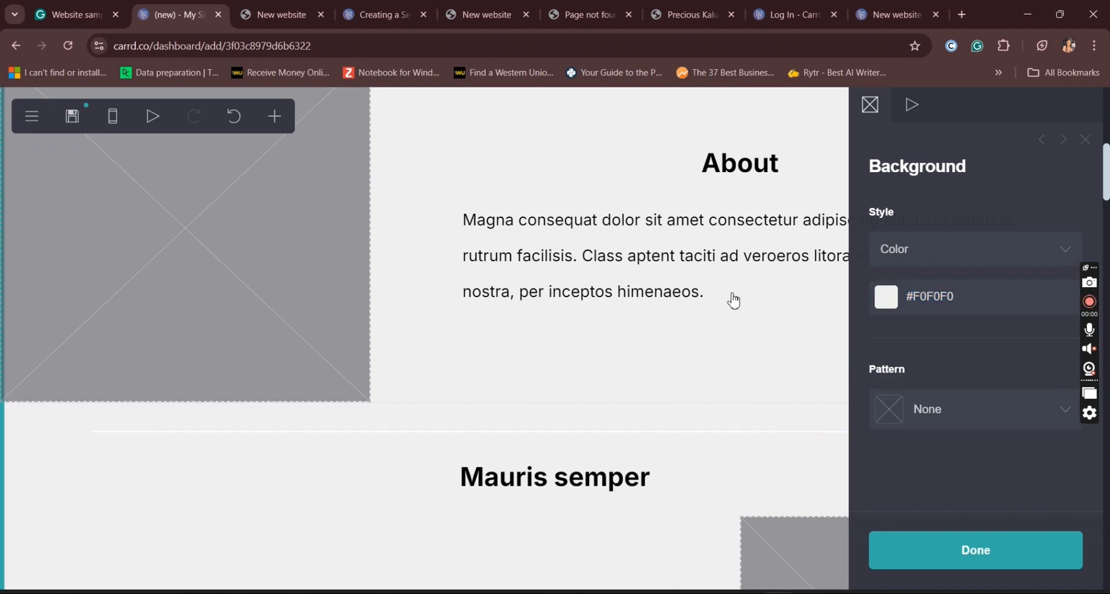
# Step: Apply the Angled Dots (Circle) pattern to the site background with a size of 154
pyautogui.click(34, 119)
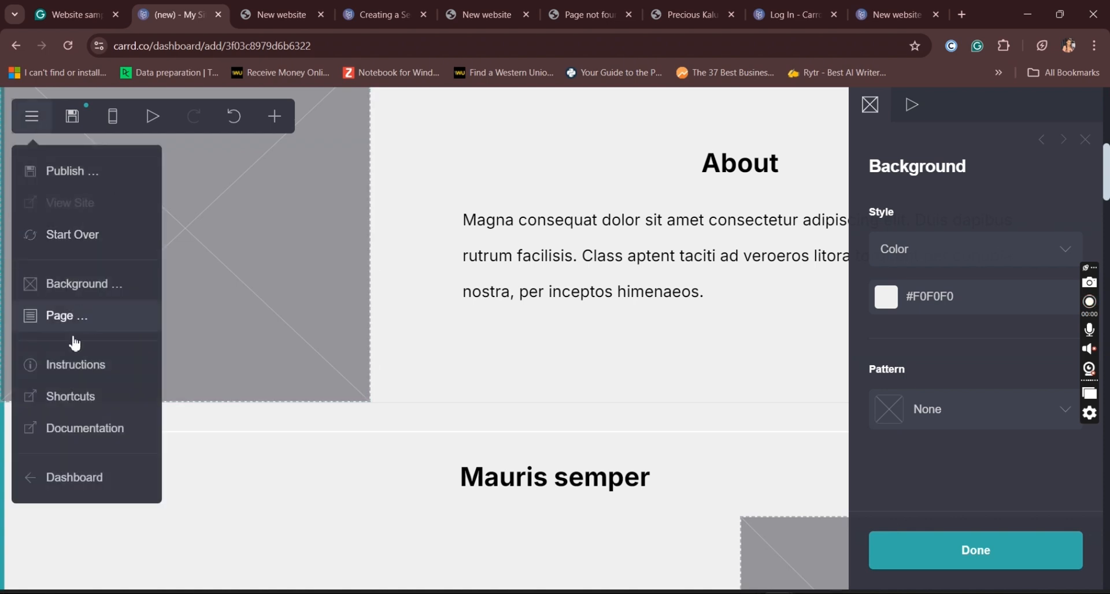
pyautogui.click(88, 293)
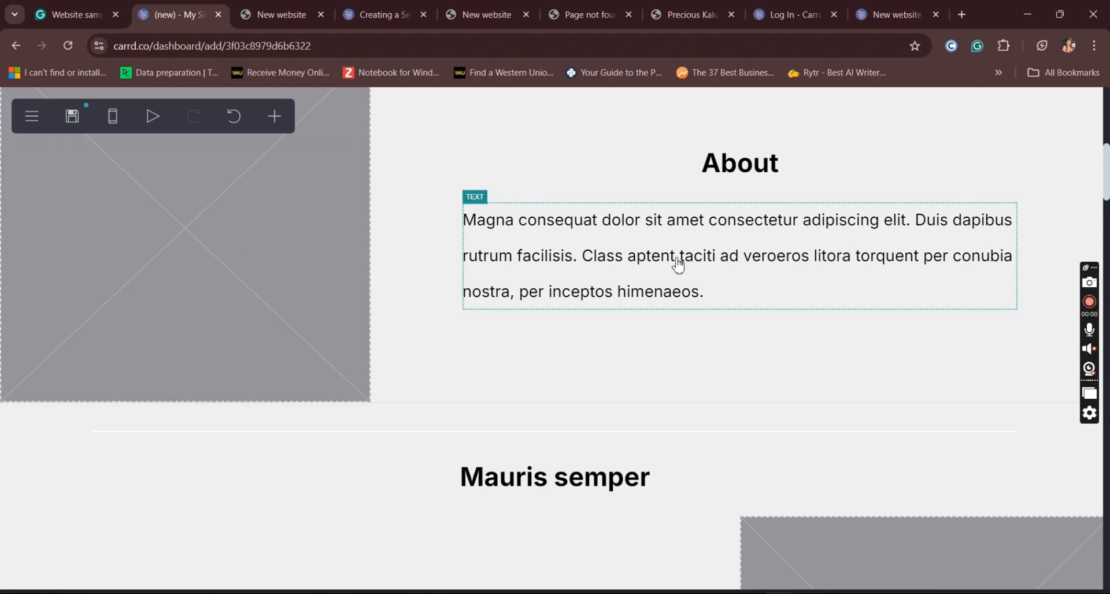
pyautogui.click(32, 116)
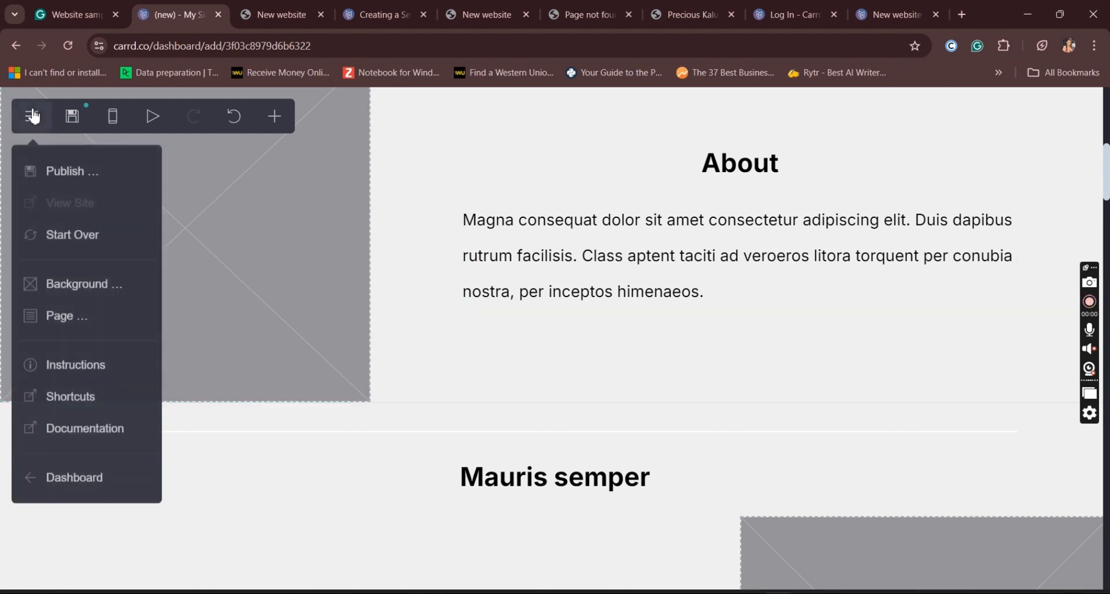
pyautogui.click(117, 294)
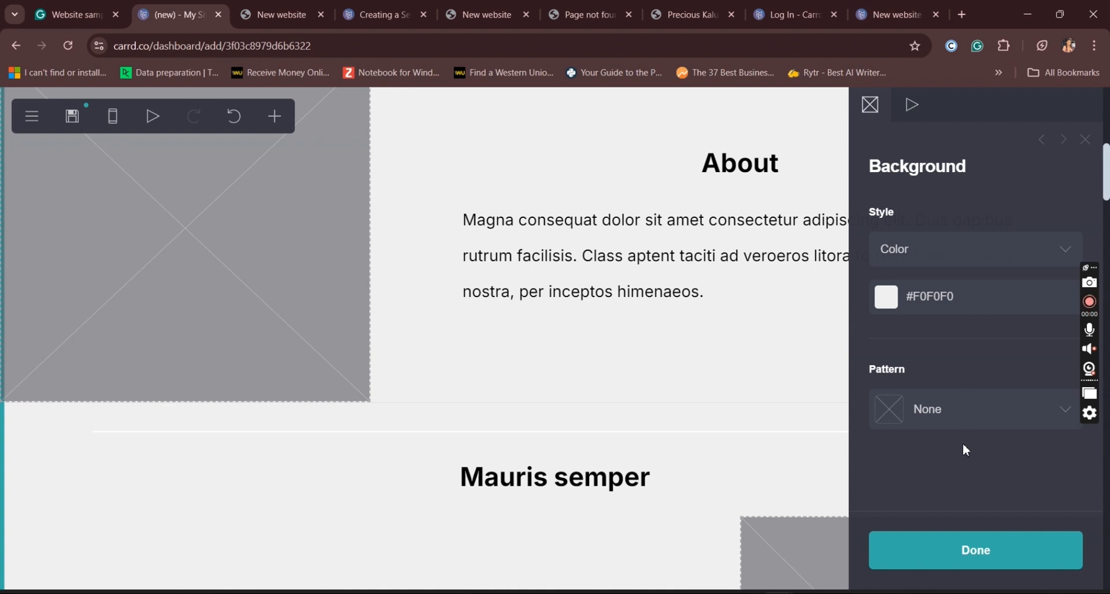
pyautogui.click(954, 408)
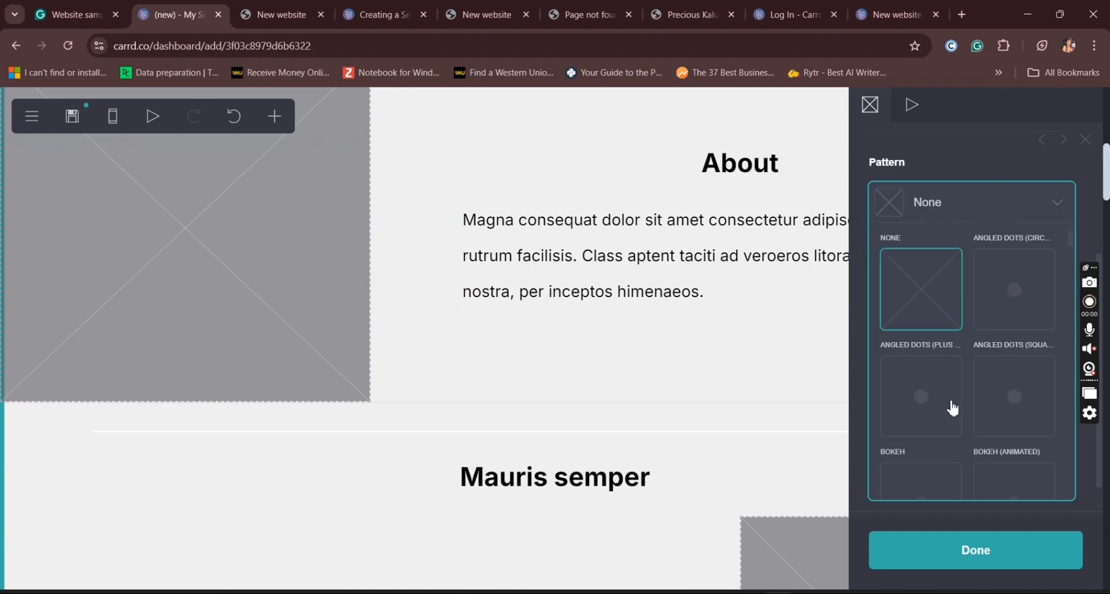
pyautogui.click(1008, 300)
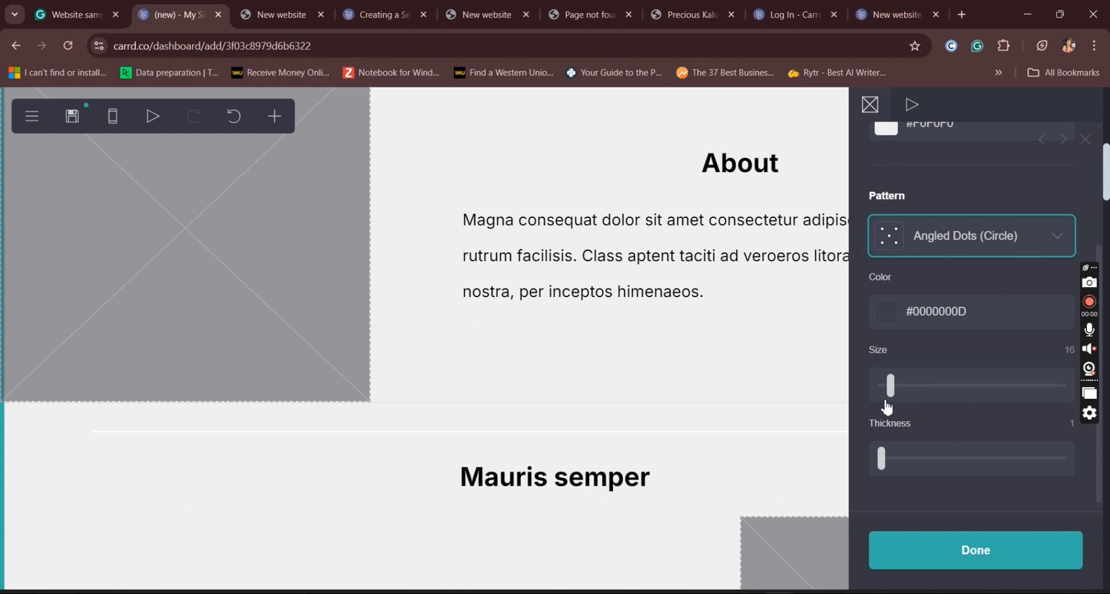
pyautogui.moveTo(895, 398); pyautogui.dragTo(978, 413)
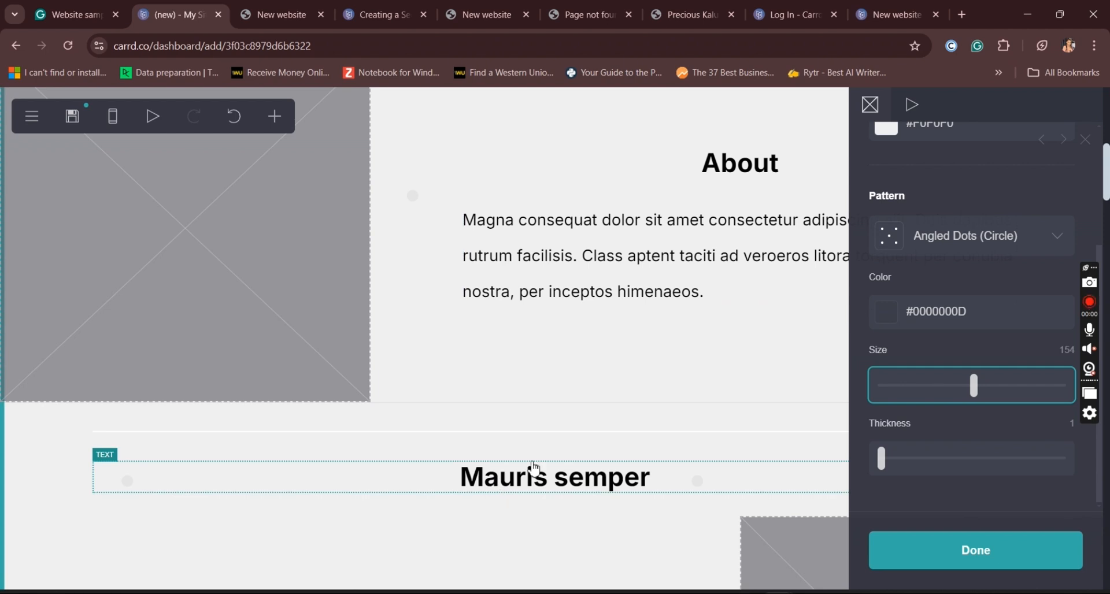
# Step: Set the color of the divider above "Mauris semper" to the background's #F0F0F0 and finish editing it
pyautogui.click(595, 439)
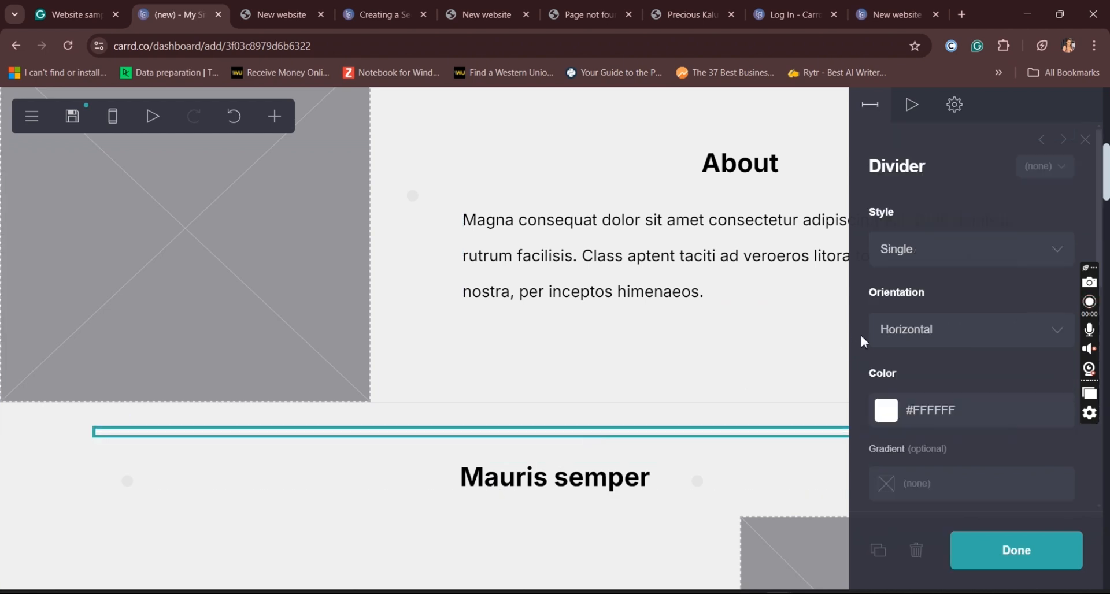
pyautogui.click(1005, 414)
pyautogui.write('#F0F0F0')
pyautogui.click(921, 369)
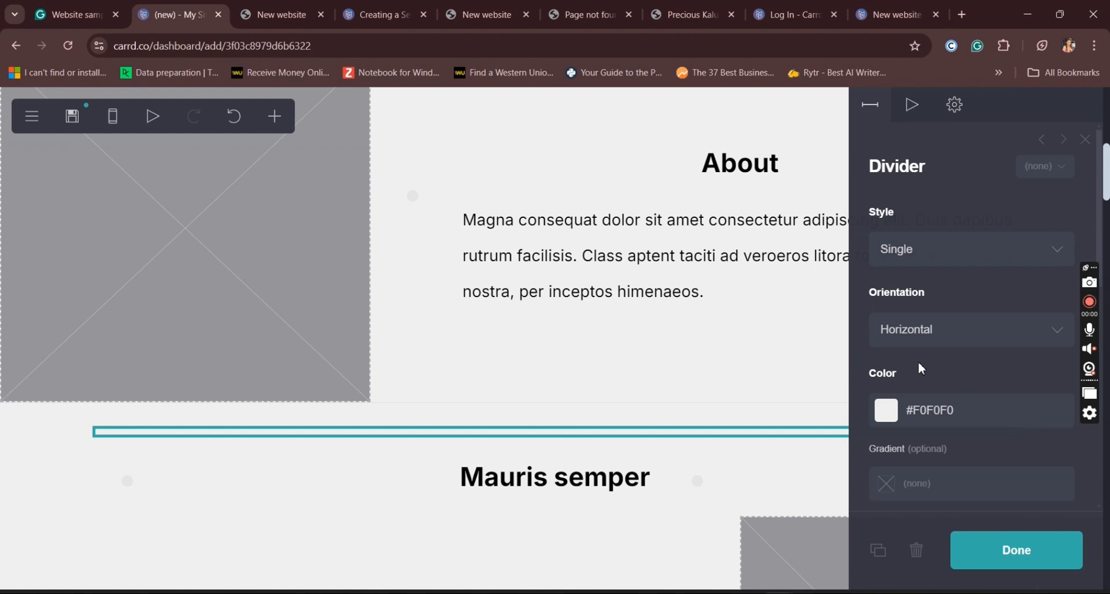
pyautogui.click(1035, 568)
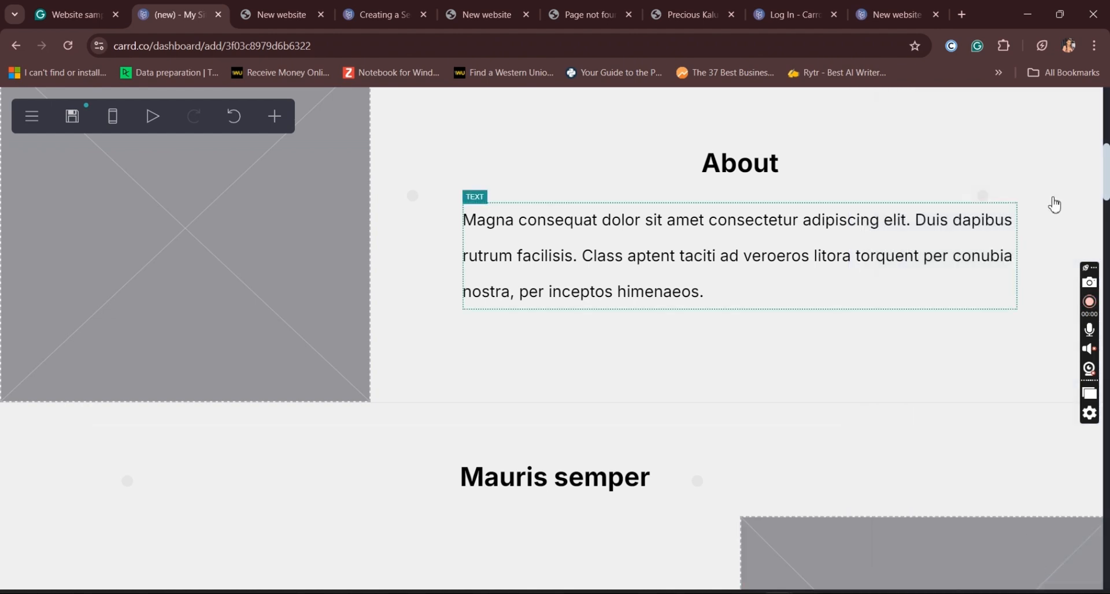
# Step: Replace the "Mauris semper" heading's text with "Goals and objectives"
pyautogui.scroll(-3, 1105, 184)
pyautogui.click(594, 322)
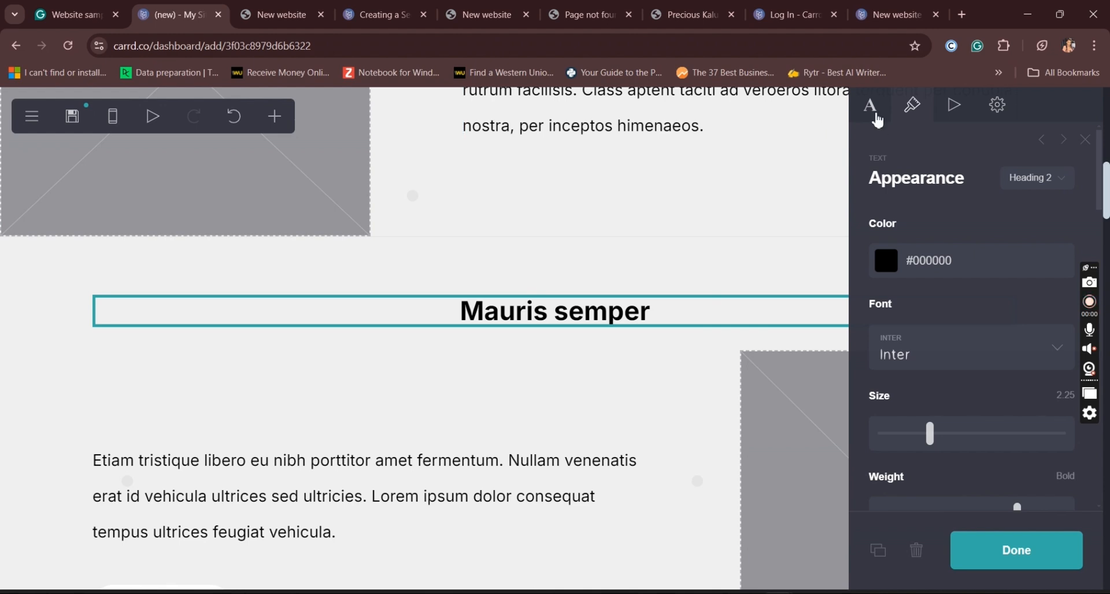
pyautogui.click(872, 110)
pyautogui.moveTo(969, 226); pyautogui.dragTo(870, 243)
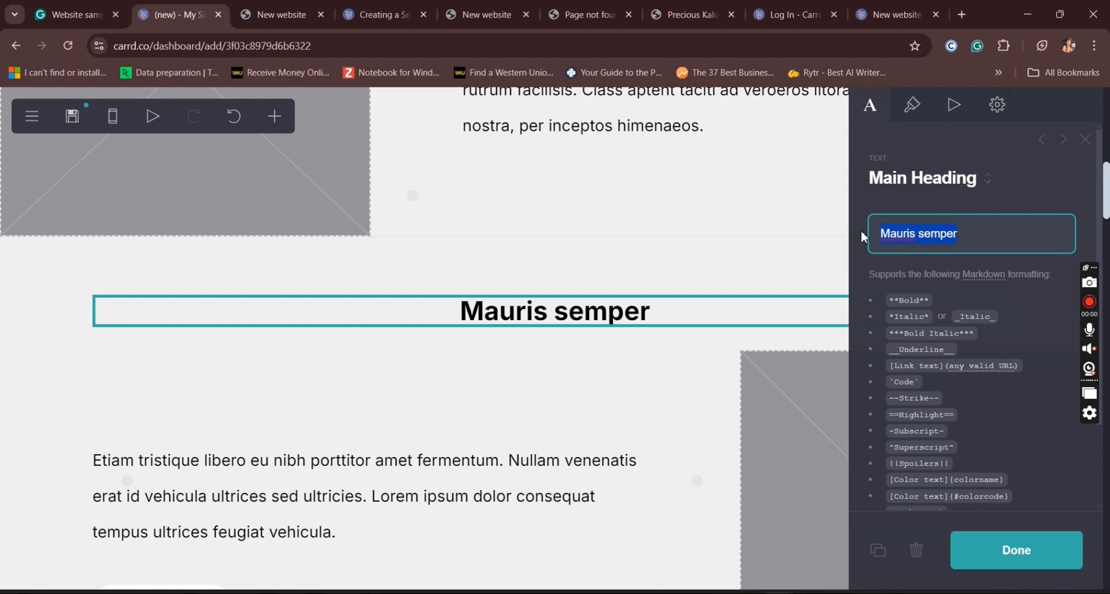
pyautogui.write('Goas')
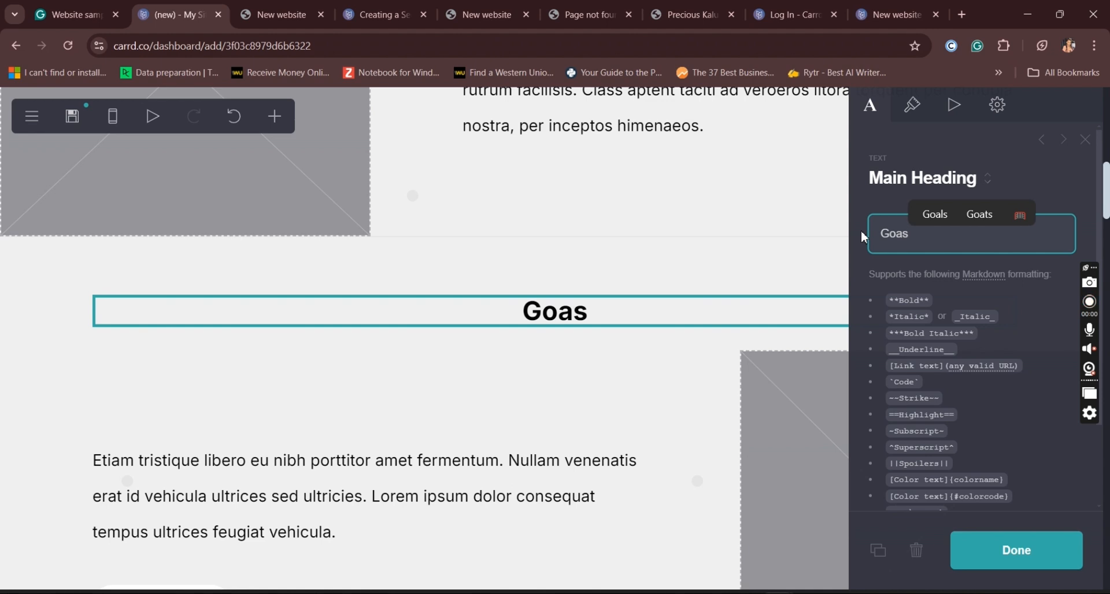
pyautogui.press('BackSpace')
pyautogui.write('ls and ob')
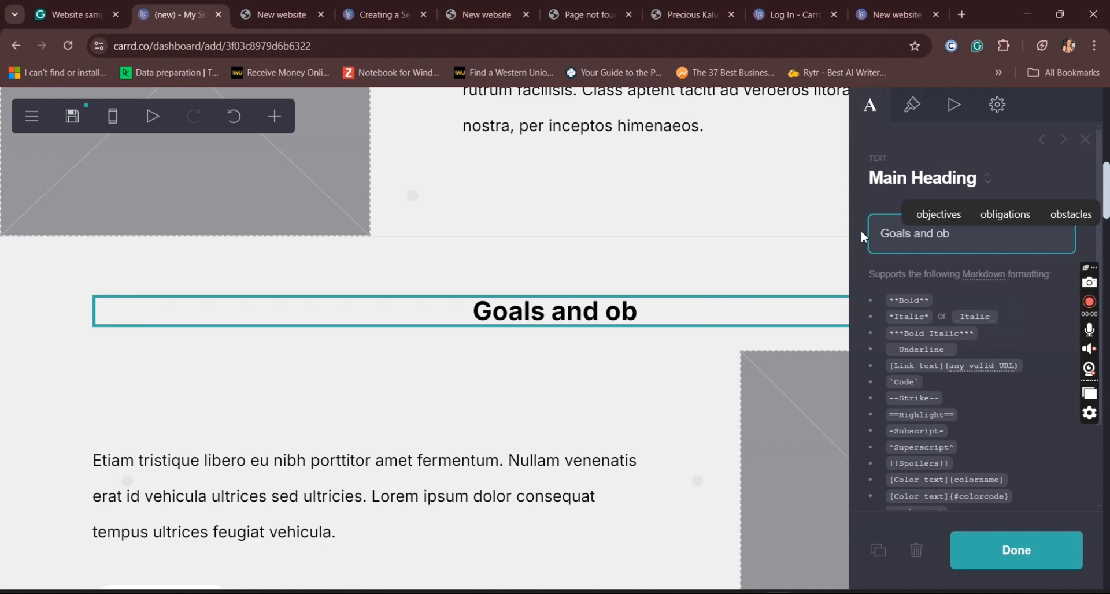
pyautogui.write('jectives')
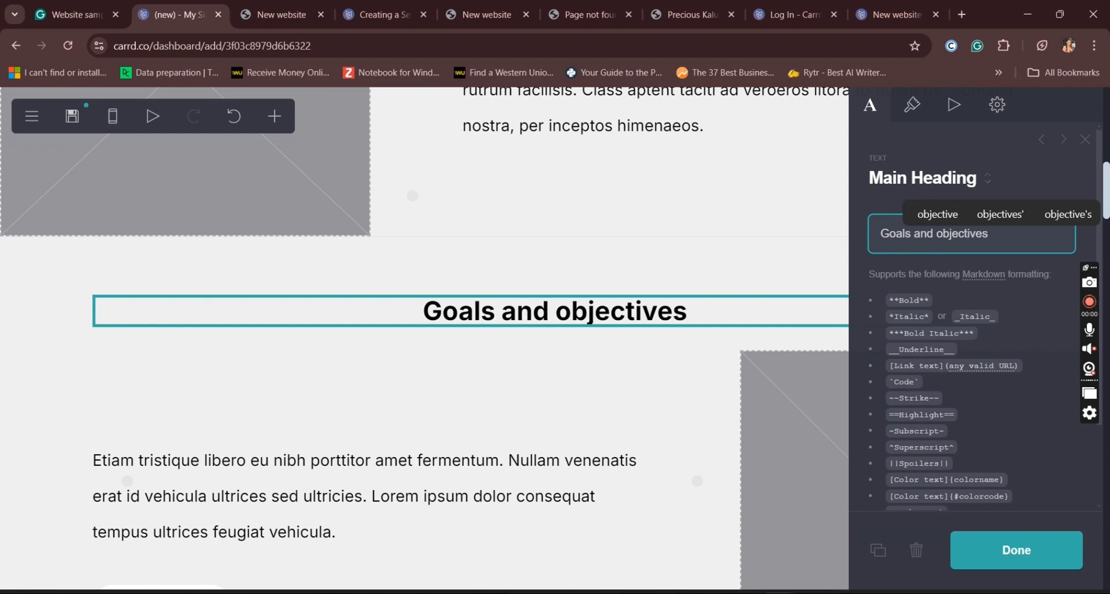
# Step: Delete the "Sem astrum" button element beneath the paragraph in the goals section
pyautogui.scroll(-4, 462, 289)
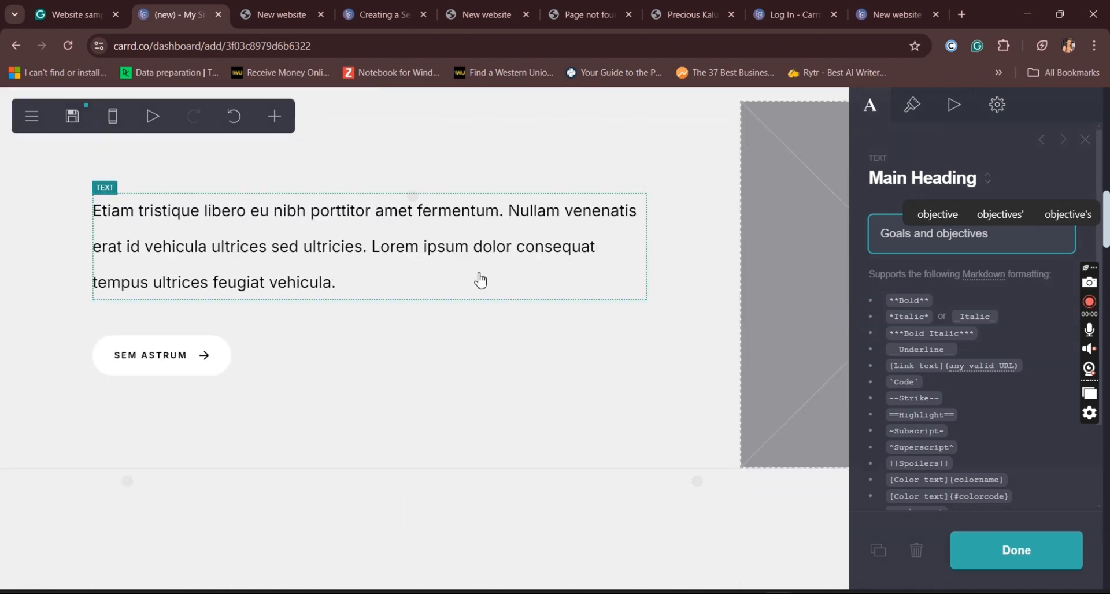
pyautogui.click(215, 359)
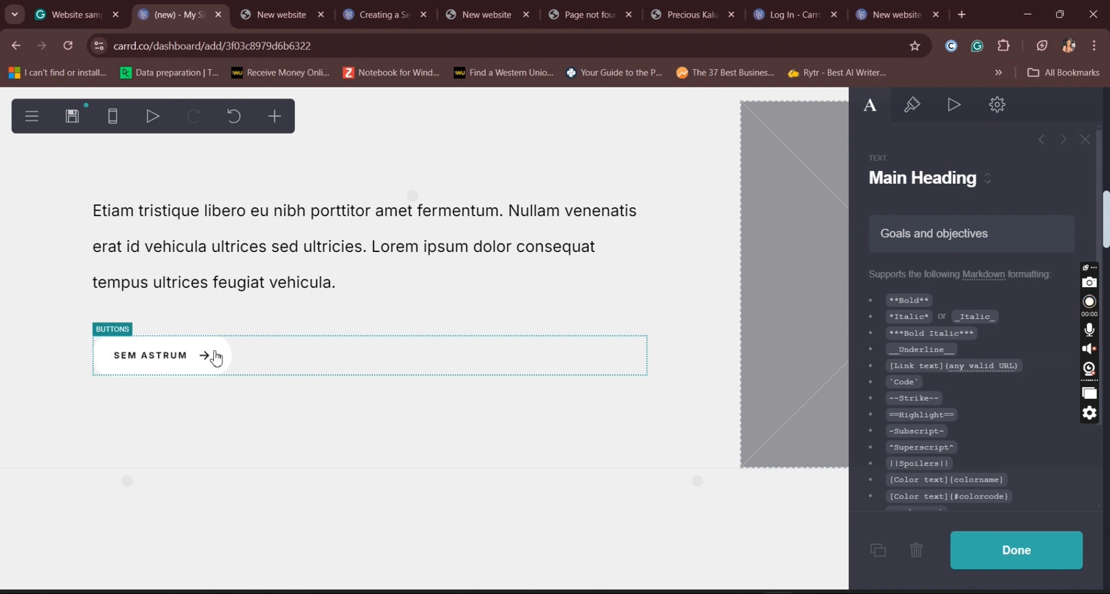
pyautogui.click(216, 358)
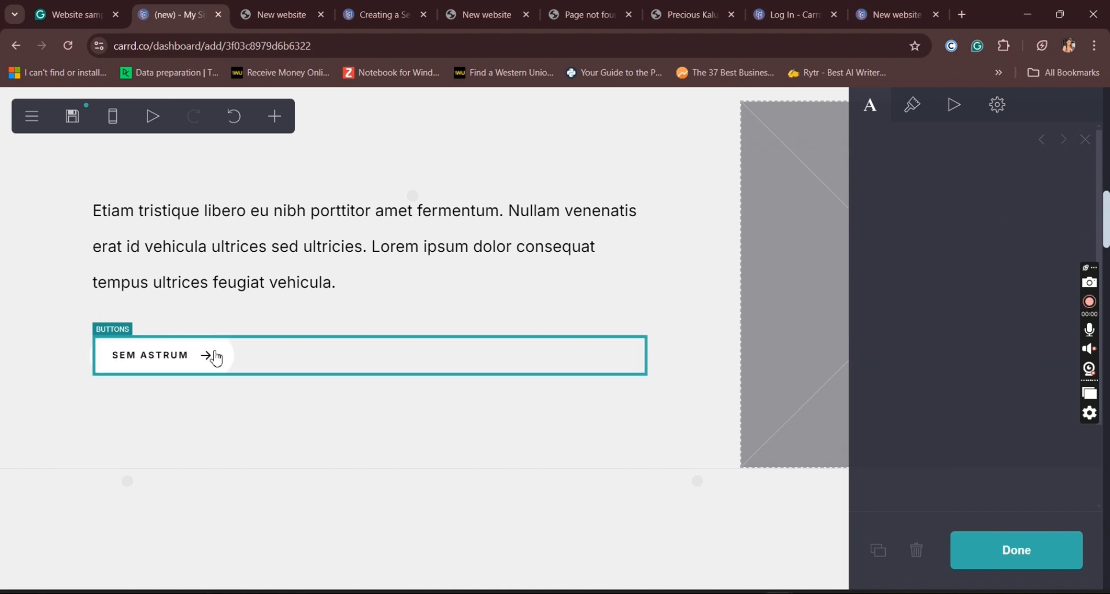
pyautogui.click(918, 550)
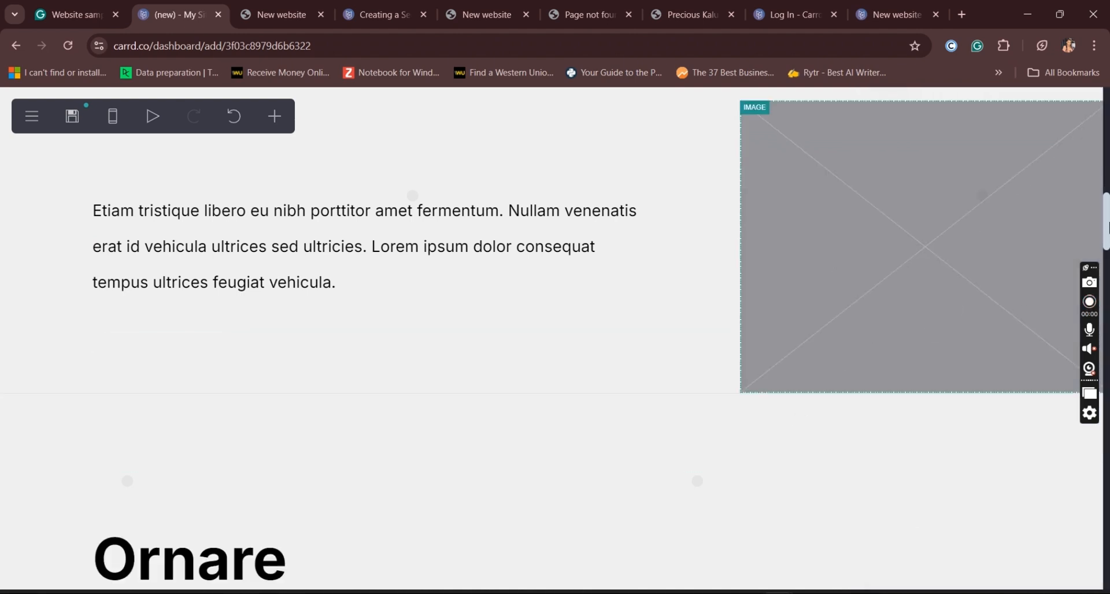
# Step: Open the "Ornare" heading's text for editing
pyautogui.scroll(-4, 1107, 226)
pyautogui.click(262, 365)
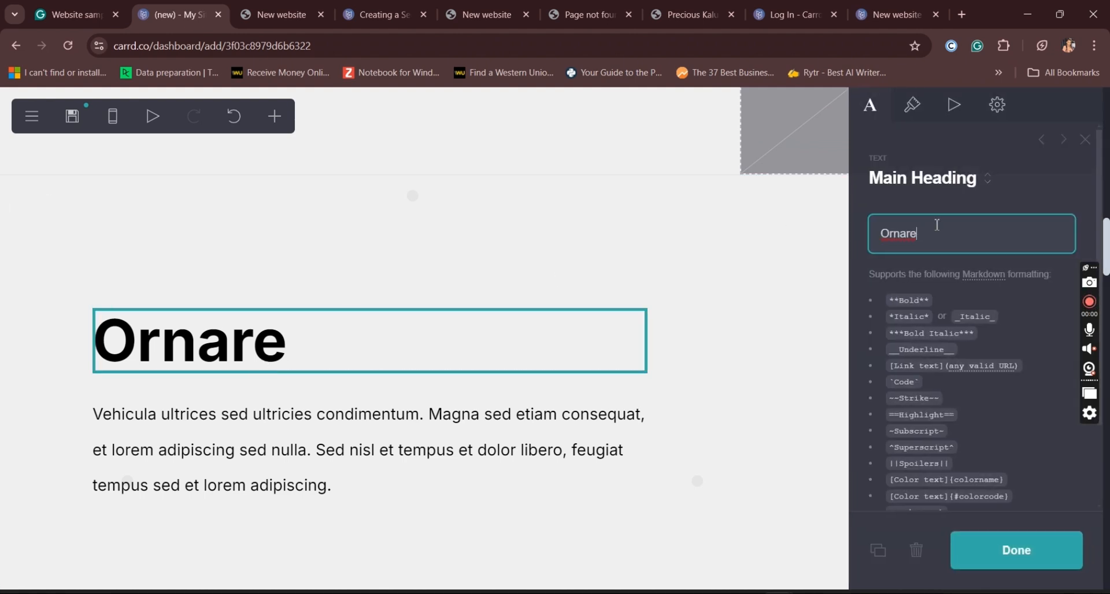
pyautogui.write('C')
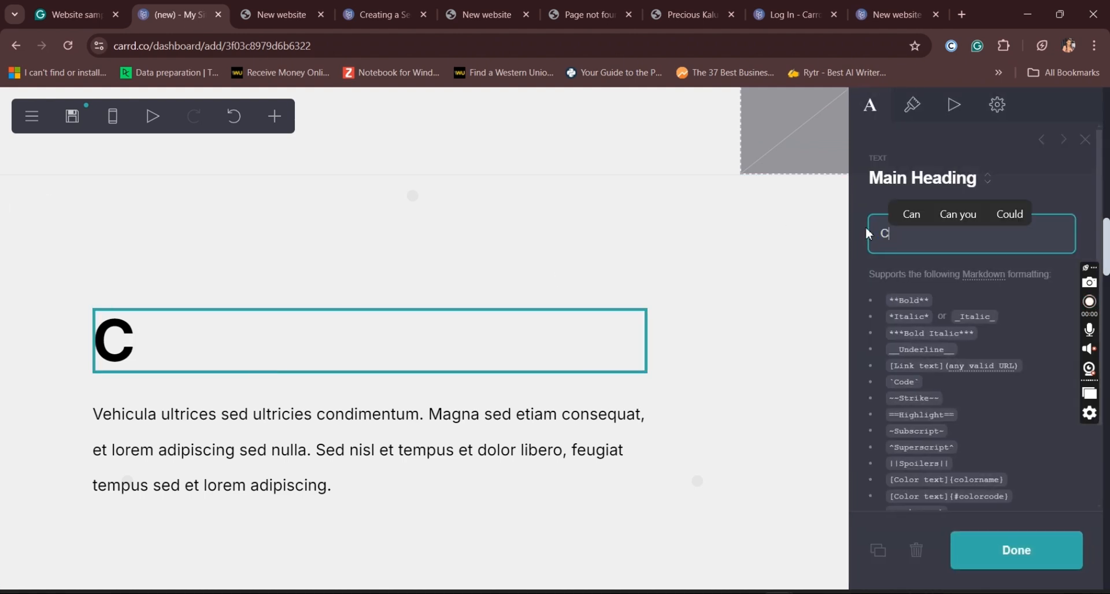
pyautogui.write('lient')
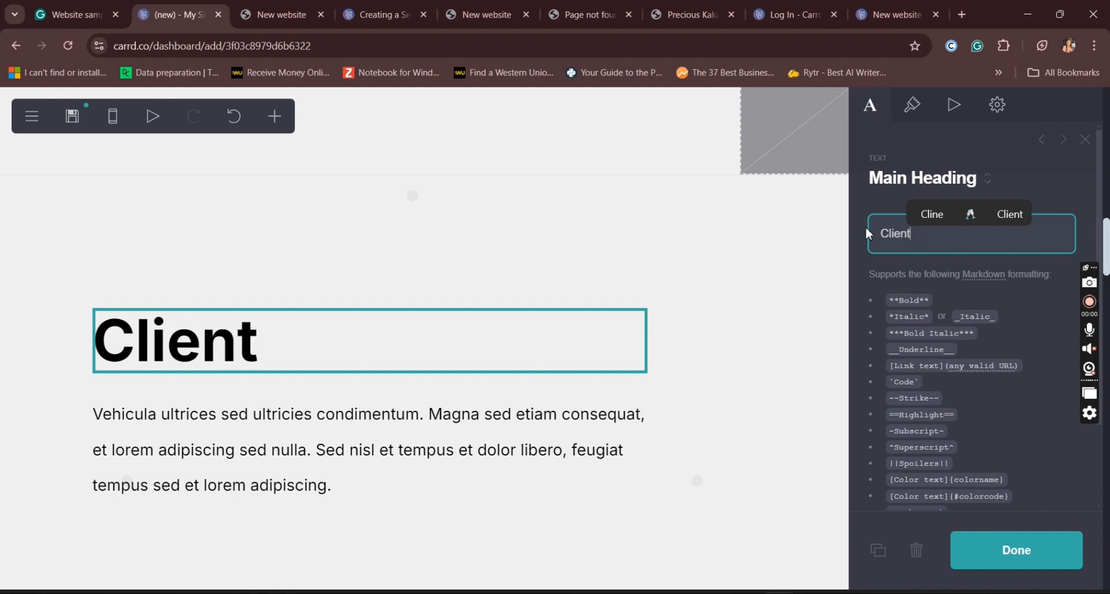
pyautogui.write(' rev')
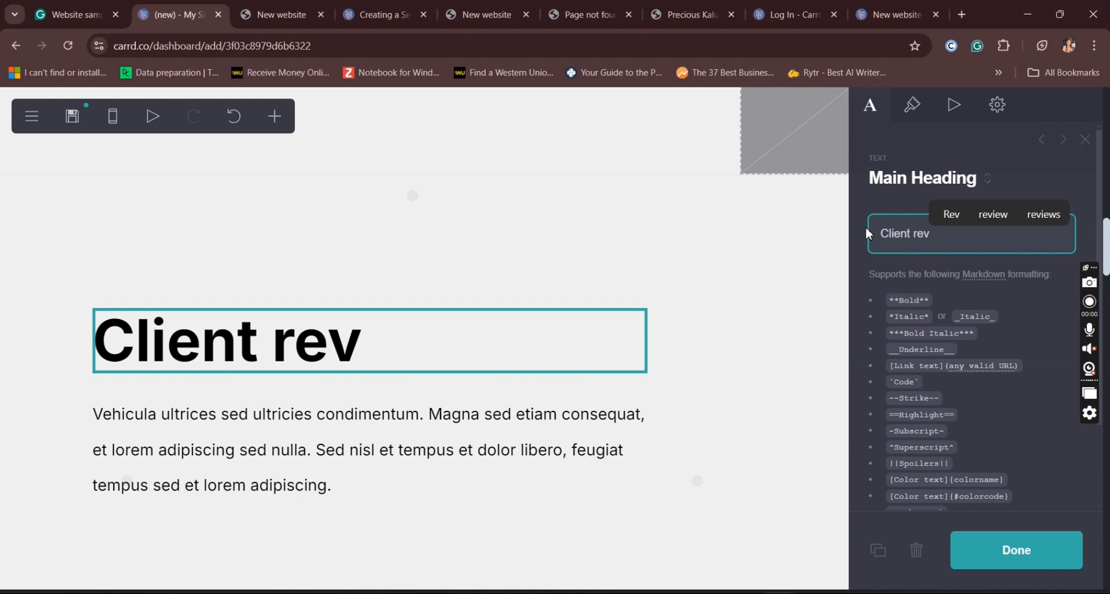
pyautogui.press('BackSpace')
pyautogui.press('BackSpace')
pyautogui.press('BackSpace')
pyautogui.press('BackSpace')
pyautogui.press('BackSpace')
pyautogui.press('BackSpace')
pyautogui.press('BackSpace')
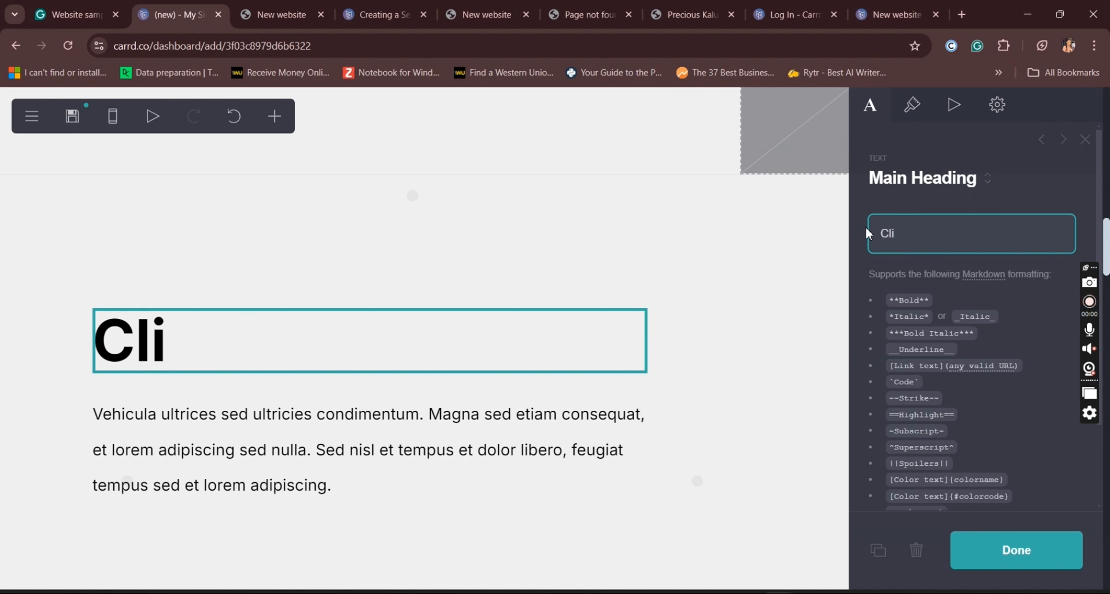
pyautogui.press('BackSpace')
pyautogui.press('BackSpace')
pyautogui.write('P')
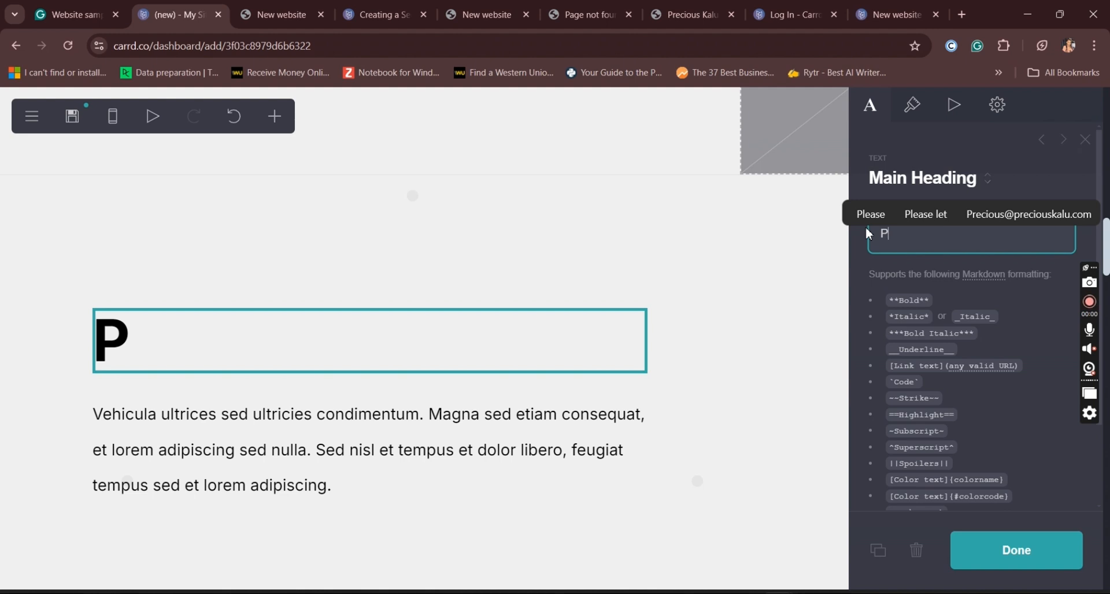
pyautogui.press('BackSpace')
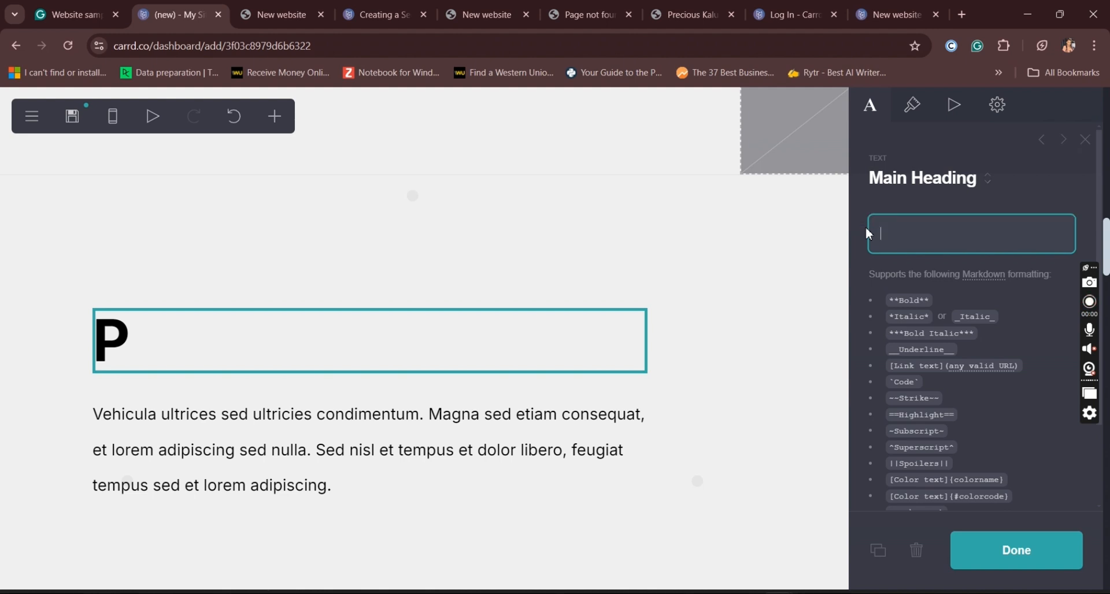
pyautogui.write('E')
pyautogui.press('BackSpace')
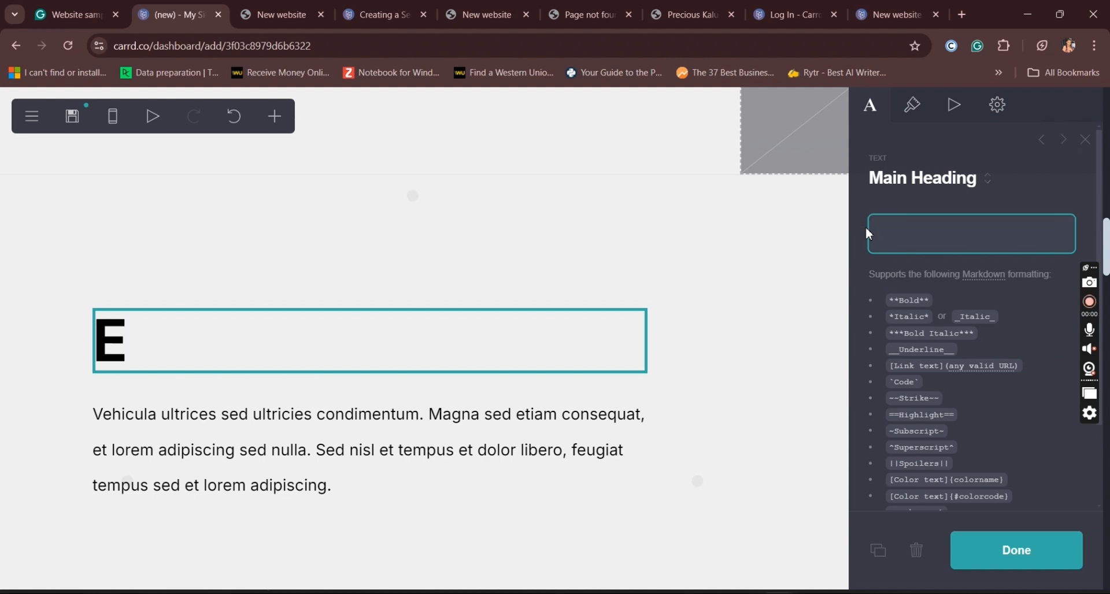
pyautogui.write('wORK')
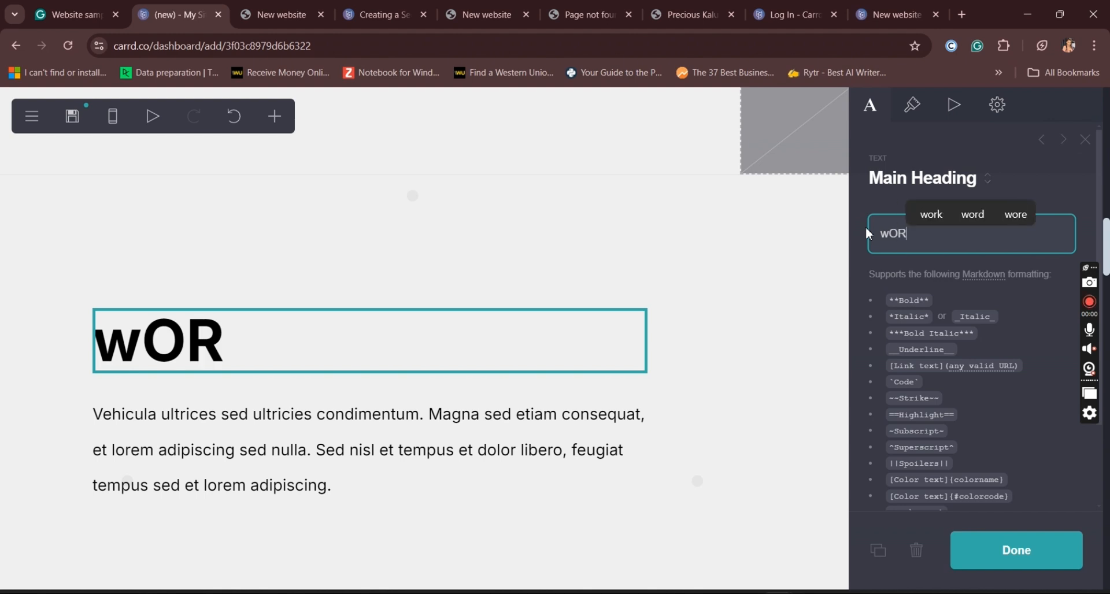
pyautogui.press('BackSpace')
pyautogui.press('BackSpace')
pyautogui.press('BackSpace')
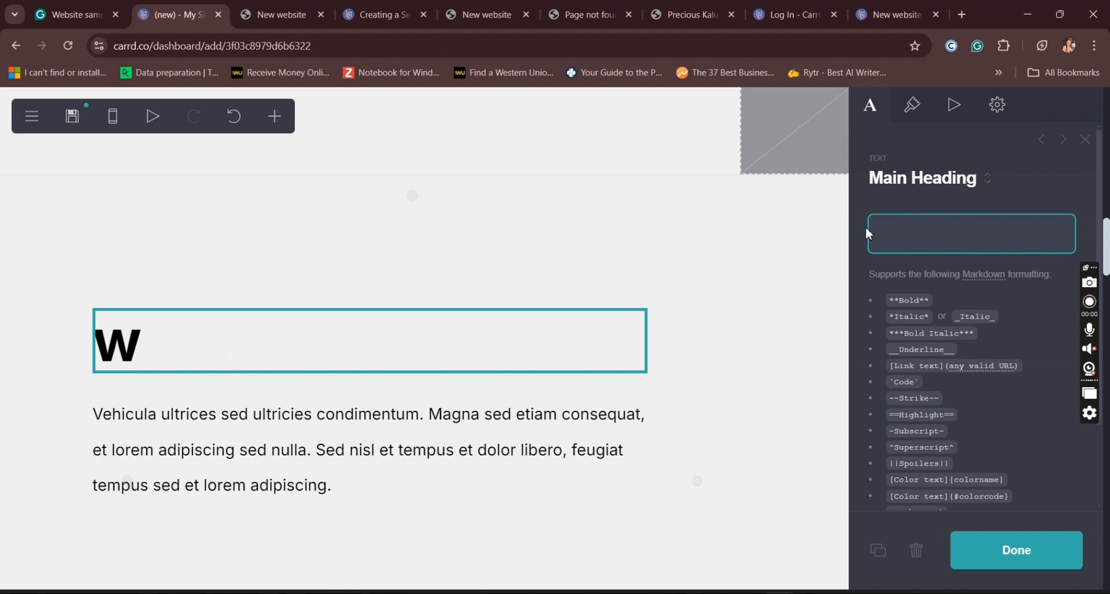
# Step: Enter "Work results" as the text of the heading that replaces "Ornare"
pyautogui.write('Wor')
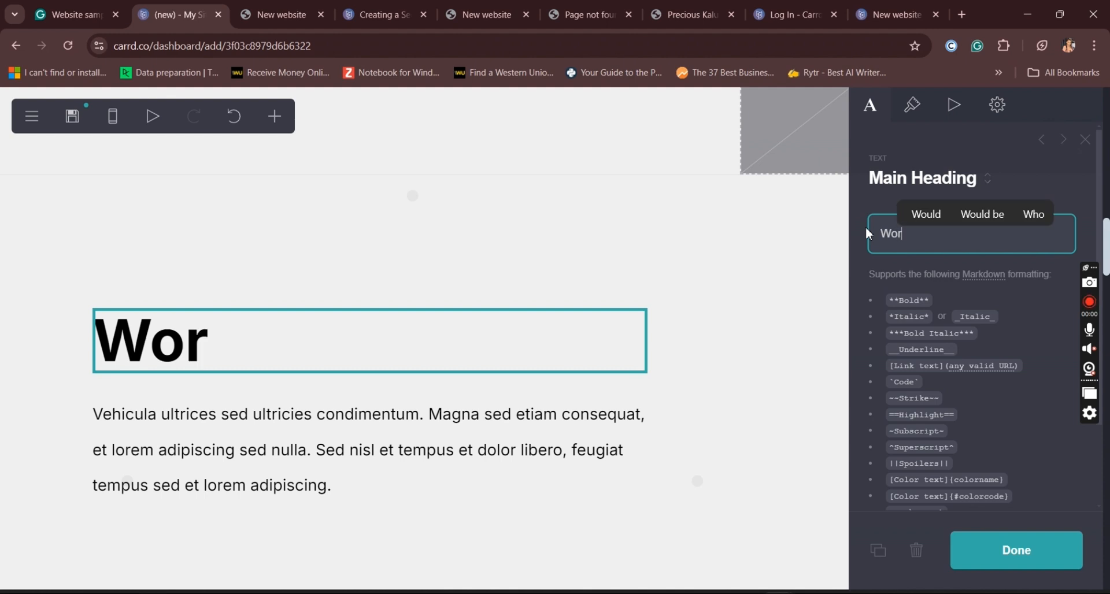
pyautogui.write('k resu')
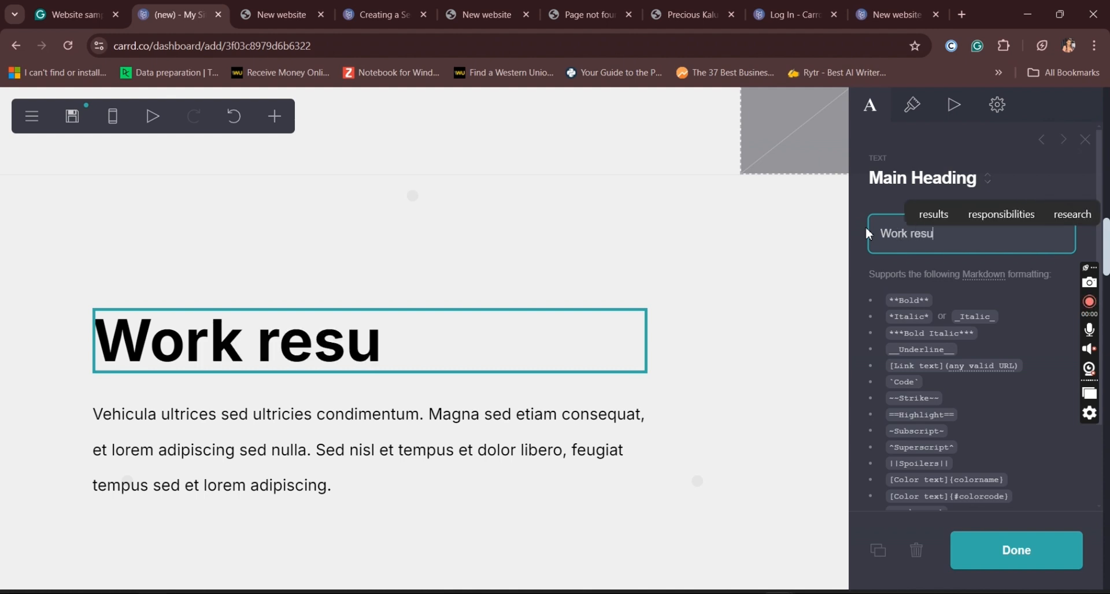
pyautogui.write('lts')
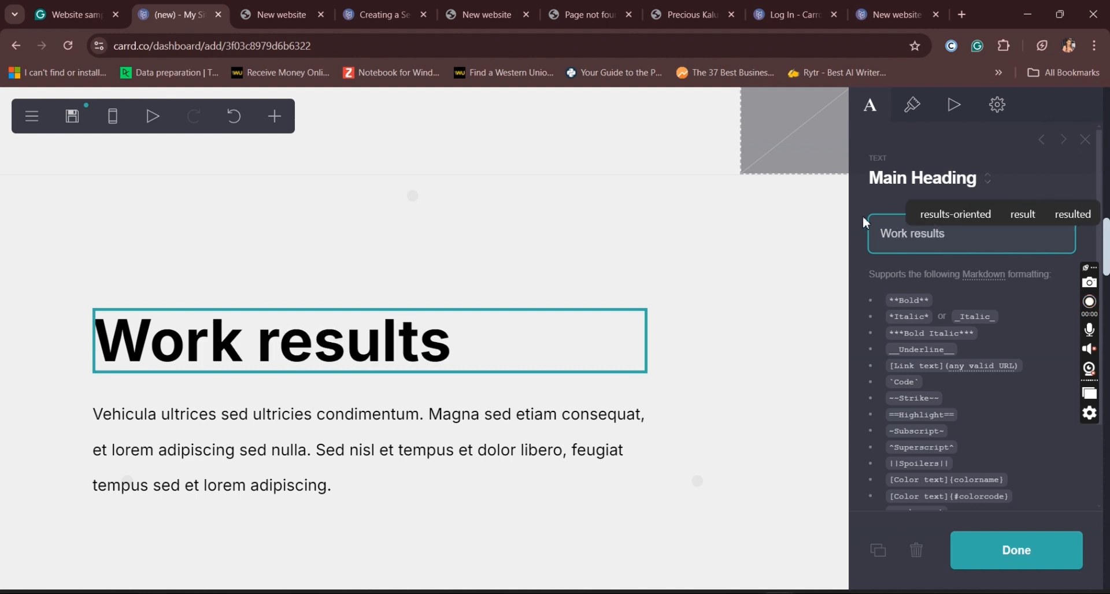
# Step: Set the "Work results" heading's size to 3.25 and its alignment to Center, and finish editing
pyautogui.click(913, 107)
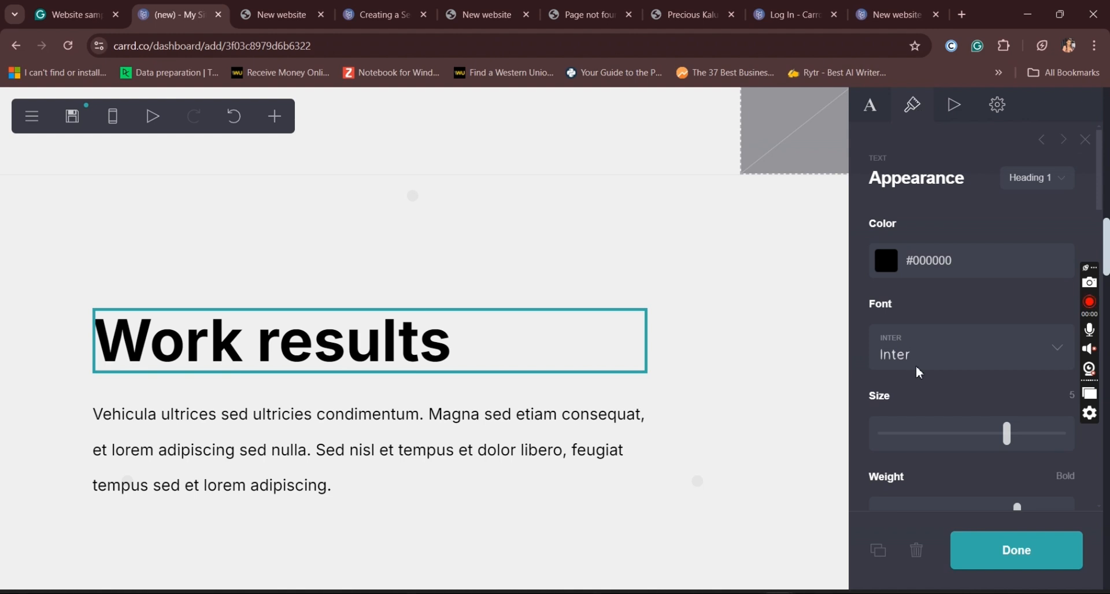
pyautogui.moveTo(1005, 438); pyautogui.dragTo(958, 450)
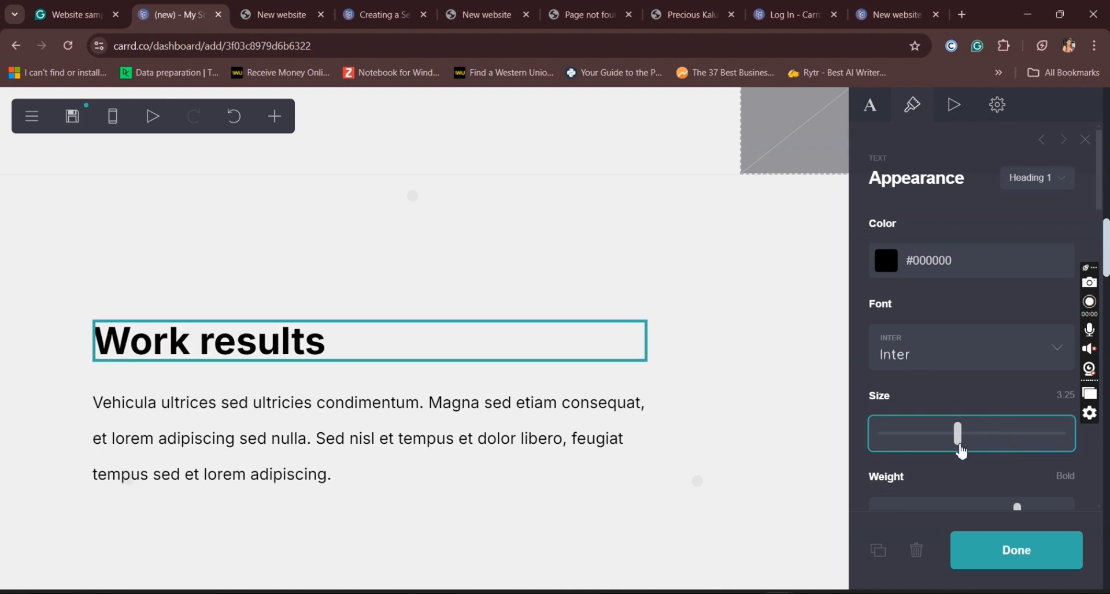
pyautogui.moveTo(1102, 195); pyautogui.dragTo(1107, 370)
pyautogui.click(949, 257)
pyautogui.click(913, 314)
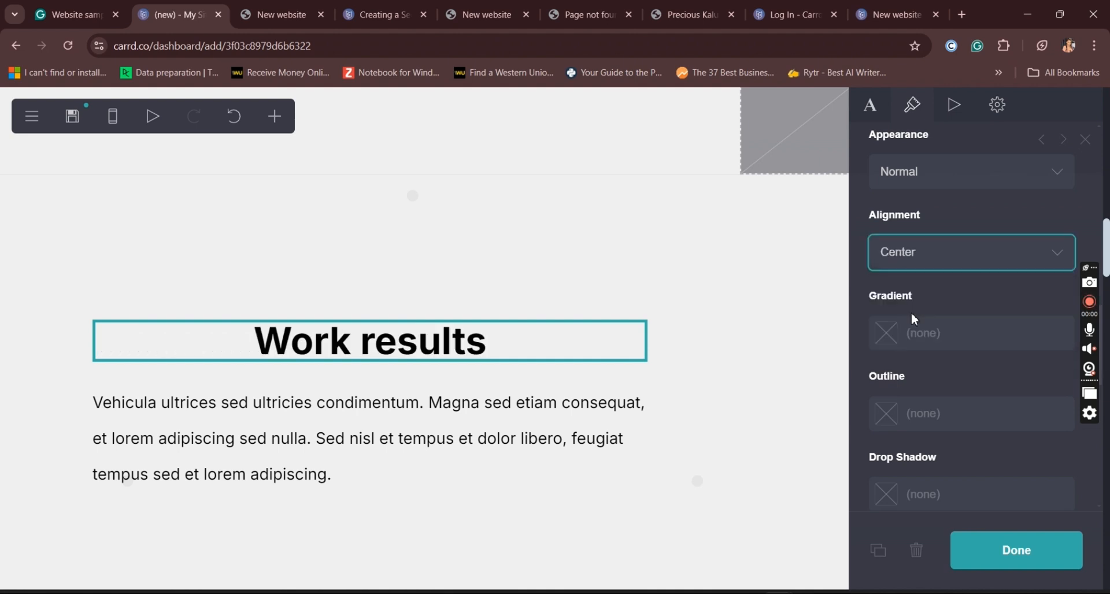
pyautogui.click(408, 420)
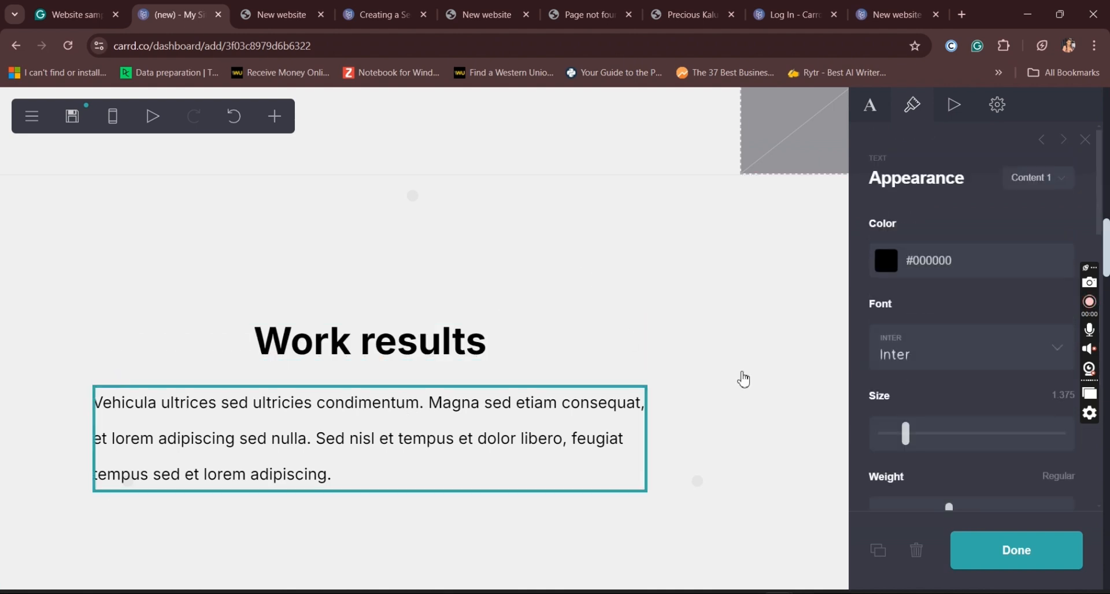
pyautogui.click(1015, 554)
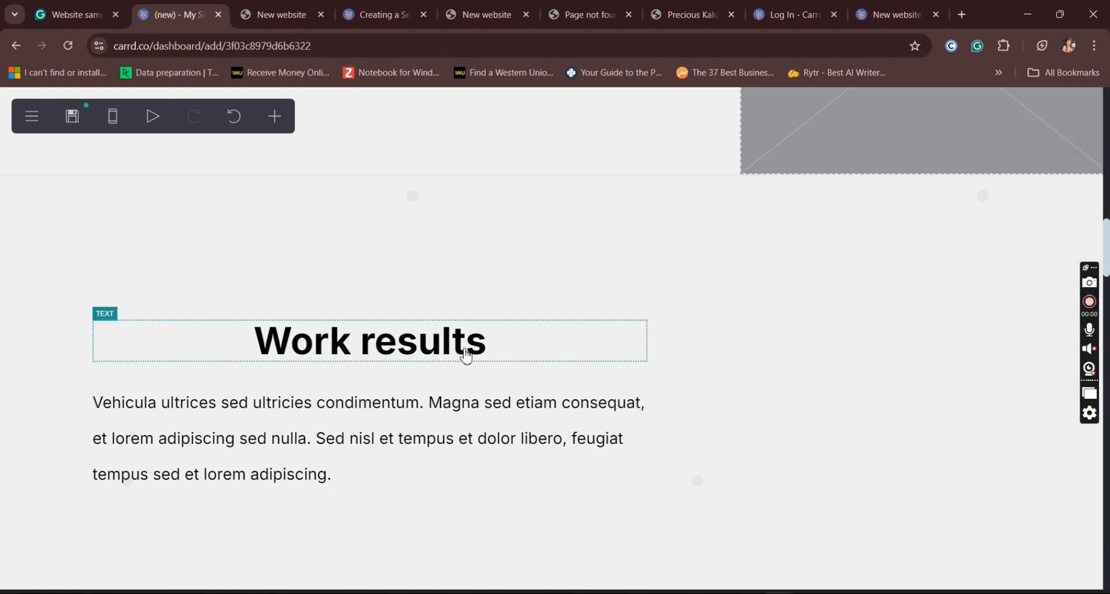
# Step: Move the "Maecenas" heading out of its column to full width above the image and paragraph
pyautogui.click(467, 357)
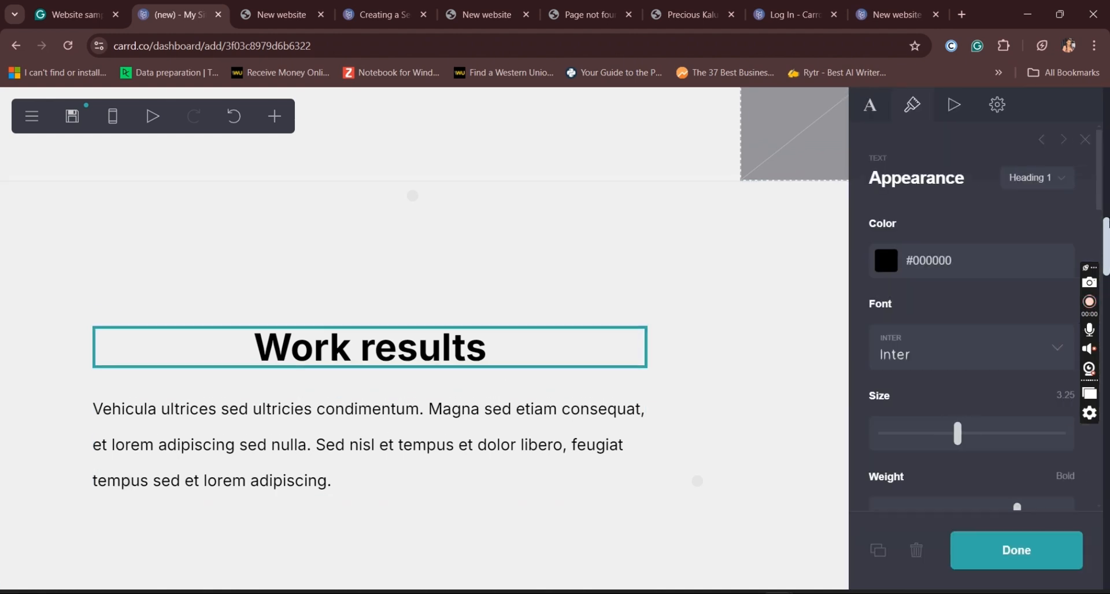
pyautogui.scroll(5, 682, 189)
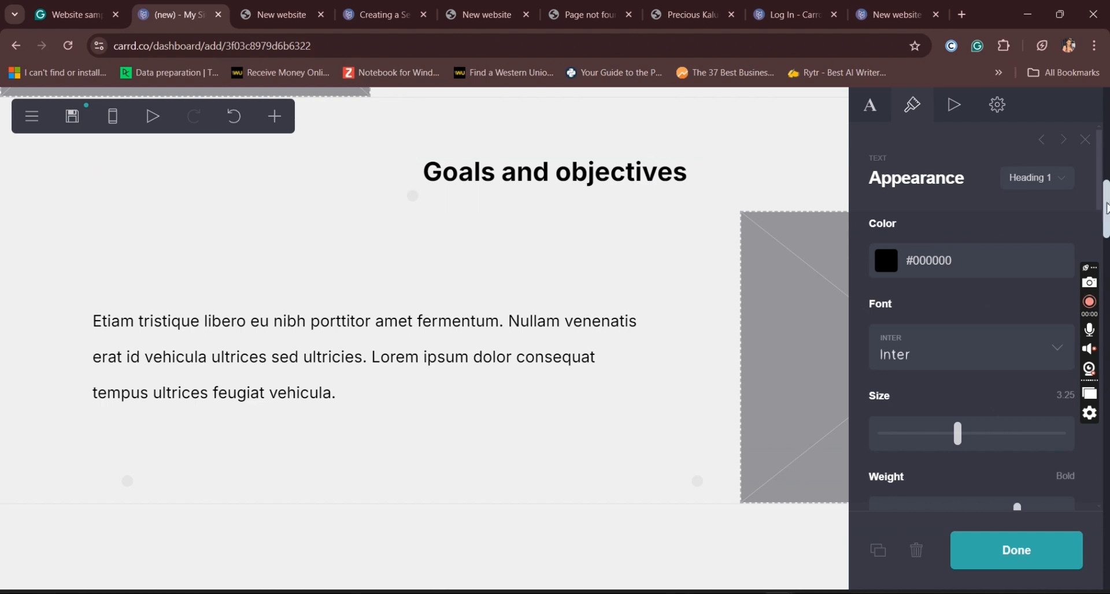
pyautogui.scroll(-10, 1106, 230)
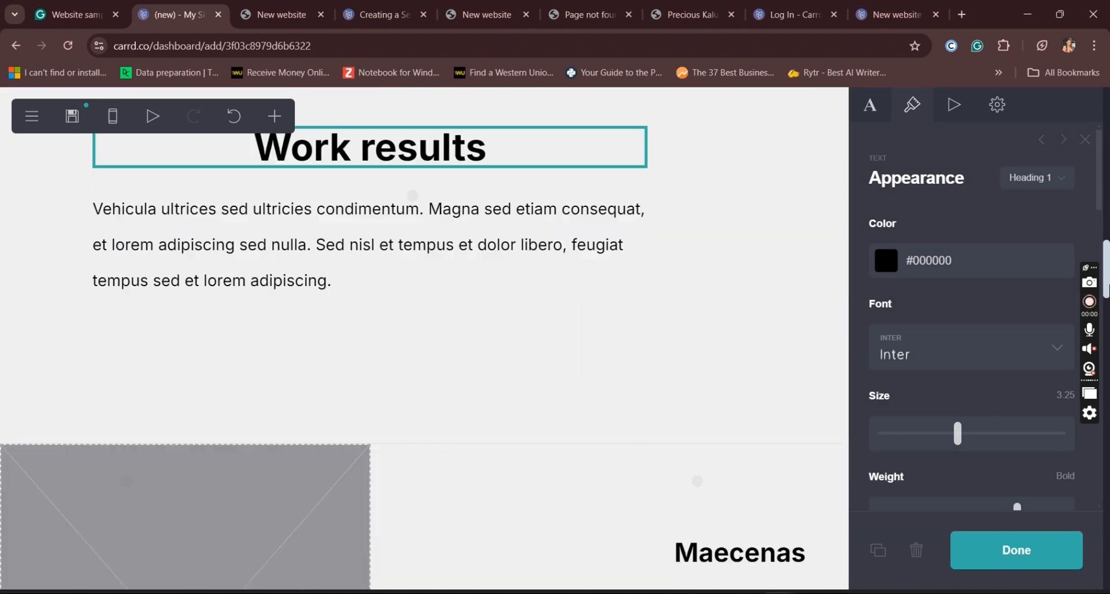
pyautogui.moveTo(1108, 303); pyautogui.dragTo(1109, 318)
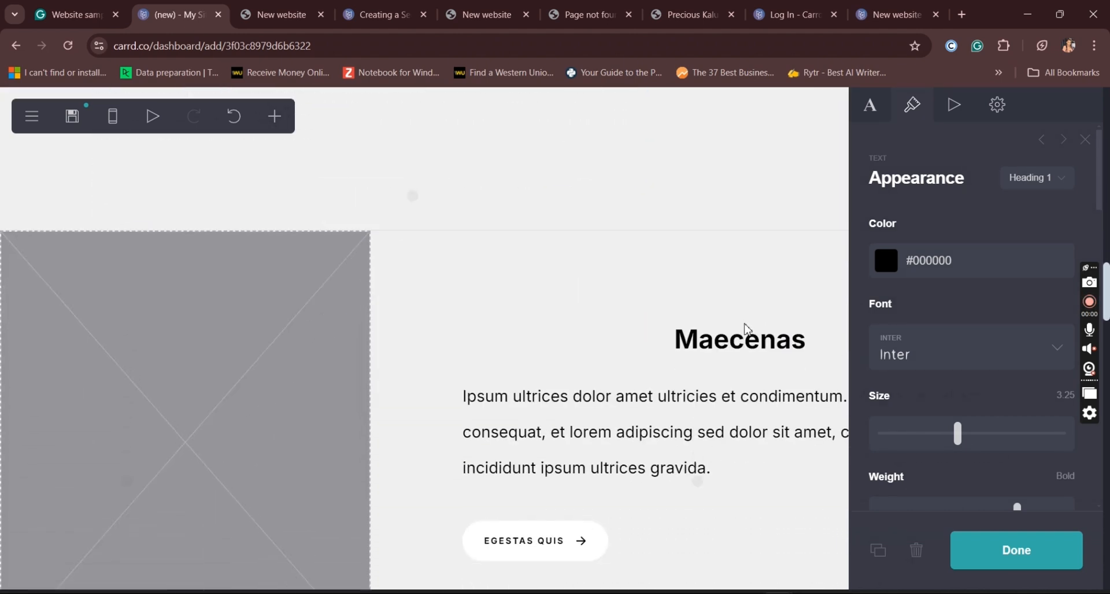
pyautogui.click(738, 335)
pyautogui.moveTo(738, 336); pyautogui.dragTo(548, 216)
# Step: Replace the "Maecenas" heading's text with "Reviews"
pyautogui.click(585, 284)
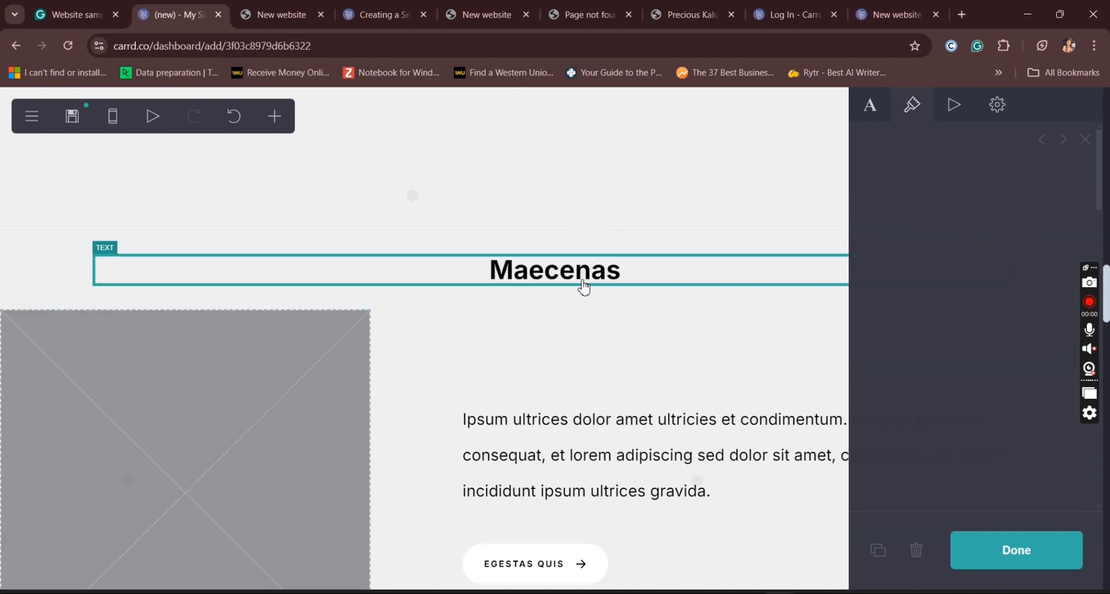
pyautogui.click(869, 117)
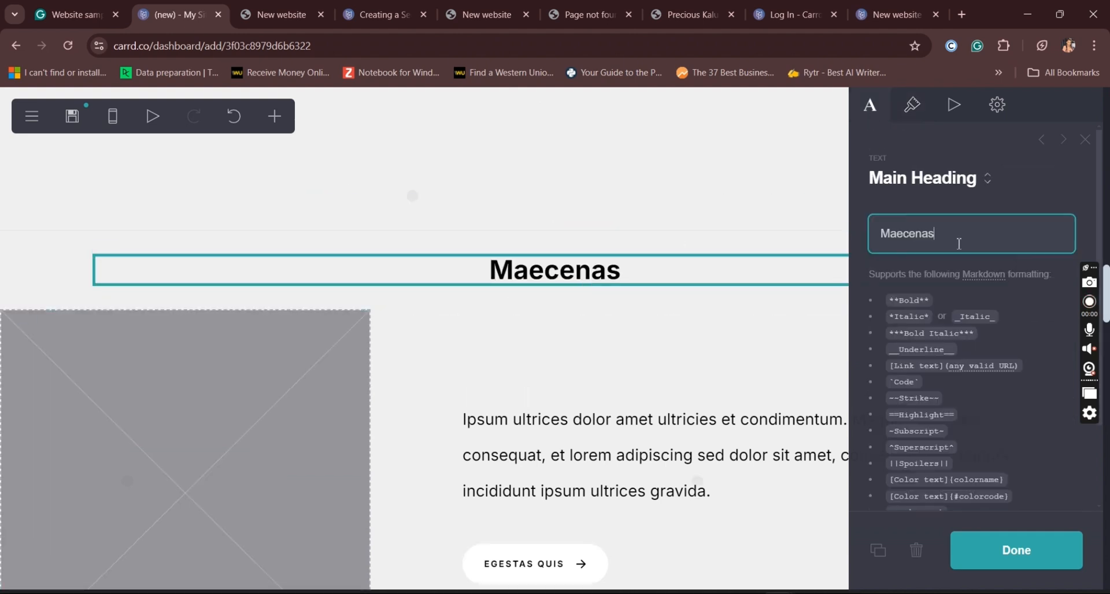
pyautogui.moveTo(953, 240); pyautogui.dragTo(839, 251)
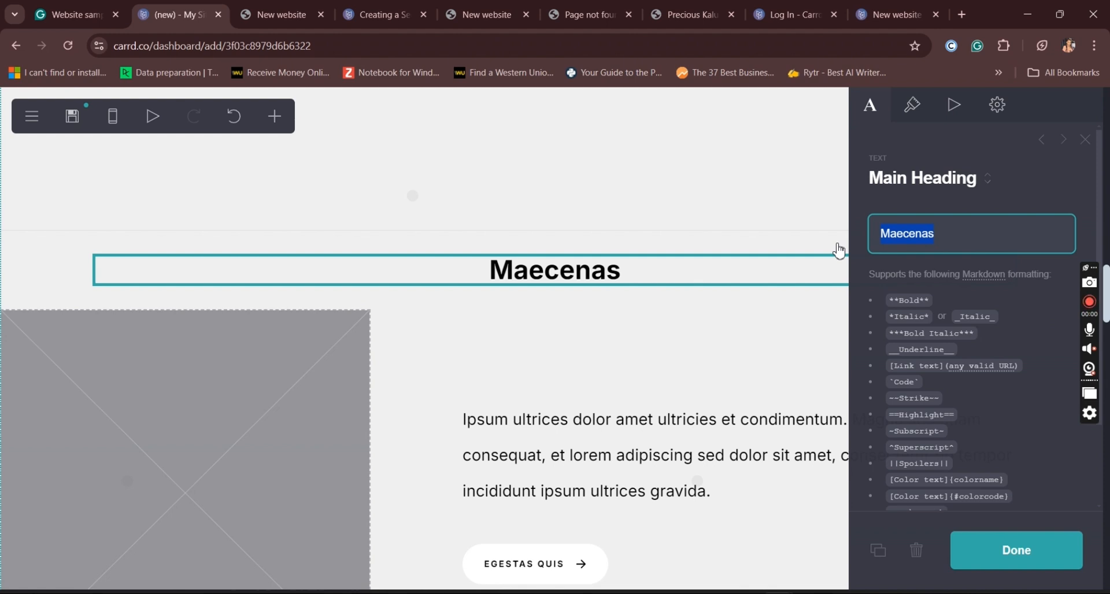
pyautogui.write('Re')
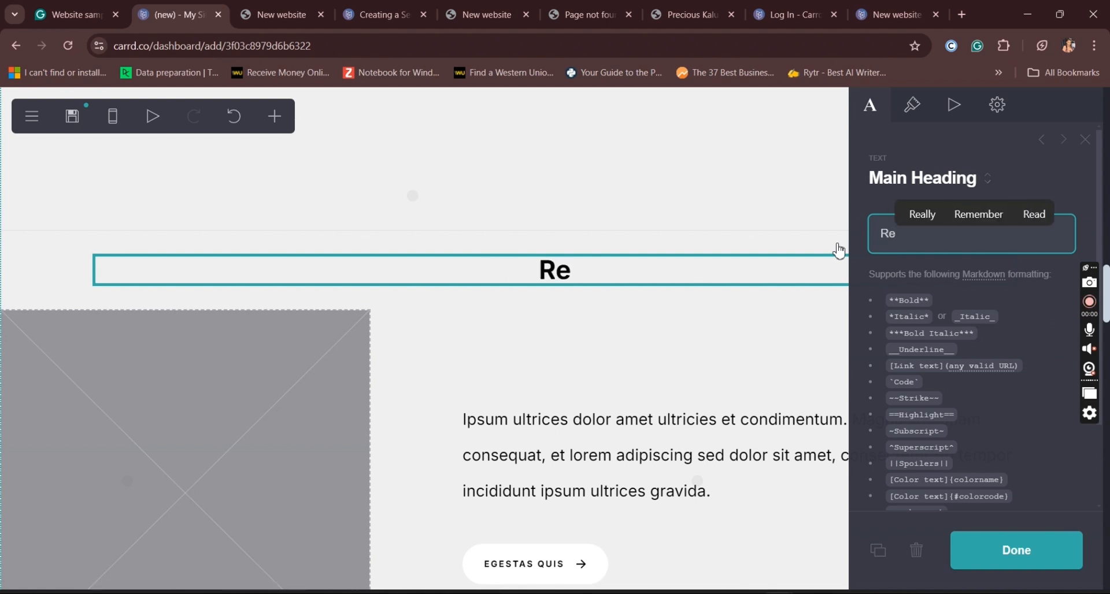
pyautogui.write('views')
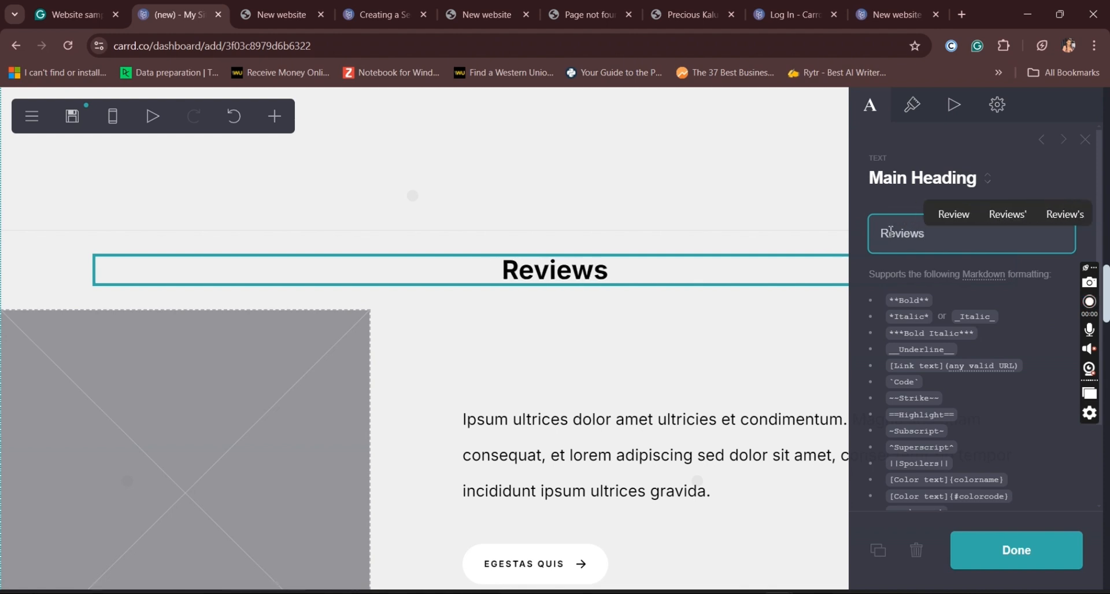
# Step: Delete the "Egestas quis" button and the "Ipsum ultrices" paragraph beneath the "Reviews" heading
pyautogui.click(621, 583)
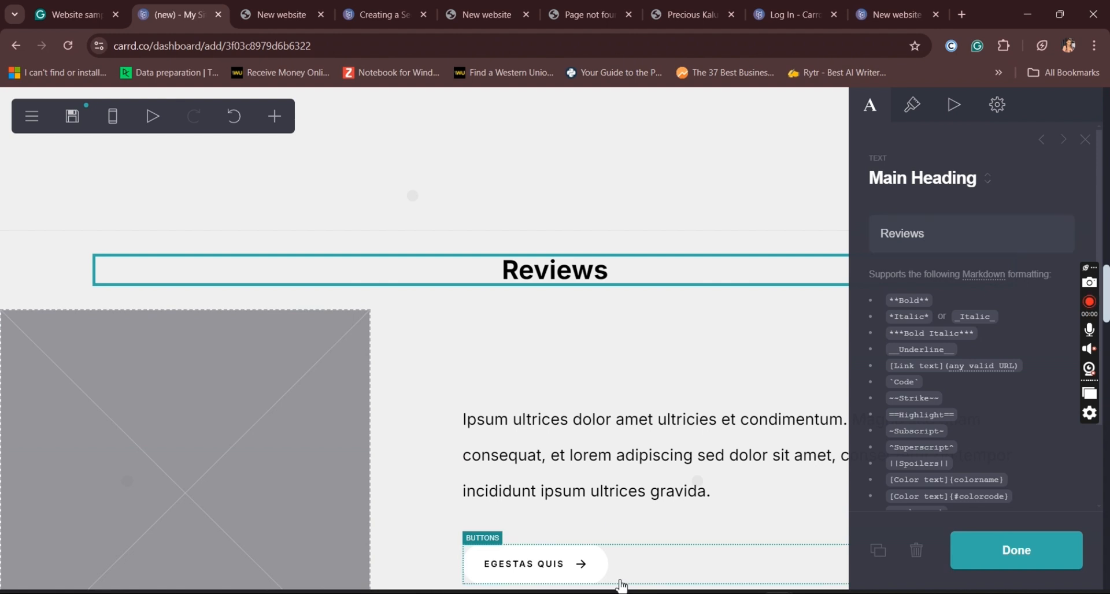
pyautogui.click(643, 581)
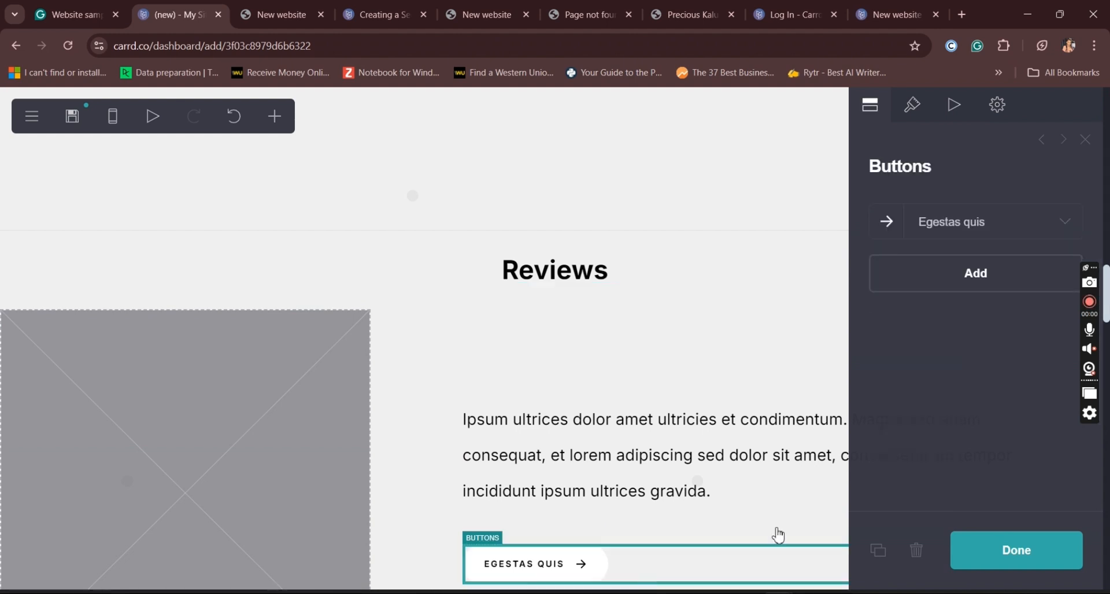
pyautogui.click(919, 556)
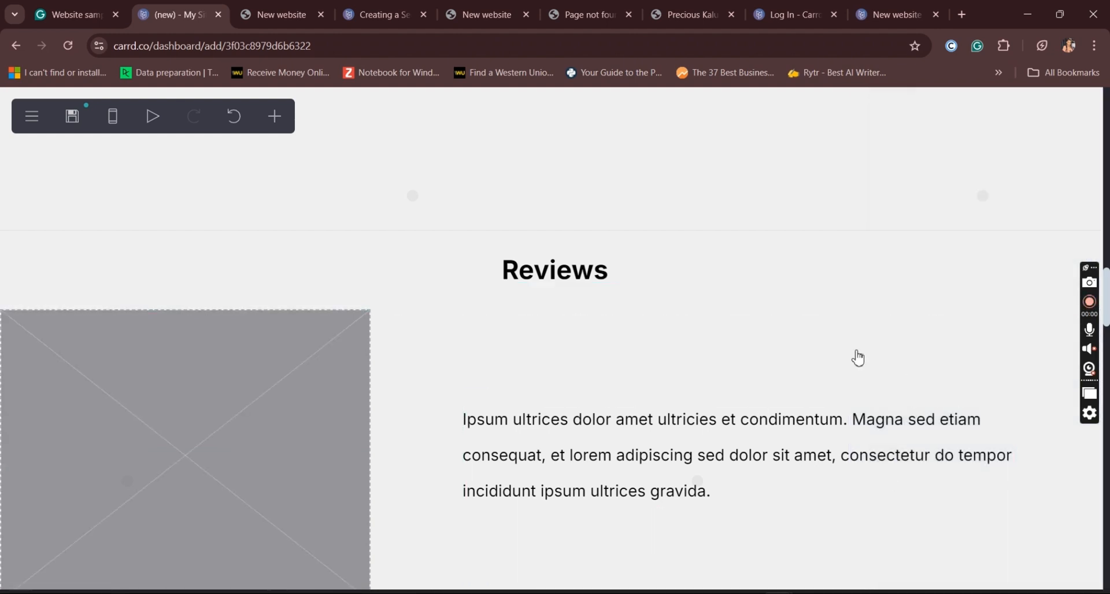
pyautogui.scroll(-1, 1108, 310)
pyautogui.scroll(-2, 1107, 310)
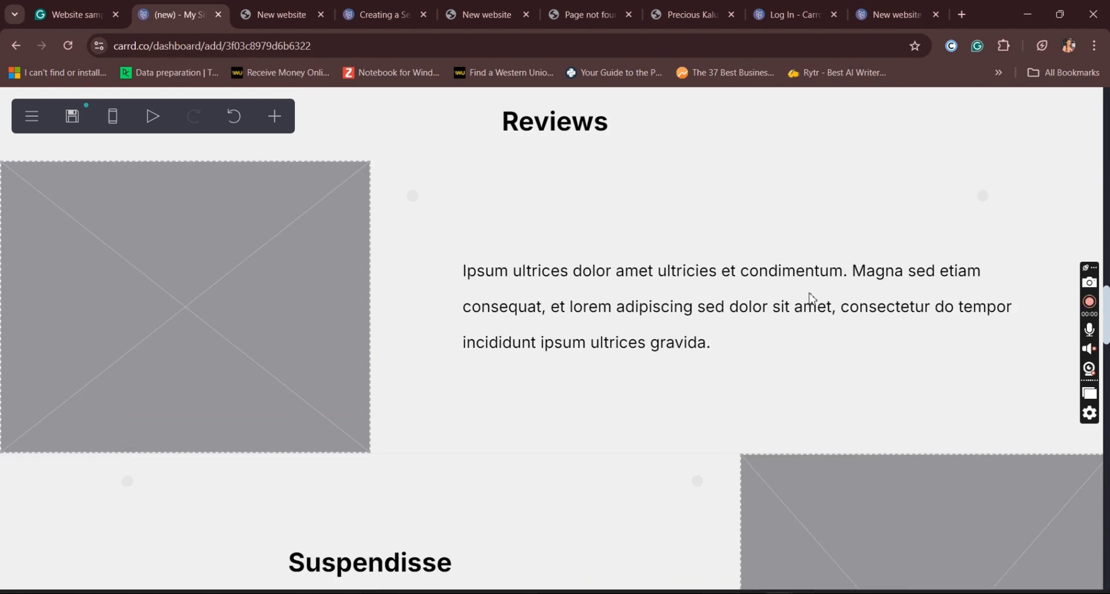
pyautogui.click(775, 301)
pyautogui.click(917, 554)
pyautogui.click(916, 554)
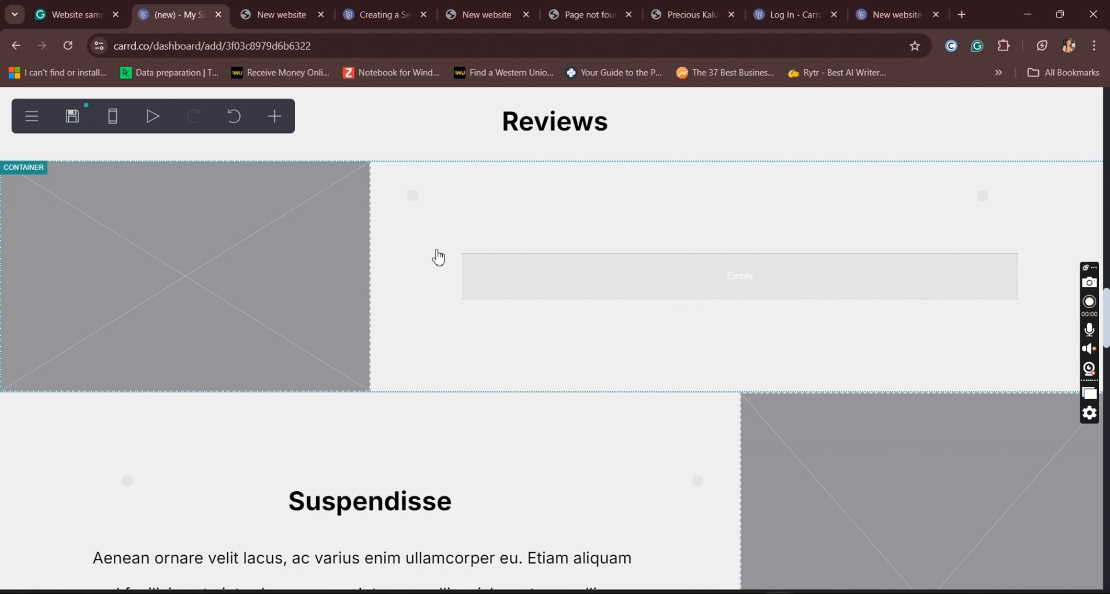
# Step: Delete the two-column container beneath the "Reviews" heading without preserving its contents
pyautogui.click(438, 257)
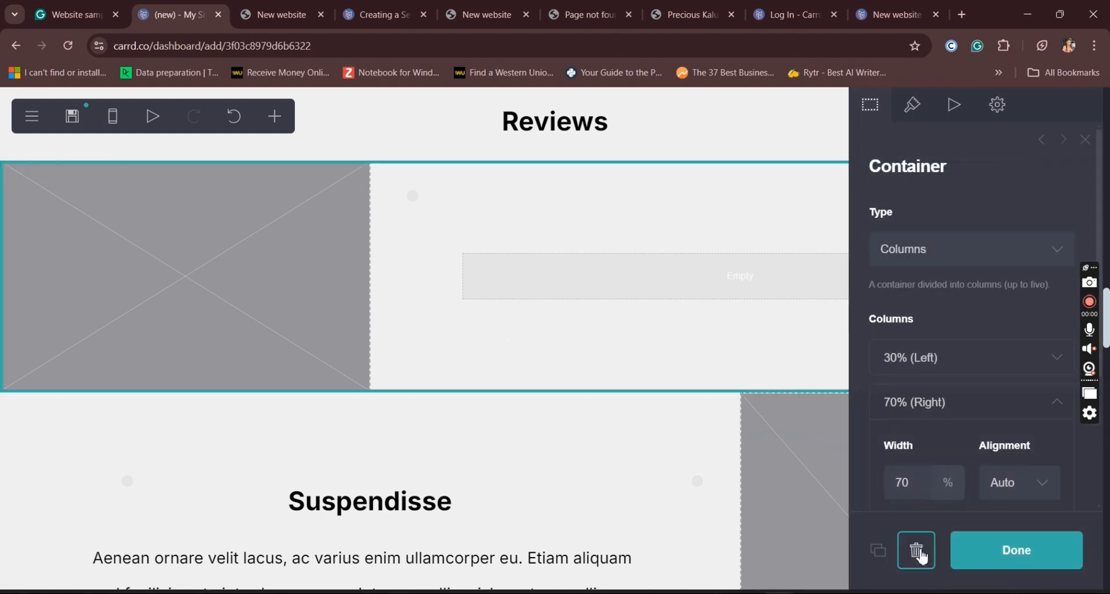
pyautogui.click(919, 553)
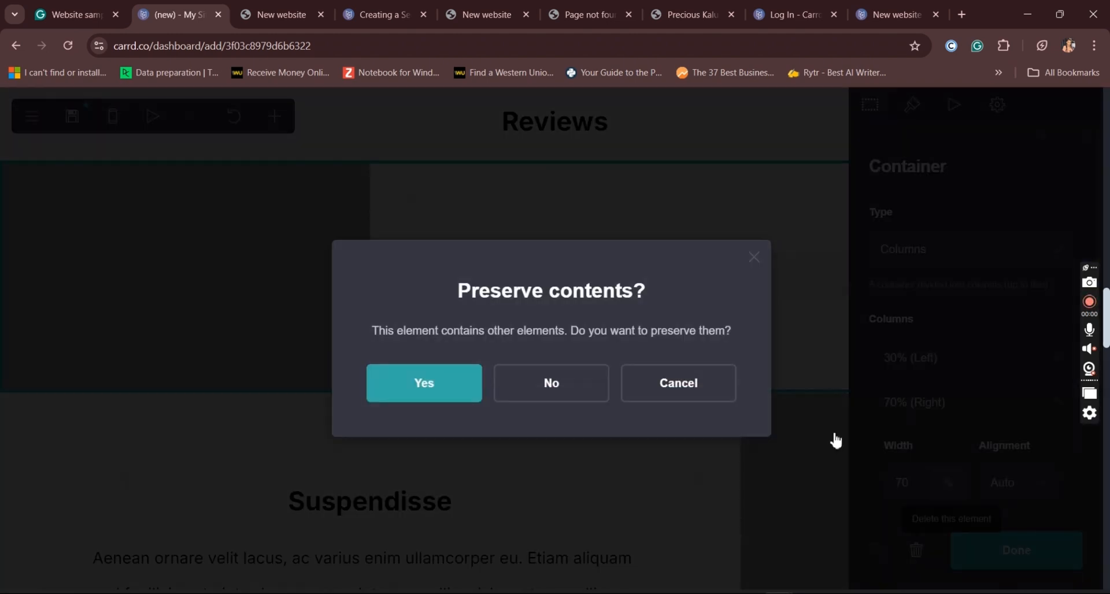
pyautogui.click(587, 396)
# Step: Insert a gallery directly below the "Reviews" heading
pyautogui.click(576, 119)
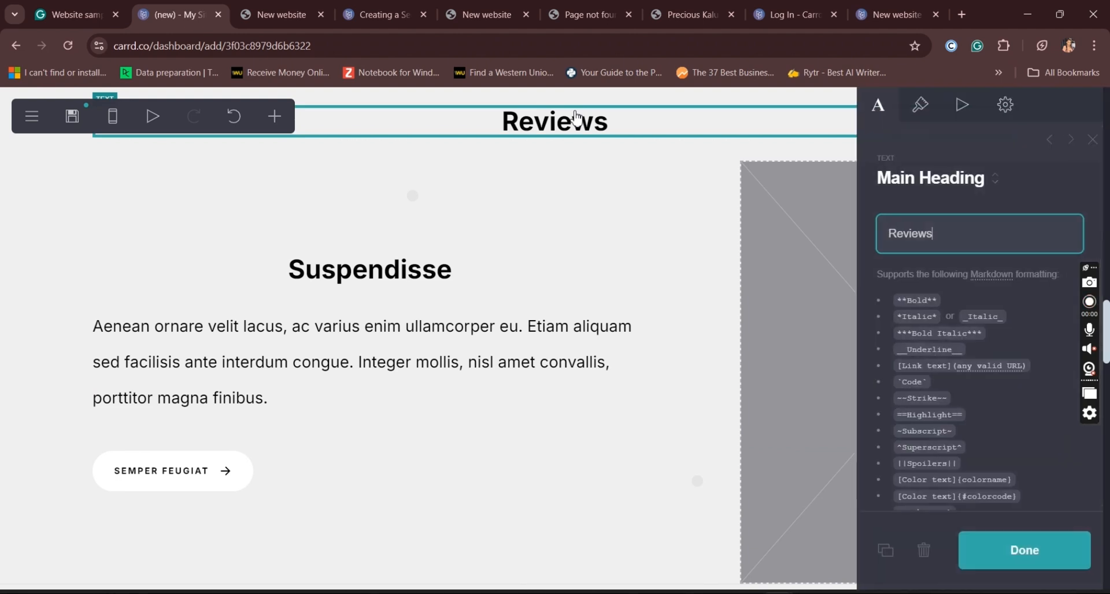
pyautogui.click(275, 116)
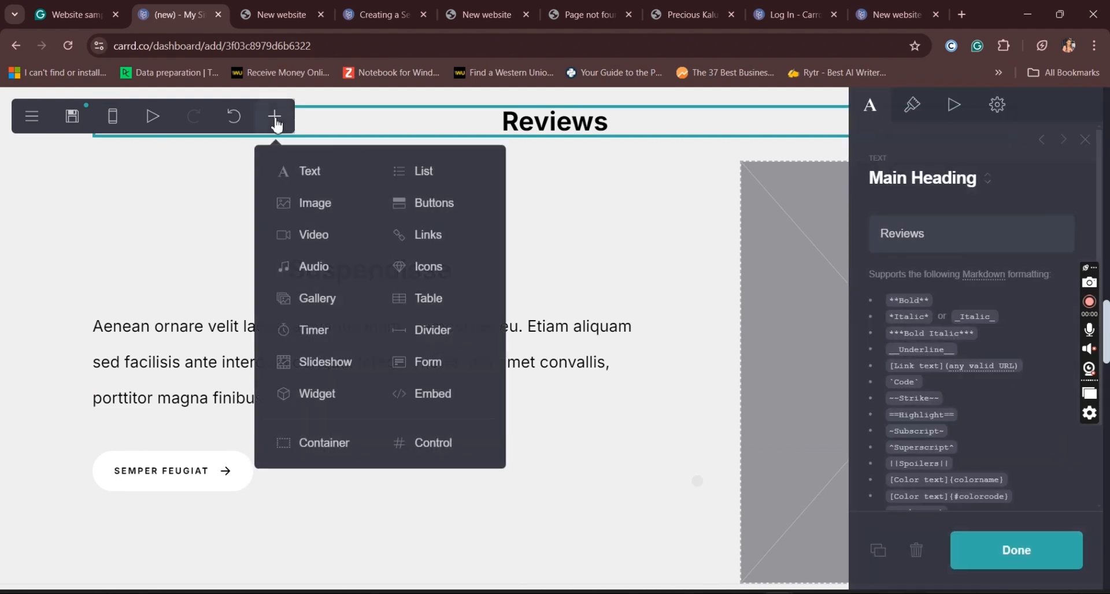
pyautogui.click(329, 313)
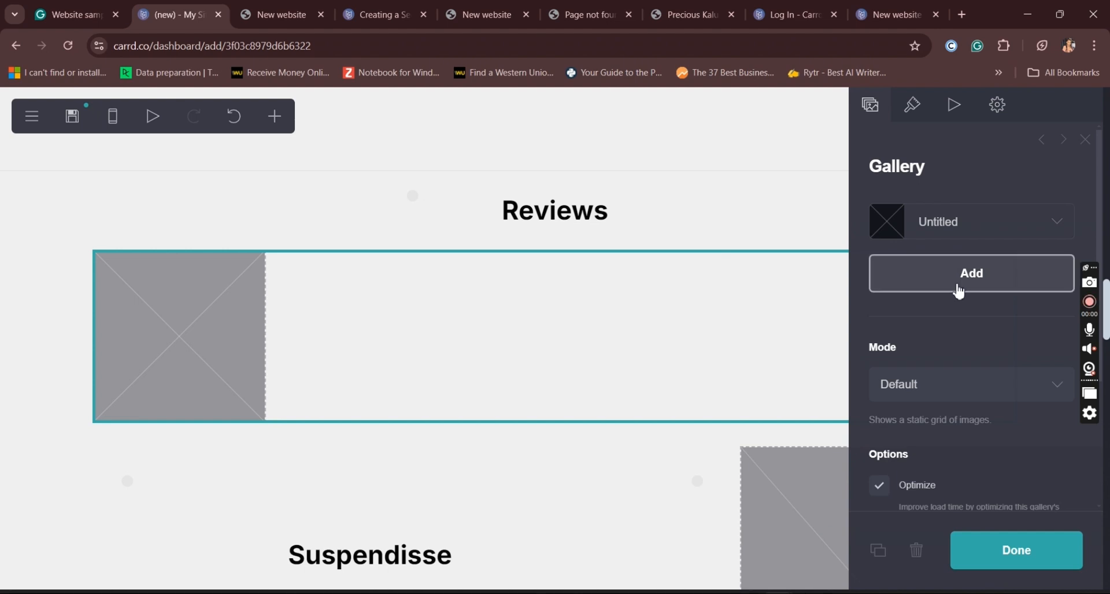
# Step: Add three more image placeholders to the "Reviews" gallery and finish editing it
pyautogui.click(944, 292)
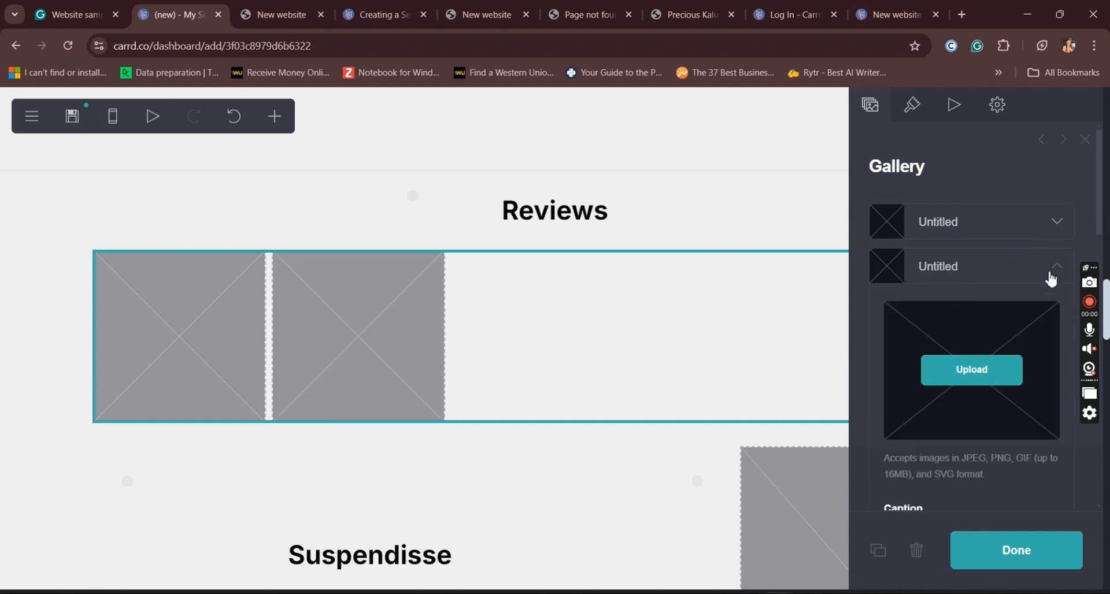
pyautogui.click(1053, 284)
pyautogui.click(1035, 319)
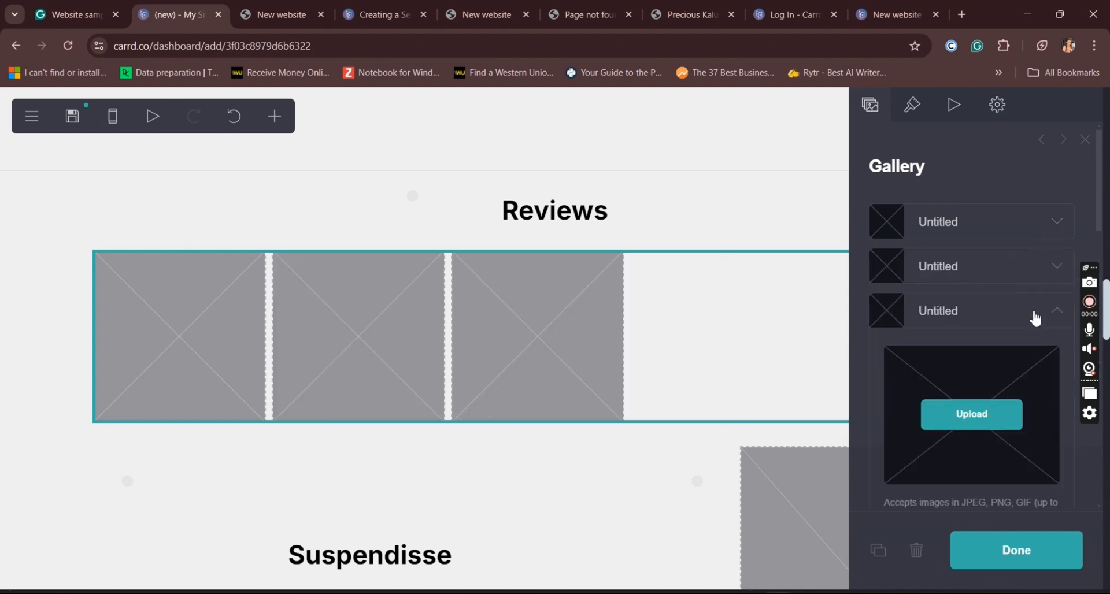
pyautogui.click(1058, 318)
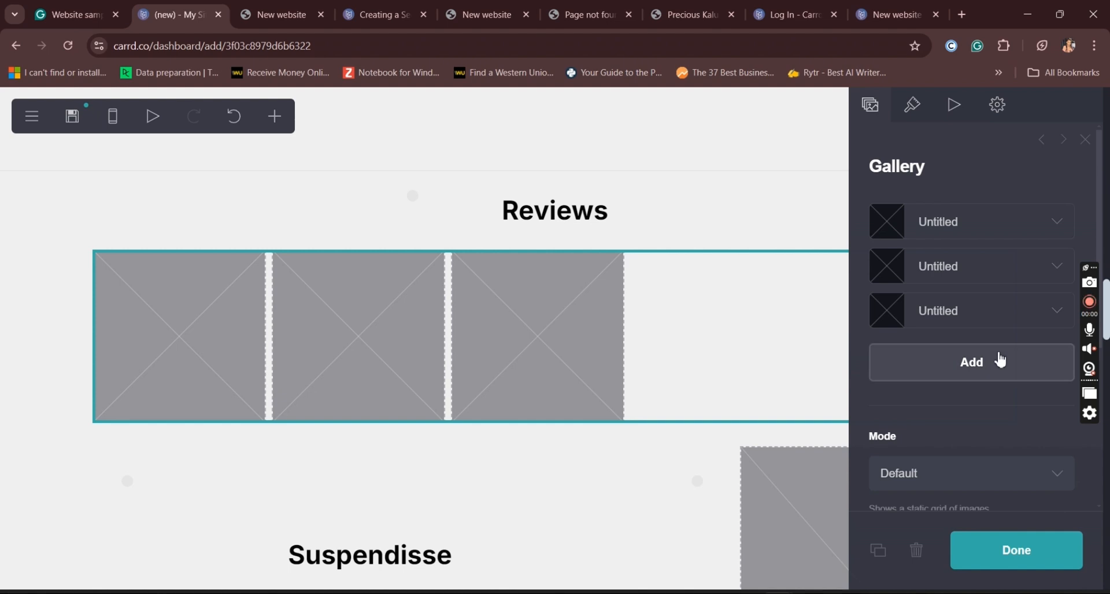
pyautogui.click(998, 359)
pyautogui.click(1054, 359)
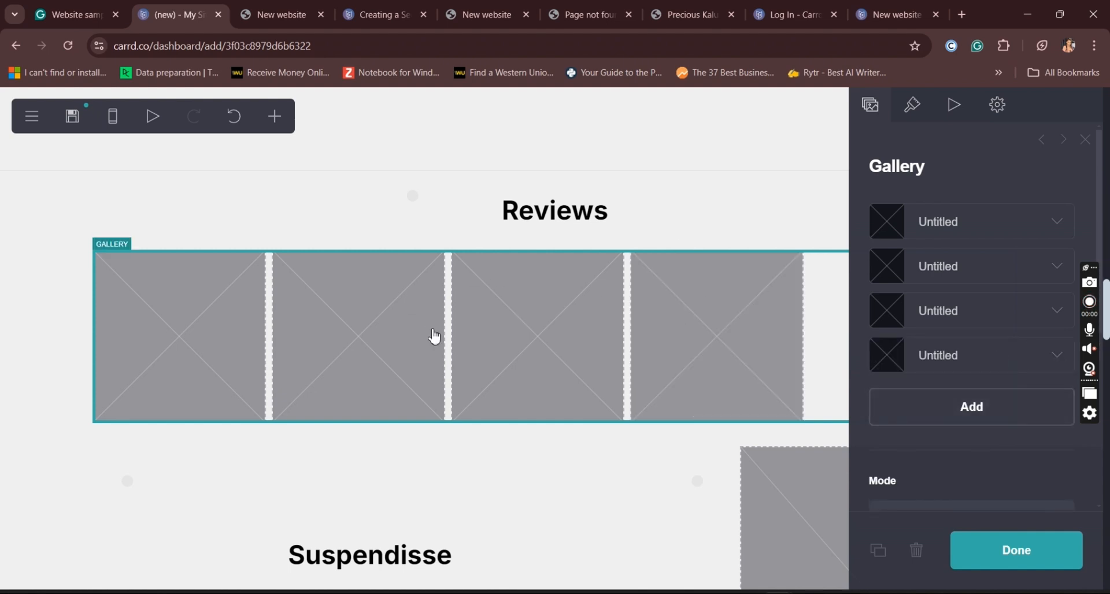
pyautogui.press('Escape')
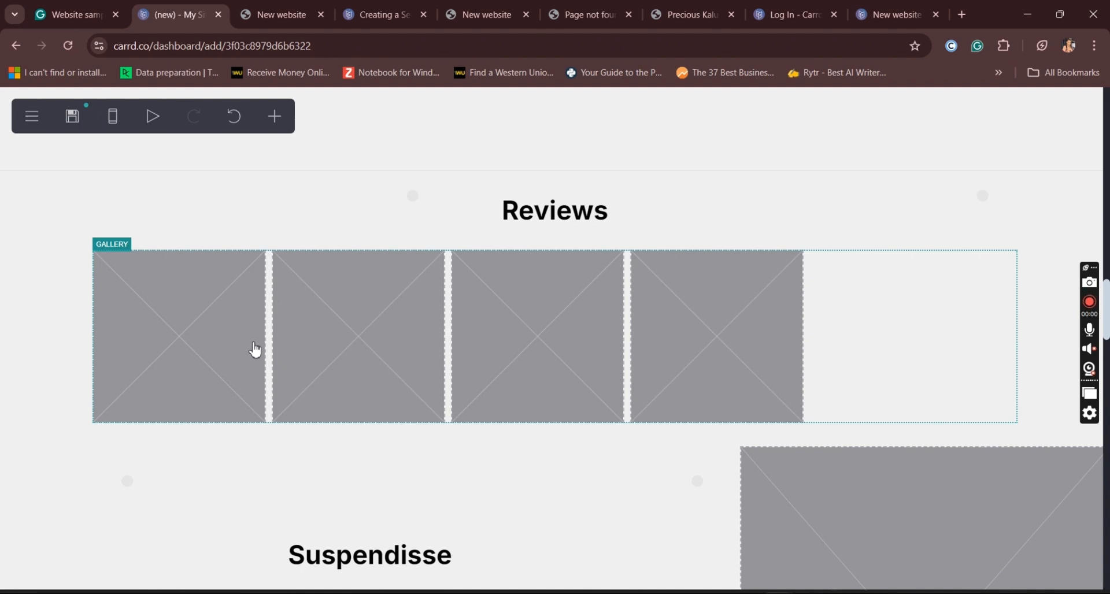
# Step: Examine the "Reviews" gallery's image entries, appearance settings and the Optimize, Defer loading and Protect options
pyautogui.click(256, 350)
pyautogui.click(955, 231)
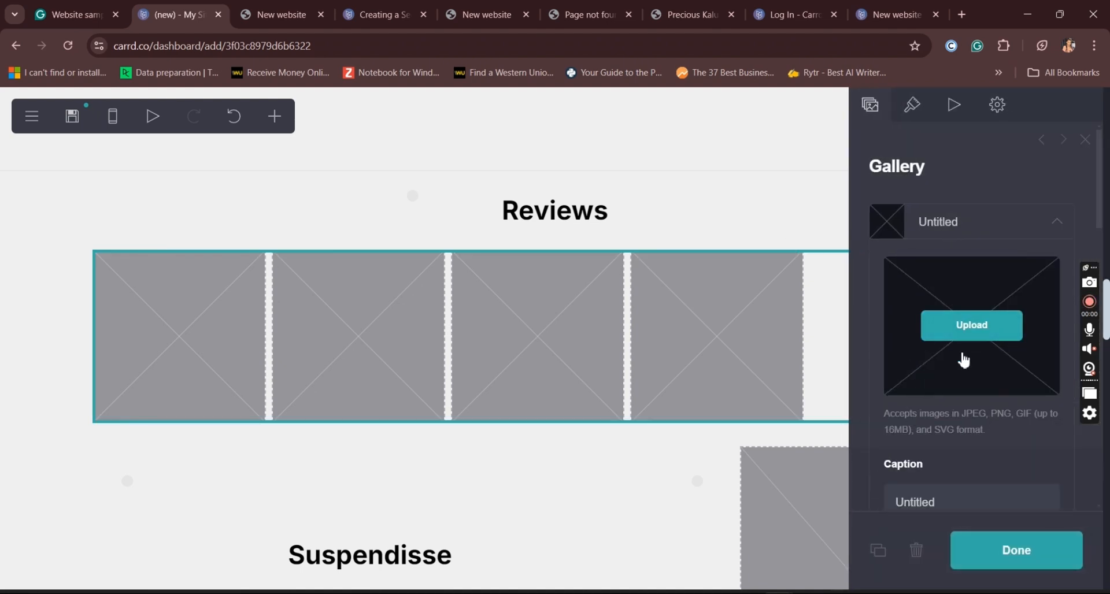
pyautogui.click(1025, 236)
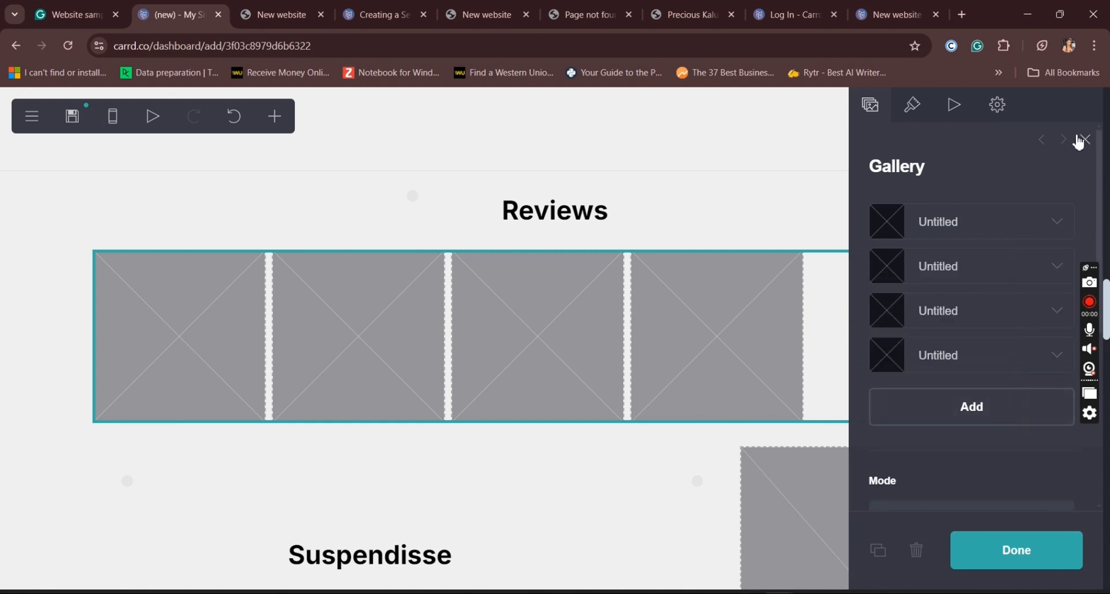
pyautogui.click(913, 107)
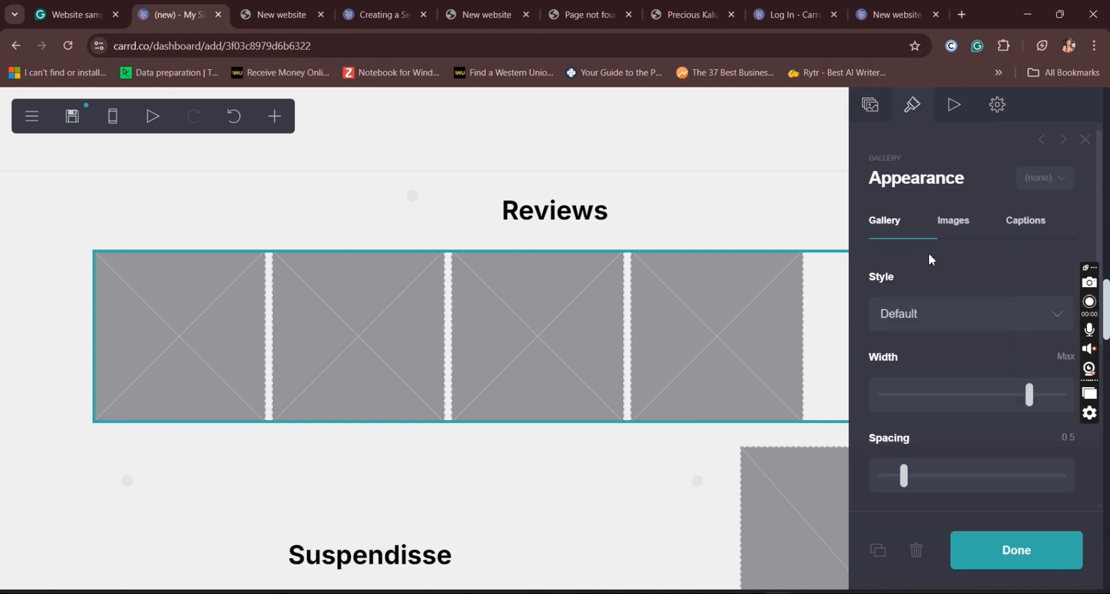
pyautogui.scroll(-5, 1102, 222)
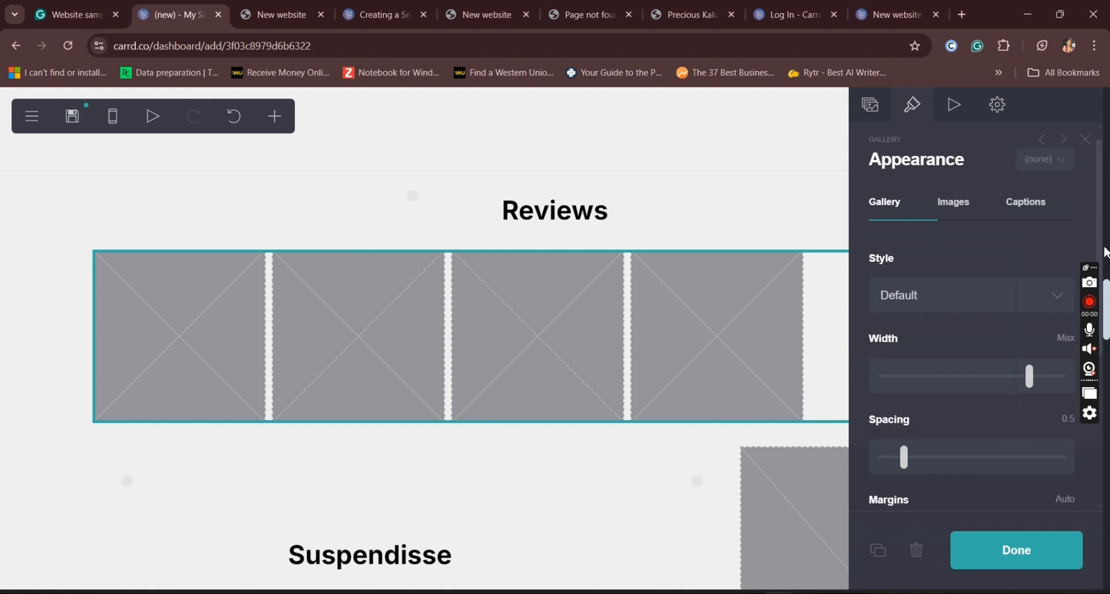
pyautogui.scroll(5, 1085, 216)
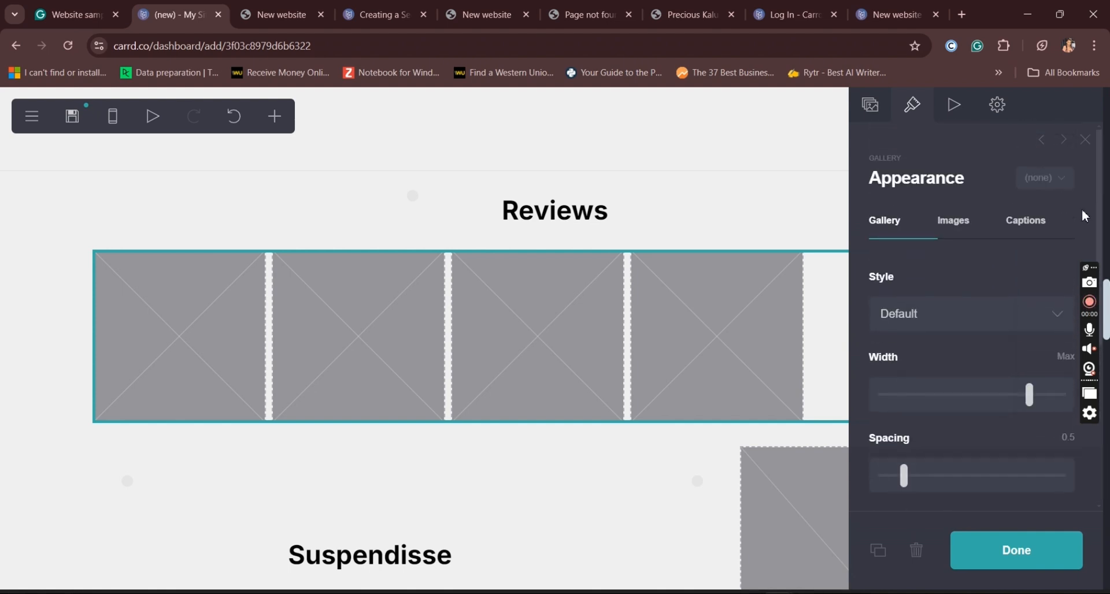
pyautogui.click(876, 113)
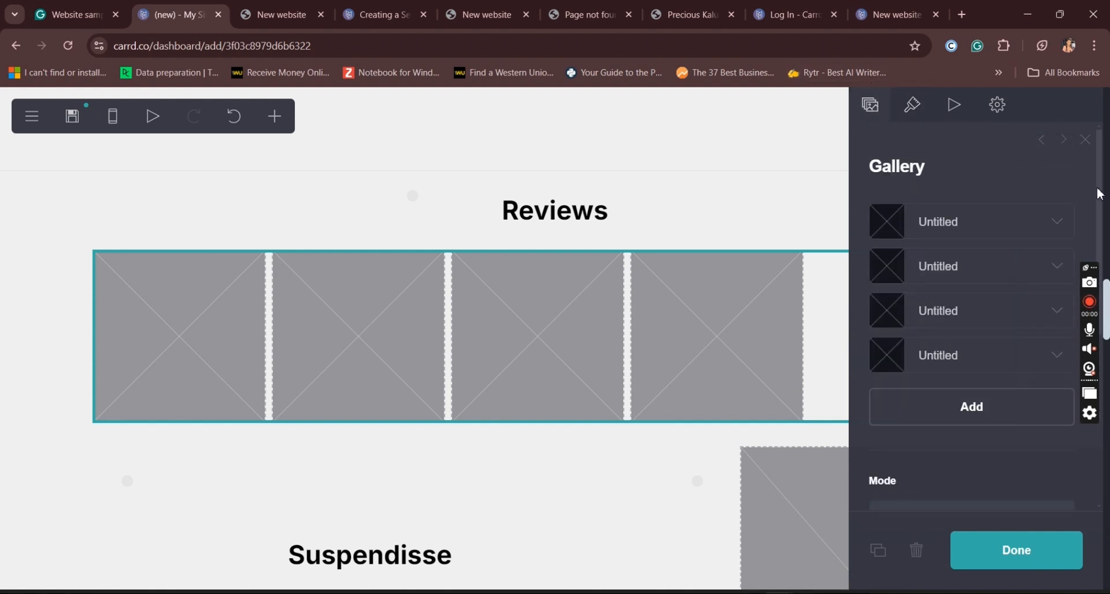
pyautogui.scroll(-5, 1102, 223)
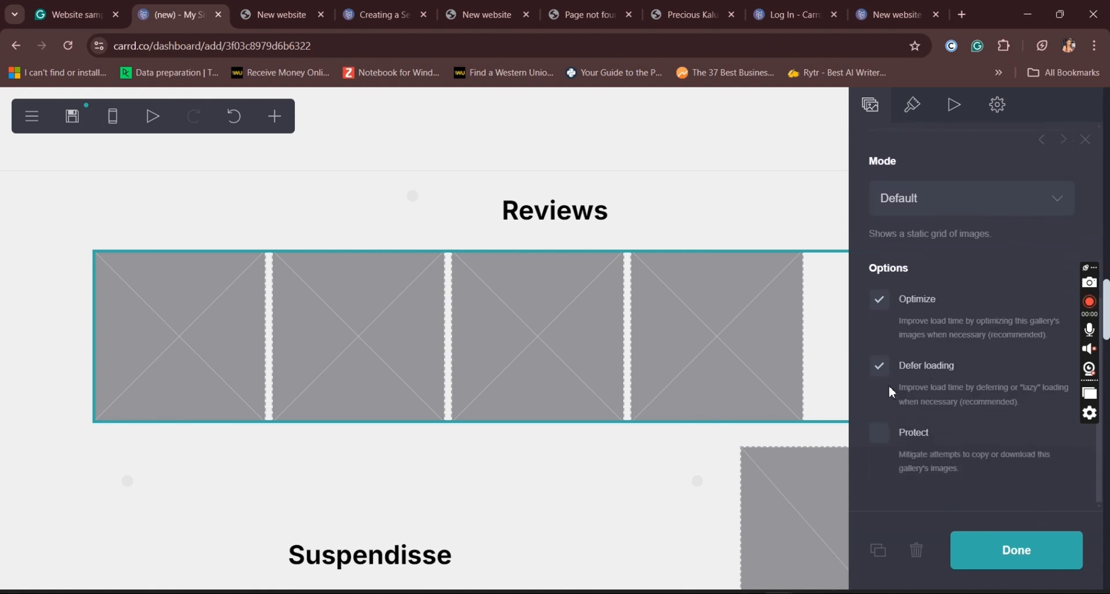
pyautogui.click(890, 441)
pyautogui.click(938, 442)
# Step: Set the "Reviews" gallery's mode to Lightbox and finish editing it
pyautogui.scroll(2, 1101, 486)
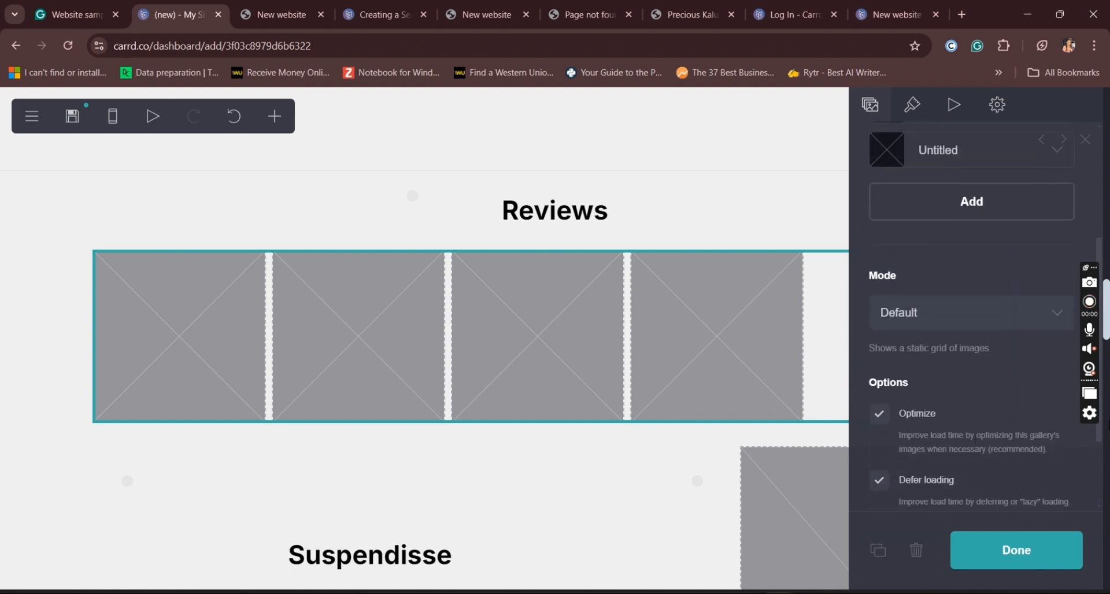
pyautogui.click(927, 305)
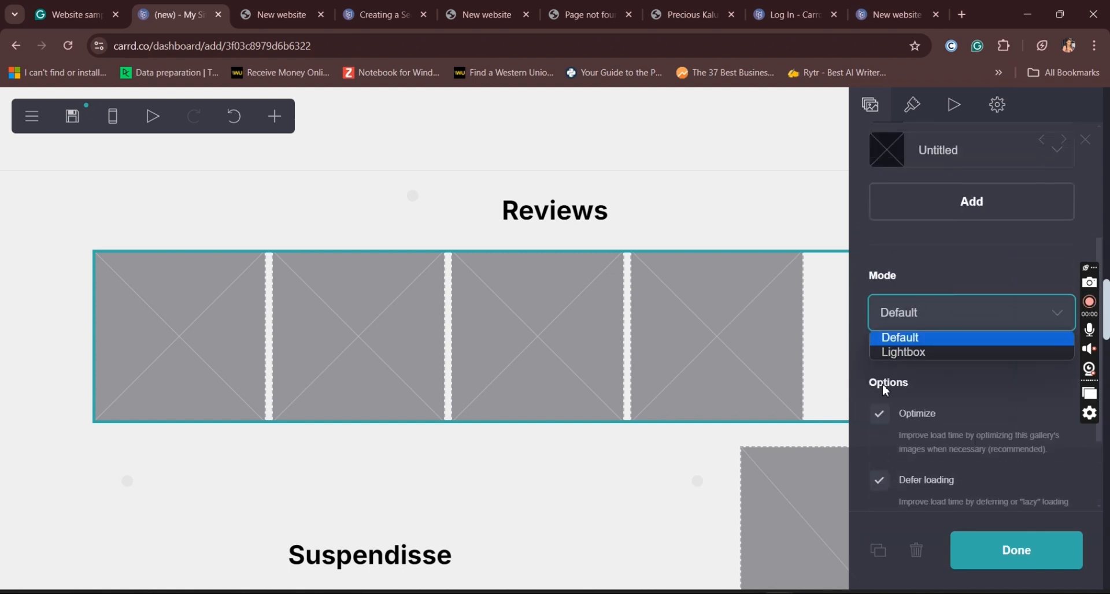
pyautogui.click(913, 356)
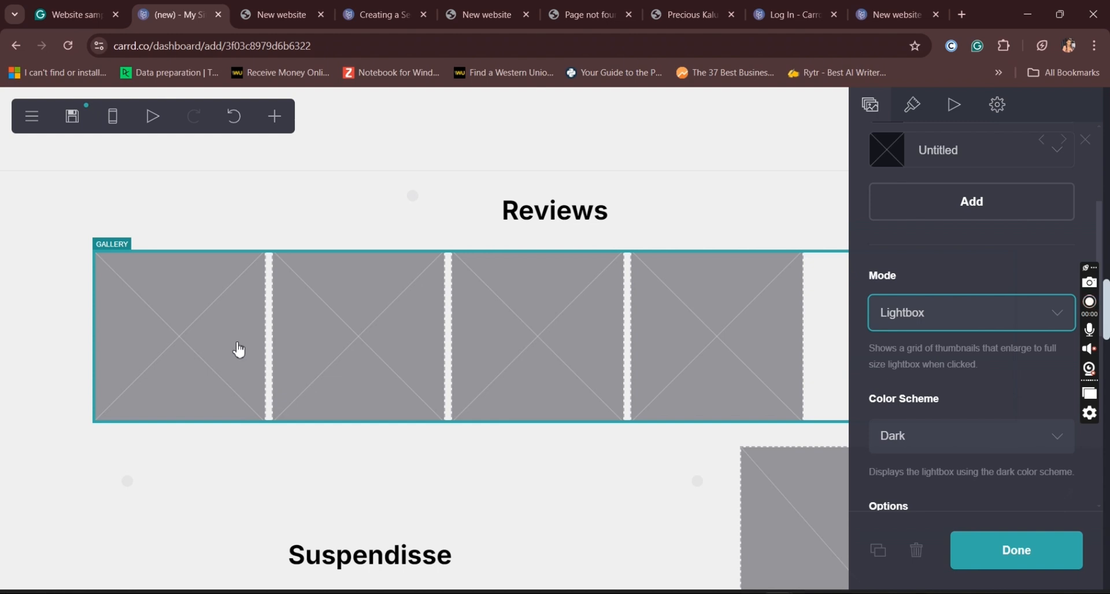
pyautogui.click(1051, 549)
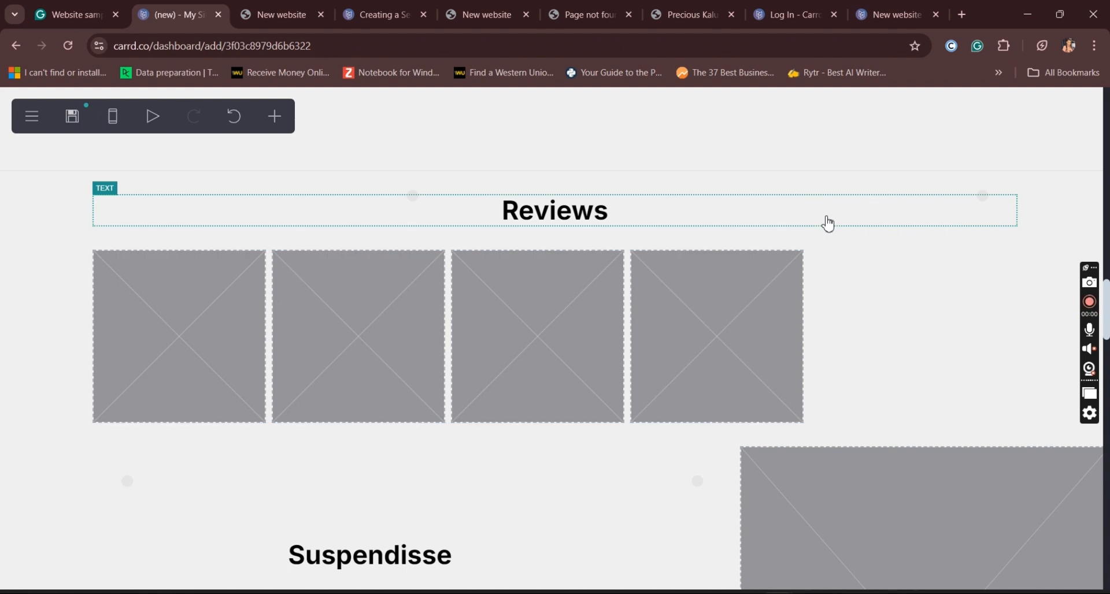
# Step: Insert an image element after the "Reviews" gallery and set its width to 23.125
pyautogui.click(723, 308)
pyautogui.click(724, 308)
pyautogui.click(609, 308)
pyautogui.click(280, 131)
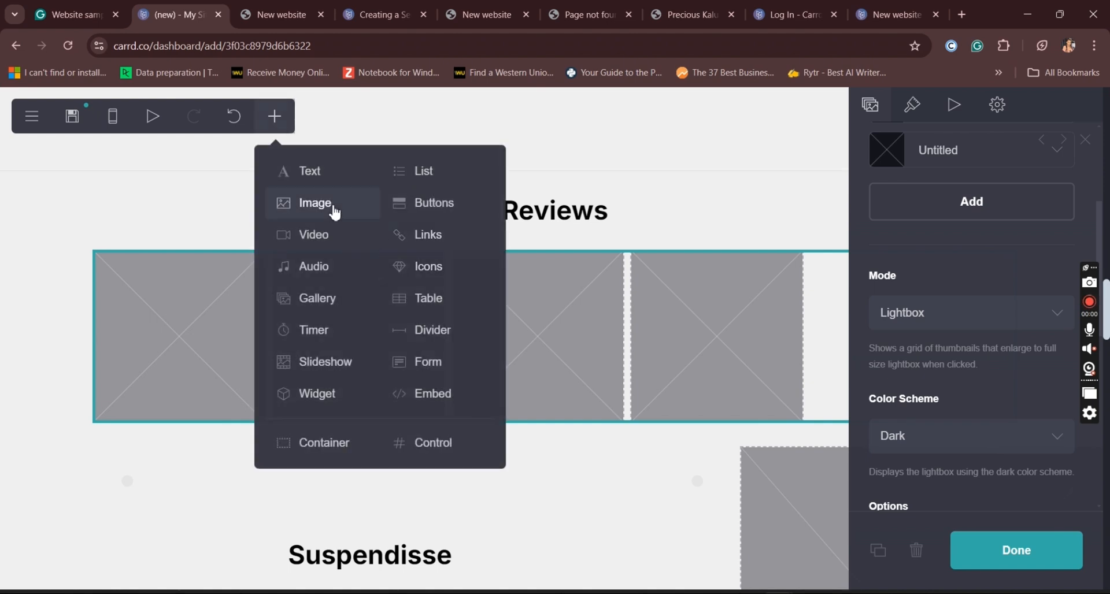
pyautogui.click(336, 214)
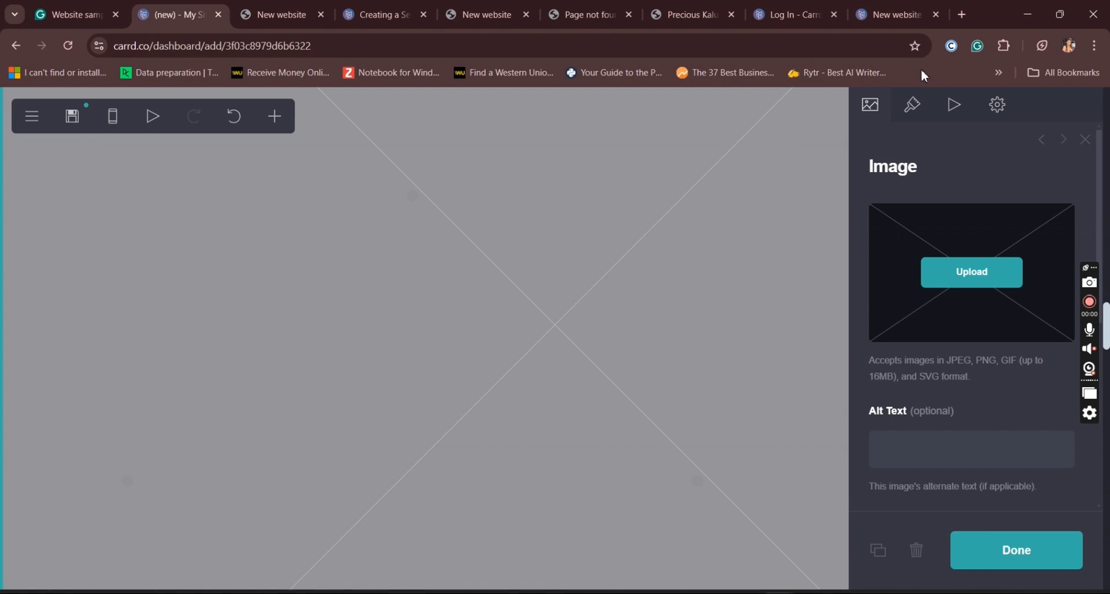
pyautogui.click(915, 108)
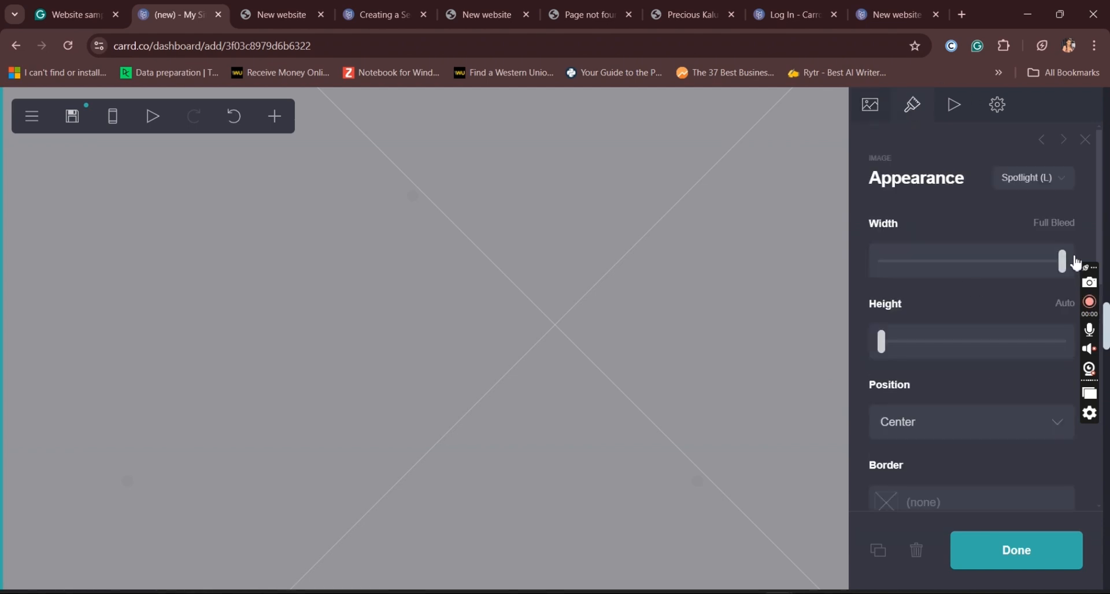
pyautogui.moveTo(1063, 272); pyautogui.dragTo(919, 284)
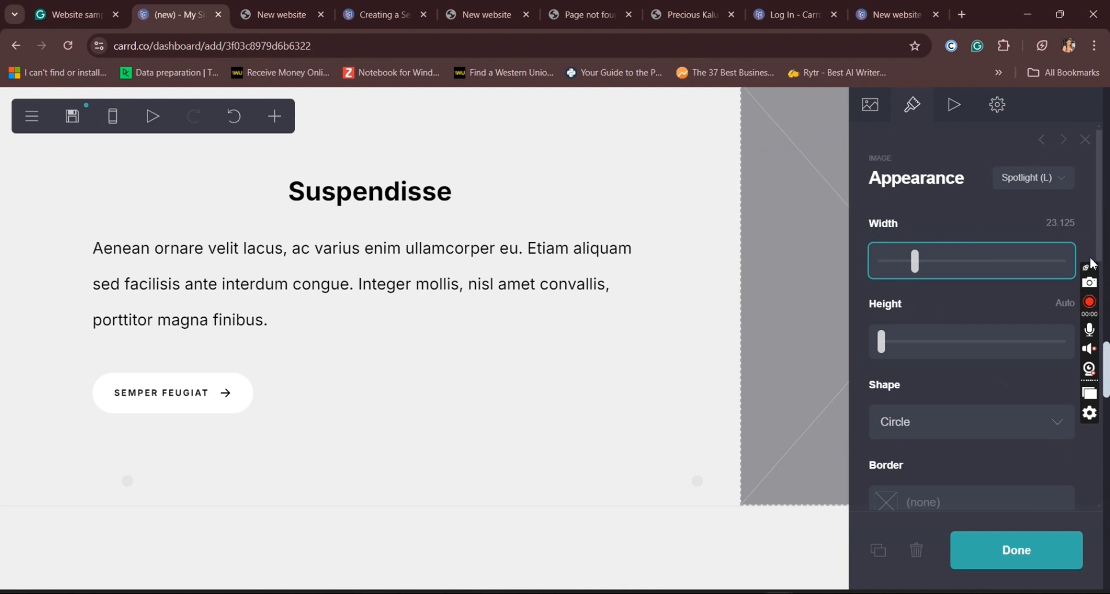
# Step: Set the shape of the image below the "Reviews" gallery to Rectangle and duplicate the image
pyautogui.moveTo(1106, 361); pyautogui.dragTo(1106, 323)
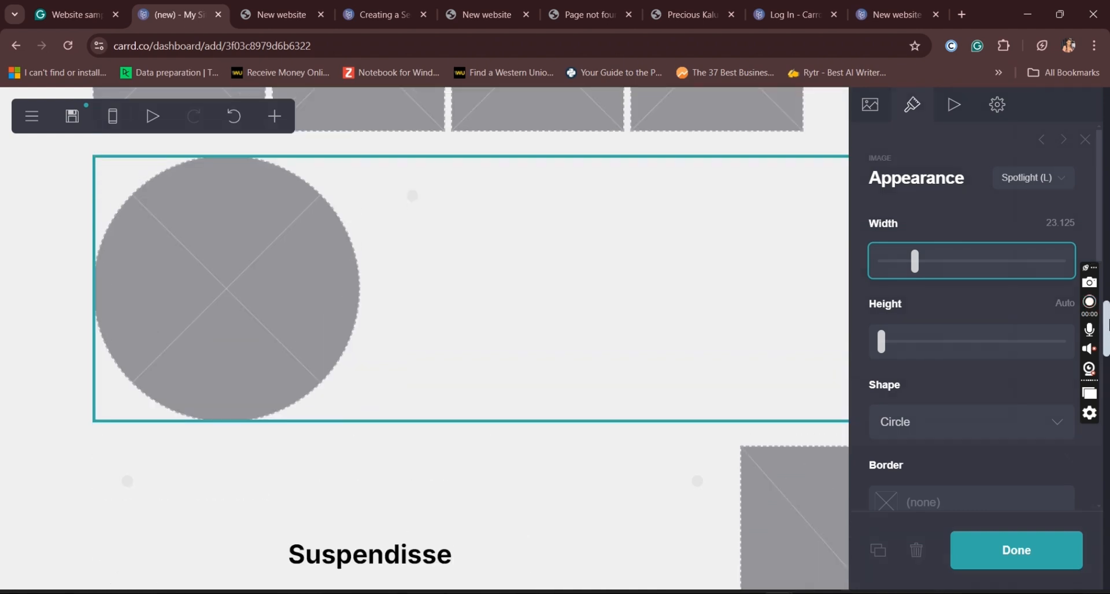
pyautogui.click(908, 421)
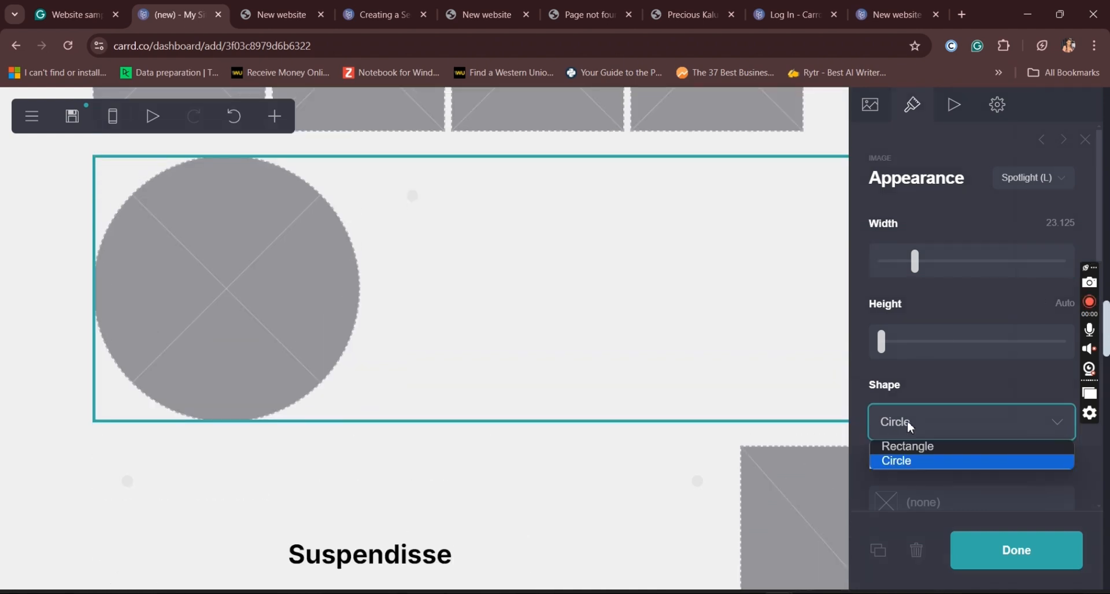
pyautogui.press('Escape')
pyautogui.press('Up')
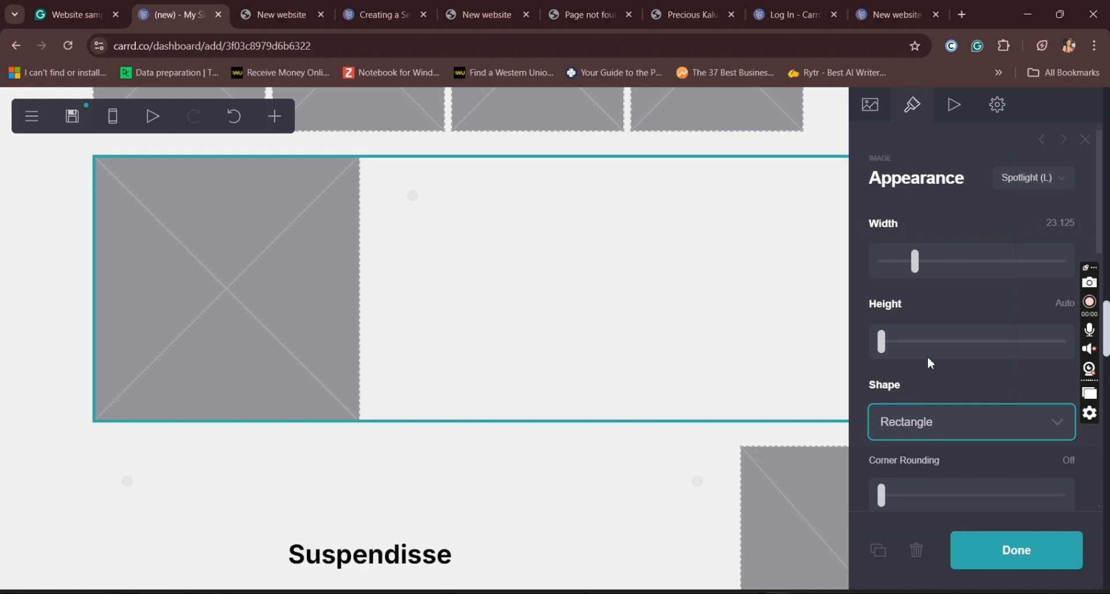
pyautogui.click(879, 550)
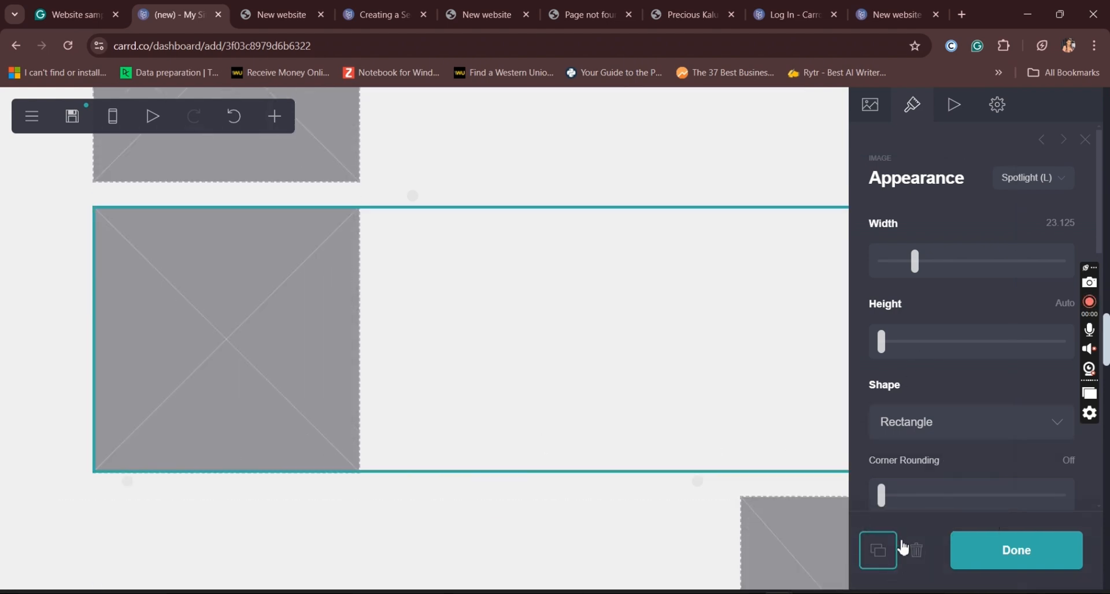
# Step: Delete both image elements below the "Reviews" gallery
pyautogui.click(916, 550)
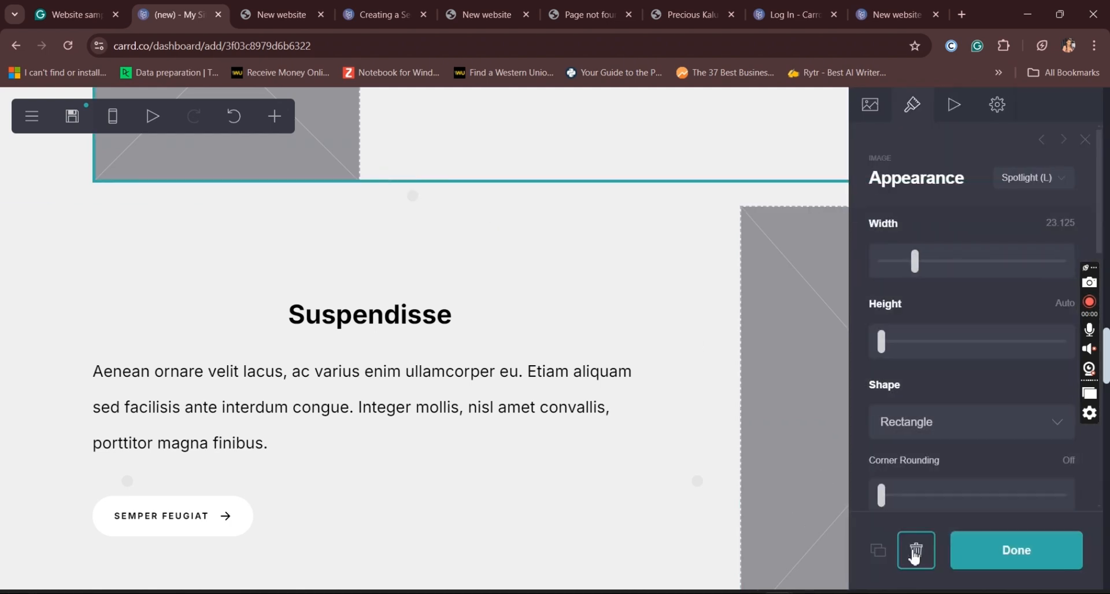
pyautogui.click(916, 555)
# Step: Delete the placeholder paragraph below the "Work results" heading
pyautogui.moveTo(1104, 373); pyautogui.dragTo(1109, 262)
pyautogui.scroll(-2, 743, 210)
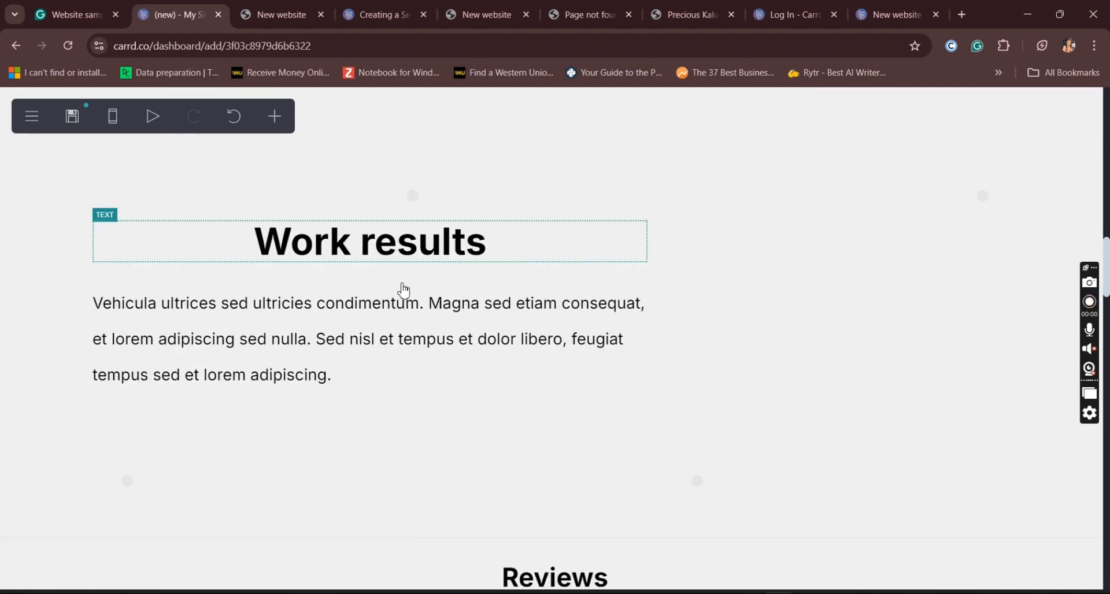
pyautogui.click(452, 316)
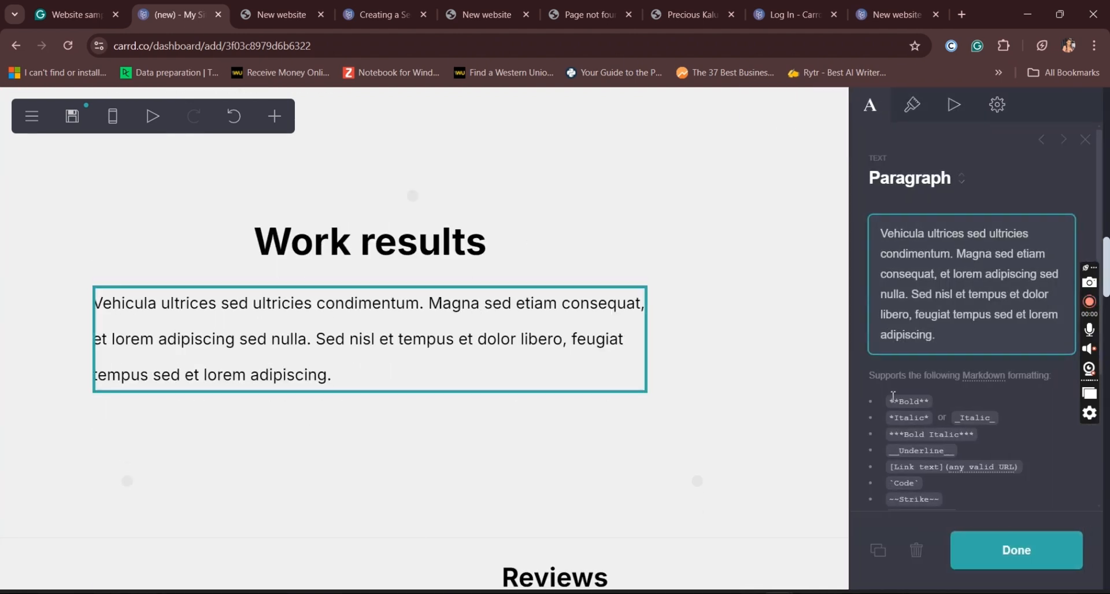
pyautogui.click(916, 552)
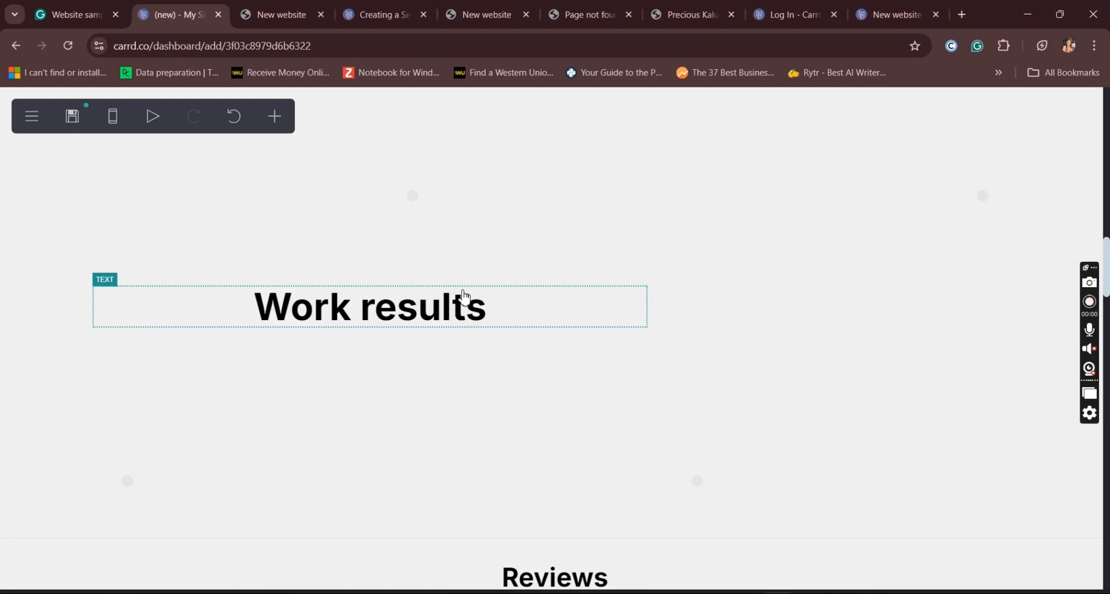
# Step: Insert a gallery below the "Work results" heading, give it five image placeholders and finish editing it
pyautogui.click(426, 330)
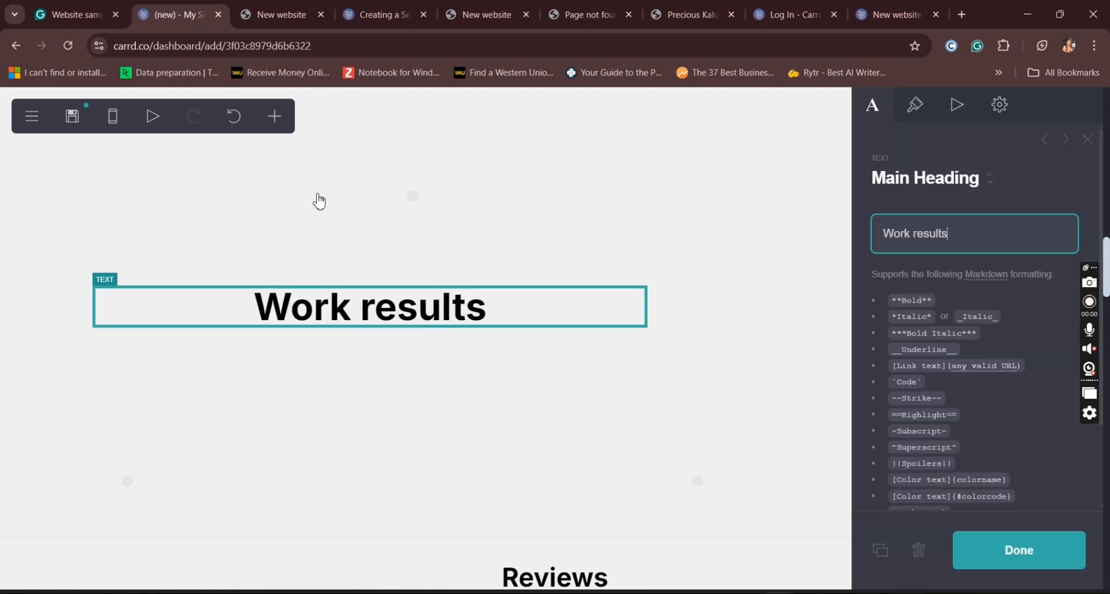
pyautogui.click(275, 116)
pyautogui.click(325, 313)
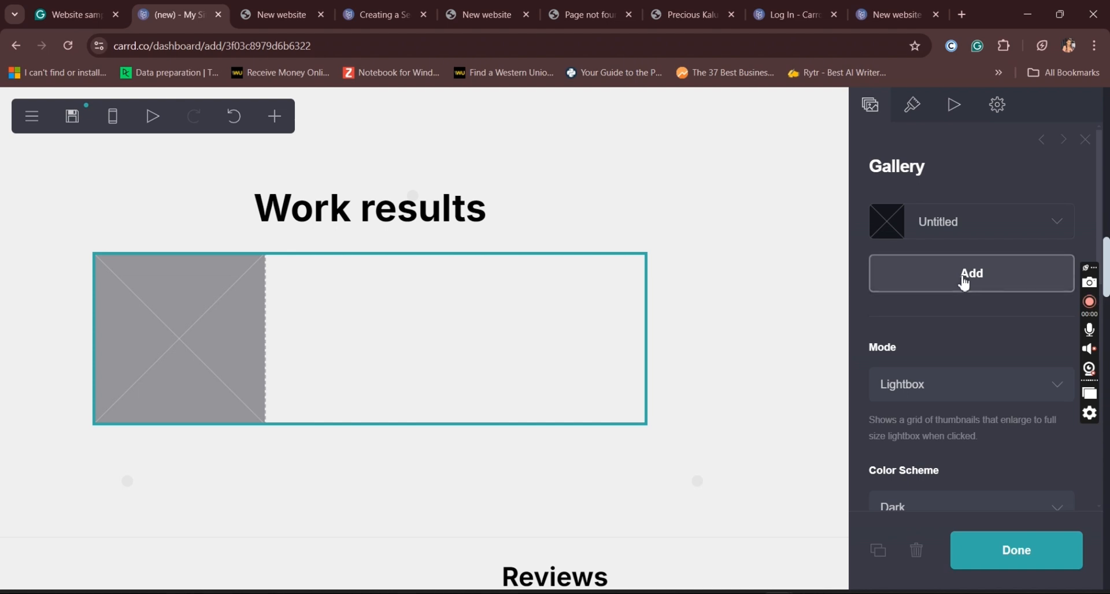
pyautogui.click(964, 276)
pyautogui.click(992, 281)
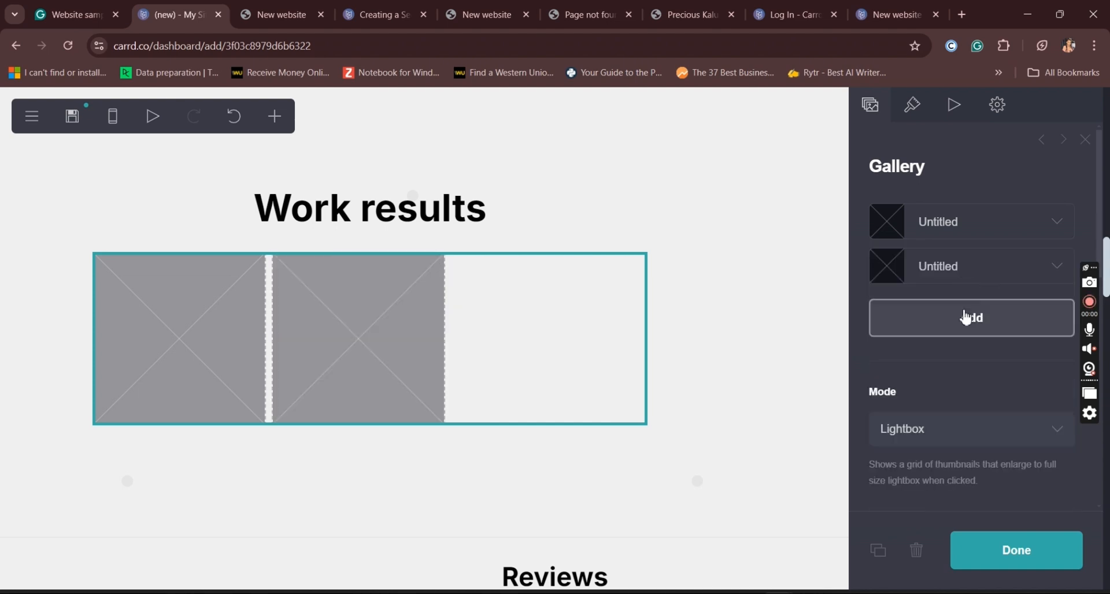
pyautogui.click(992, 302)
pyautogui.click(1002, 312)
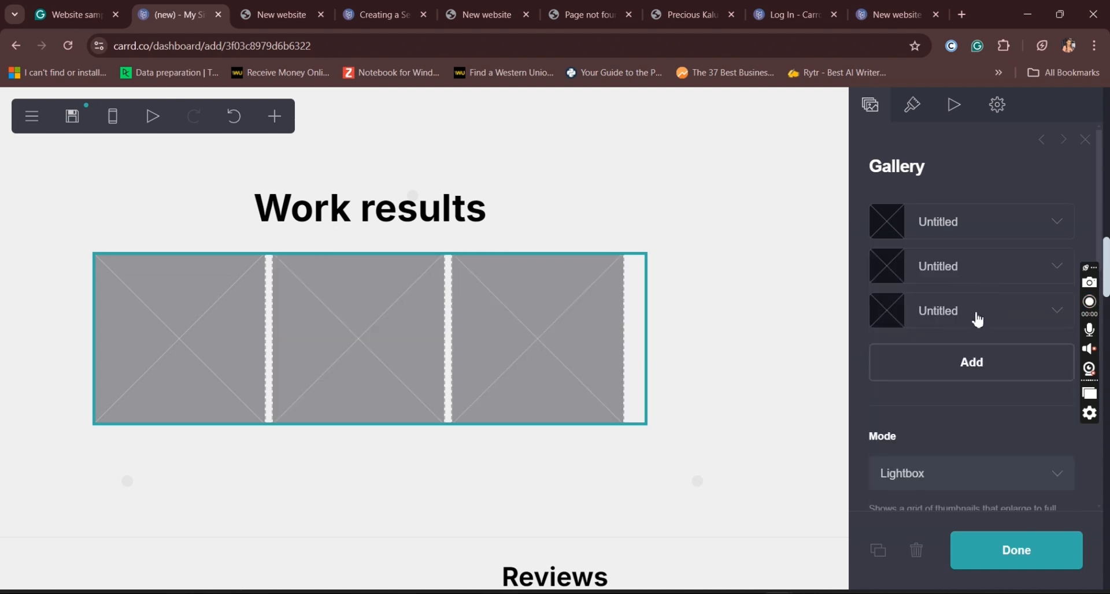
pyautogui.click(964, 363)
pyautogui.click(983, 355)
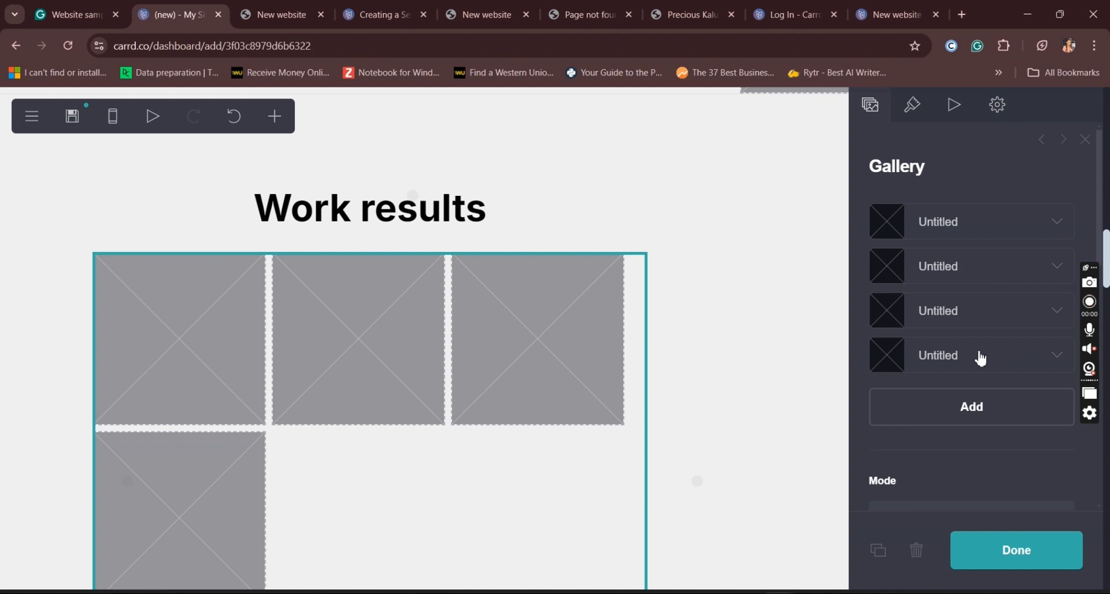
pyautogui.click(967, 405)
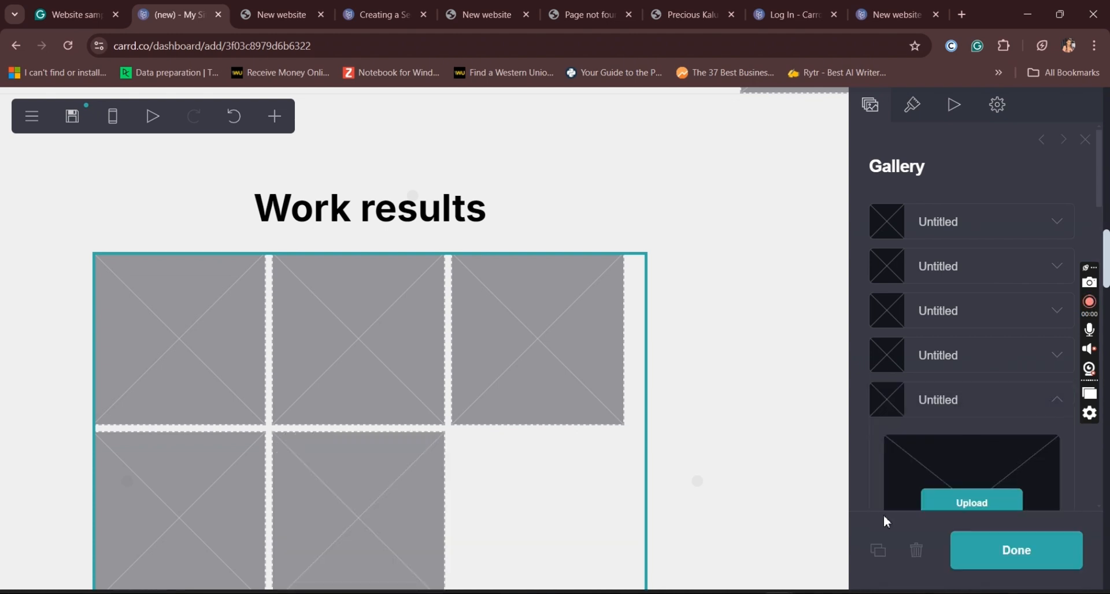
pyautogui.click(1006, 558)
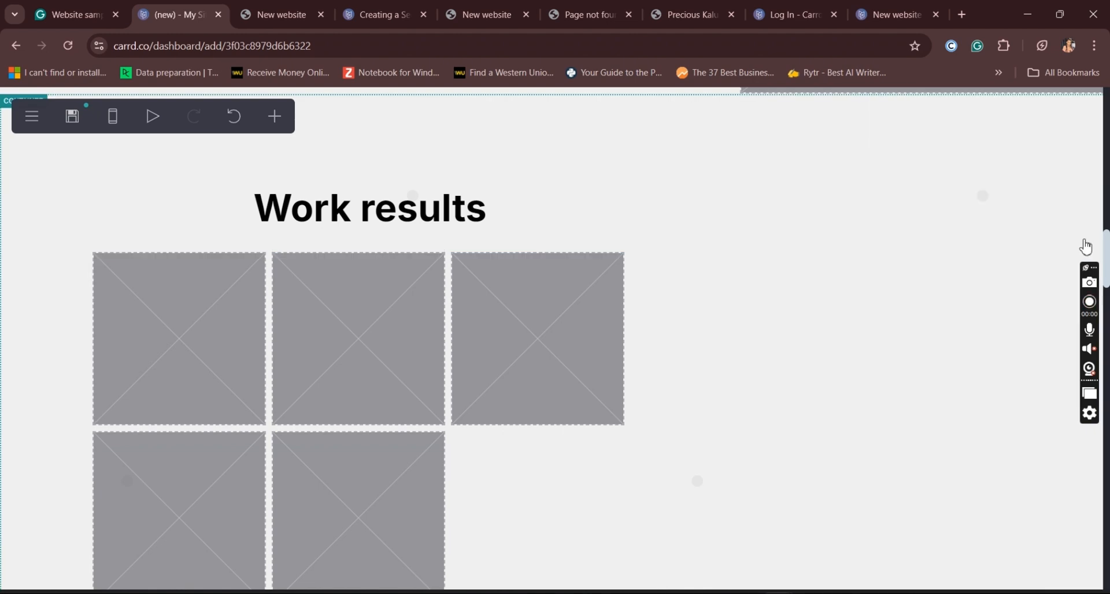
# Step: Move the "Work results" heading out of its container so that it stands above the gallery container
pyautogui.scroll(6, 1086, 247)
pyautogui.moveTo(1109, 257)
pyautogui.mouseDown()
pyautogui.moveTo(1109, 327)
pyautogui.moveTo(1109, 260)
pyautogui.mouseUp()
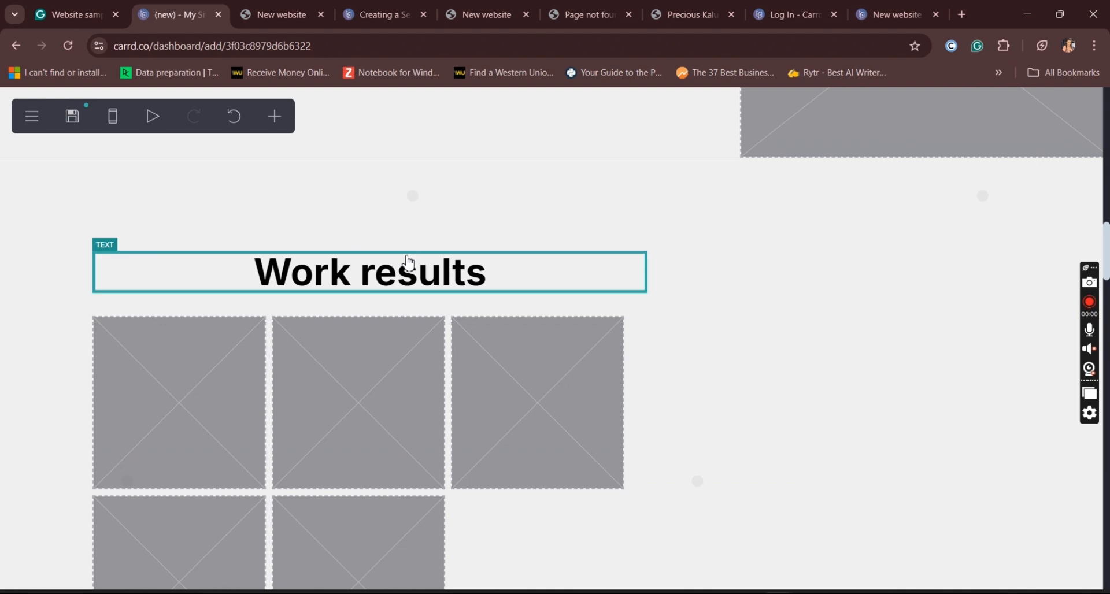
pyautogui.click(410, 264)
pyautogui.moveTo(562, 283); pyautogui.dragTo(702, 149)
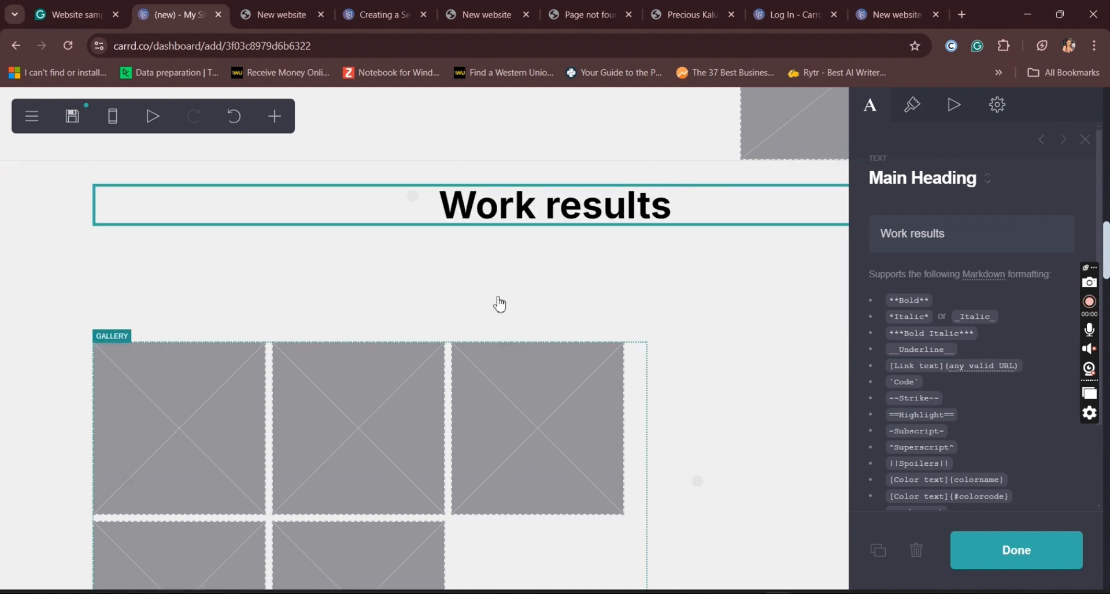
pyautogui.click(486, 281)
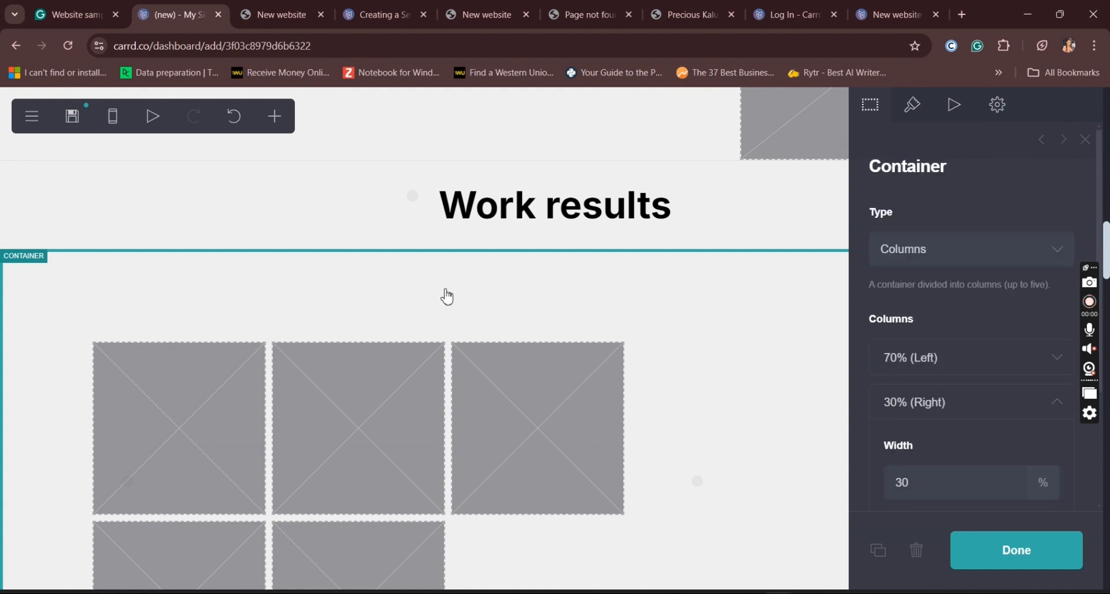
pyautogui.click(914, 110)
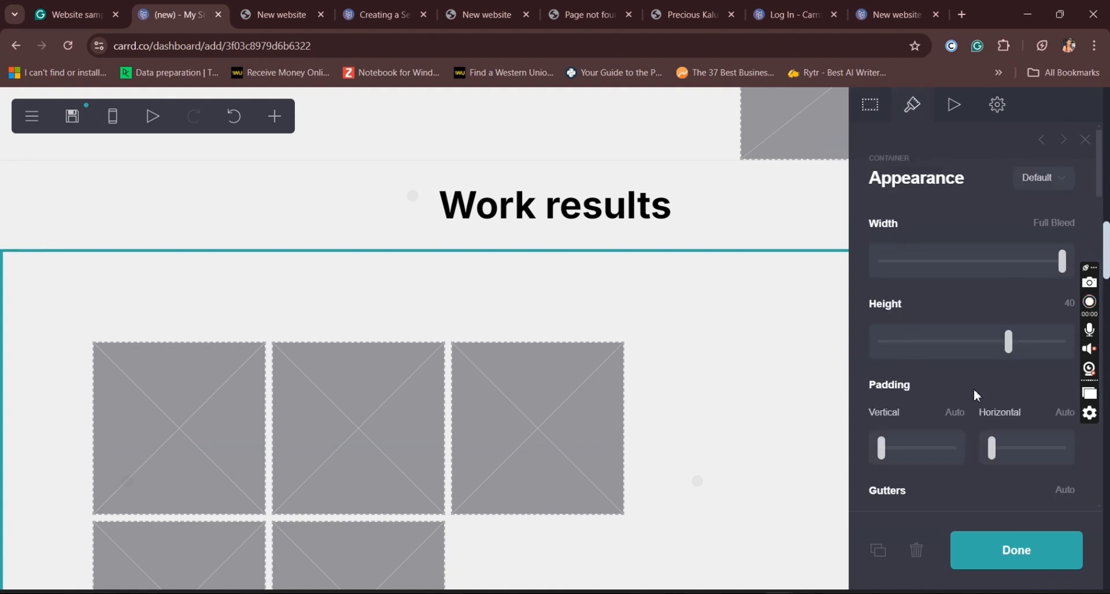
pyautogui.moveTo(1101, 193)
pyautogui.mouseDown()
pyautogui.moveTo(1102, 275)
pyautogui.moveTo(1109, 186)
pyautogui.mouseUp()
pyautogui.click(1000, 556)
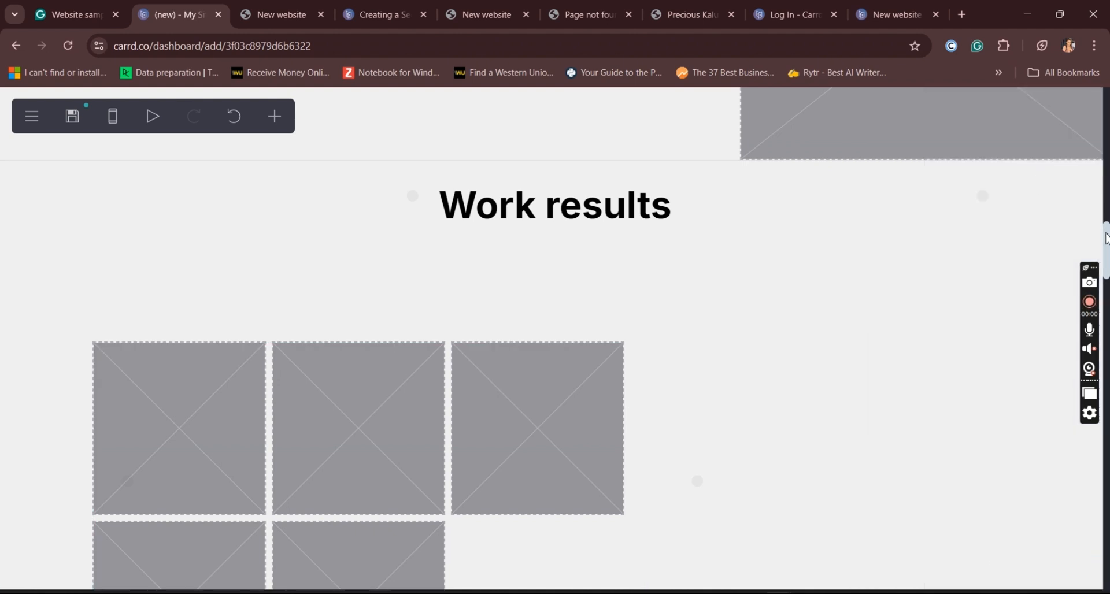
# Step: Move the "Suspendisse" heading out of its container to directly above it and change its text to "Recognition"
pyautogui.moveTo(1106, 238); pyautogui.dragTo(1108, 356)
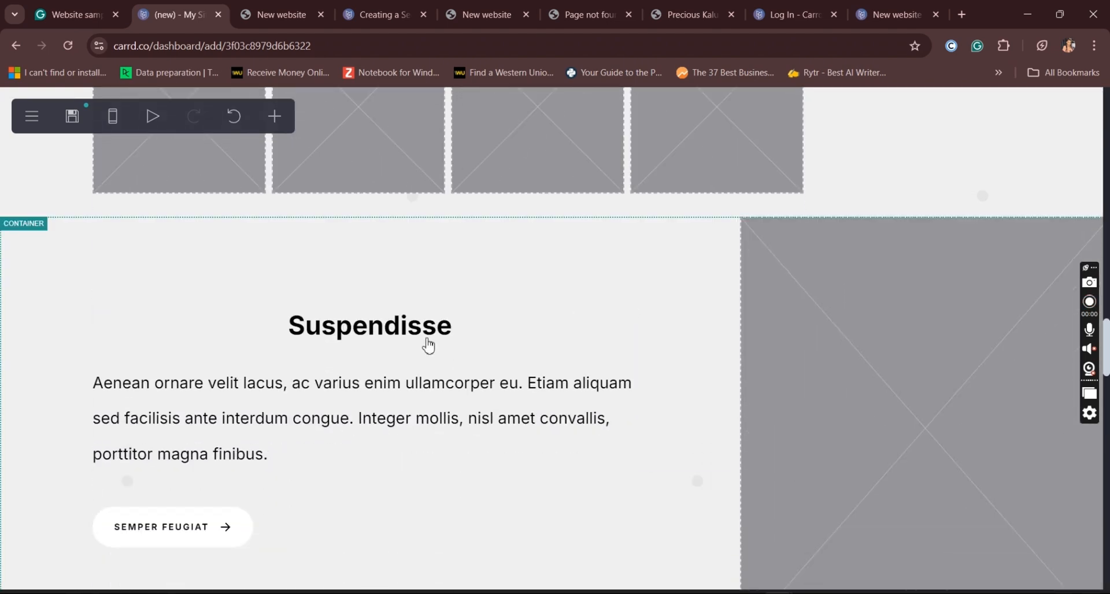
pyautogui.moveTo(399, 336); pyautogui.dragTo(540, 203)
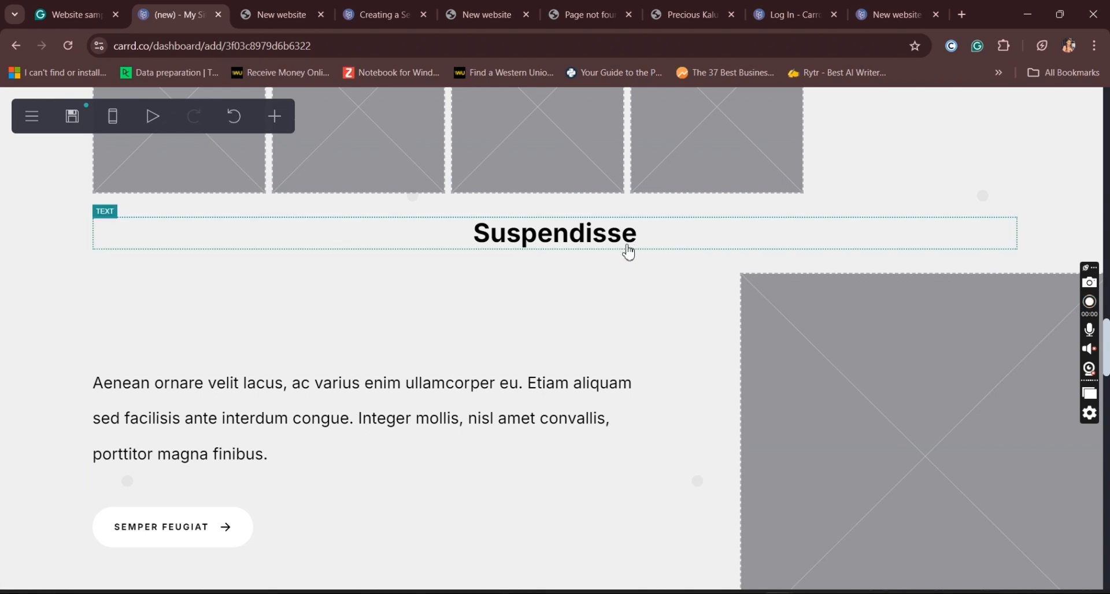
pyautogui.click(617, 246)
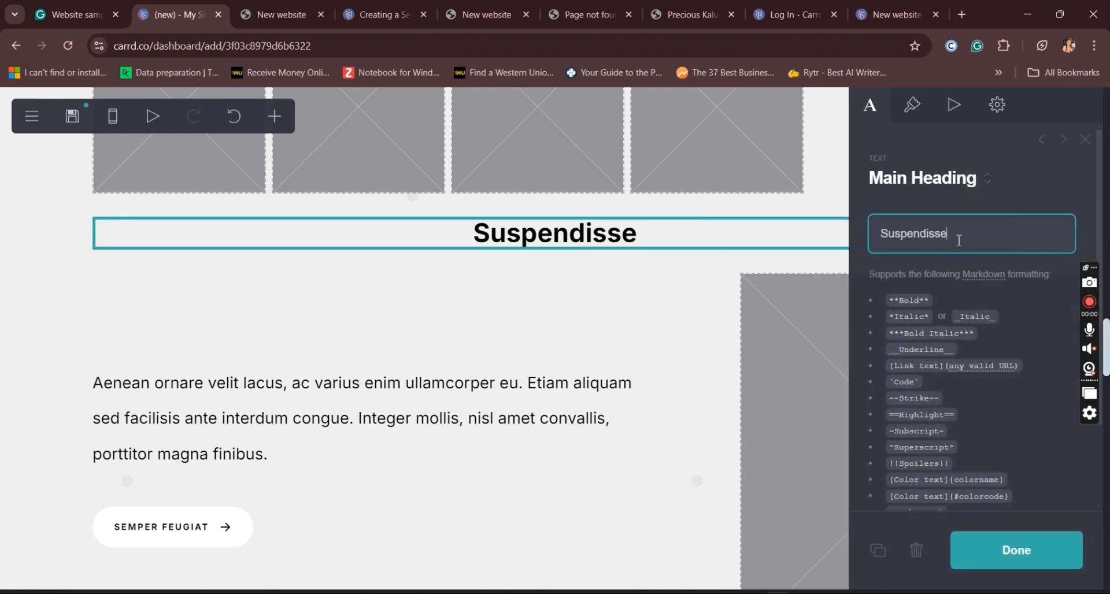
pyautogui.moveTo(959, 240); pyautogui.dragTo(831, 250)
pyautogui.write('Re')
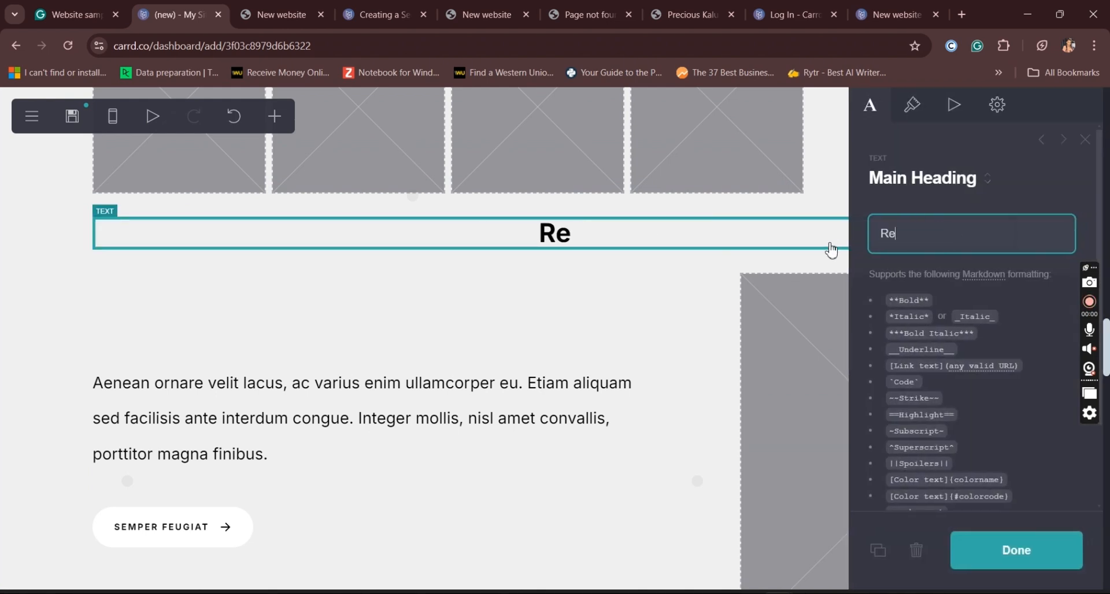
pyautogui.write('cognition')
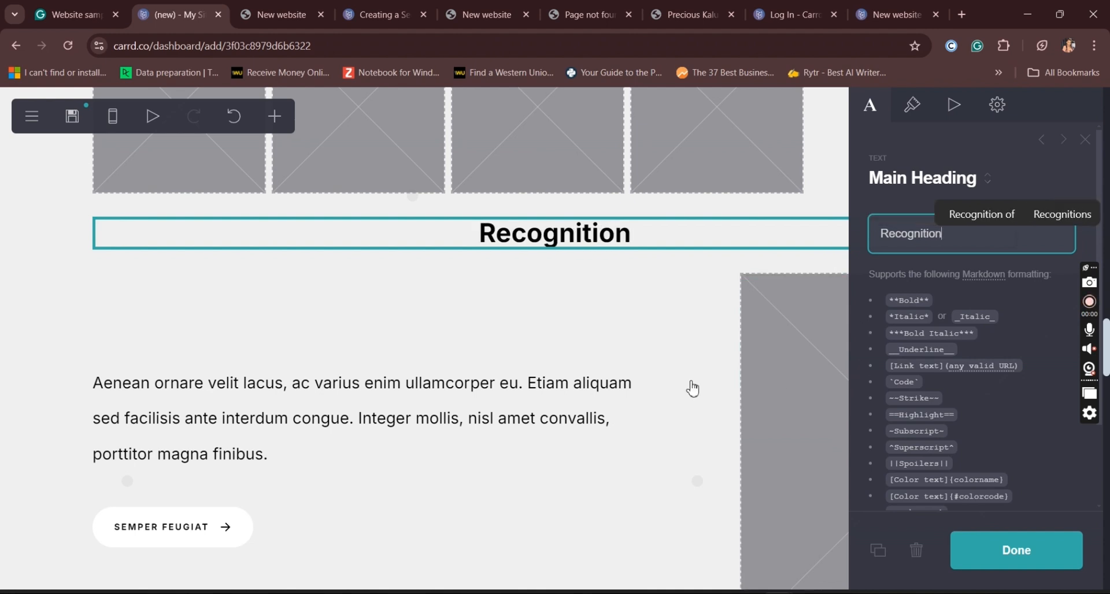
# Step: Delete the "Semper feugiat" button from the container below the "Recognition" heading
pyautogui.click(540, 421)
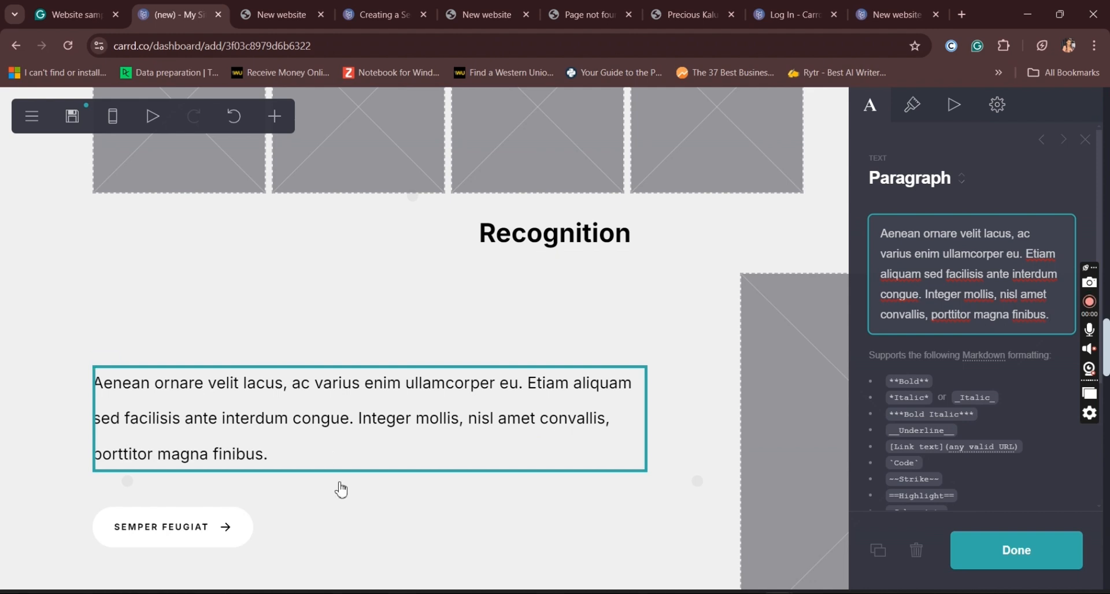
pyautogui.click(227, 528)
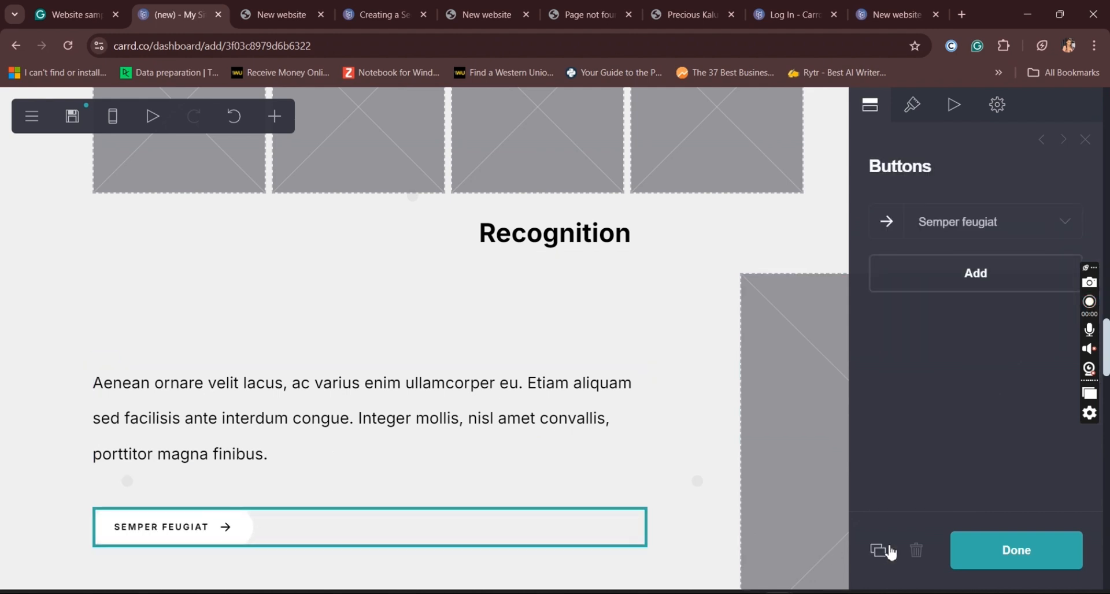
pyautogui.click(916, 552)
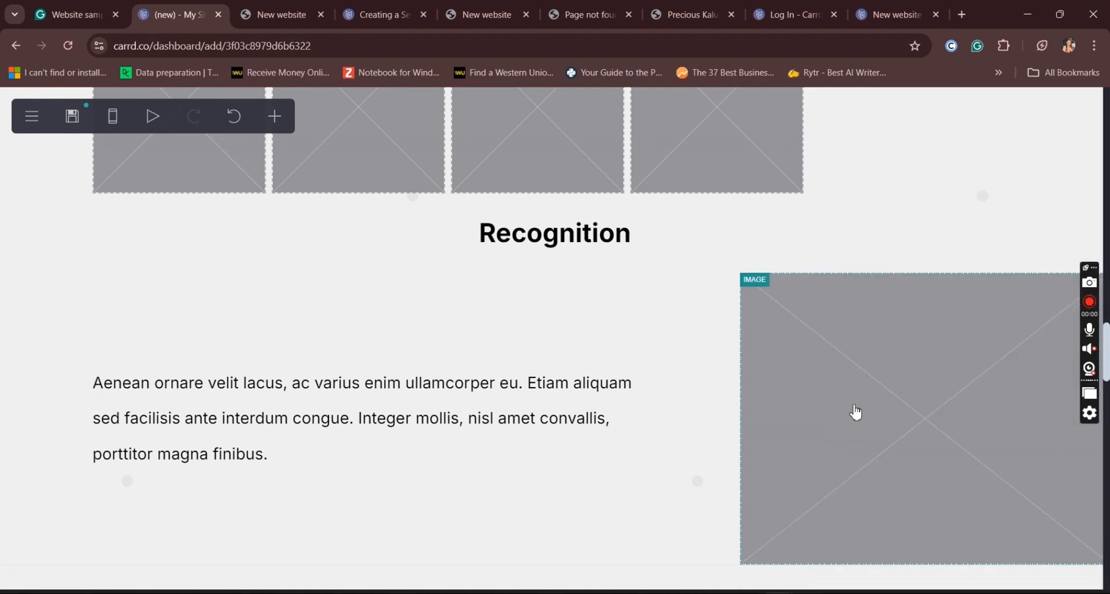
pyautogui.click(856, 412)
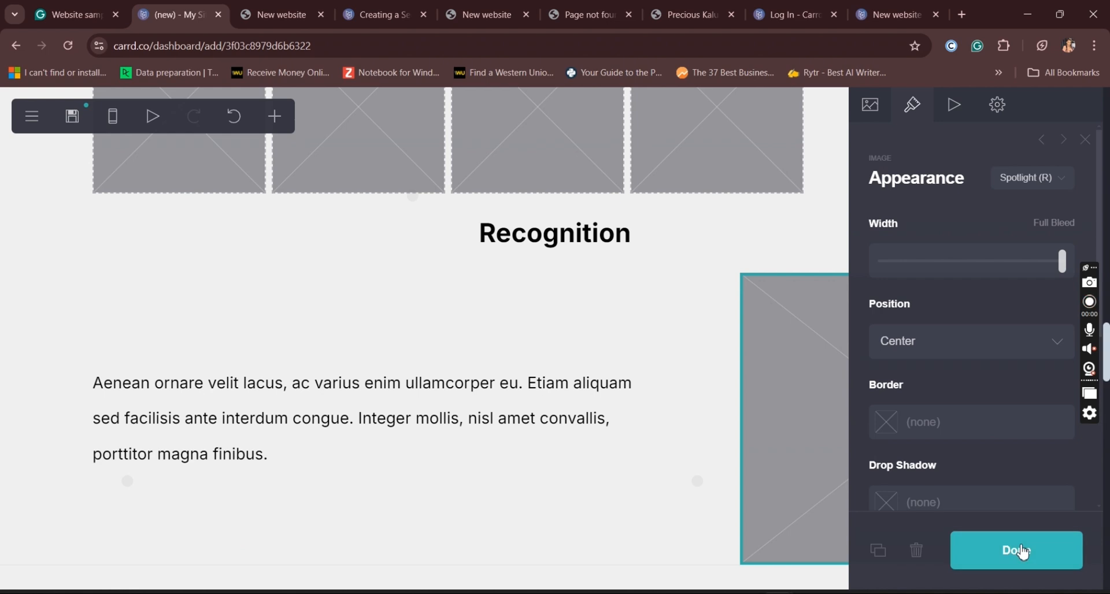
pyautogui.click(1023, 551)
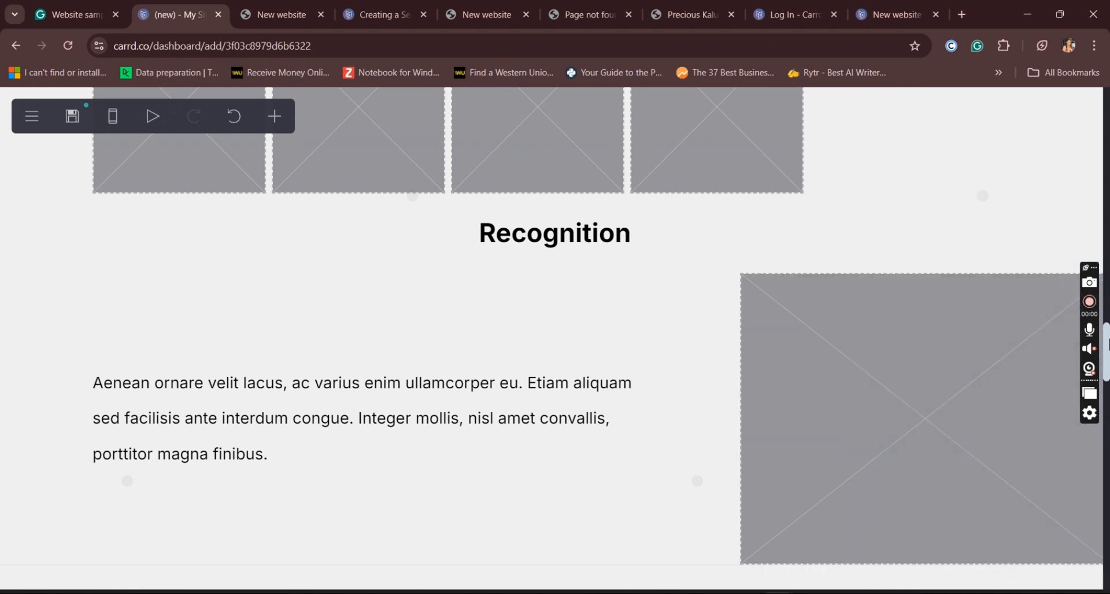
# Step: Move the "Gravida" heading out of its container to directly above it and change its text to "Academic qualification"
pyautogui.moveTo(1108, 344); pyautogui.dragTo(1109, 389)
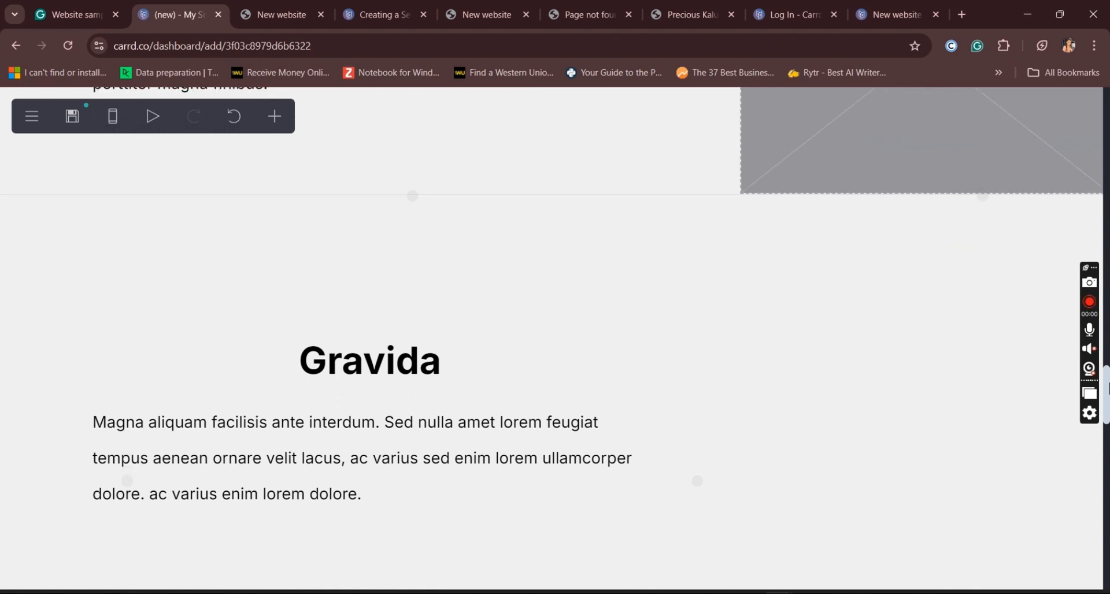
pyautogui.click(420, 376)
pyautogui.moveTo(416, 368); pyautogui.dragTo(602, 195)
pyautogui.click(946, 232)
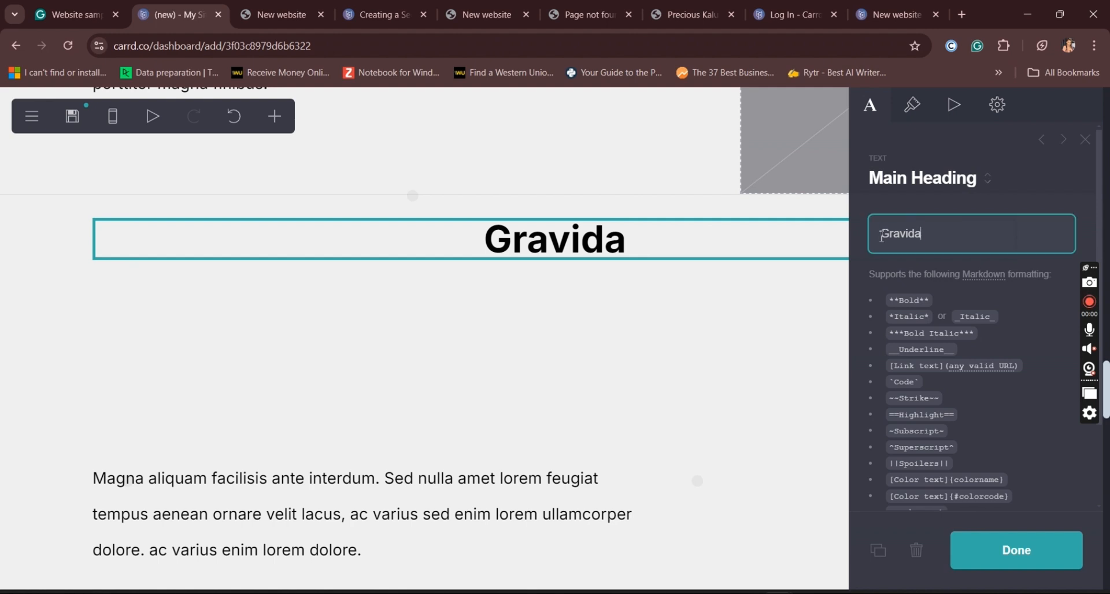
pyautogui.write('A')
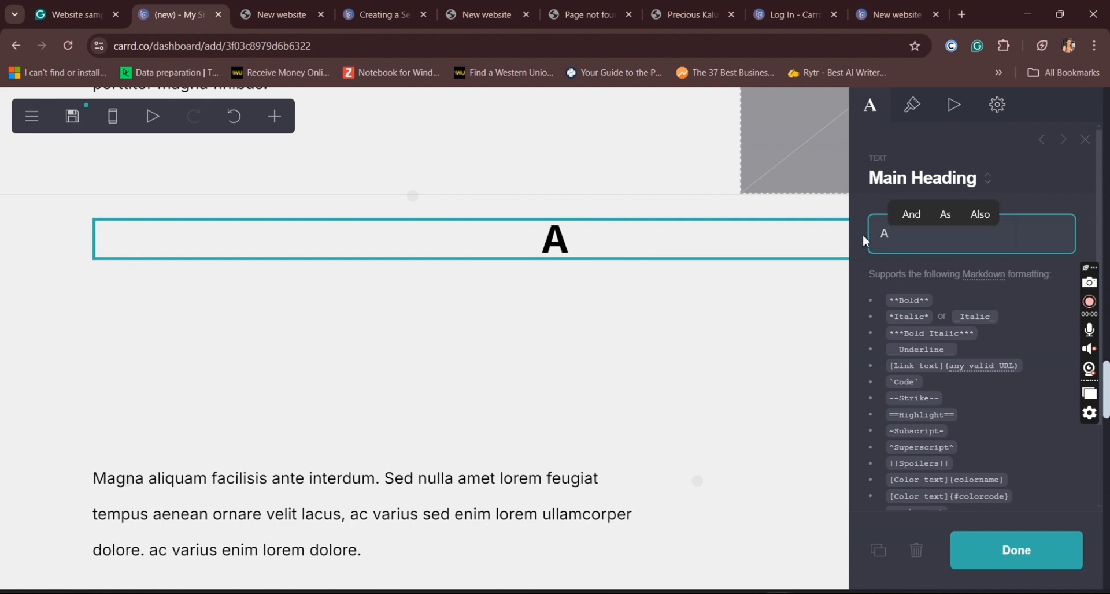
pyautogui.write('cadem')
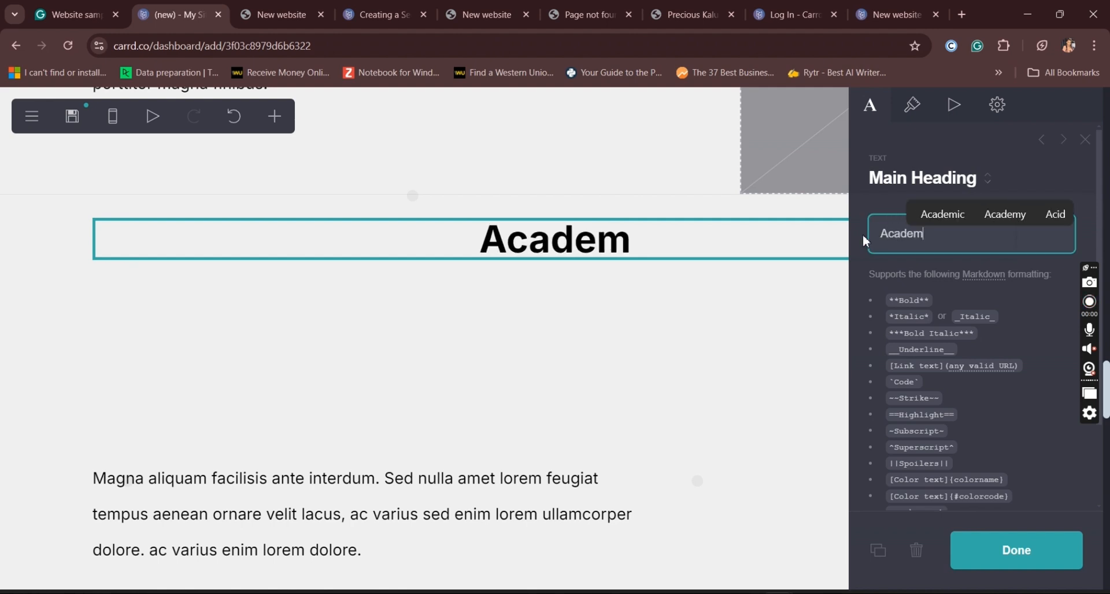
pyautogui.write('ic')
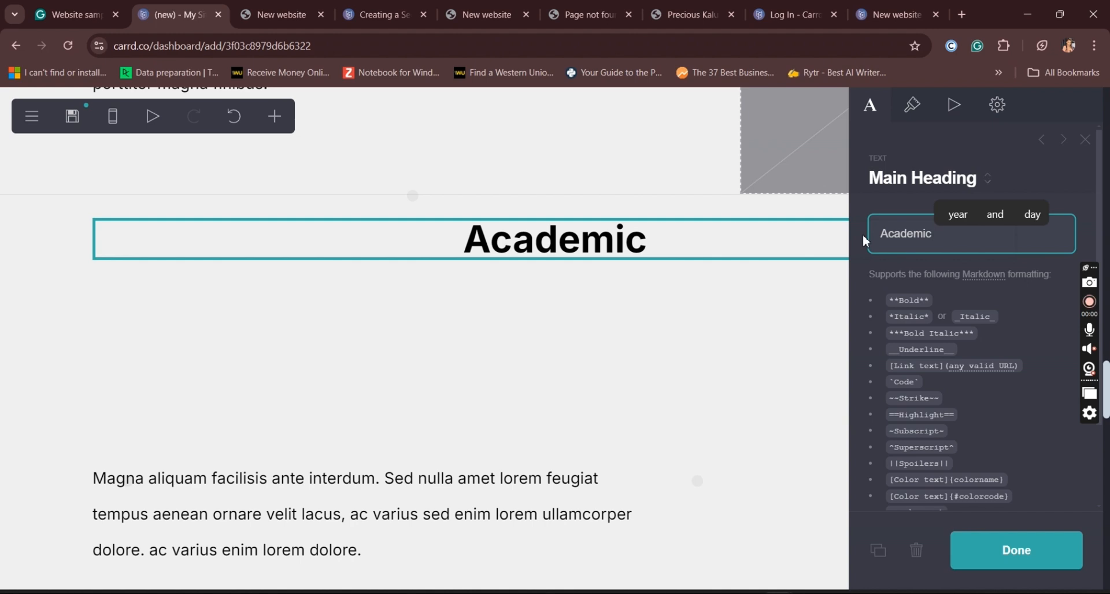
pyautogui.write(' quai')
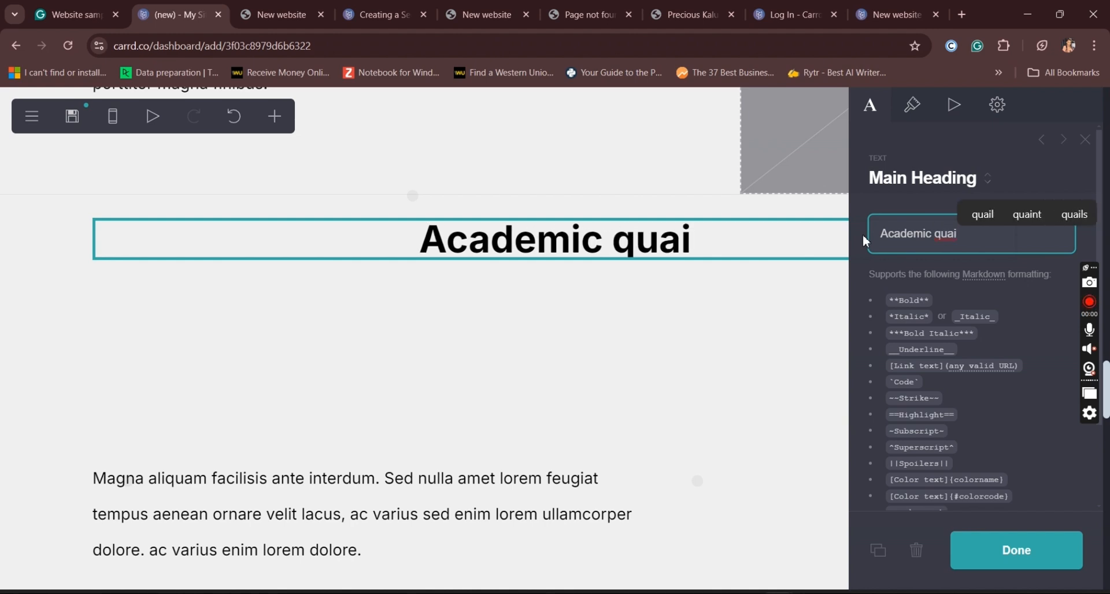
pyautogui.press('BackSpace')
pyautogui.write('li')
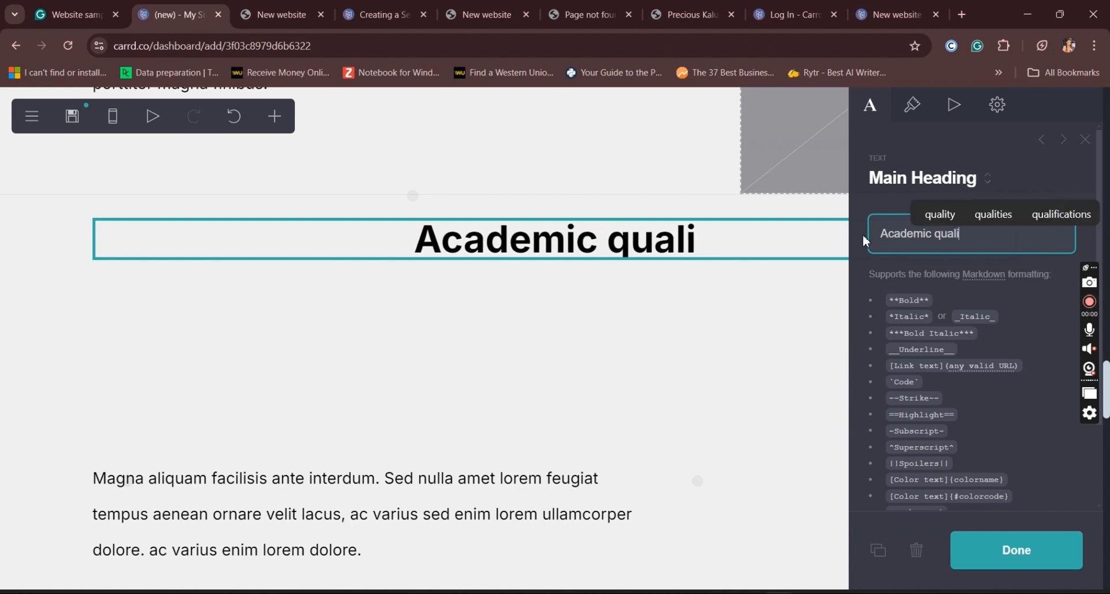
pyautogui.write('fication')
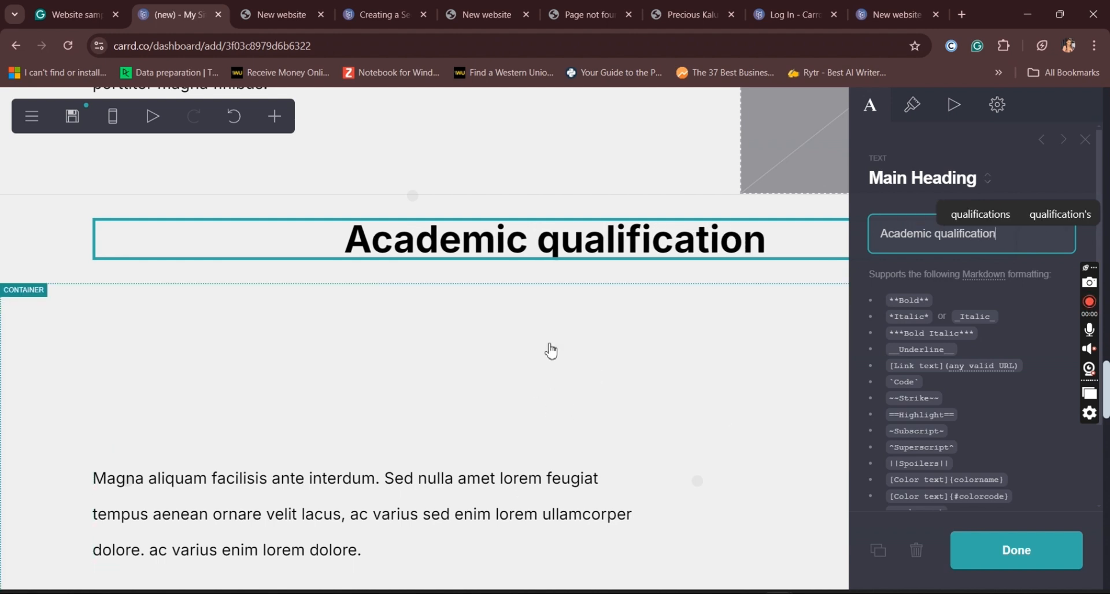
pyautogui.click(1043, 562)
# Step: Move the "Egestas diam" heading out of its container to directly above it and change its text to "Work History"
pyautogui.moveTo(1107, 386); pyautogui.dragTo(1107, 441)
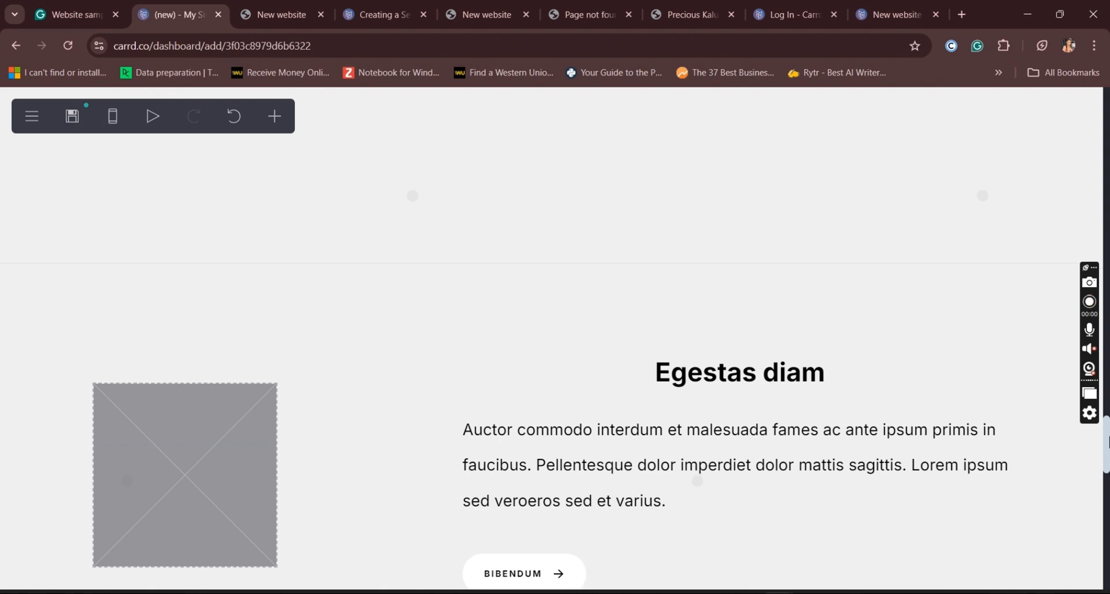
pyautogui.moveTo(709, 374); pyautogui.dragTo(578, 263)
pyautogui.click(584, 302)
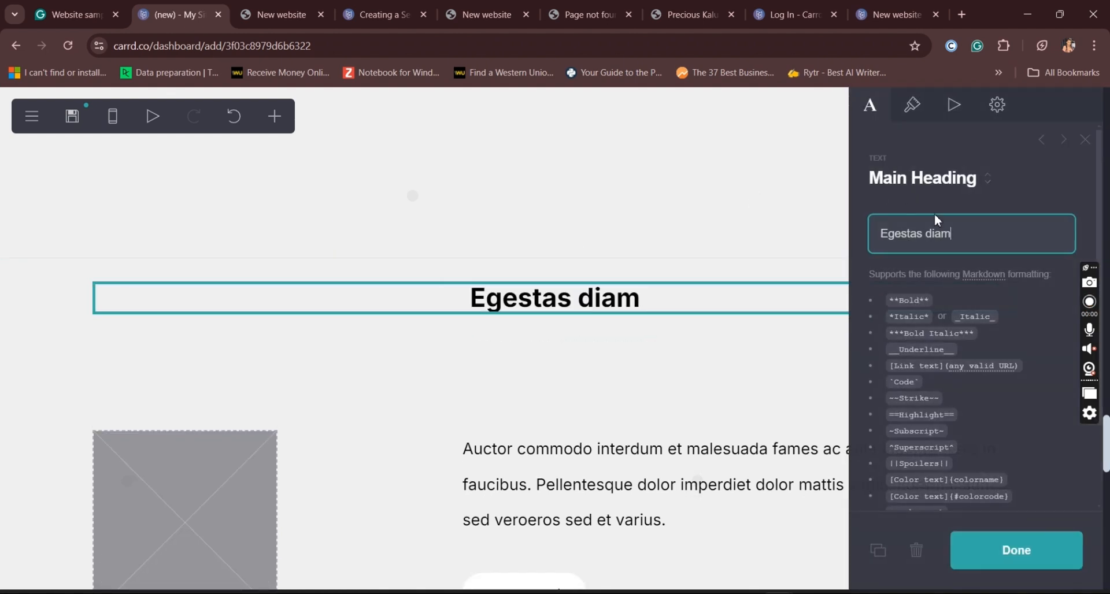
pyautogui.moveTo(861, 229); pyautogui.dragTo(848, 233)
pyautogui.write('WORK')
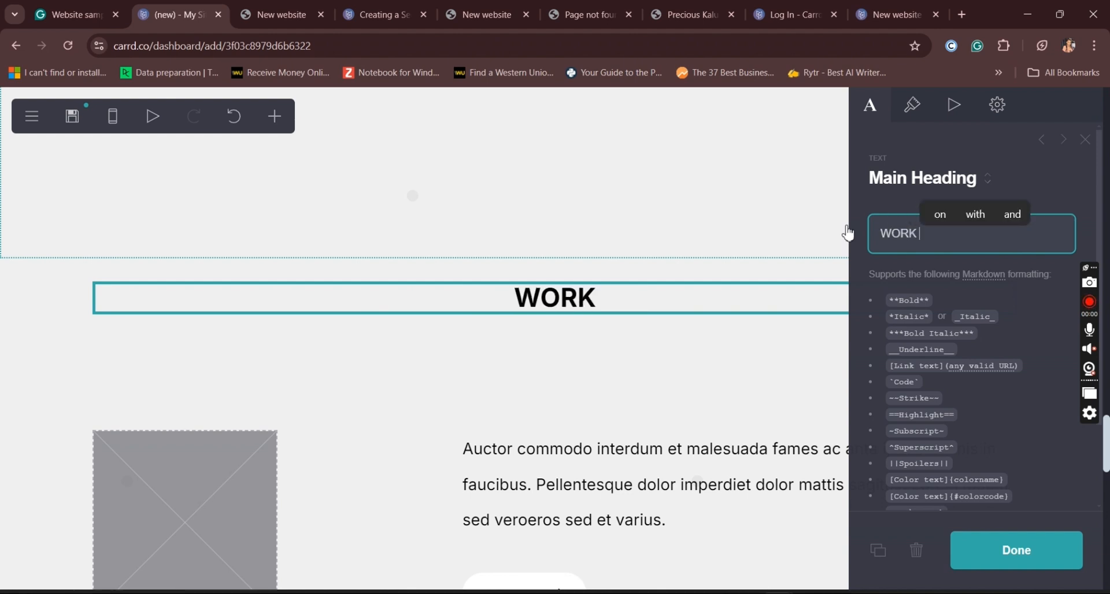
pyautogui.press('BackSpace')
pyautogui.press('BackSpace')
pyautogui.press('BackSpace')
pyautogui.write('o')
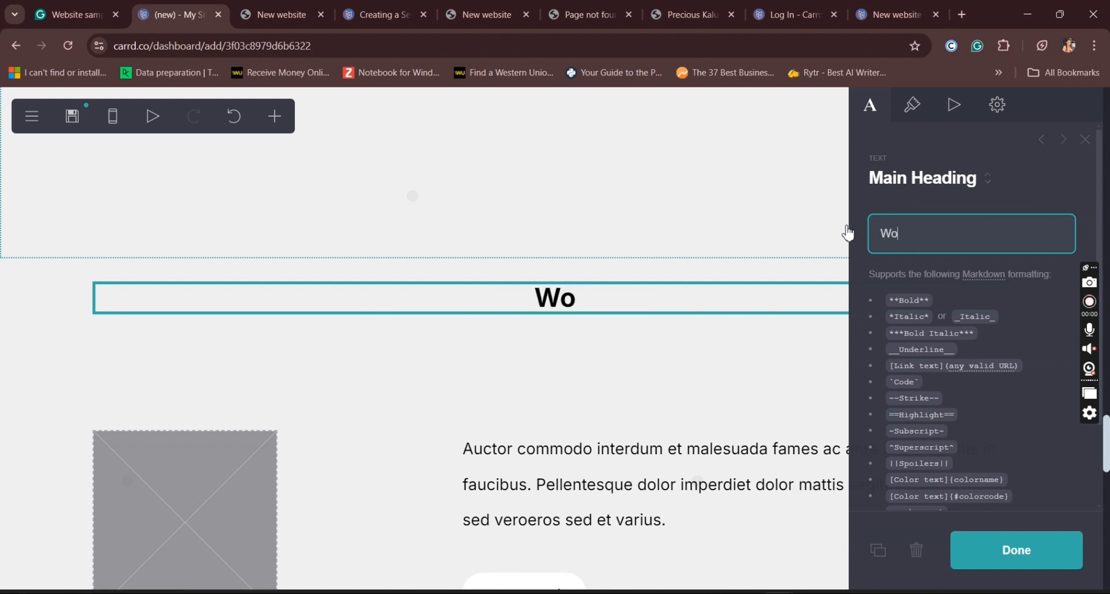
pyautogui.write('rk History')
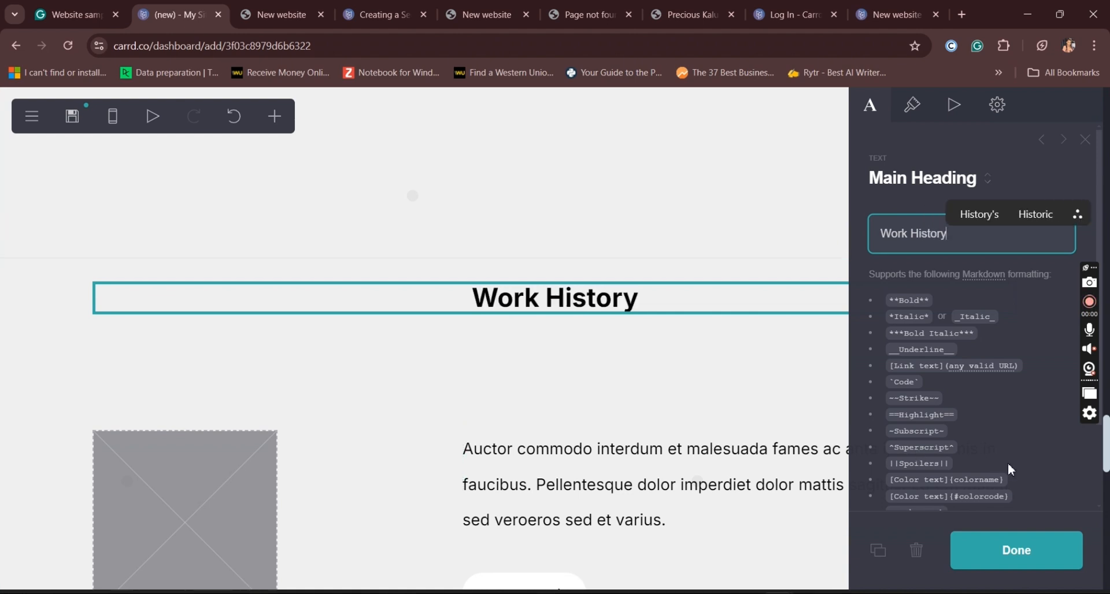
pyautogui.click(1038, 558)
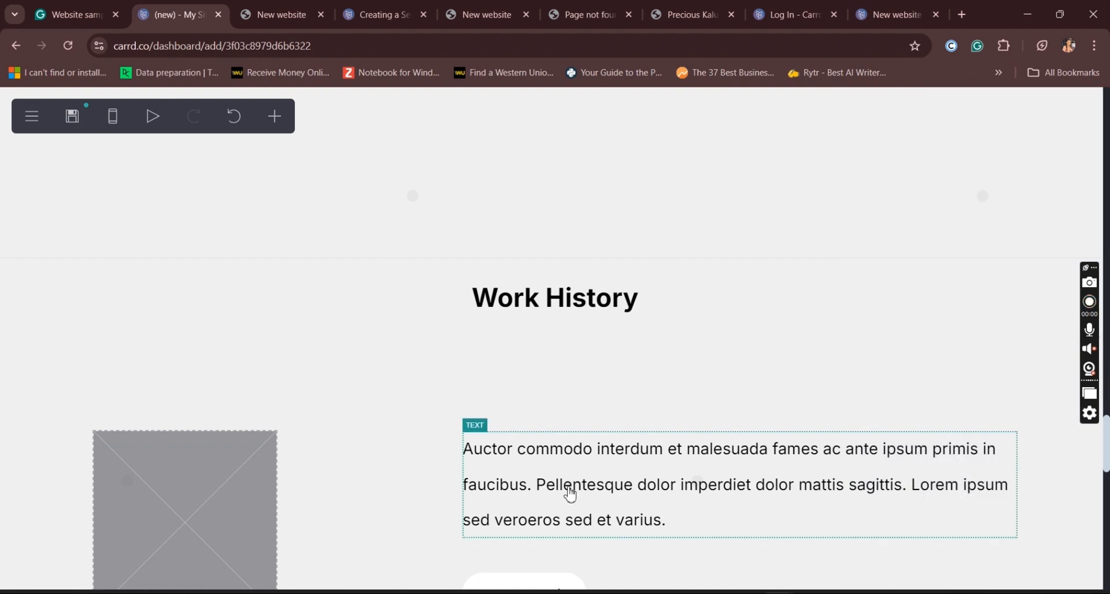
# Step: Delete the placeholder image and the "Bibendum" button from the container below the "Work History" heading
pyautogui.click(257, 498)
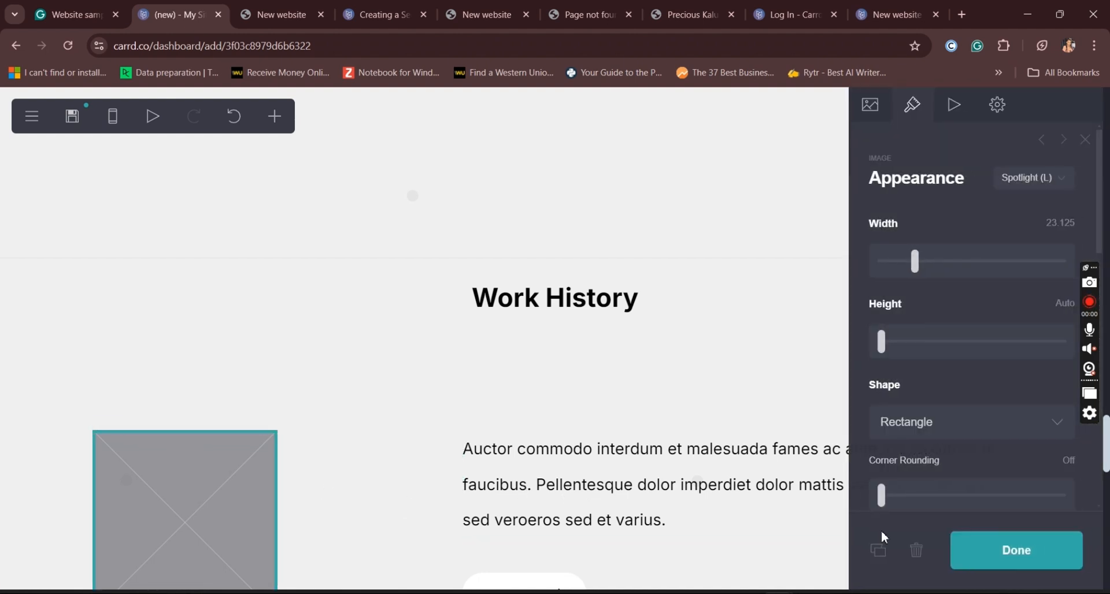
pyautogui.click(917, 560)
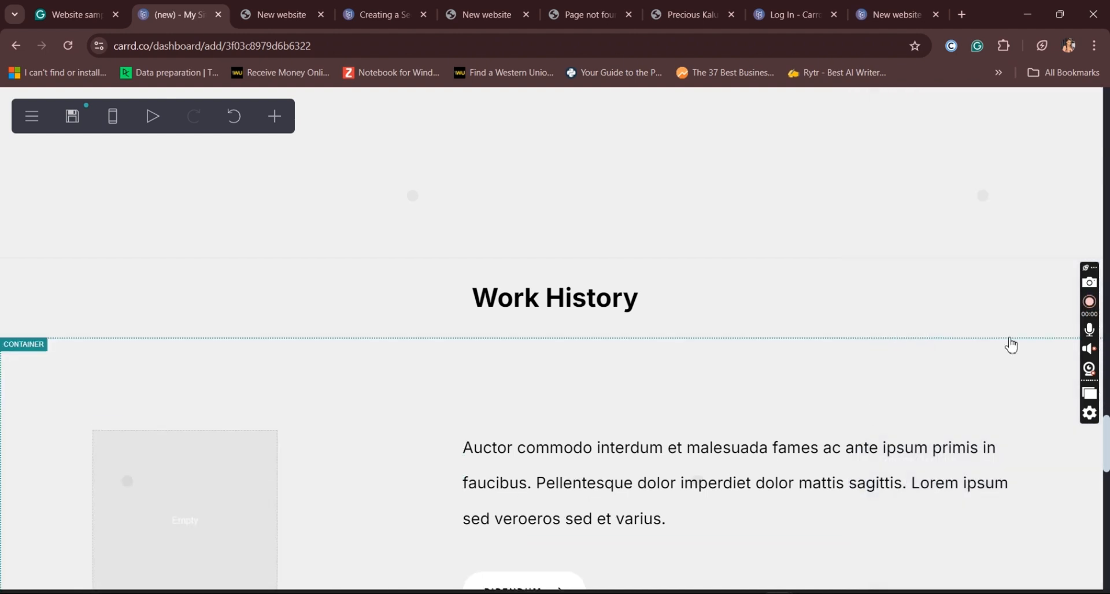
pyautogui.scroll(3, 1102, 460)
pyautogui.scroll(-6, 996, 429)
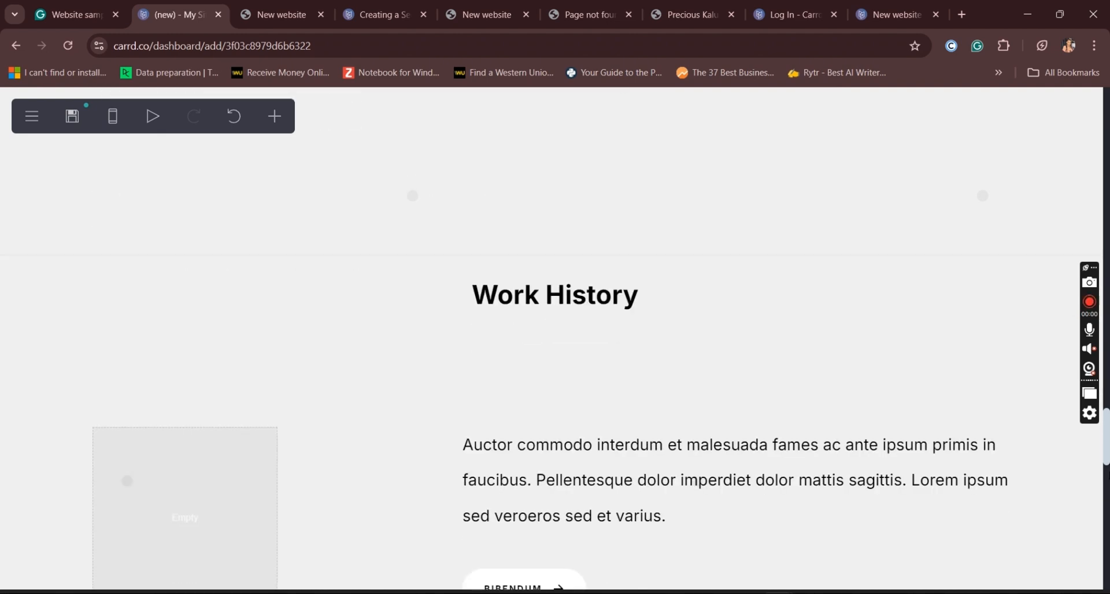
pyautogui.click(537, 439)
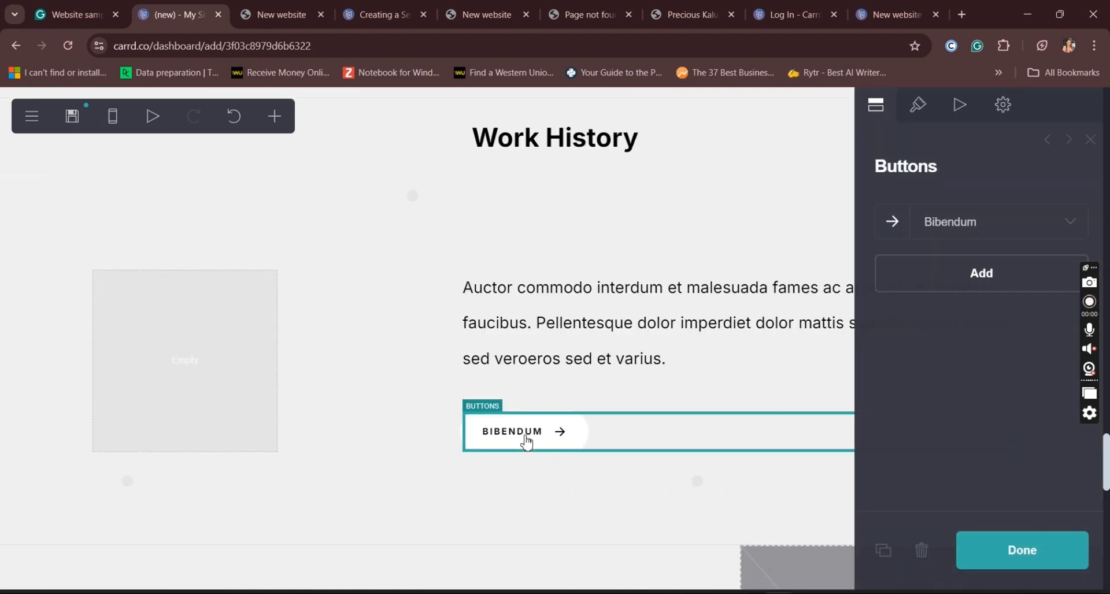
pyautogui.click(917, 552)
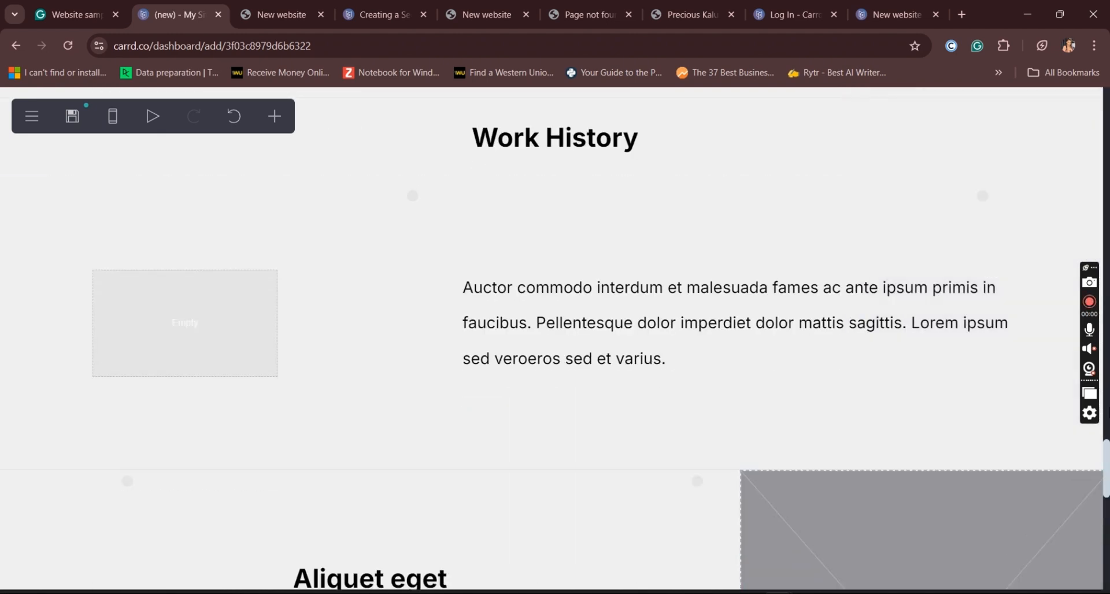
# Step: Delete the "Aliquet eget" container above the Contact section without preserving its contents
pyautogui.scroll(-2, 601, 370)
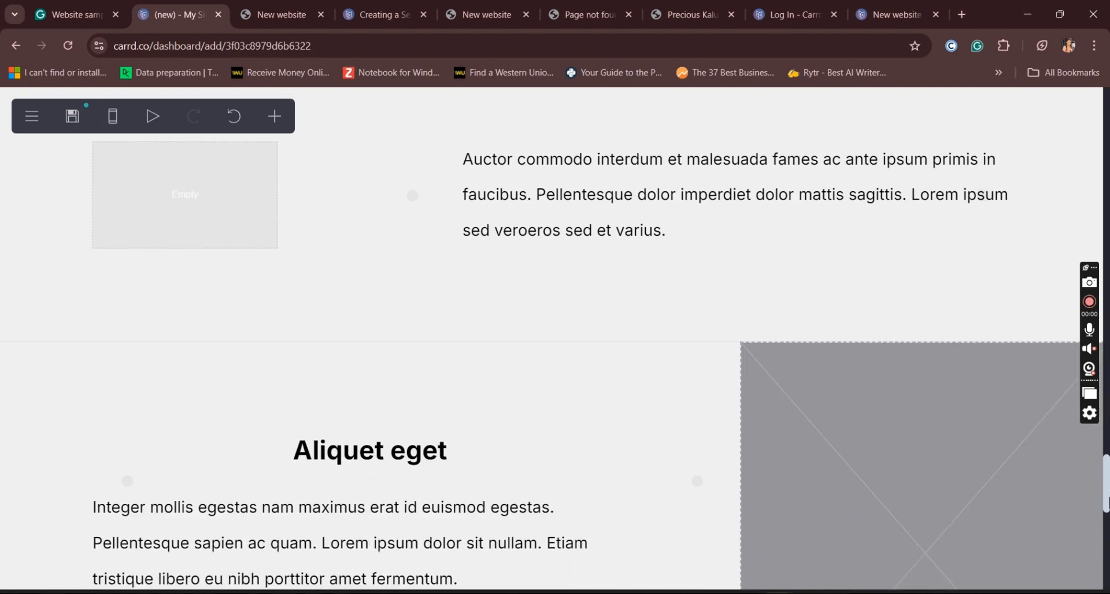
pyautogui.scroll(-8, 650, 492)
pyautogui.scroll(4, 650, 493)
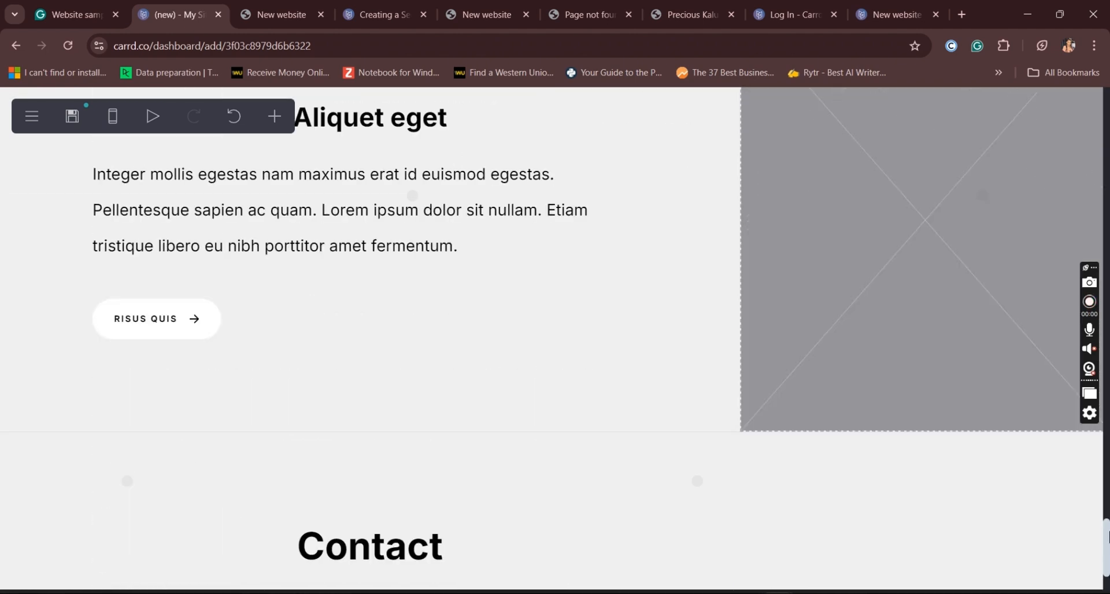
pyautogui.click(650, 493)
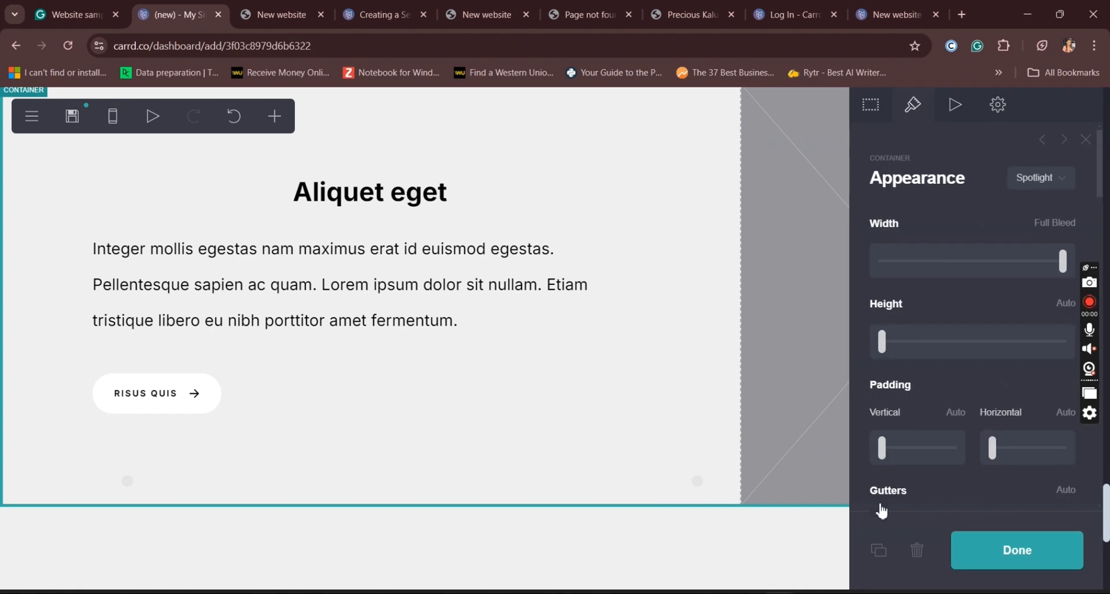
pyautogui.scroll(3, 1106, 512)
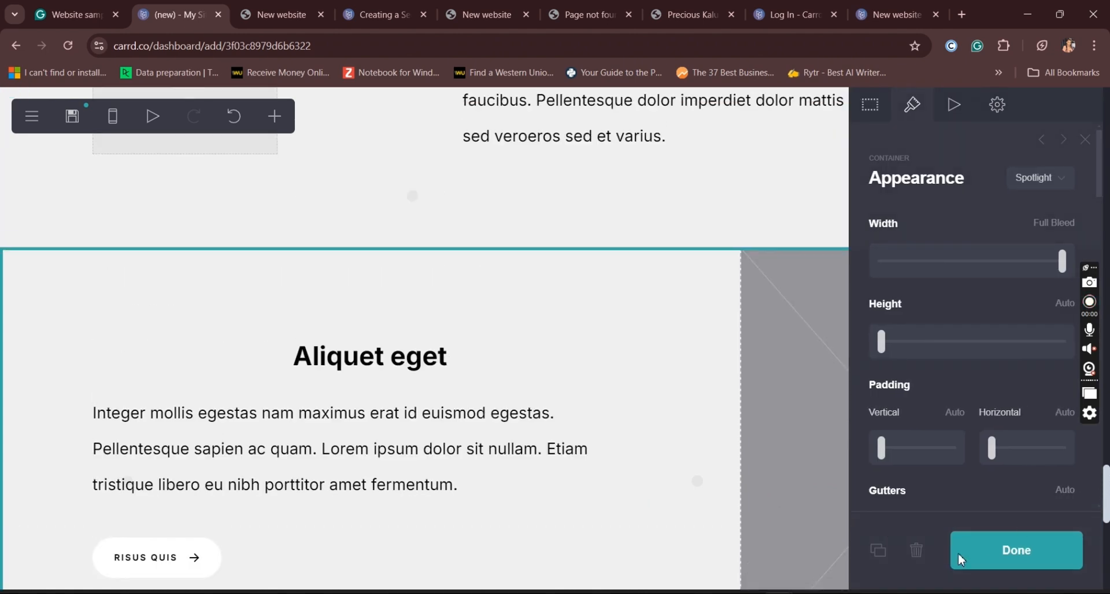
pyautogui.click(917, 551)
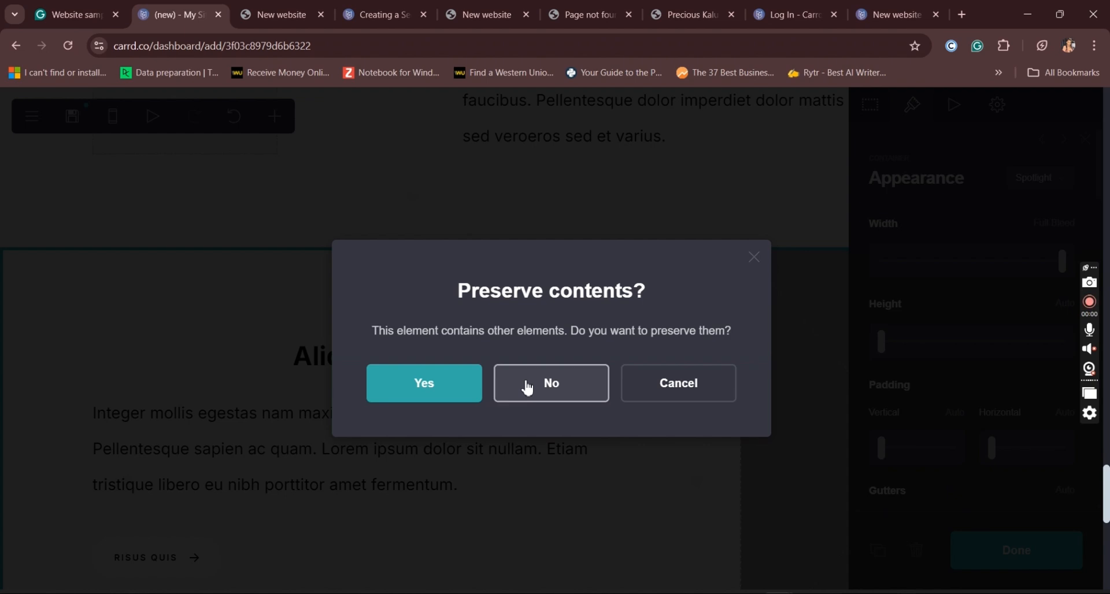
pyautogui.click(526, 386)
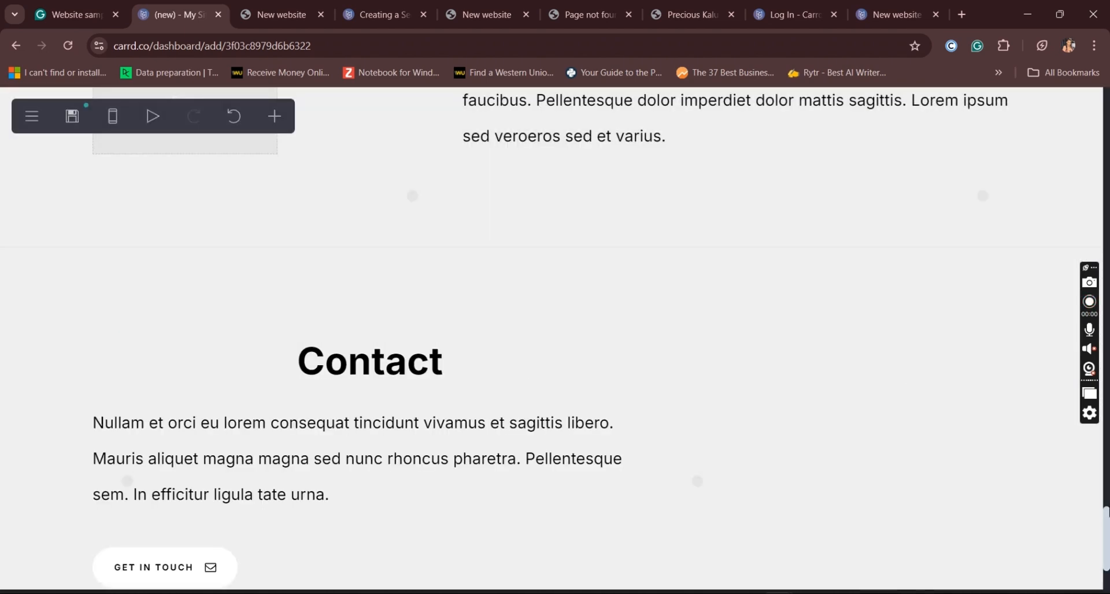
pyautogui.scroll(-3, 1107, 539)
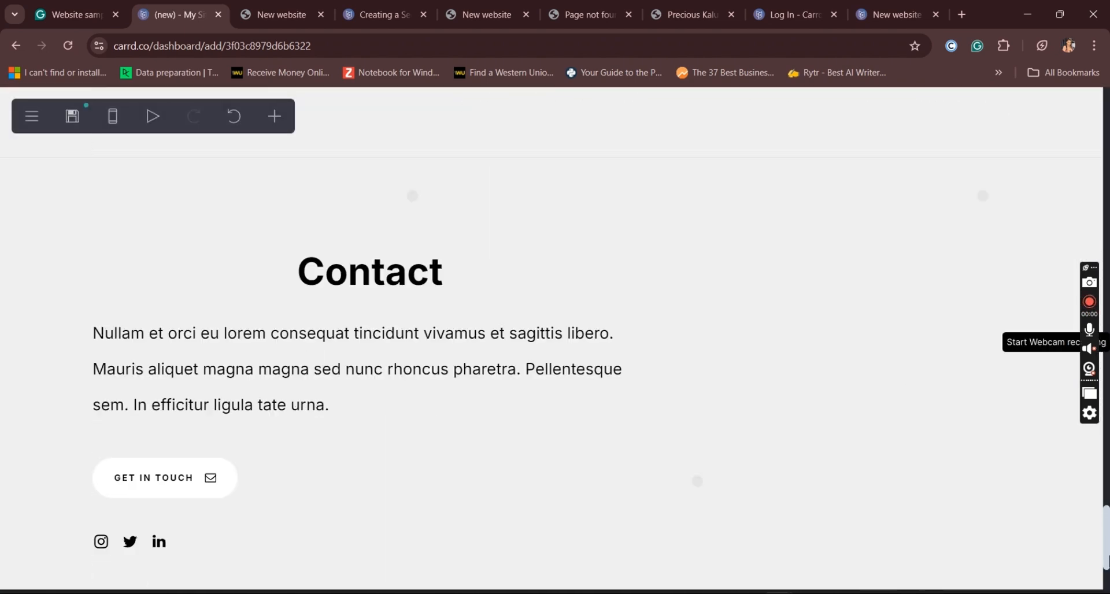
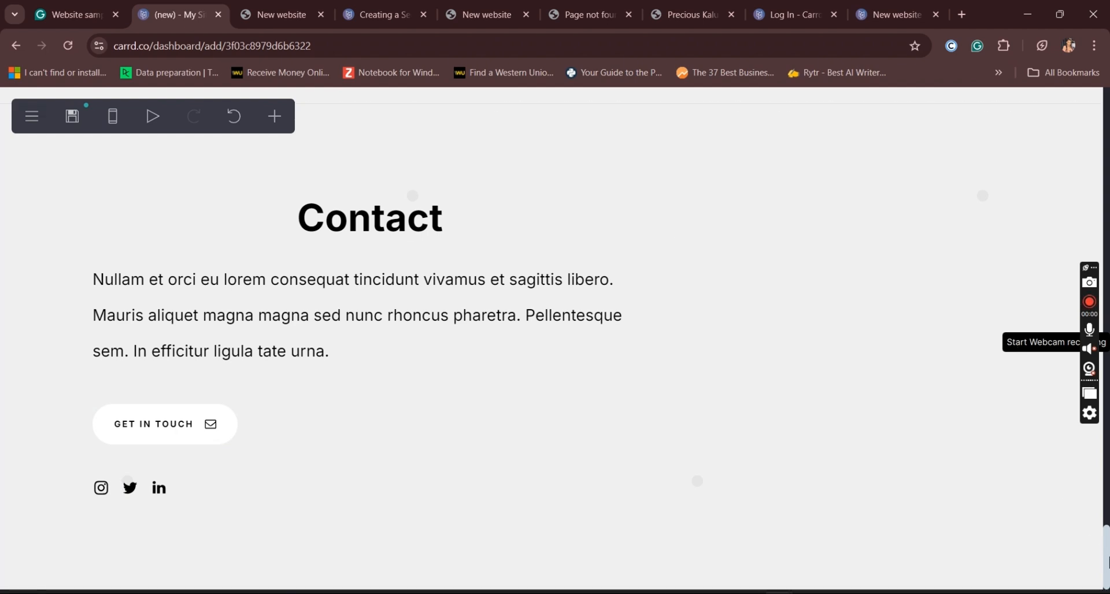
# Step: Open the appearance settings of the container that holds the "About" heading
pyautogui.moveTo(1109, 563); pyautogui.dragTo(1108, 528)
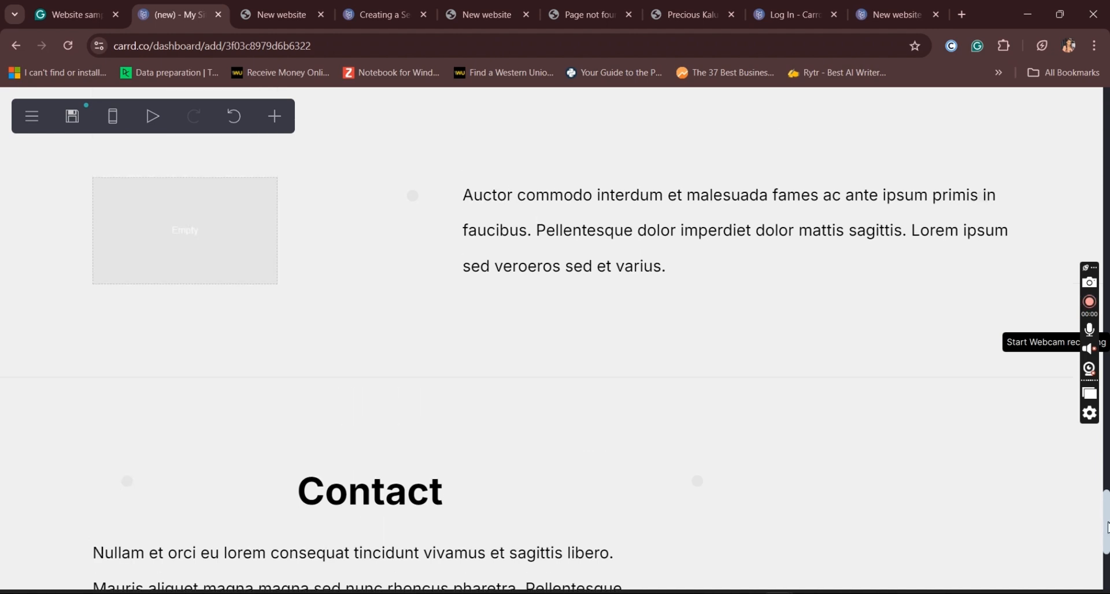
pyautogui.moveTo(1108, 527); pyautogui.dragTo(1105, 137)
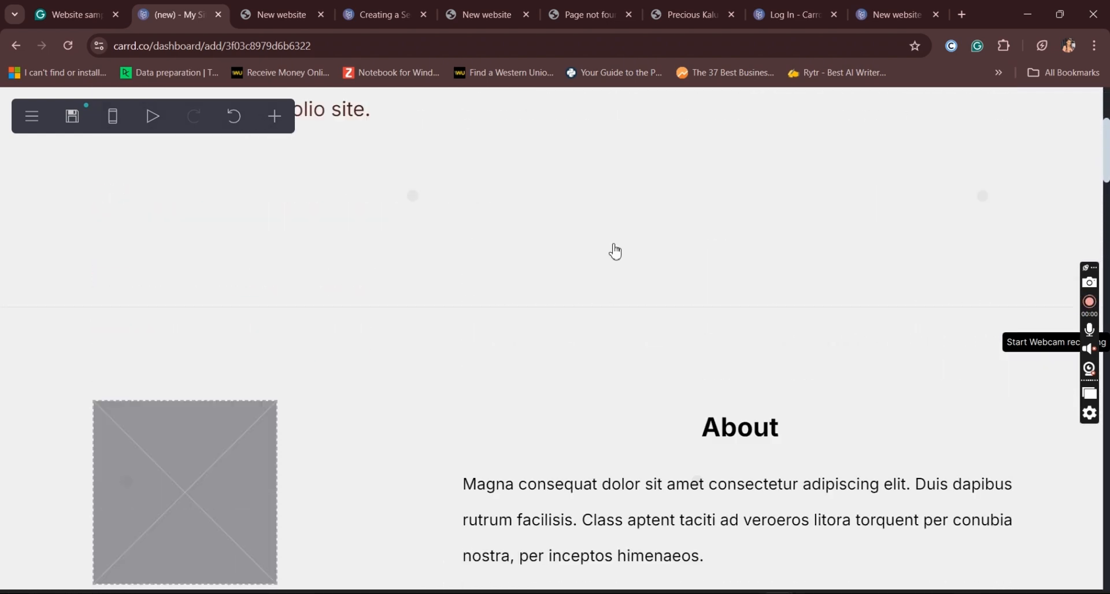
pyautogui.click(658, 341)
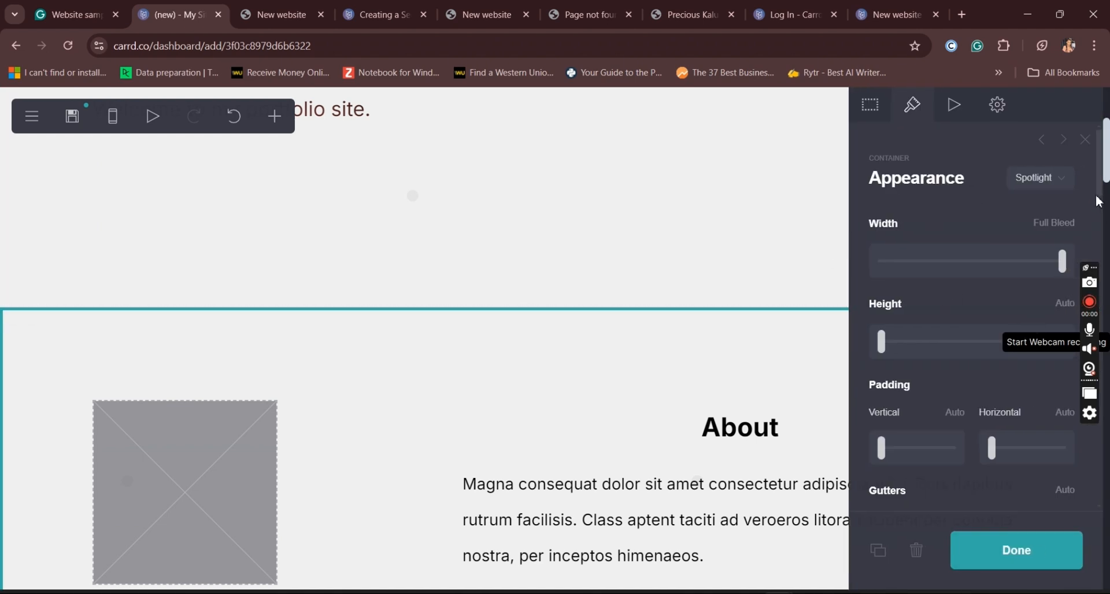
pyautogui.moveTo(1100, 195); pyautogui.dragTo(1108, 370)
pyautogui.scroll(2, 1108, 370)
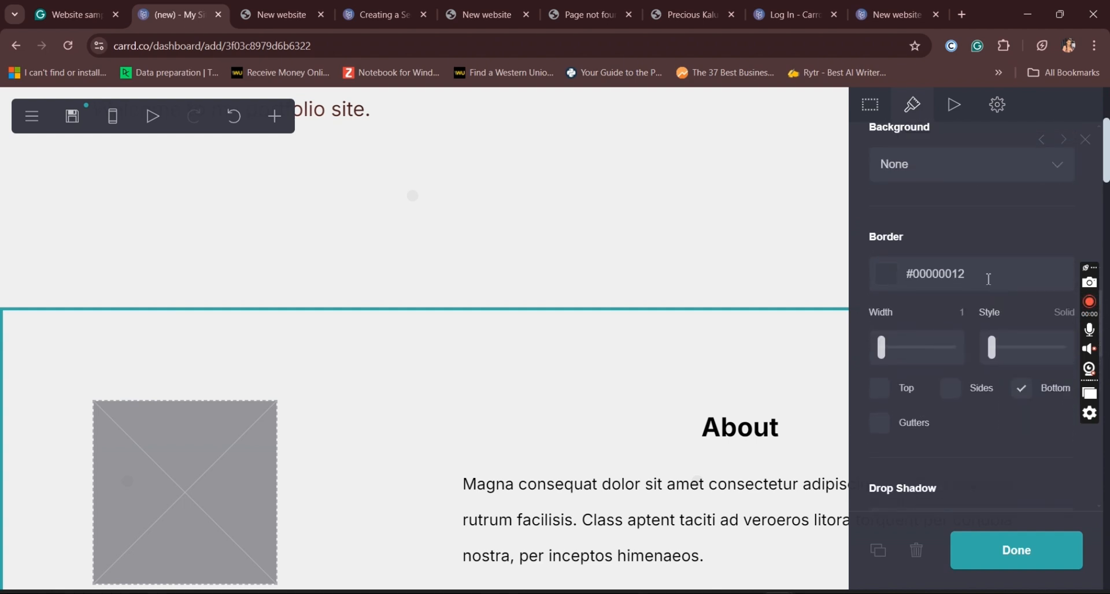
# Step: Try a semi-transparent red border, #D6363694, on the "About" container and undo the colour change
pyautogui.click(989, 279)
pyautogui.click(1011, 322)
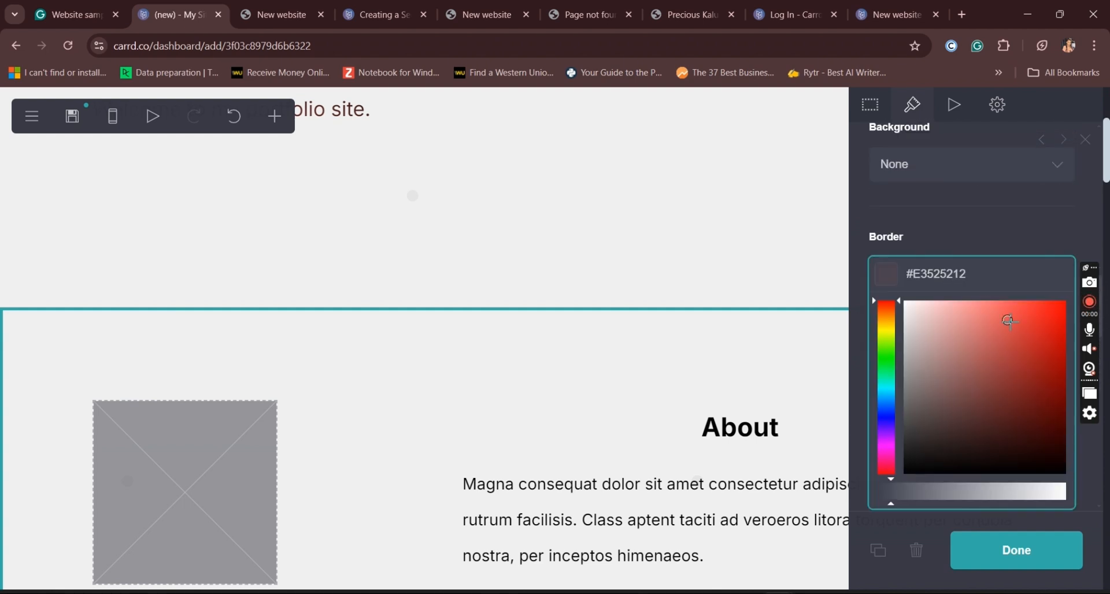
pyautogui.moveTo(1018, 322); pyautogui.dragTo(1035, 322)
pyautogui.click(982, 364)
pyautogui.click(956, 406)
pyautogui.click(1026, 350)
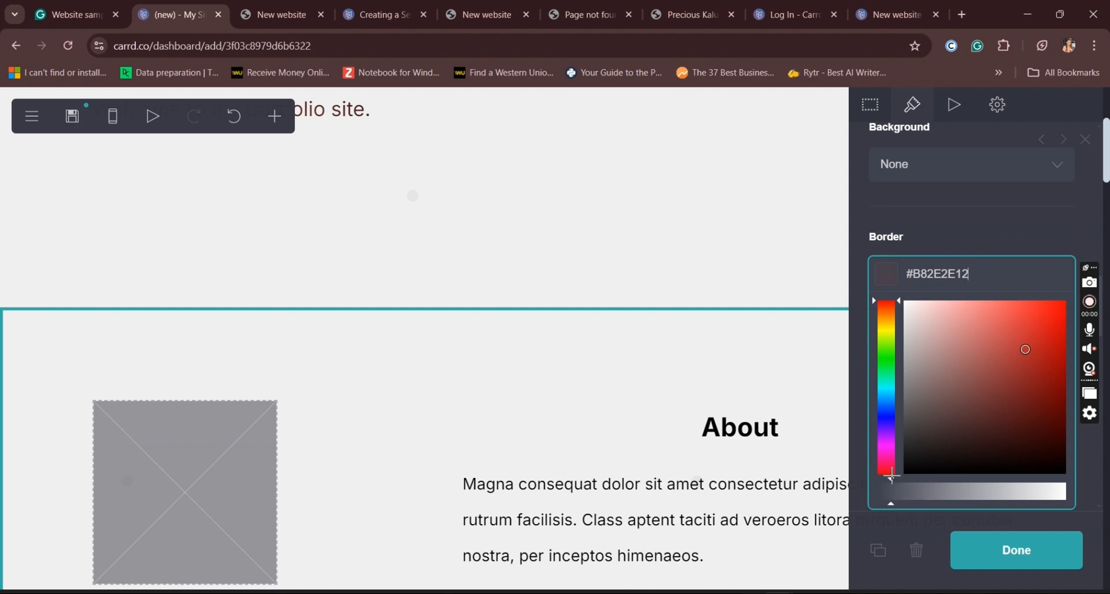
pyautogui.click(923, 488)
pyautogui.click(928, 492)
pyautogui.click(1053, 332)
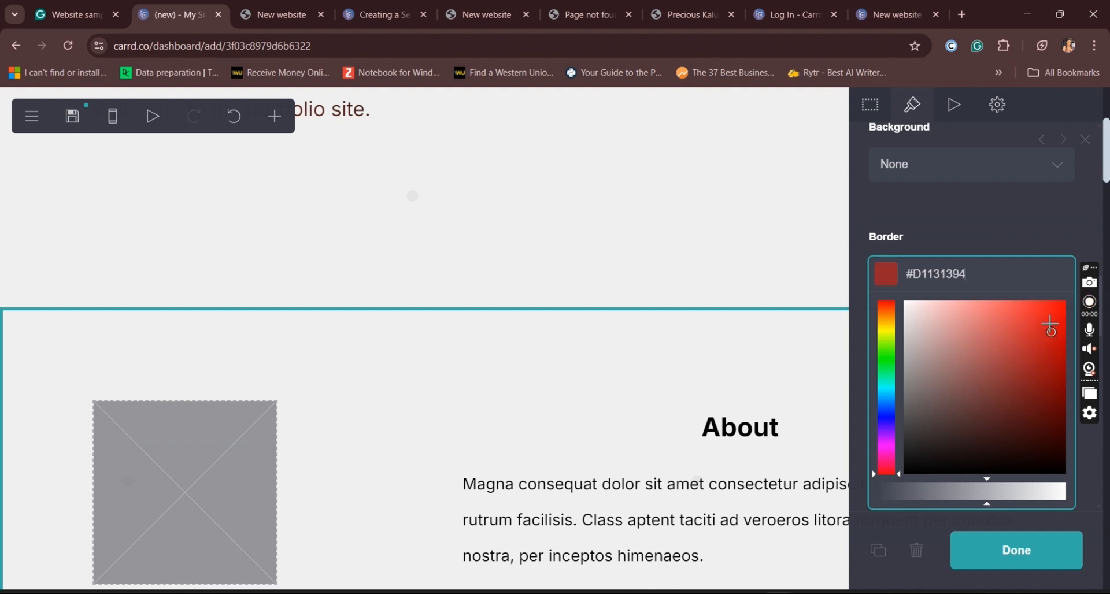
pyautogui.click(1027, 331)
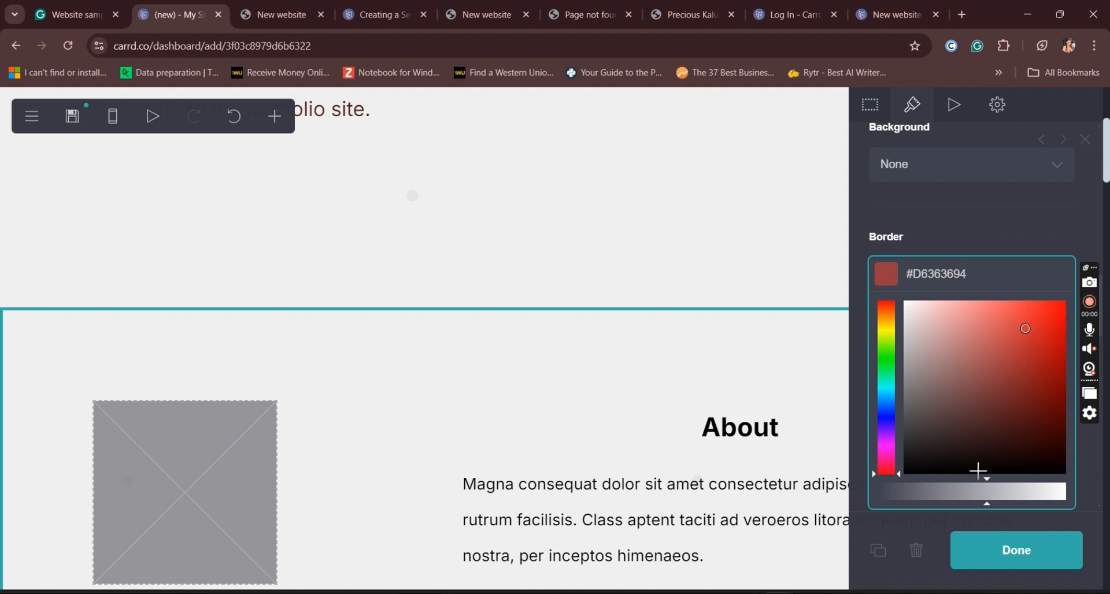
pyautogui.click(994, 239)
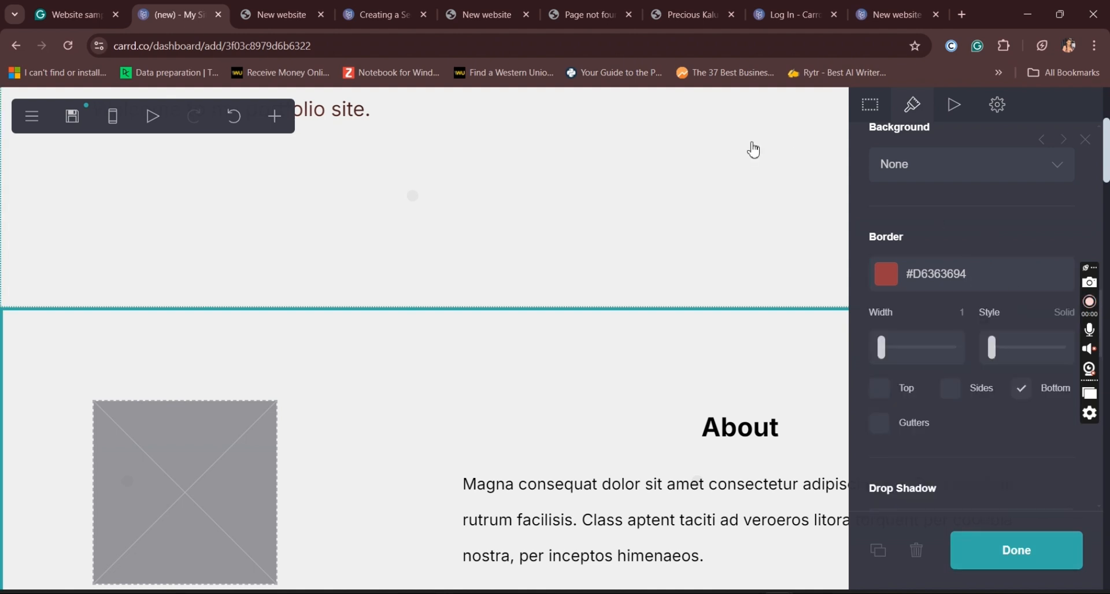
pyautogui.click(235, 117)
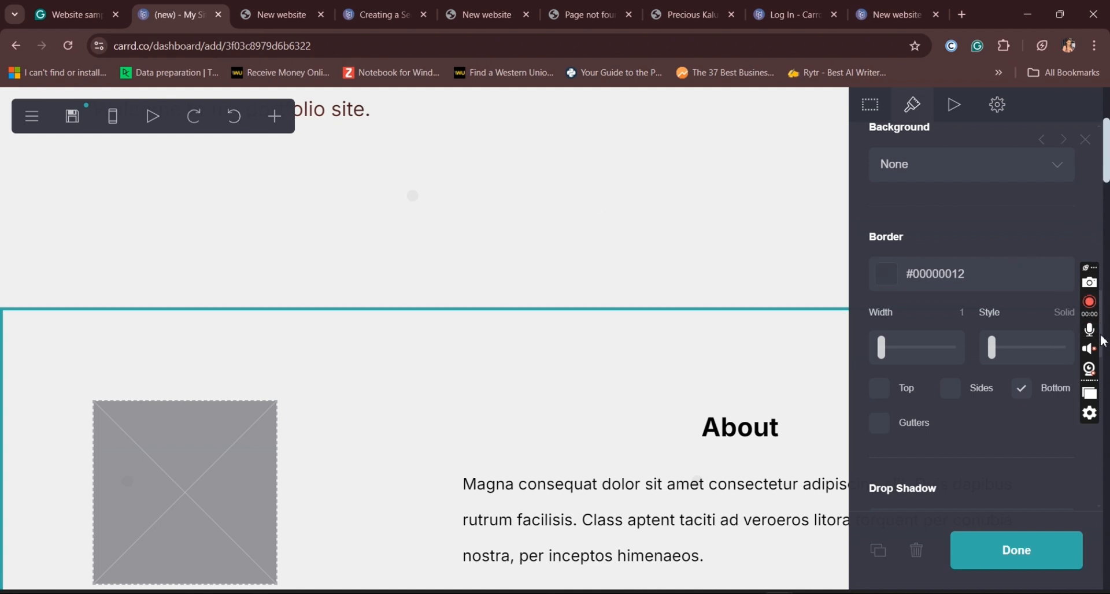
# Step: Give the "About" container a solid colour background in light red, #E38D8D
pyautogui.scroll(4, 1106, 324)
pyautogui.scroll(10, 1105, 301)
pyautogui.scroll(4, 1106, 301)
pyautogui.scroll(-9, 1105, 301)
pyautogui.scroll(-12, 972, 324)
pyautogui.scroll(4, 972, 324)
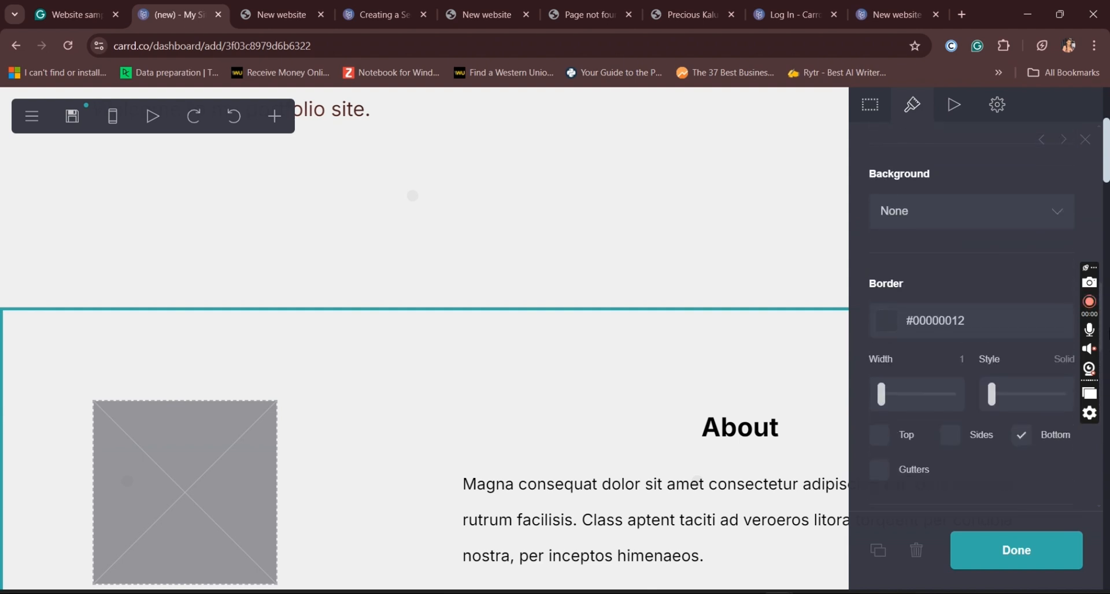
pyautogui.scroll(2, 1107, 320)
pyautogui.click(991, 303)
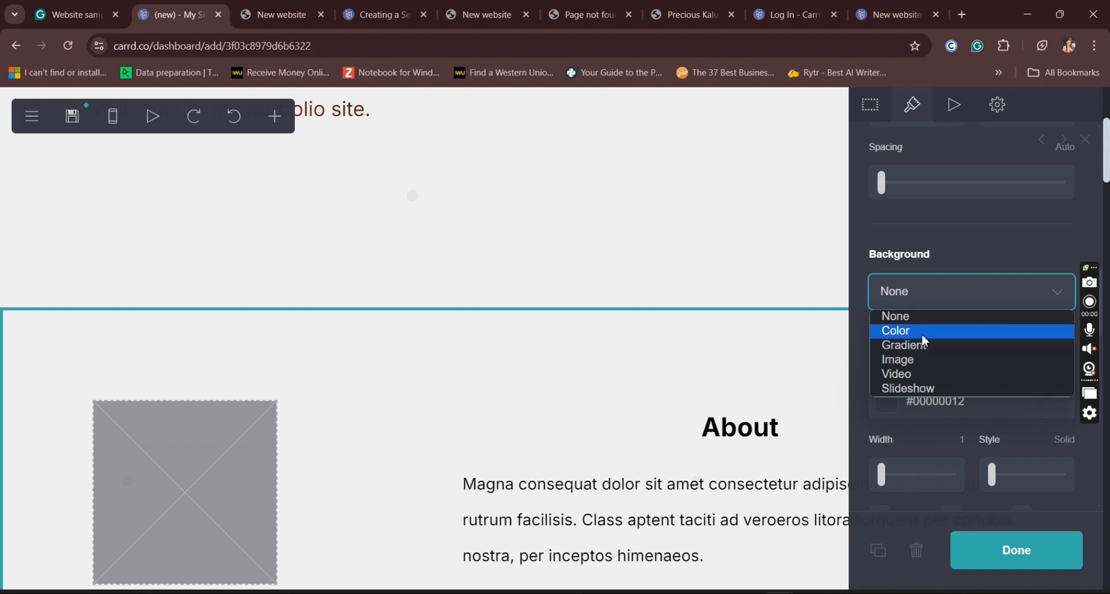
pyautogui.click(925, 340)
pyautogui.click(972, 350)
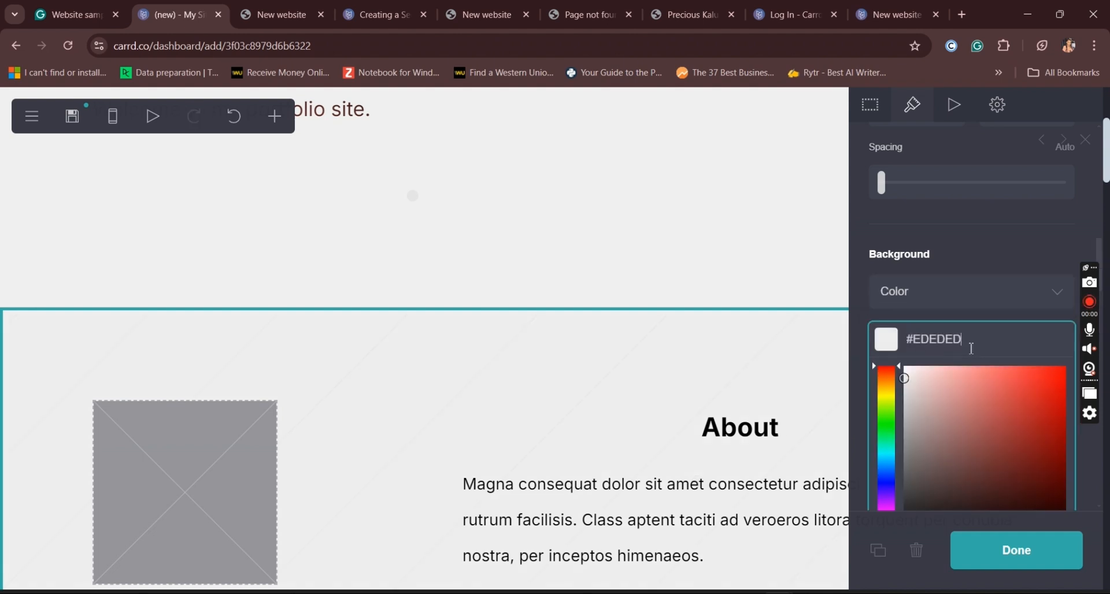
pyautogui.click(1044, 404)
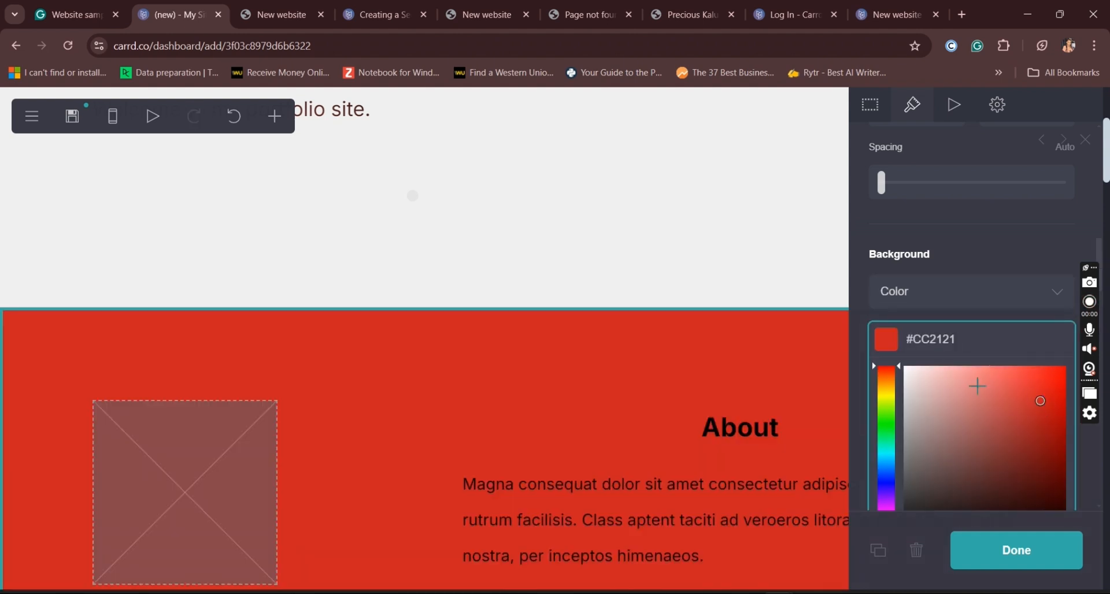
pyautogui.click(967, 388)
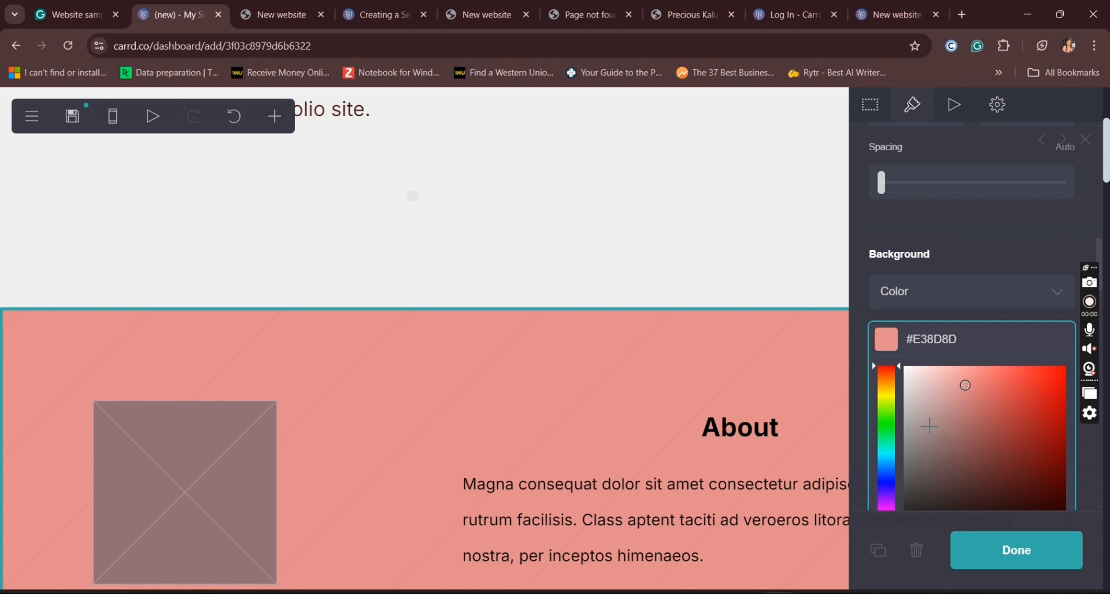
pyautogui.moveTo(986, 332); pyautogui.dragTo(908, 341)
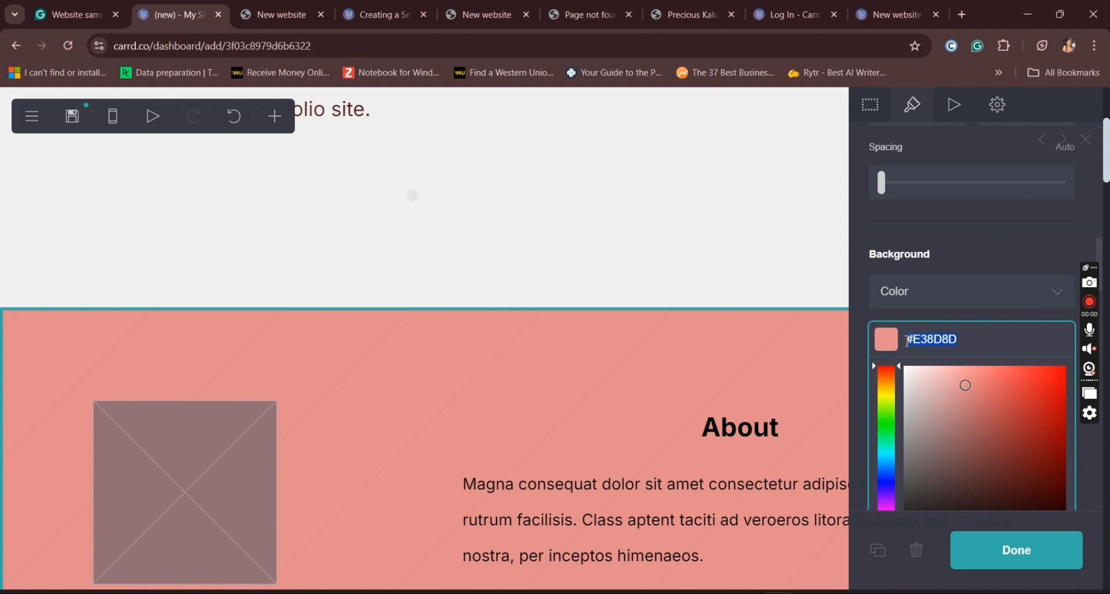
# Step: Reduce the height of the header container that holds the "Welcome to my portfolio site." text
pyautogui.moveTo(1105, 133); pyautogui.dragTo(1104, 235)
pyautogui.scroll(10, 1102, 255)
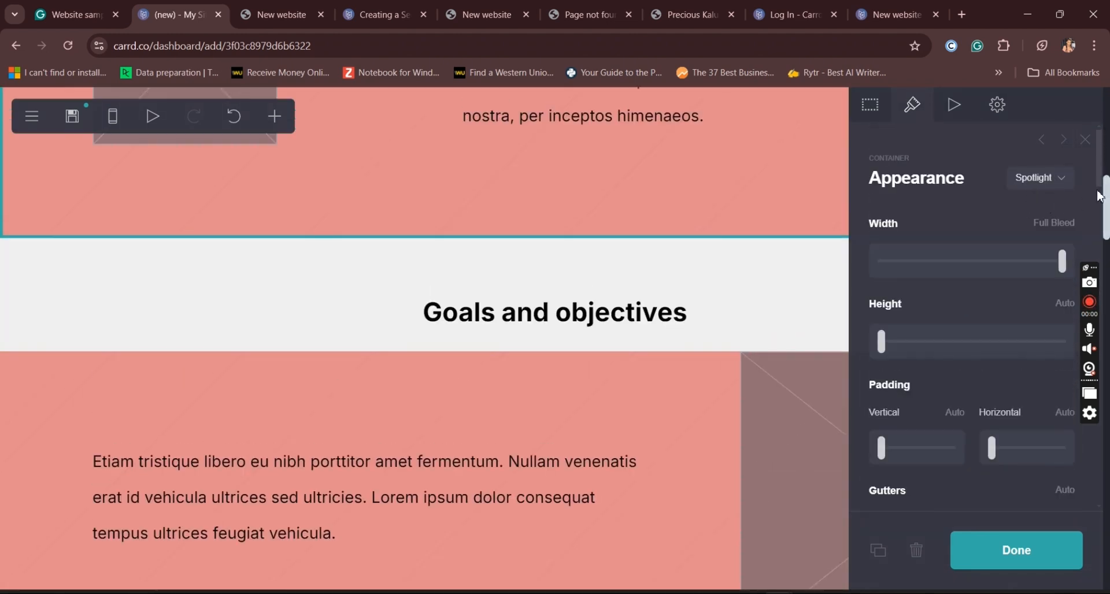
pyautogui.moveTo(1108, 208); pyautogui.dragTo(1106, 118)
pyautogui.click(522, 196)
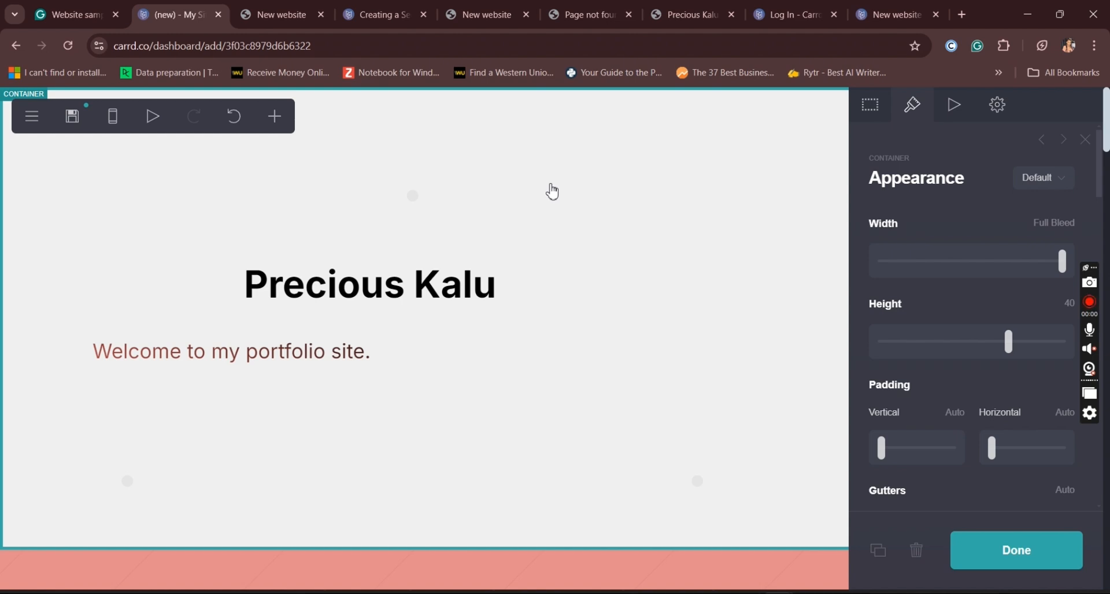
pyautogui.moveTo(1009, 352); pyautogui.dragTo(911, 360)
pyautogui.moveTo(1097, 185); pyautogui.dragTo(1101, 235)
# Step: Switch the editor to mobile view and open the appearance settings of the gallery below the "Work results" heading
pyautogui.click(120, 123)
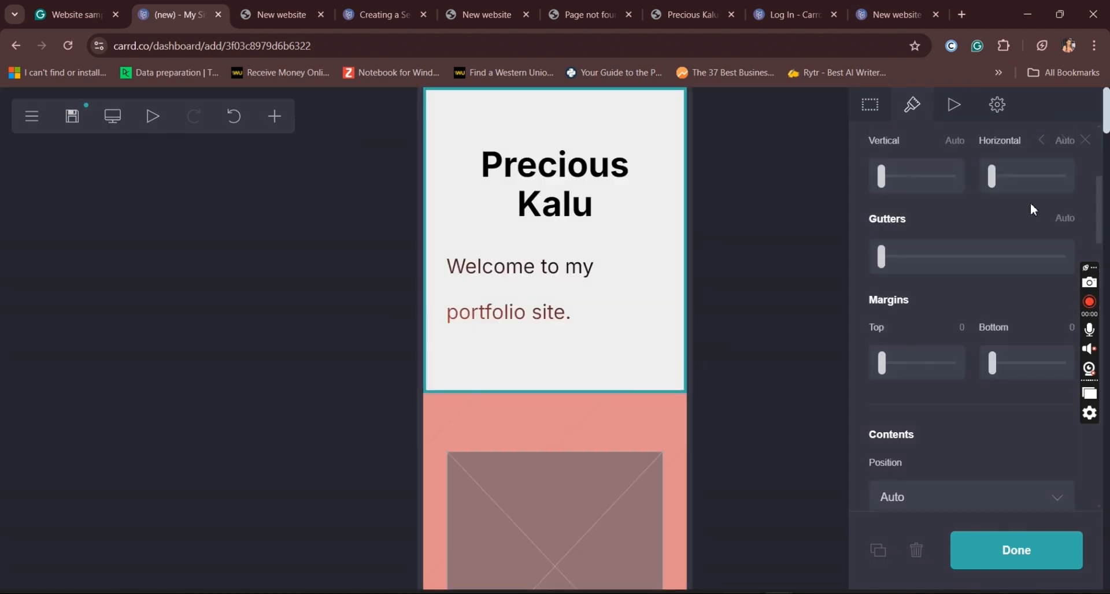
pyautogui.moveTo(1107, 128); pyautogui.dragTo(1108, 385)
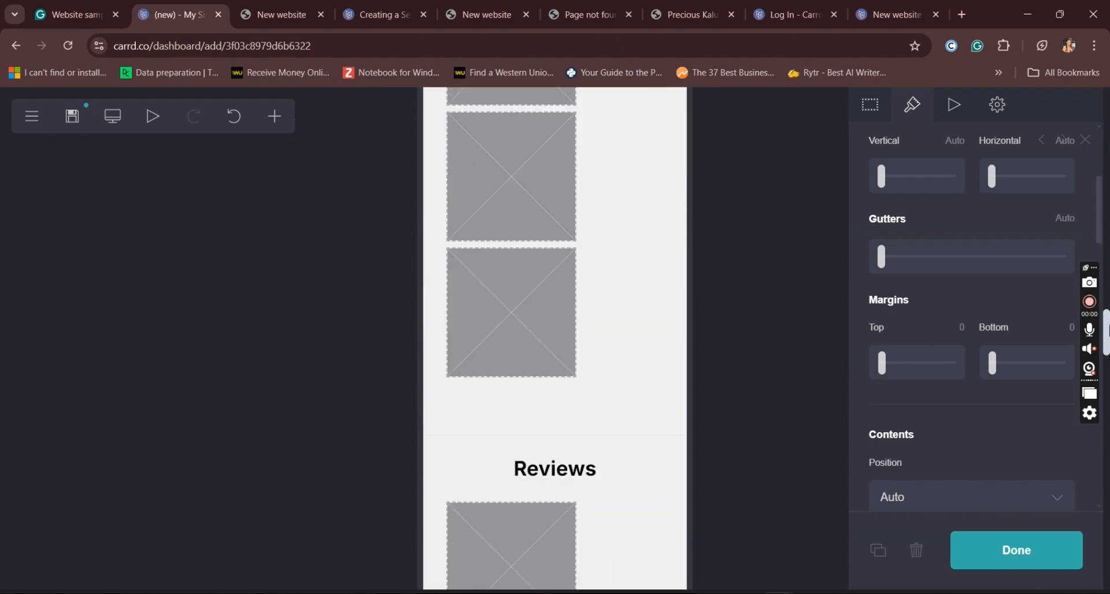
pyautogui.moveTo(1109, 304); pyautogui.dragTo(1109, 267)
pyautogui.click(546, 508)
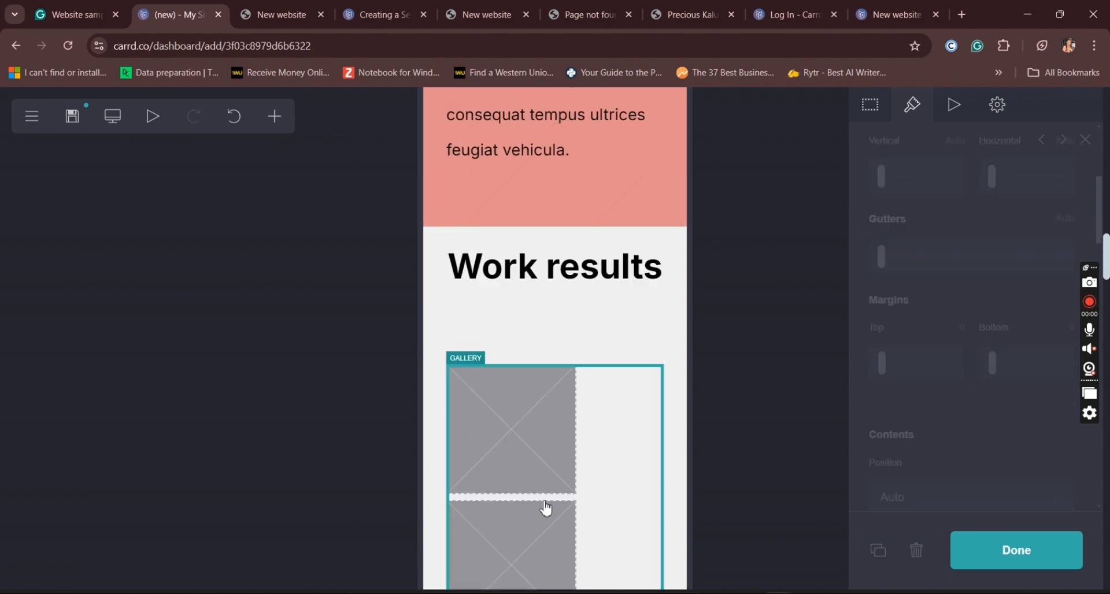
pyautogui.click(909, 111)
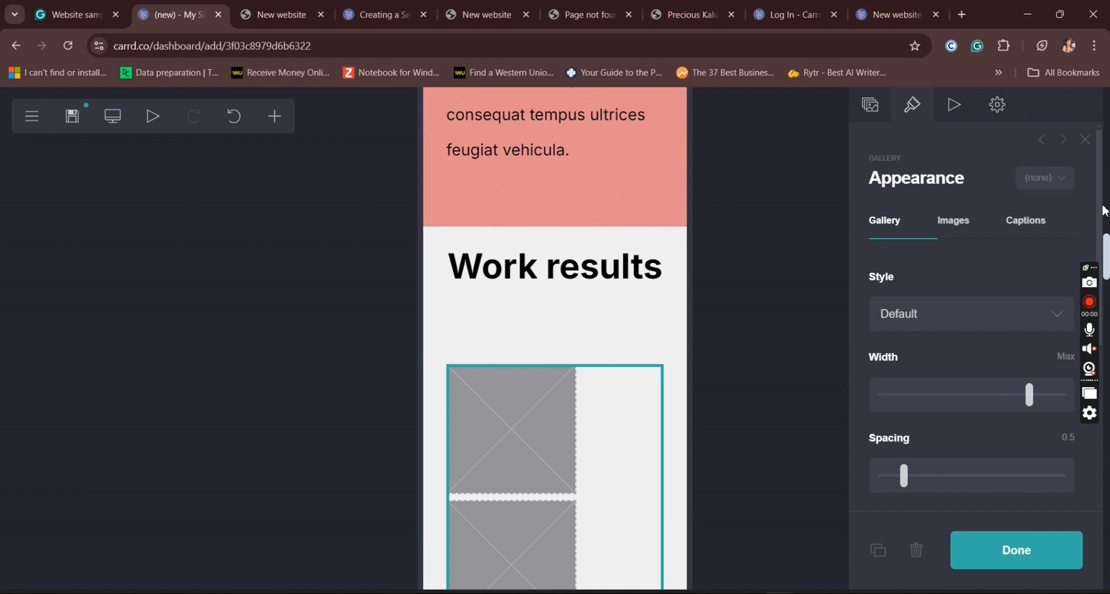
pyautogui.scroll(-1, 1102, 220)
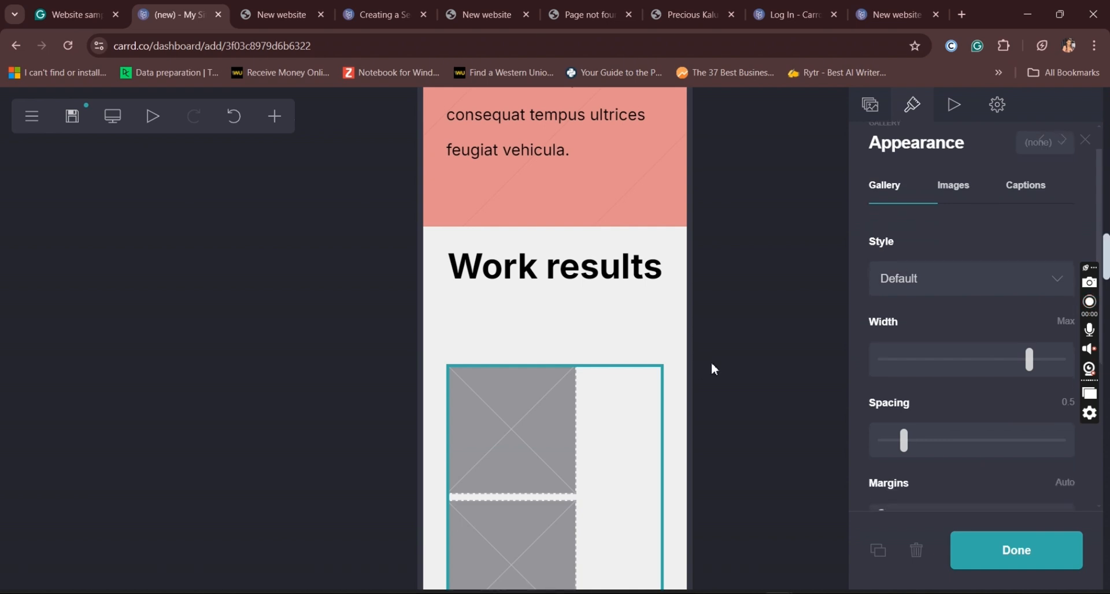
pyautogui.click(1035, 553)
pyautogui.click(585, 450)
# Step: Switch the "Work results" gallery's mobile optimization to Manual
pyautogui.moveTo(1101, 213); pyautogui.dragTo(1102, 467)
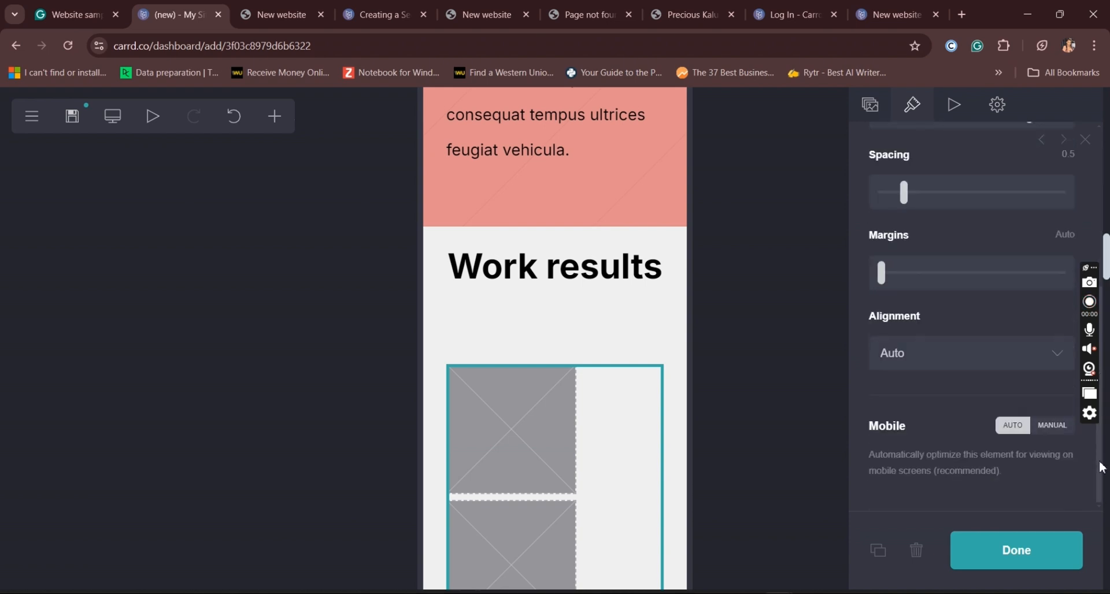
pyautogui.click(1047, 428)
pyautogui.scroll(-4, 1044, 427)
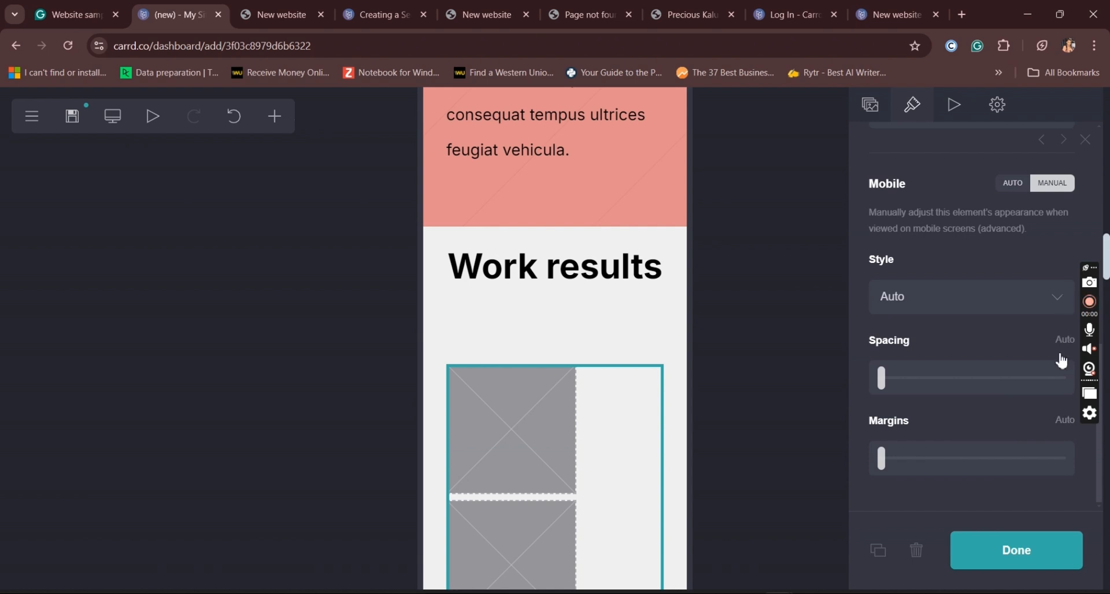
# Step: Try the Full mobile style on the "Work results" gallery and return it to Auto
pyautogui.click(1050, 306)
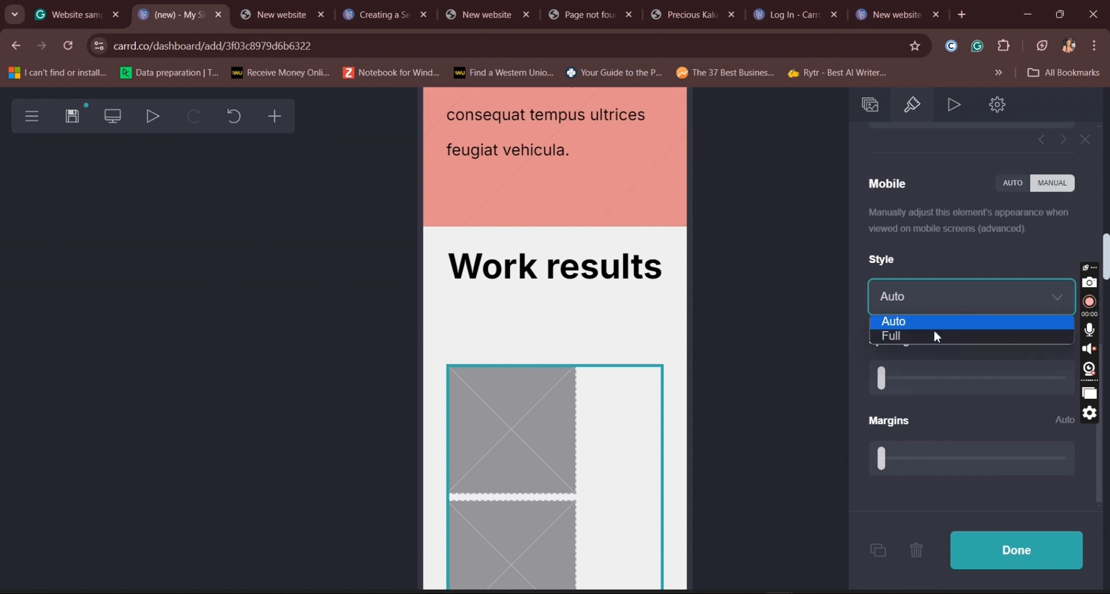
pyautogui.click(917, 341)
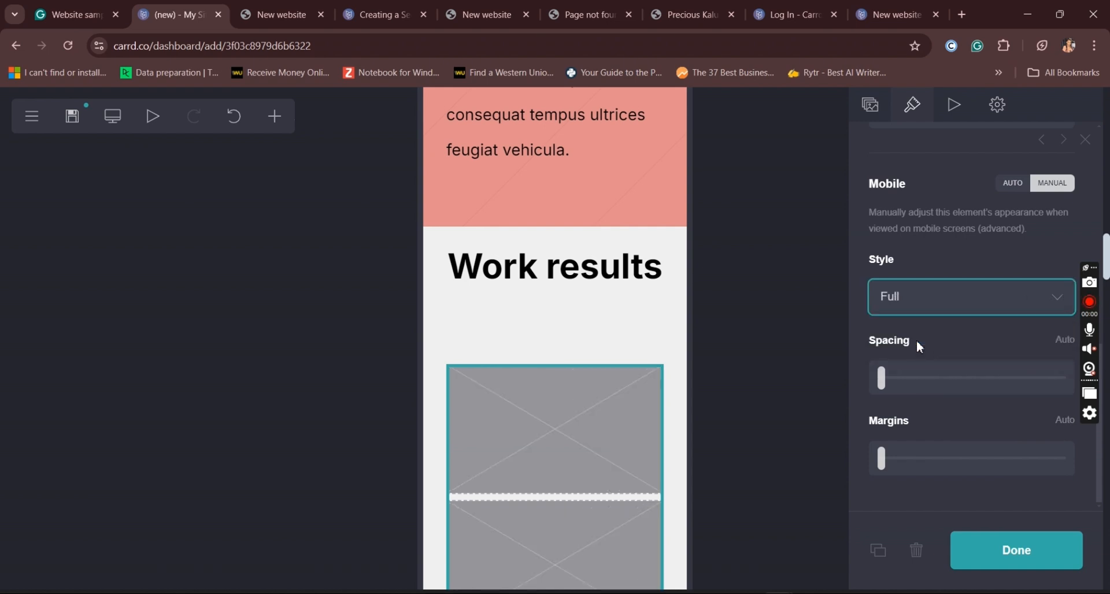
pyautogui.click(970, 297)
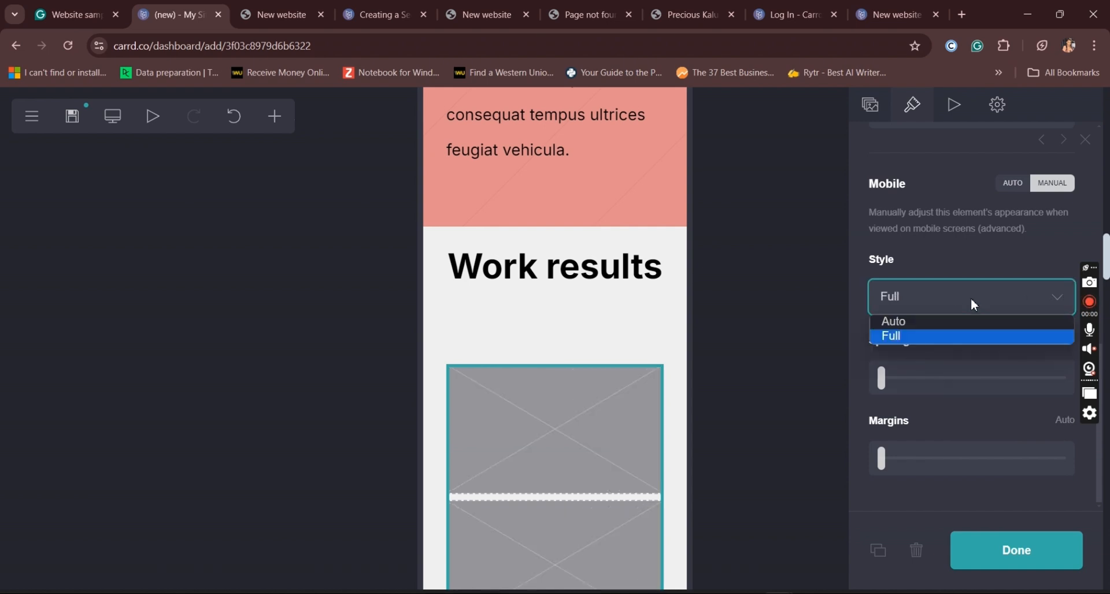
pyautogui.click(918, 324)
# Step: Set the "Work results" gallery's mobile spacing to 0.625 and its mobile style to Full
pyautogui.click(885, 379)
pyautogui.moveTo(887, 383); pyautogui.dragTo(916, 394)
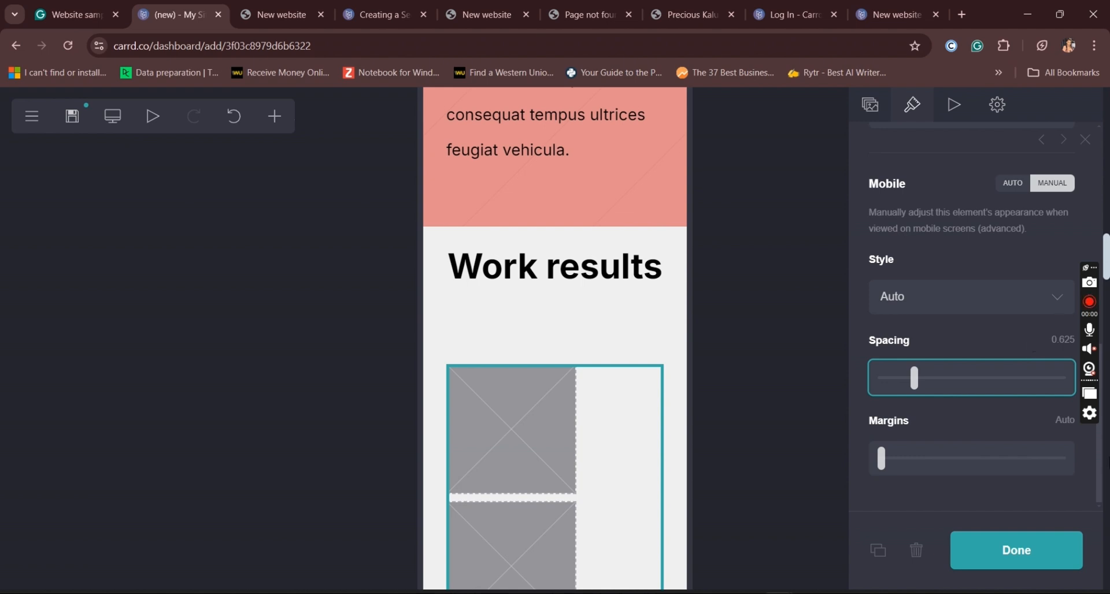
pyautogui.click(1099, 481)
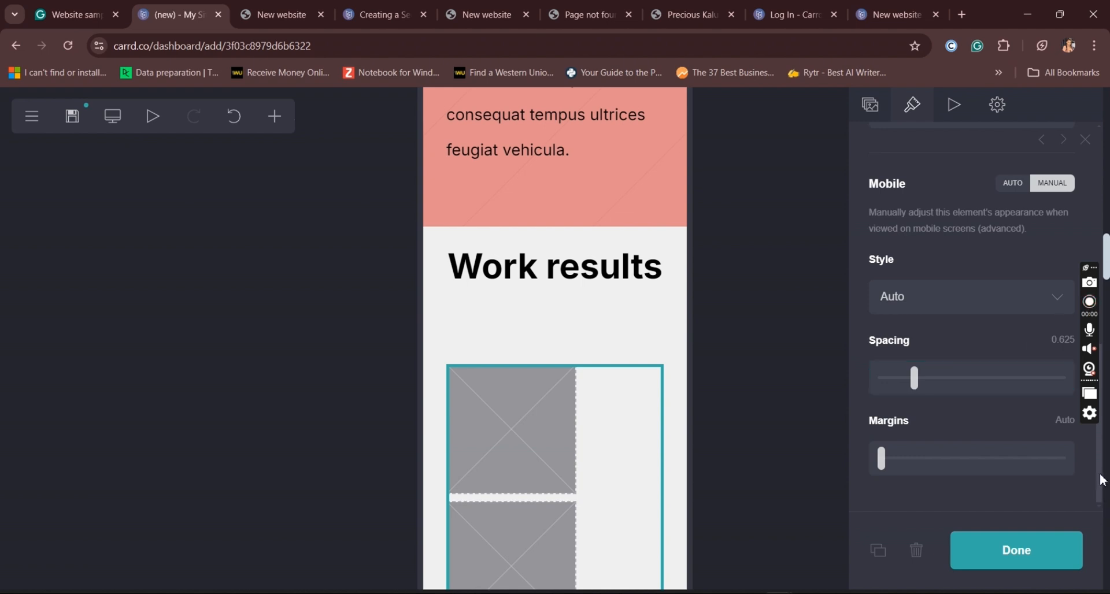
pyautogui.scroll(3, 1099, 474)
pyautogui.scroll(-2, 932, 330)
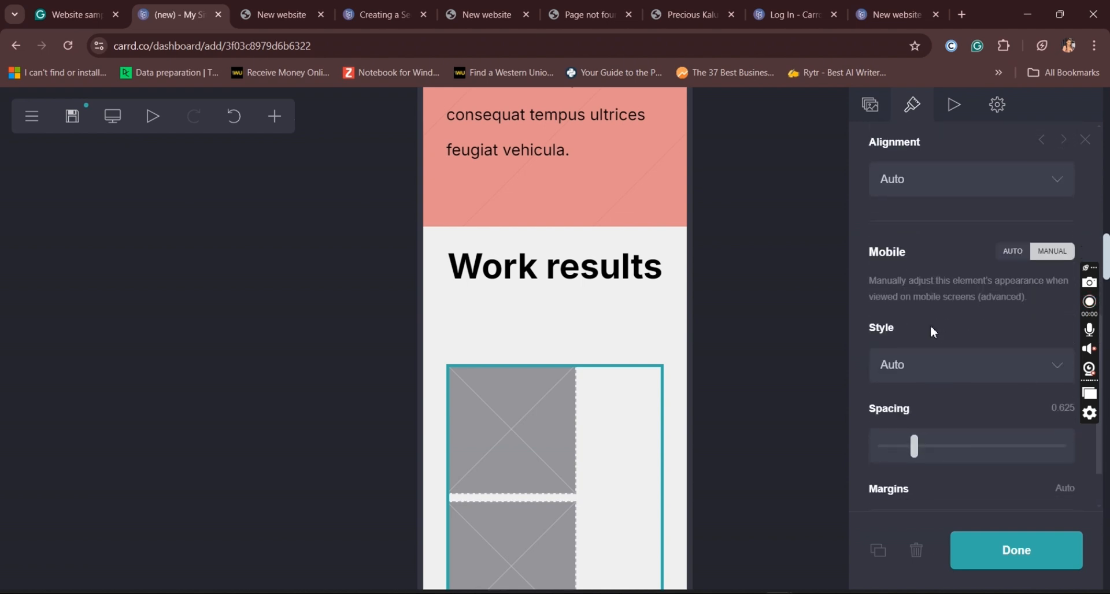
pyautogui.click(913, 365)
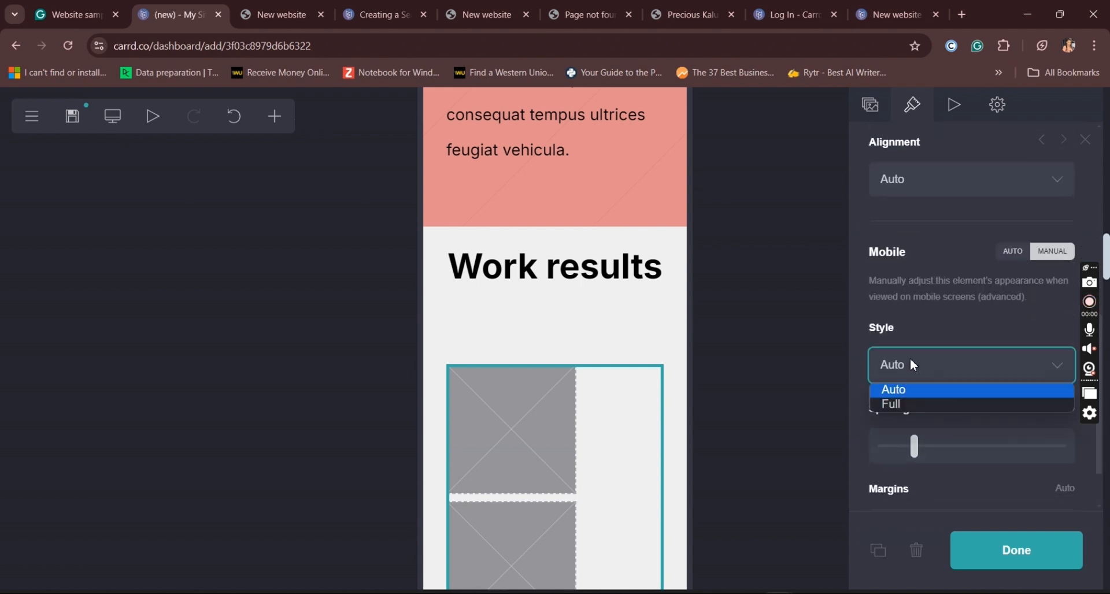
pyautogui.click(896, 406)
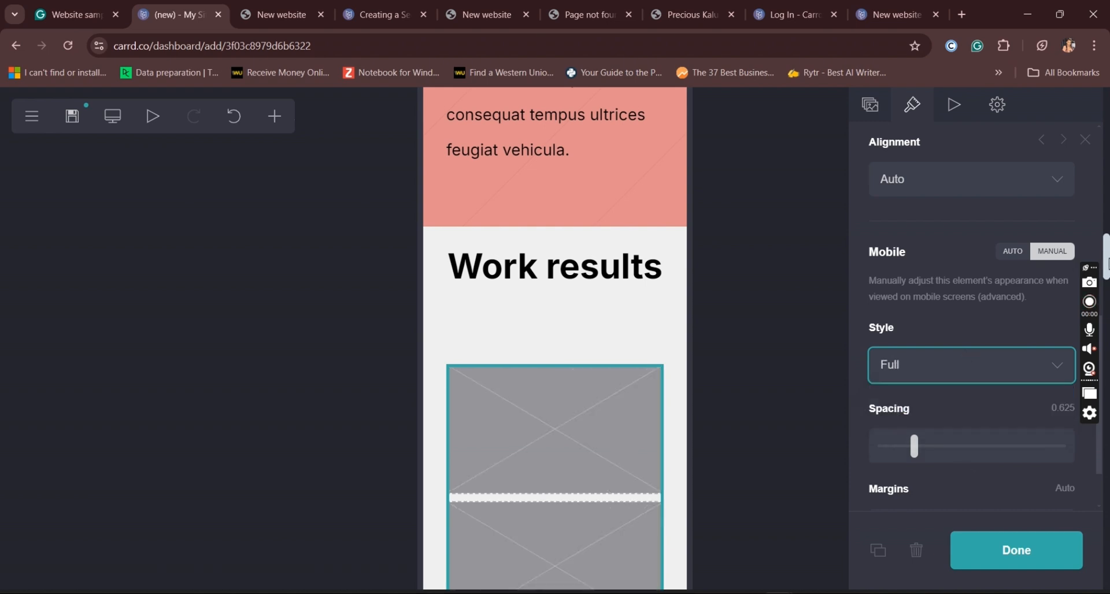
pyautogui.moveTo(1107, 260); pyautogui.dragTo(1106, 261)
pyautogui.moveTo(1109, 322); pyautogui.dragTo(1108, 298)
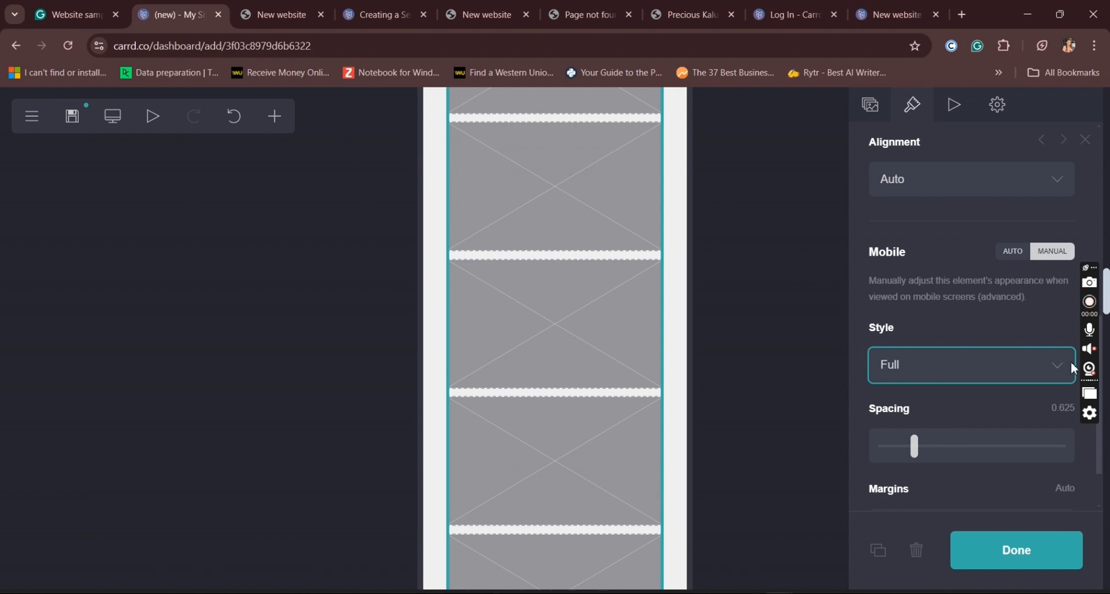
pyautogui.scroll(-2, 1102, 457)
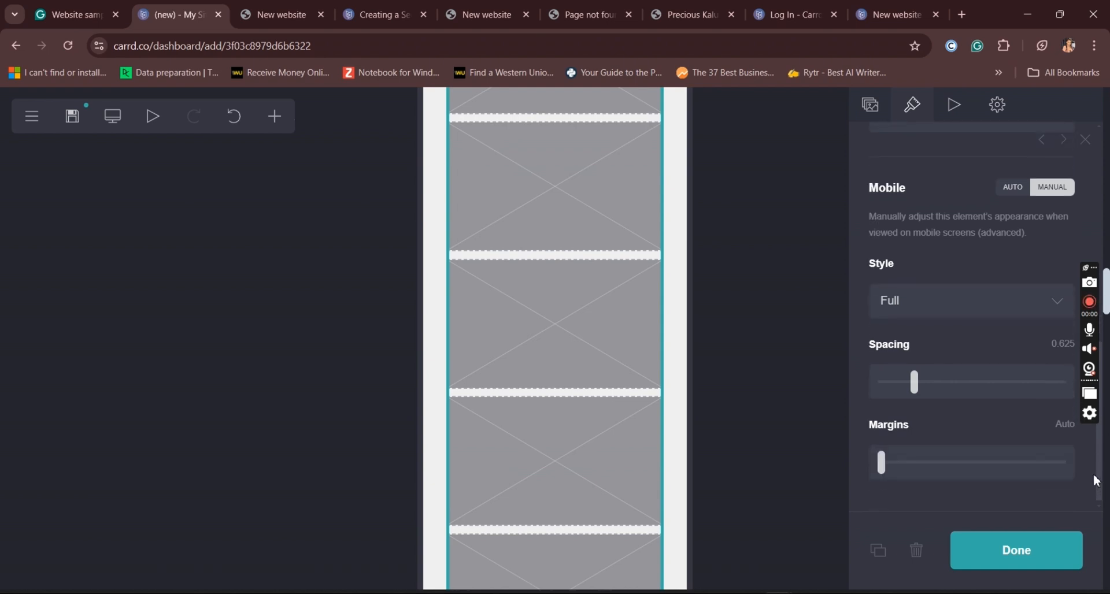
pyautogui.moveTo(1099, 492); pyautogui.dragTo(1109, 319)
pyautogui.scroll(5, 1020, 283)
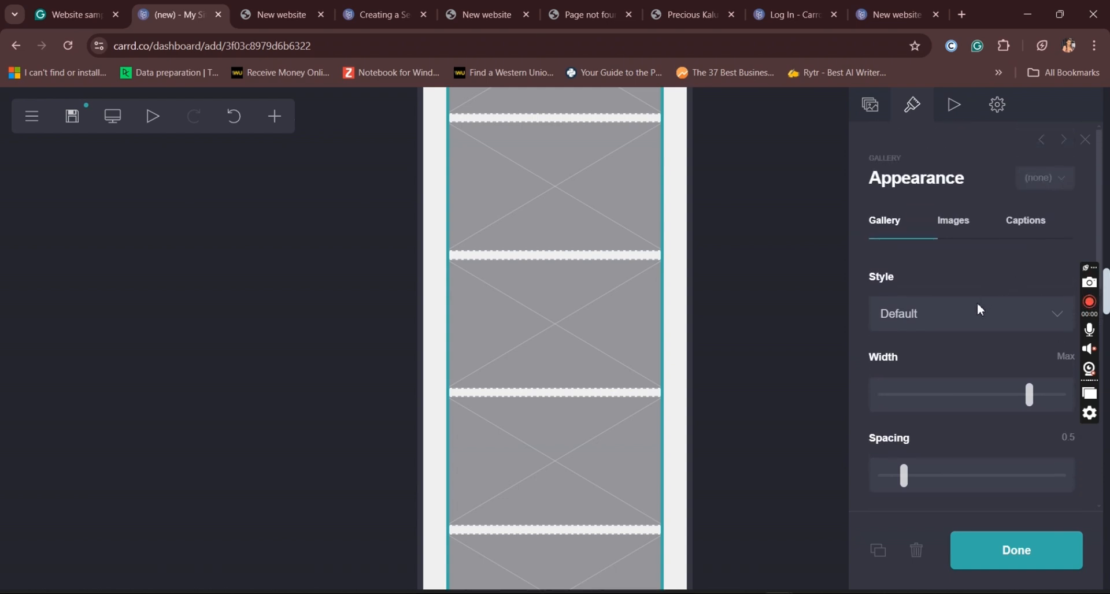
# Step: Examine the "Work results" gallery's style, image, caption and mobile appearance options
pyautogui.click(981, 308)
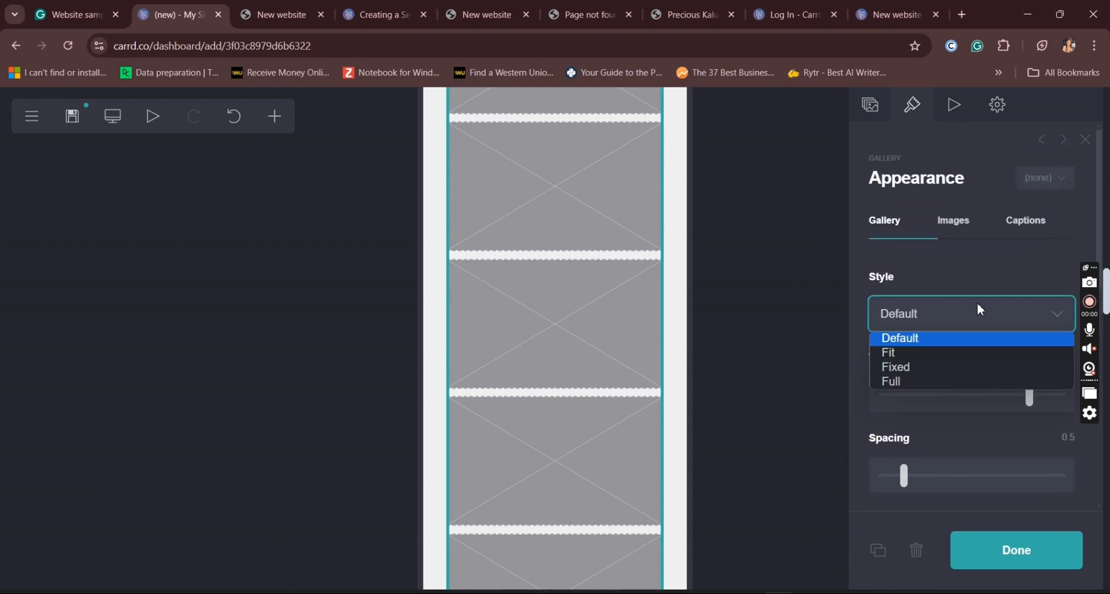
pyautogui.click(956, 223)
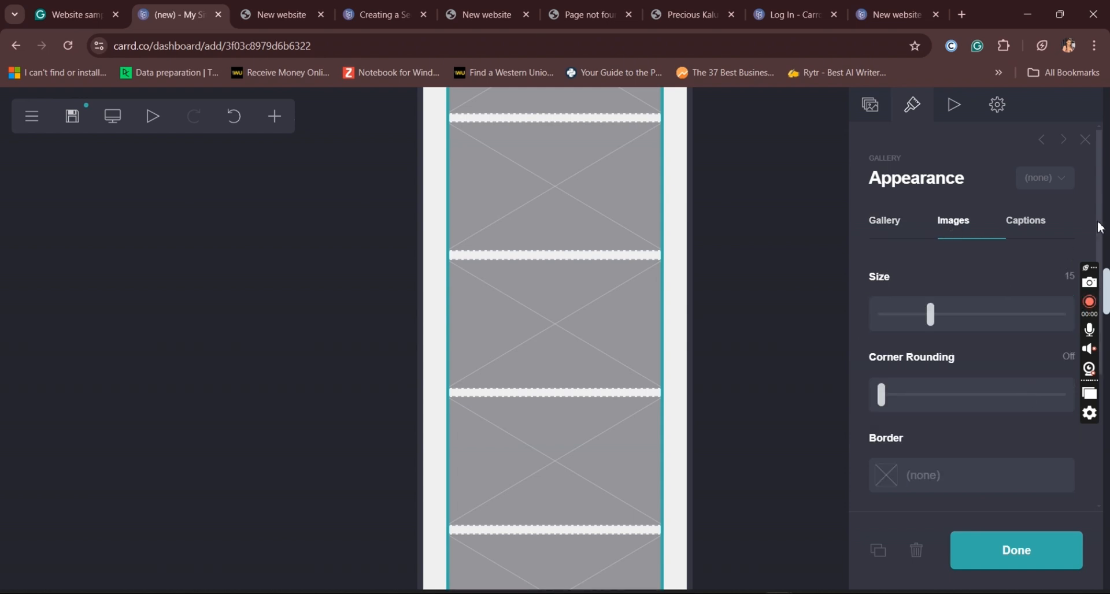
pyautogui.scroll(-3, 1101, 231)
pyautogui.scroll(2, 1104, 241)
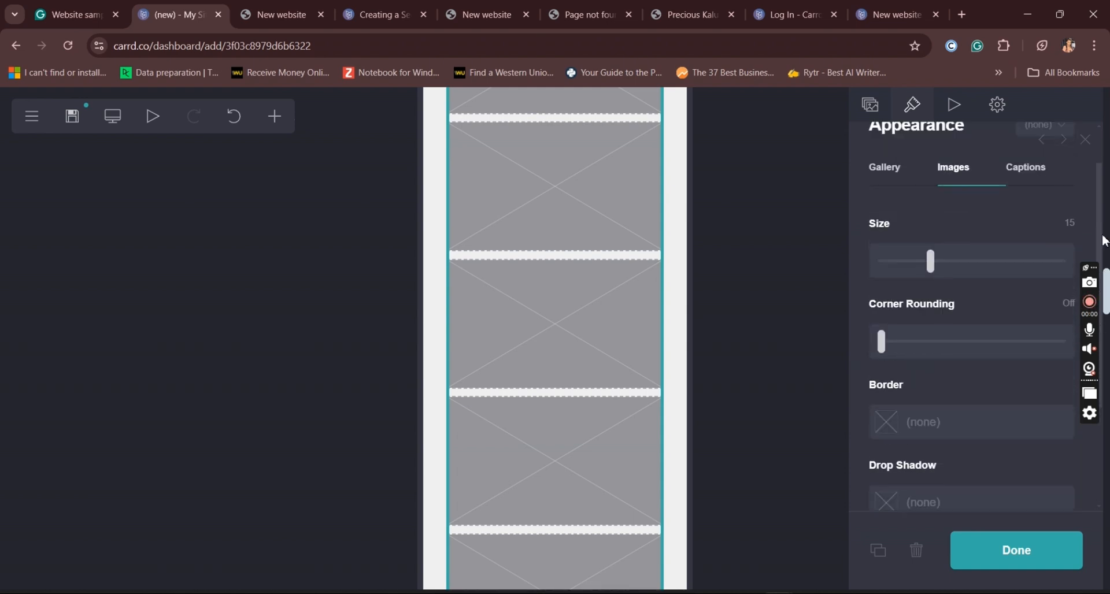
pyautogui.scroll(1, 1102, 241)
pyautogui.click(1017, 225)
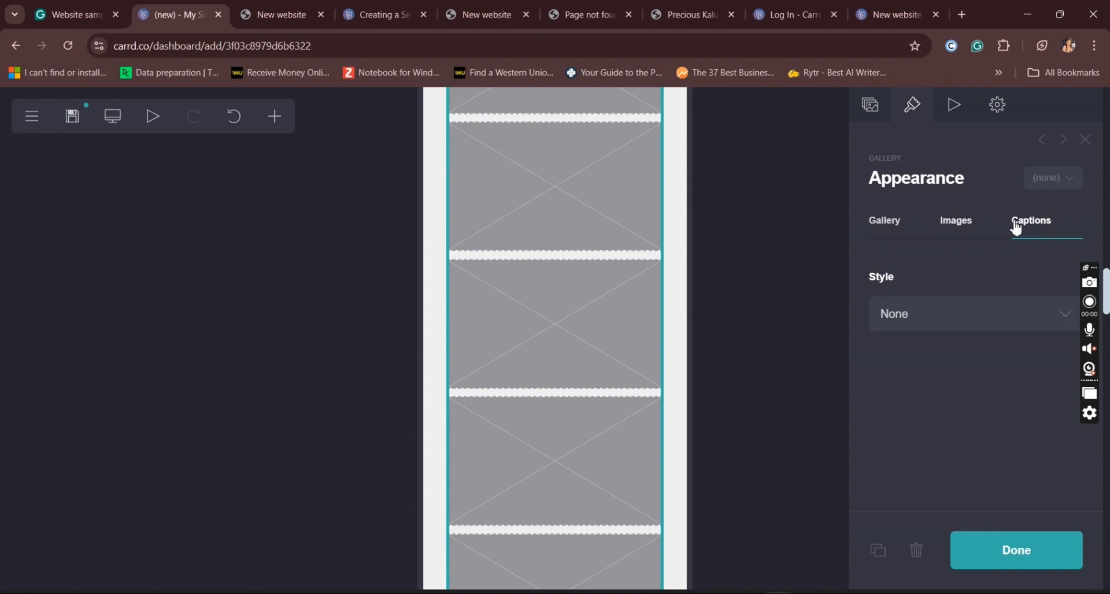
pyautogui.click(977, 232)
pyautogui.scroll(-2, 1104, 340)
pyautogui.scroll(-2, 1104, 340)
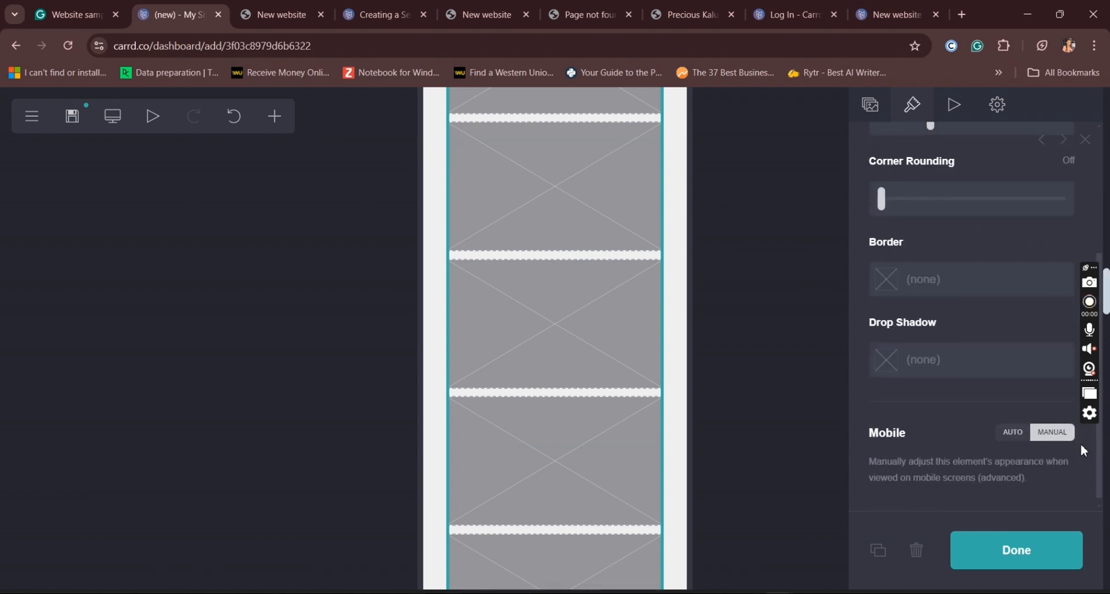
pyautogui.click(1016, 435)
pyautogui.click(1051, 433)
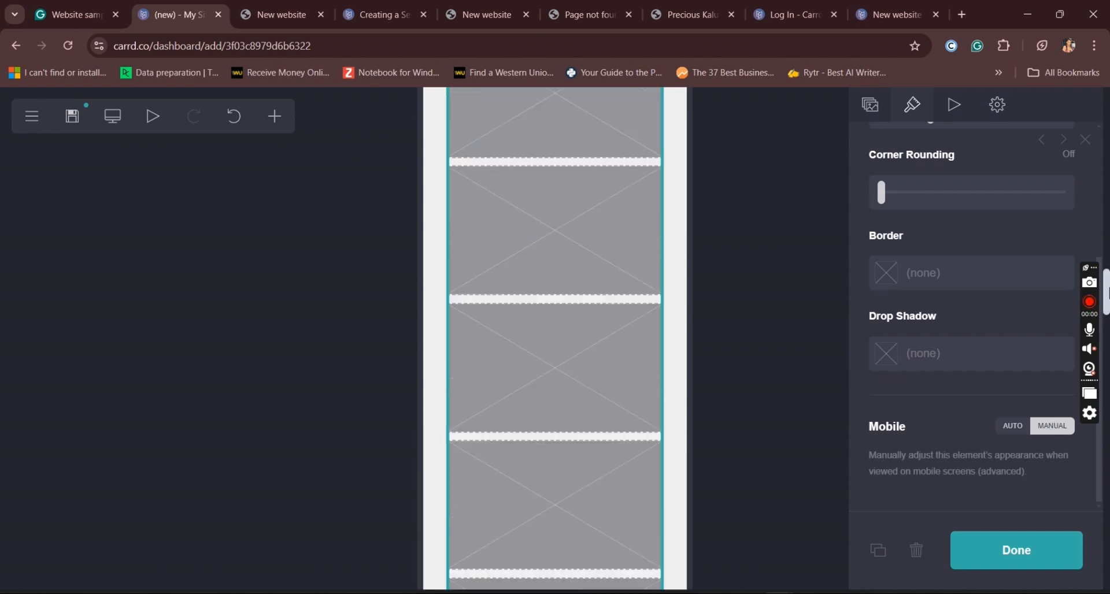
pyautogui.scroll(3, 1105, 289)
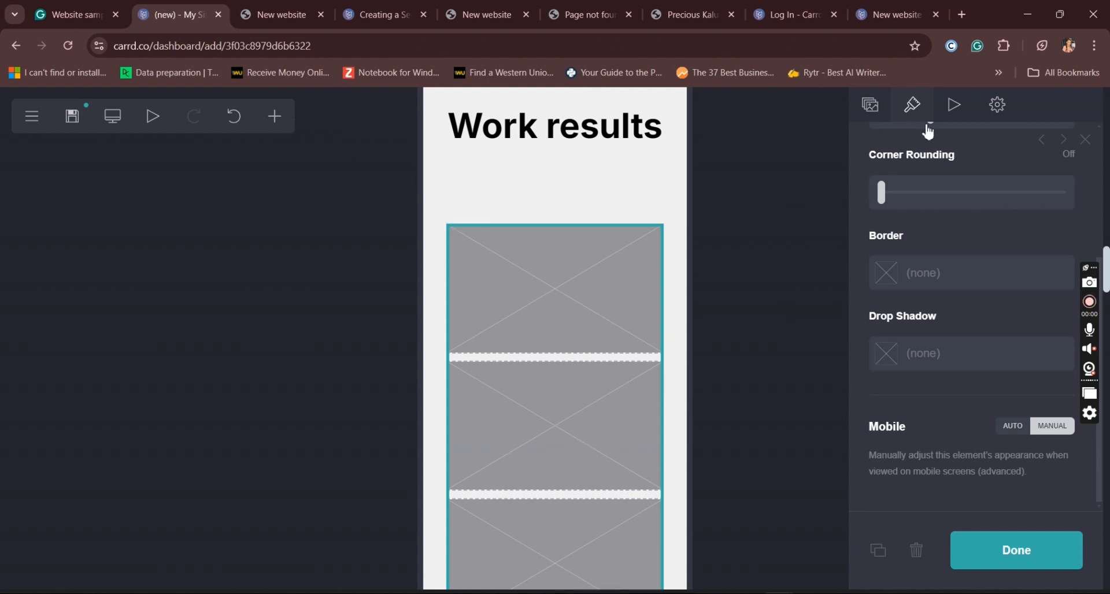
# Step: Finish editing the "Work results" gallery and switch the editor back to desktop view
pyautogui.click(961, 113)
pyautogui.click(873, 110)
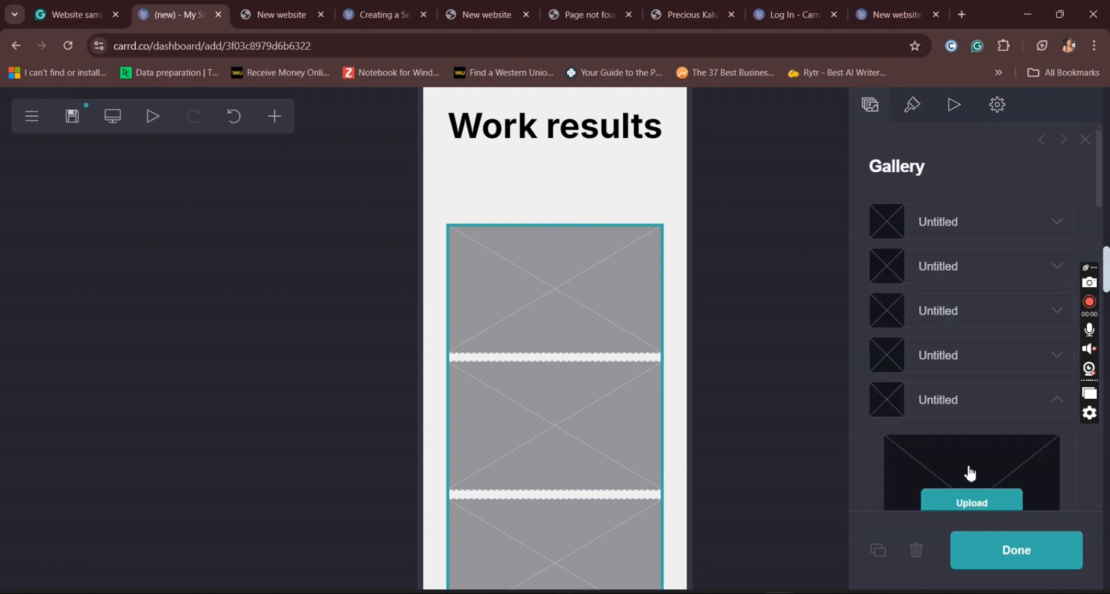
pyautogui.click(999, 556)
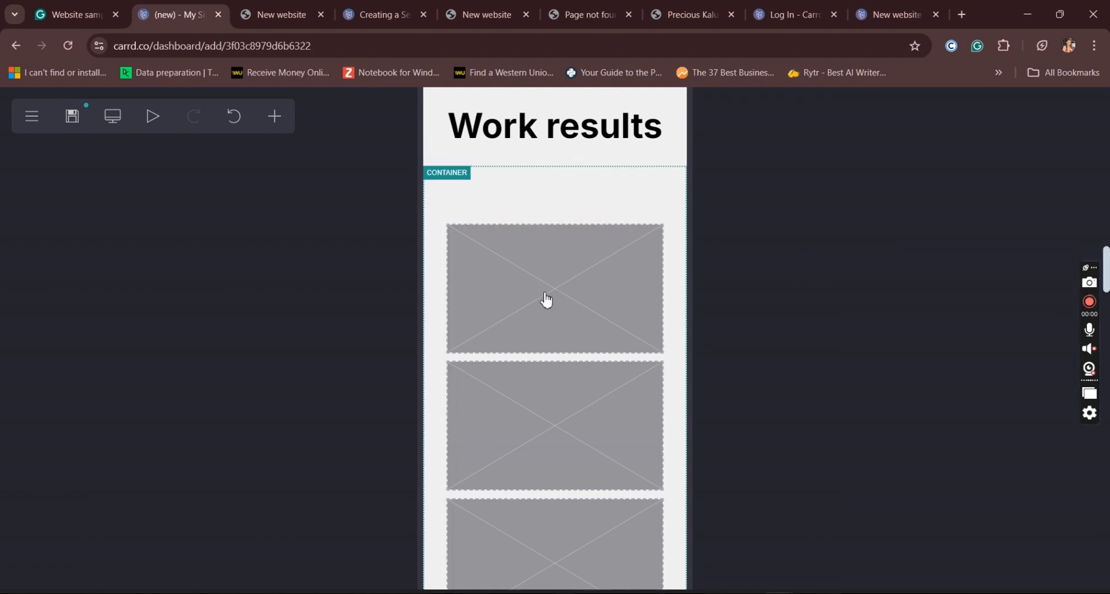
pyautogui.click(126, 123)
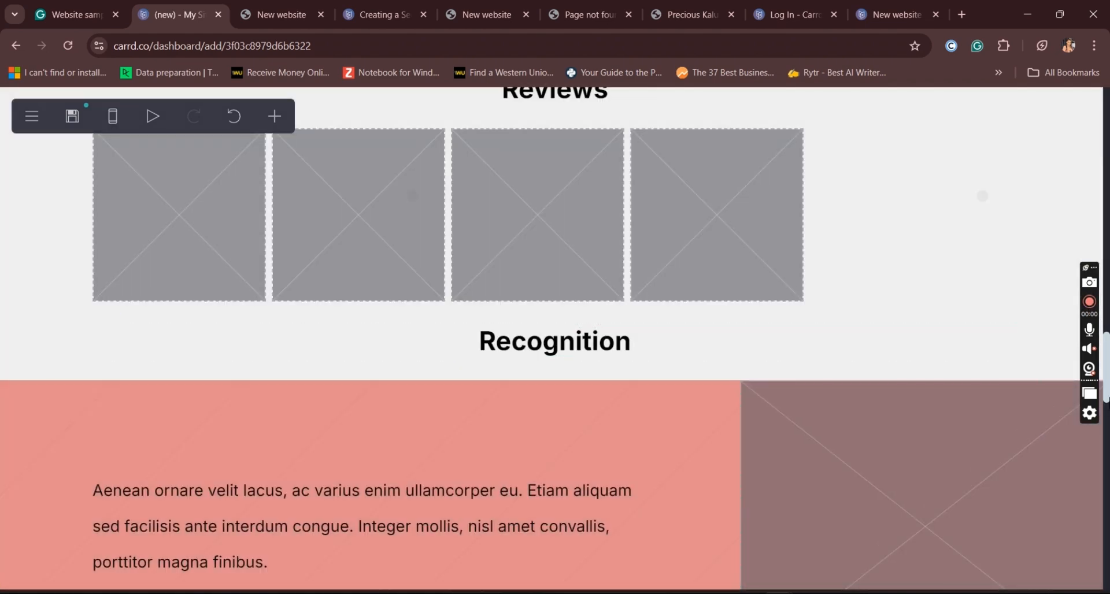
# Step: Review the desktop page down to the Contact section, including the settings of its "Get in touch" button
pyautogui.scroll(-15, 555, 342)
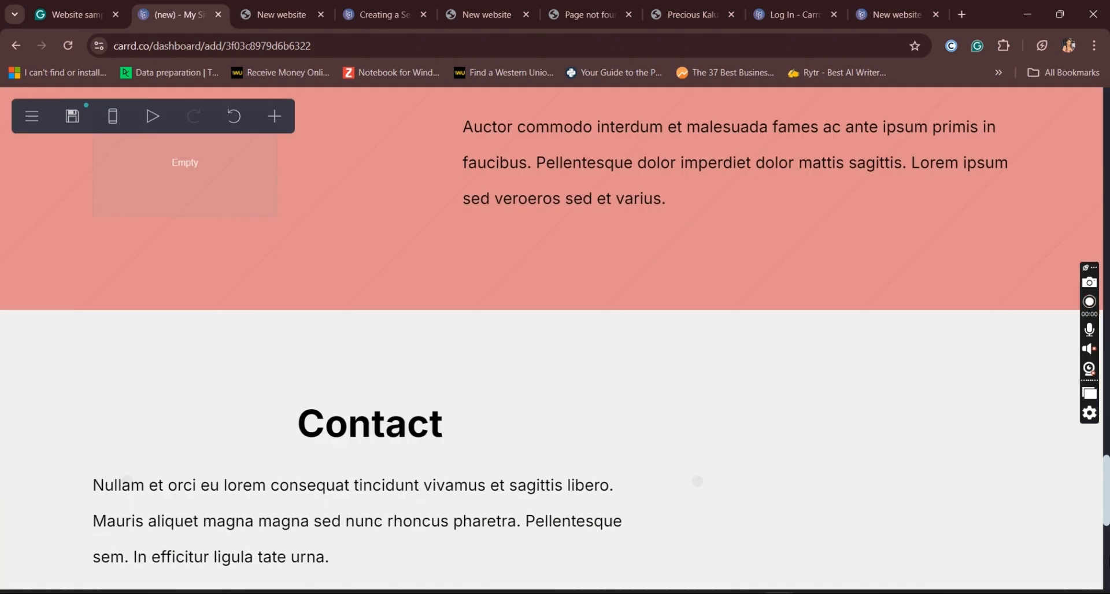
pyautogui.scroll(-3, 555, 342)
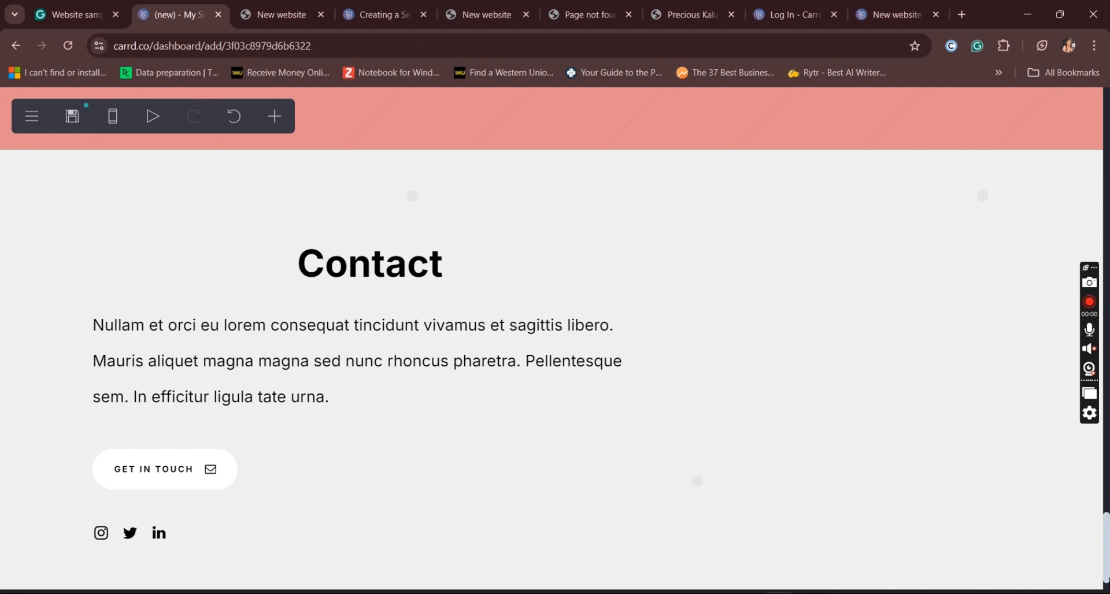
pyautogui.scroll(15, 555, 342)
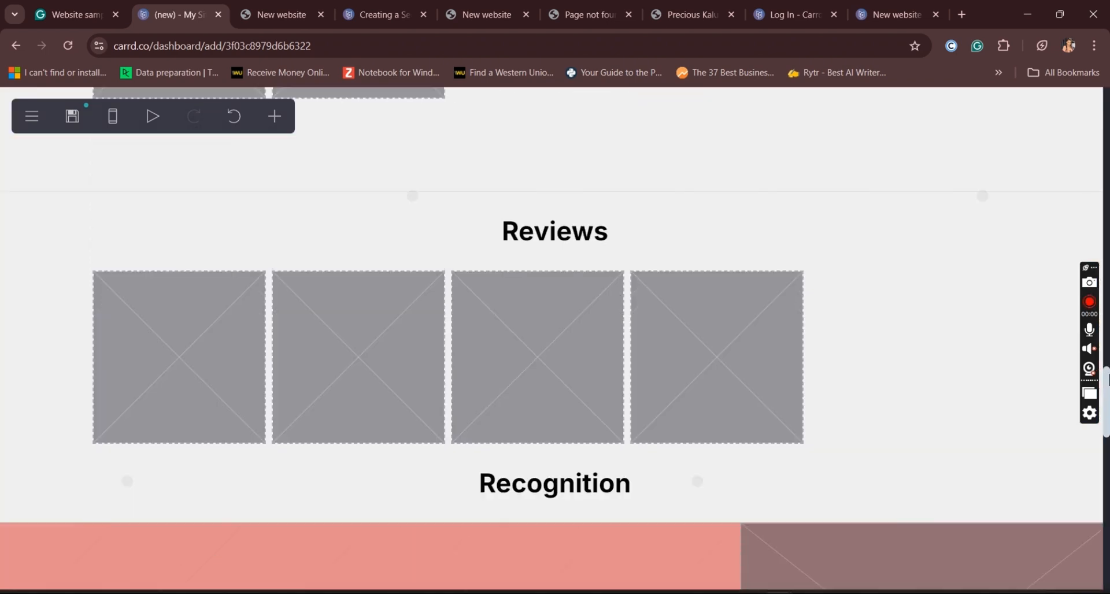
pyautogui.moveTo(1109, 380); pyautogui.dragTo(1109, 555)
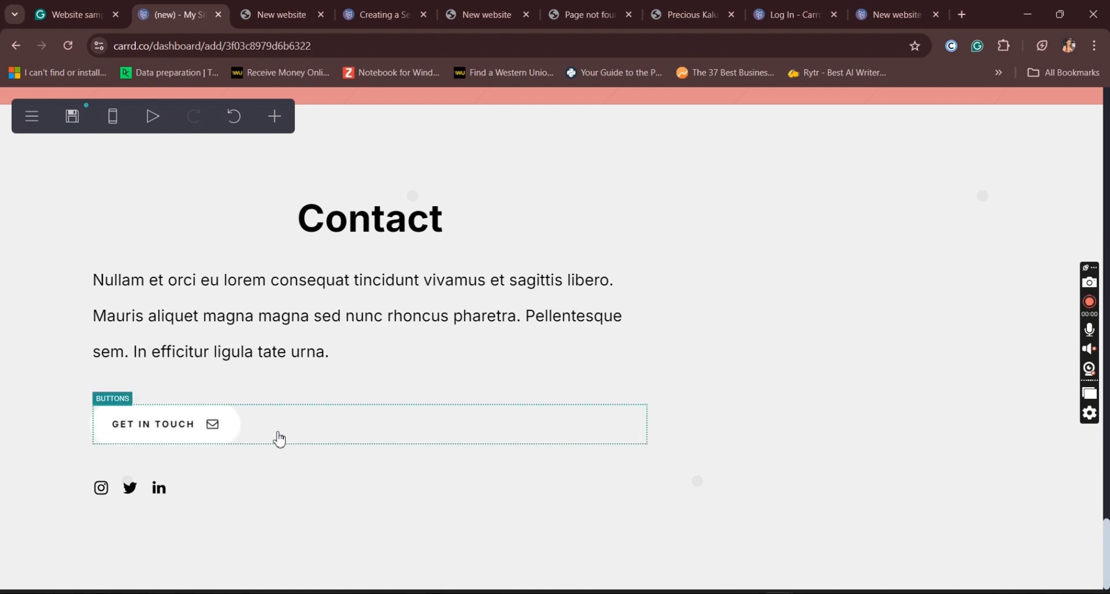
pyautogui.click(297, 435)
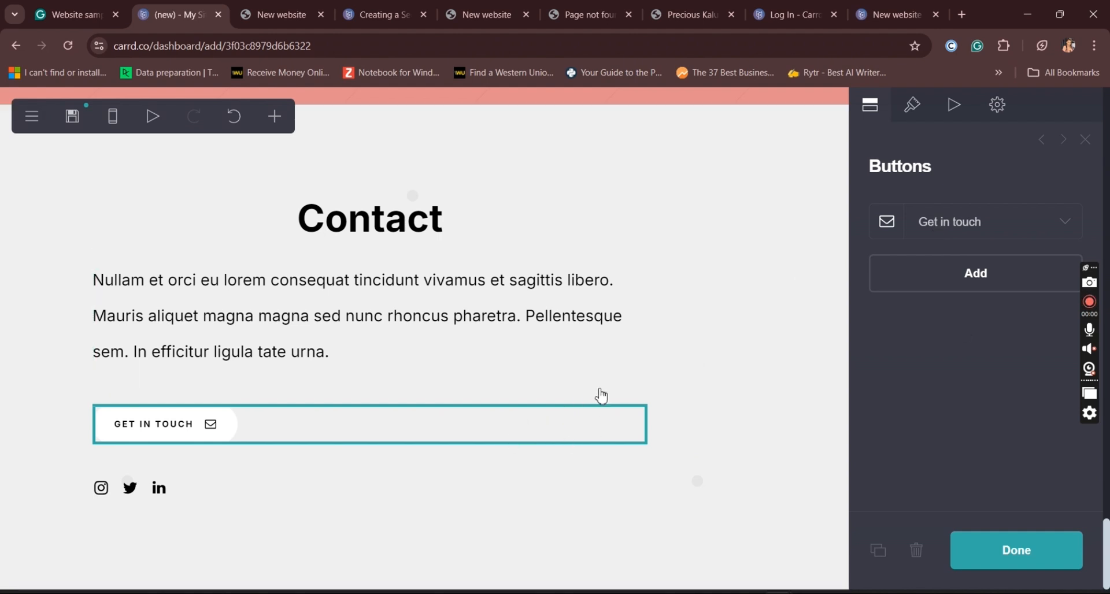
pyautogui.click(1035, 550)
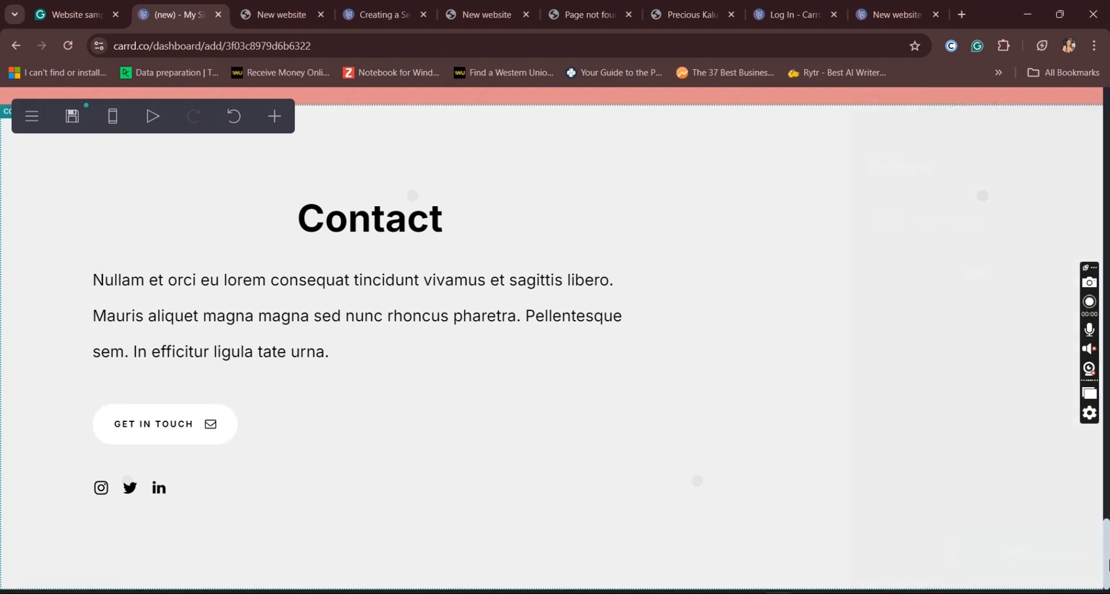
pyautogui.scroll(20, 496, 92)
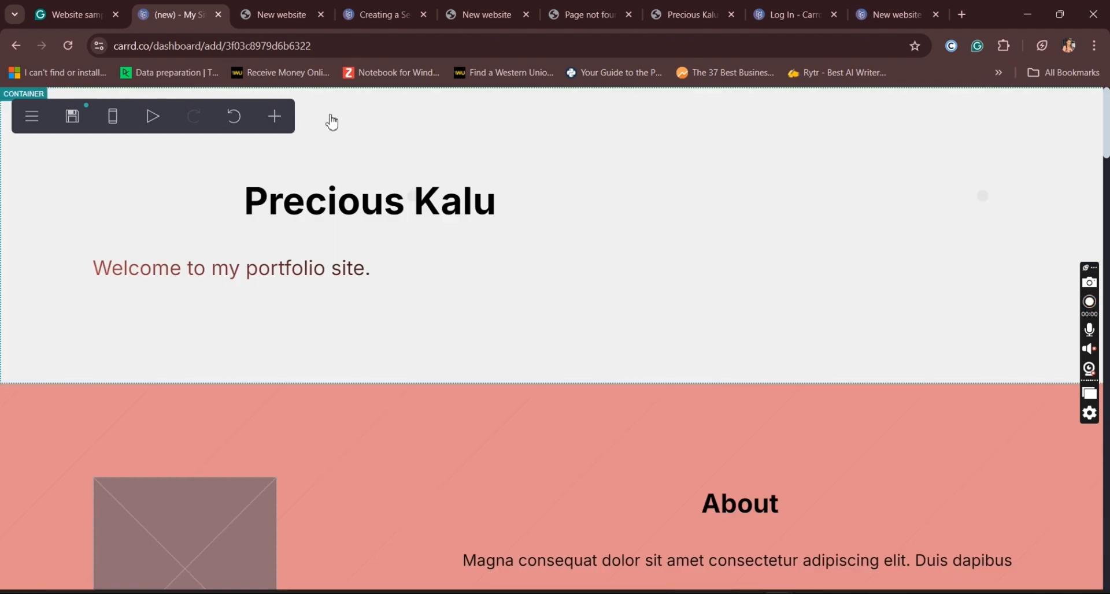
# Step: Add a Buttons element to the page's first container and move it above the name heading
pyautogui.click(333, 122)
pyautogui.click(275, 117)
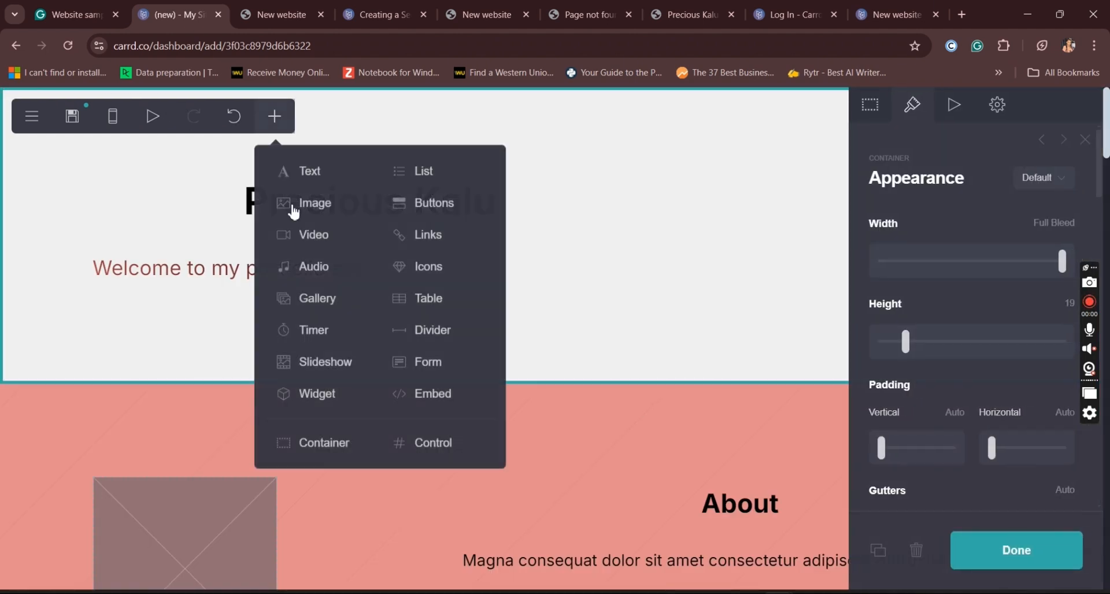
pyautogui.click(424, 214)
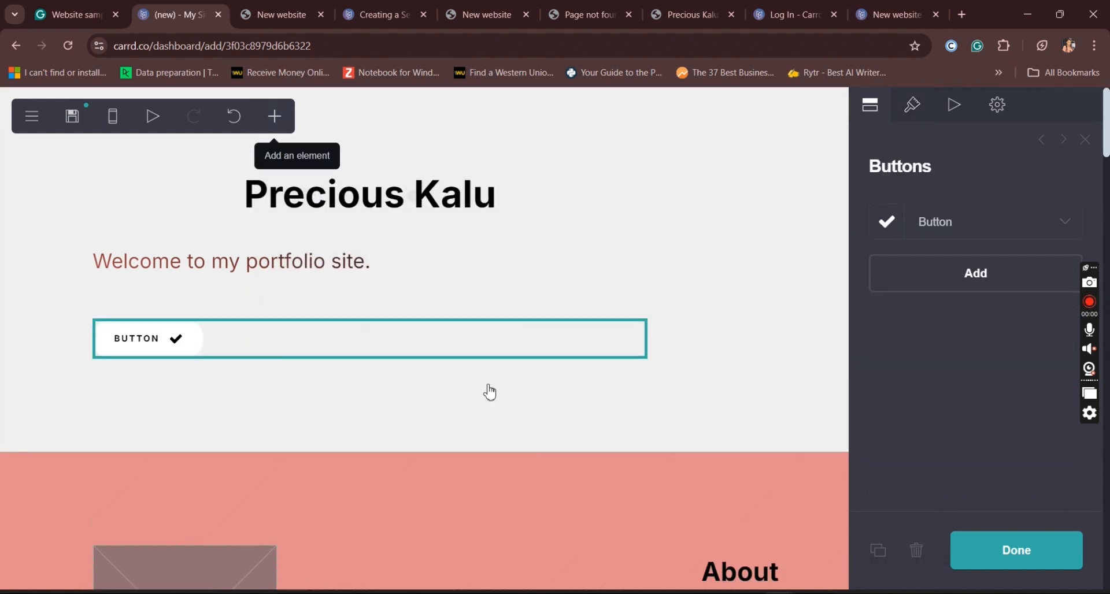
pyautogui.moveTo(461, 330); pyautogui.dragTo(457, 186)
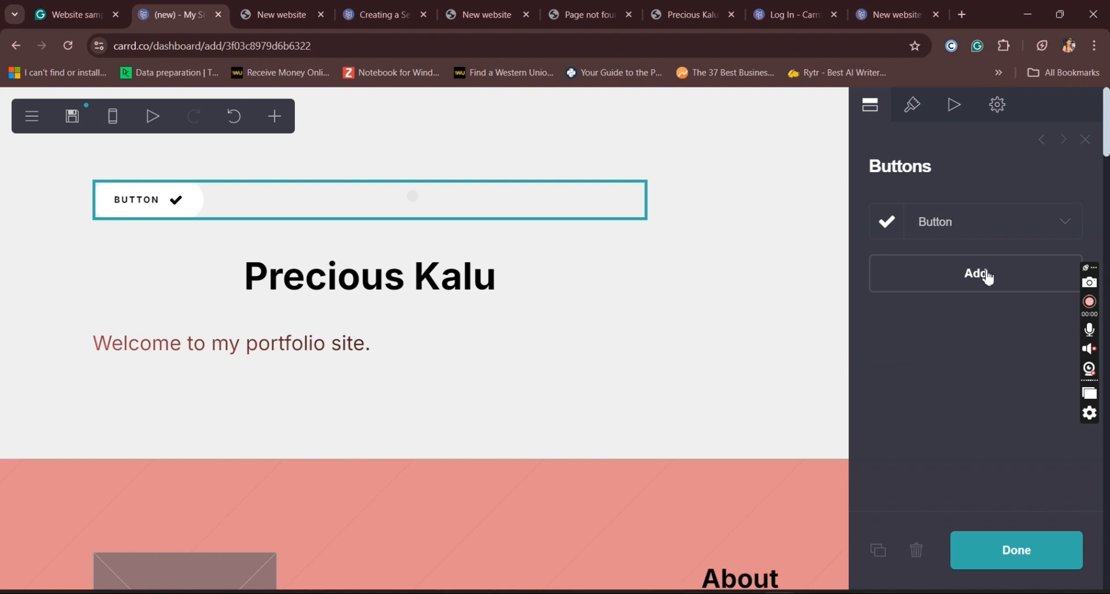
# Step: Set the new button's appearance to Label Only
pyautogui.click(1029, 231)
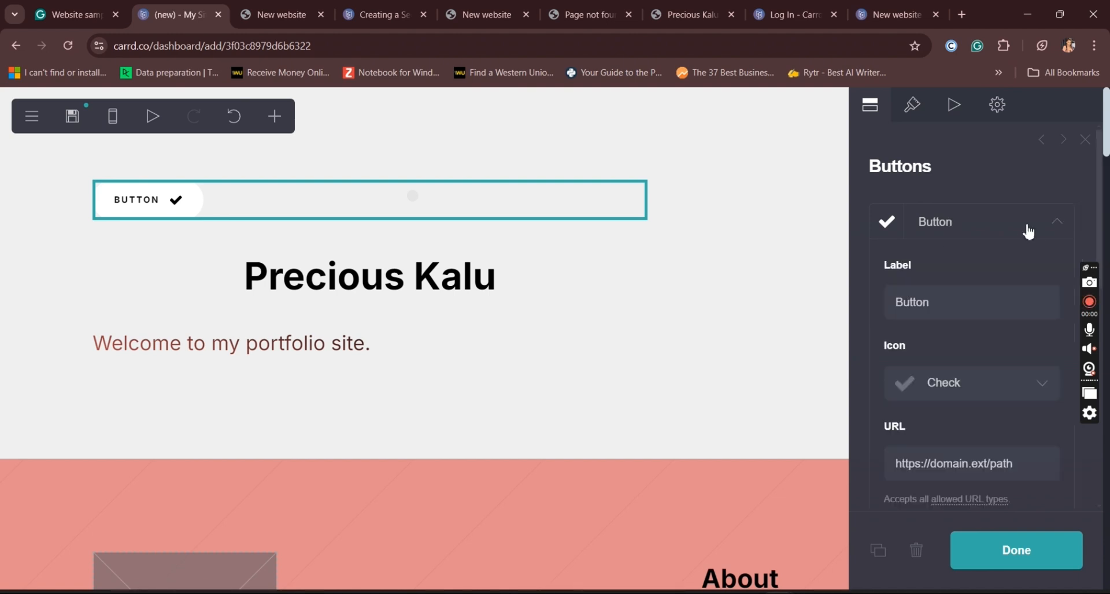
pyautogui.click(1052, 388)
pyautogui.click(979, 138)
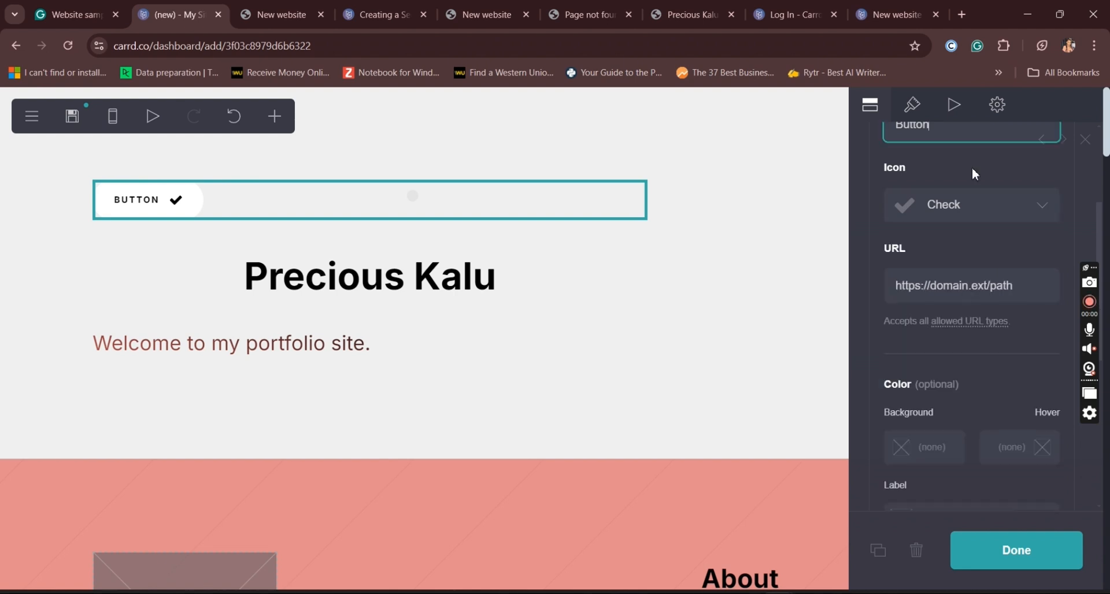
pyautogui.click(918, 115)
pyautogui.click(920, 119)
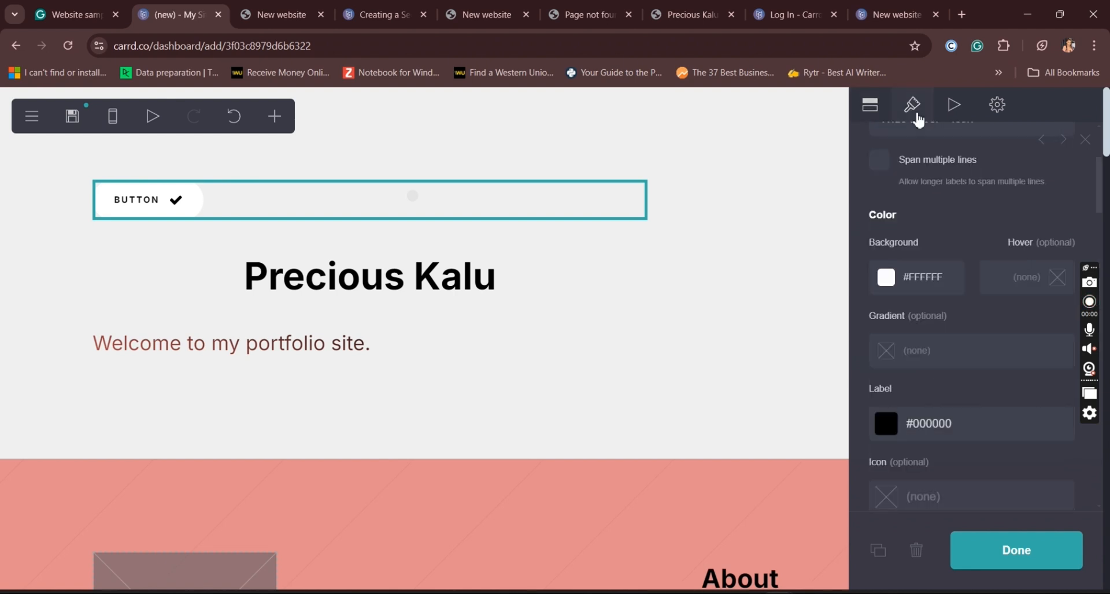
pyautogui.click(1105, 207)
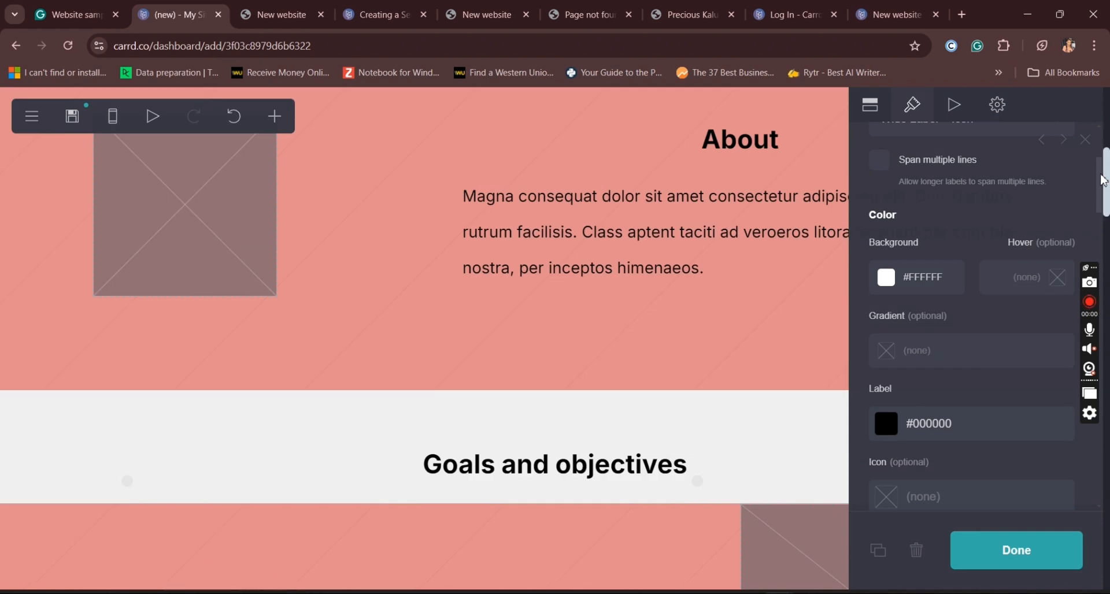
pyautogui.scroll(3, 1100, 204)
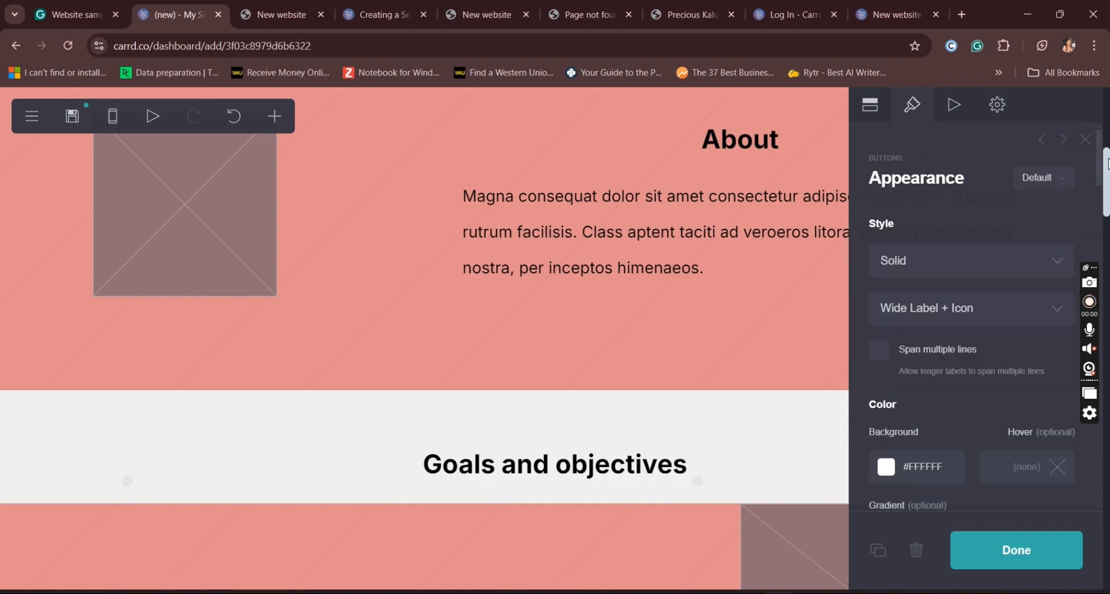
pyautogui.click(1057, 311)
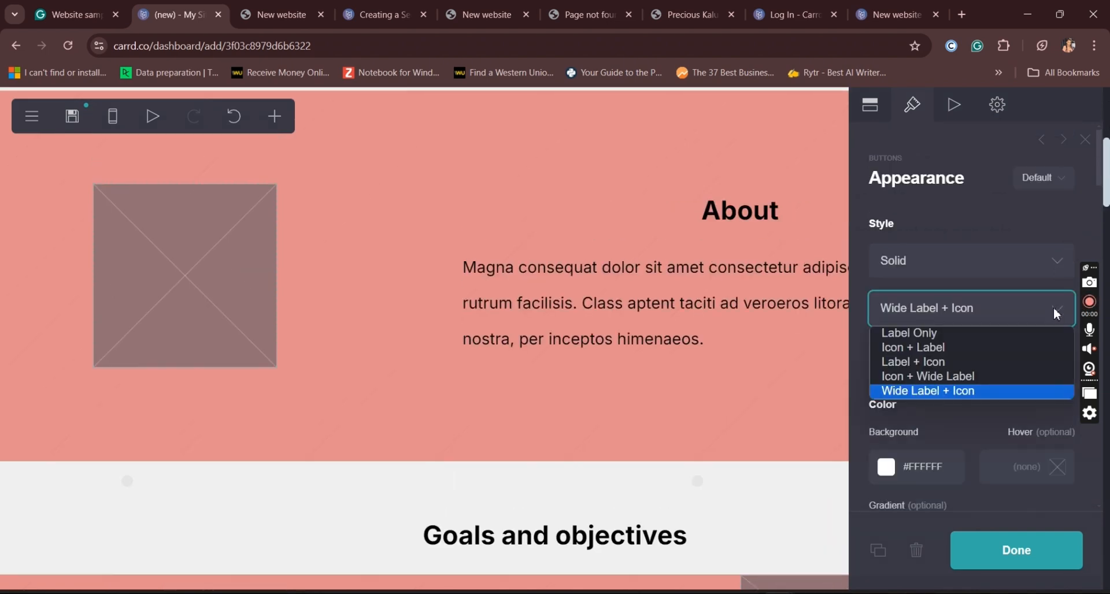
pyautogui.click(929, 334)
pyautogui.moveTo(1105, 198); pyautogui.dragTo(1106, 138)
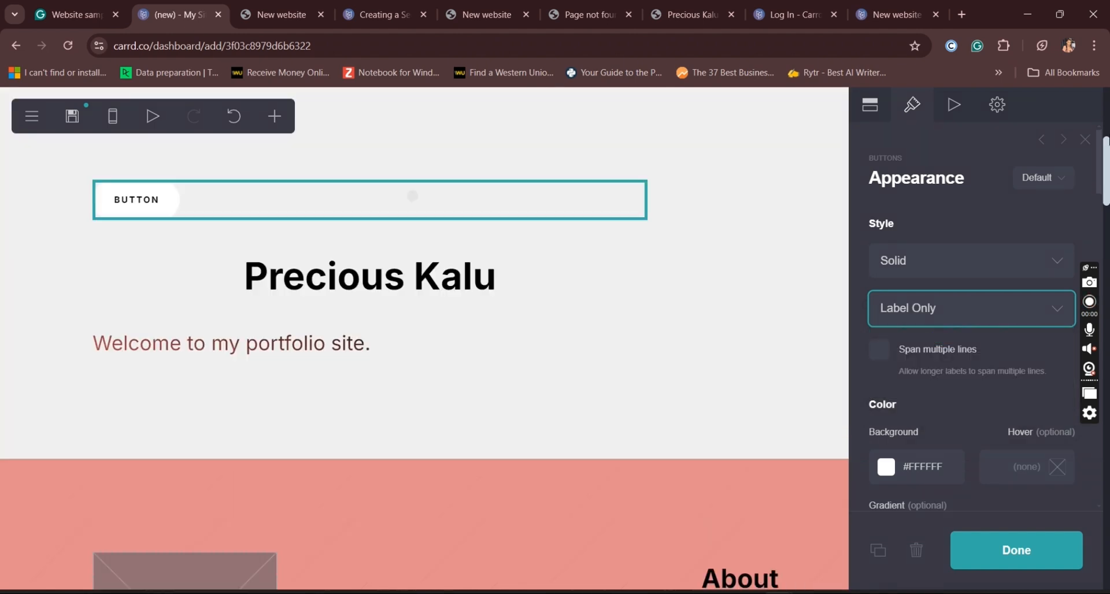
# Step: Change the new button's label to "Visit my website"
pyautogui.click(871, 105)
pyautogui.moveTo(930, 301); pyautogui.dragTo(851, 310)
pyautogui.write('Visi')
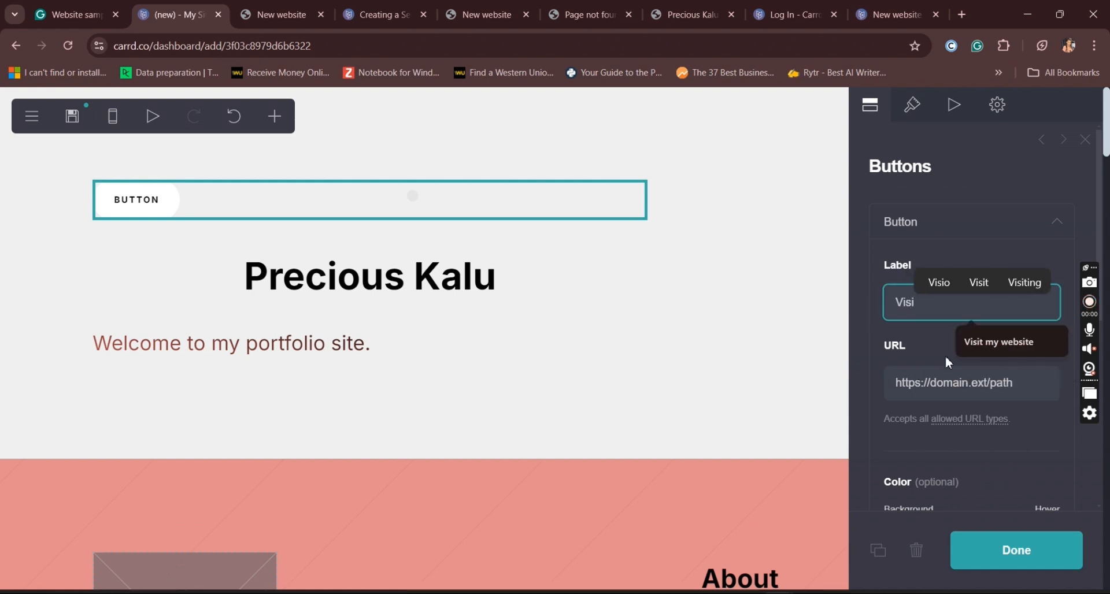
pyautogui.click(1015, 343)
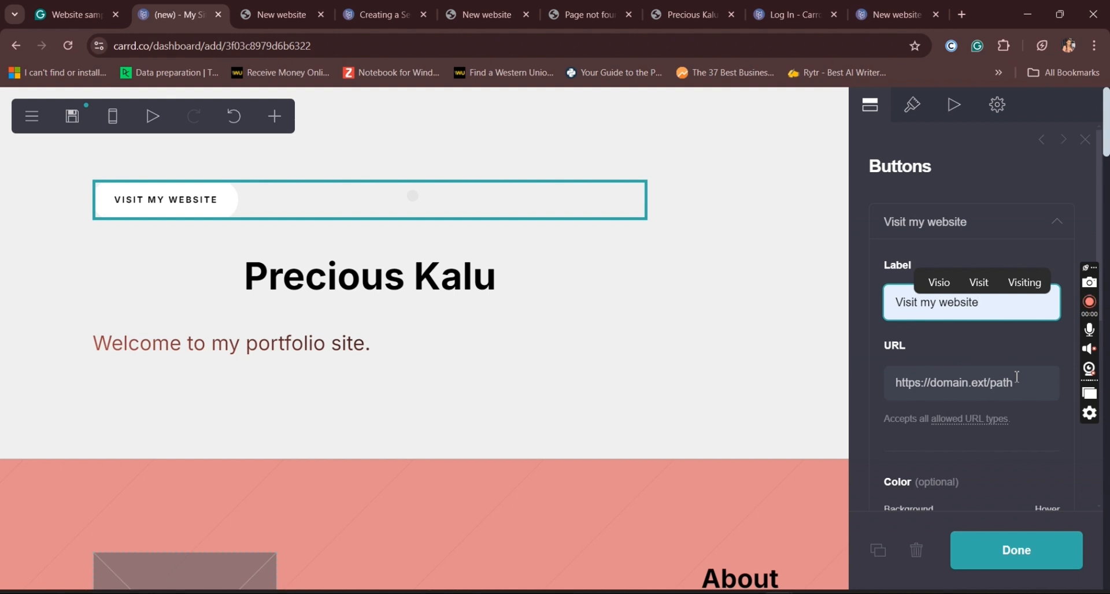
pyautogui.press('Tab')
pyautogui.click(983, 351)
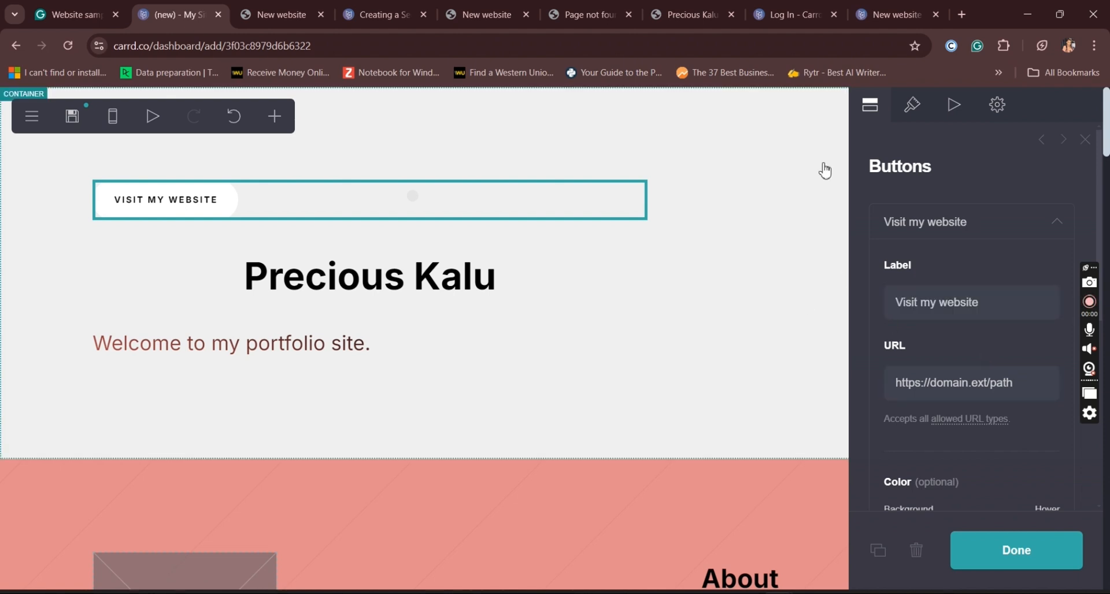
# Step: Set the "Visit my website" button's background colour to #E38D8D and finish editing it
pyautogui.click(916, 116)
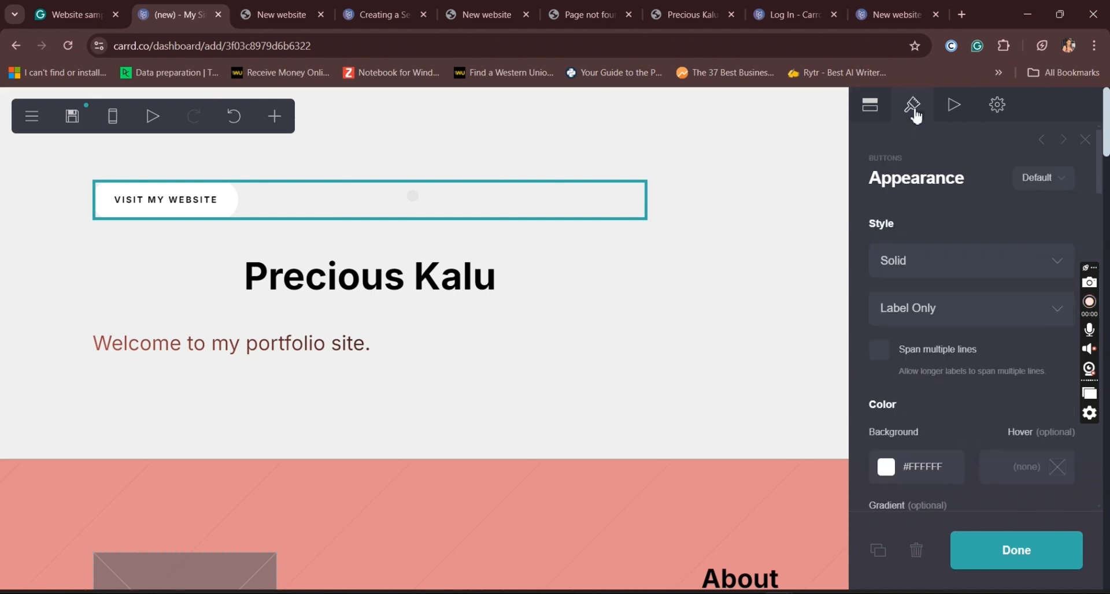
pyautogui.click(949, 475)
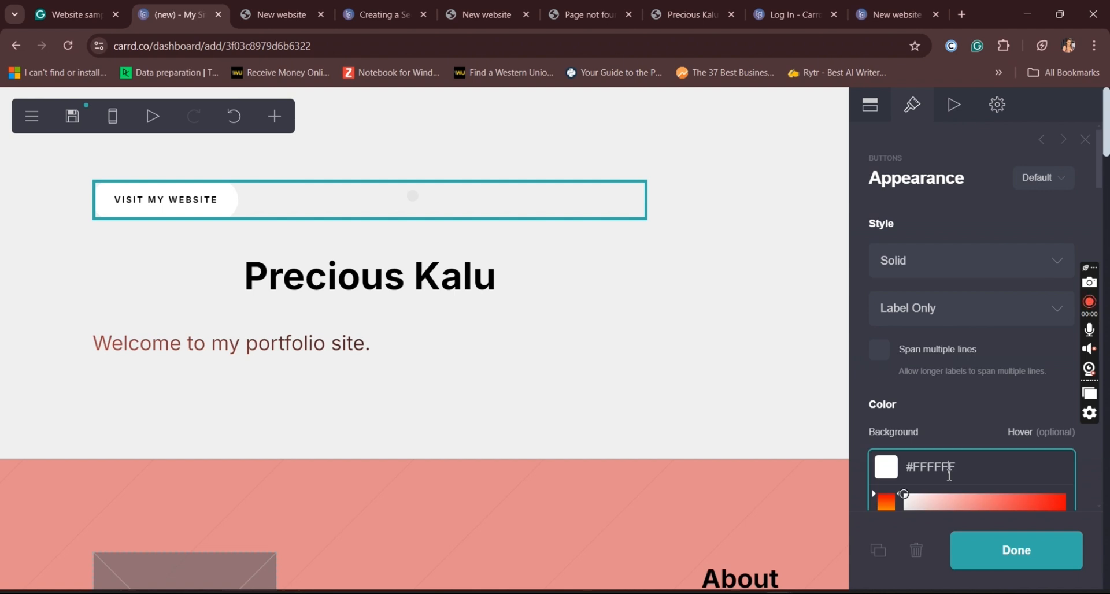
pyautogui.click(991, 499)
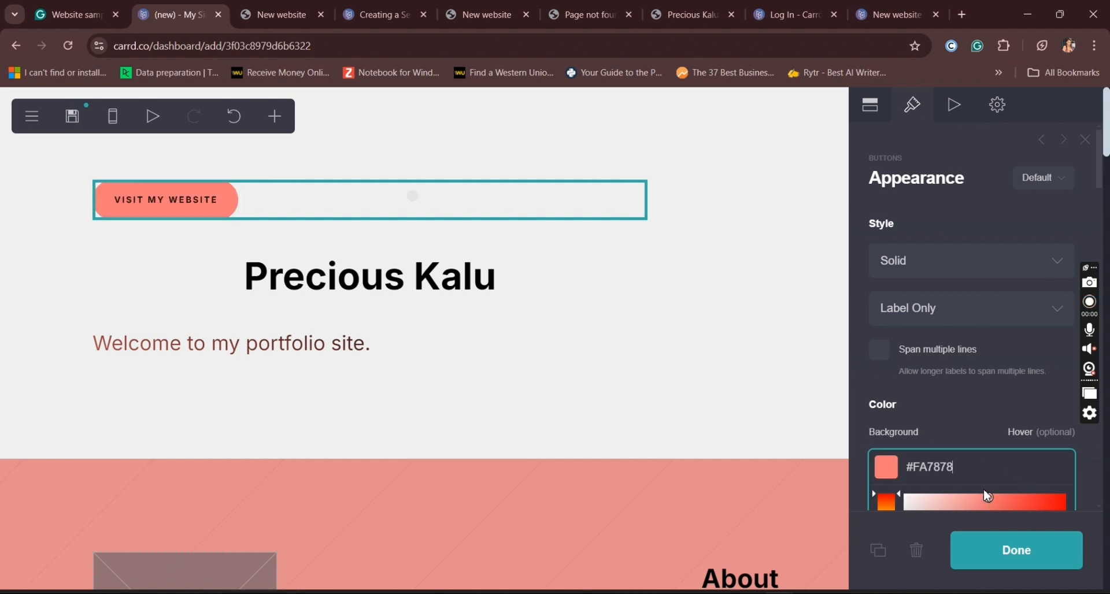
pyautogui.moveTo(969, 470); pyautogui.dragTo(914, 473)
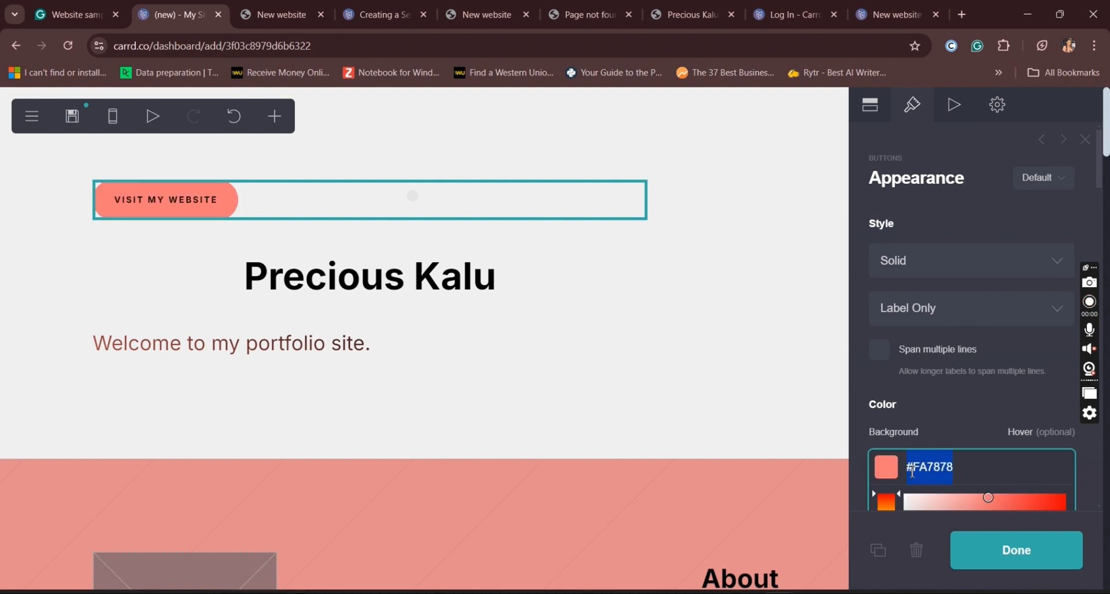
pyautogui.write('#E38D8D')
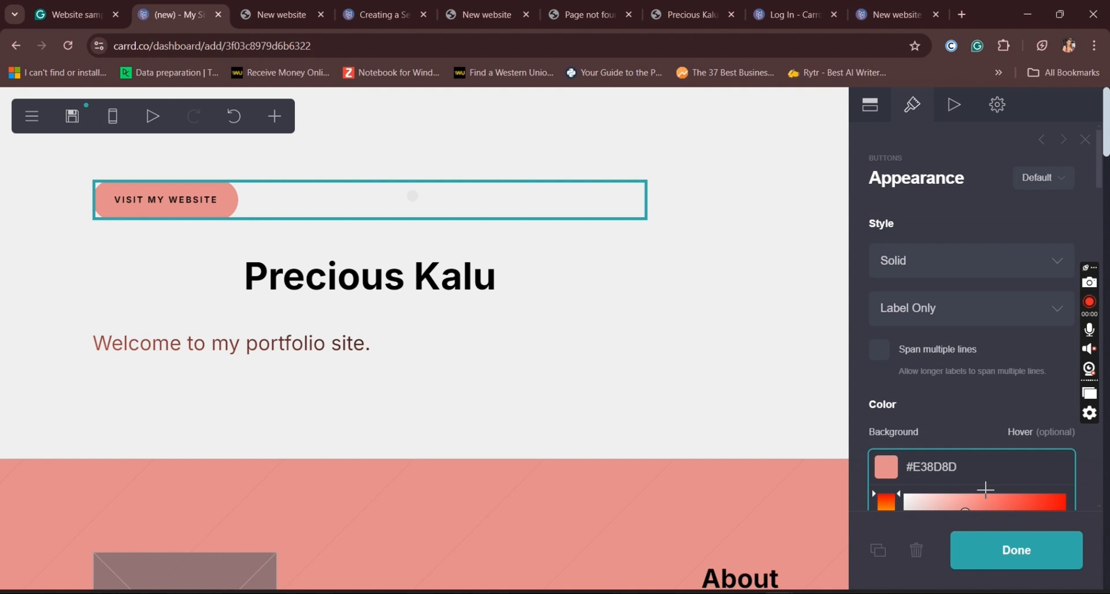
pyautogui.click(1022, 572)
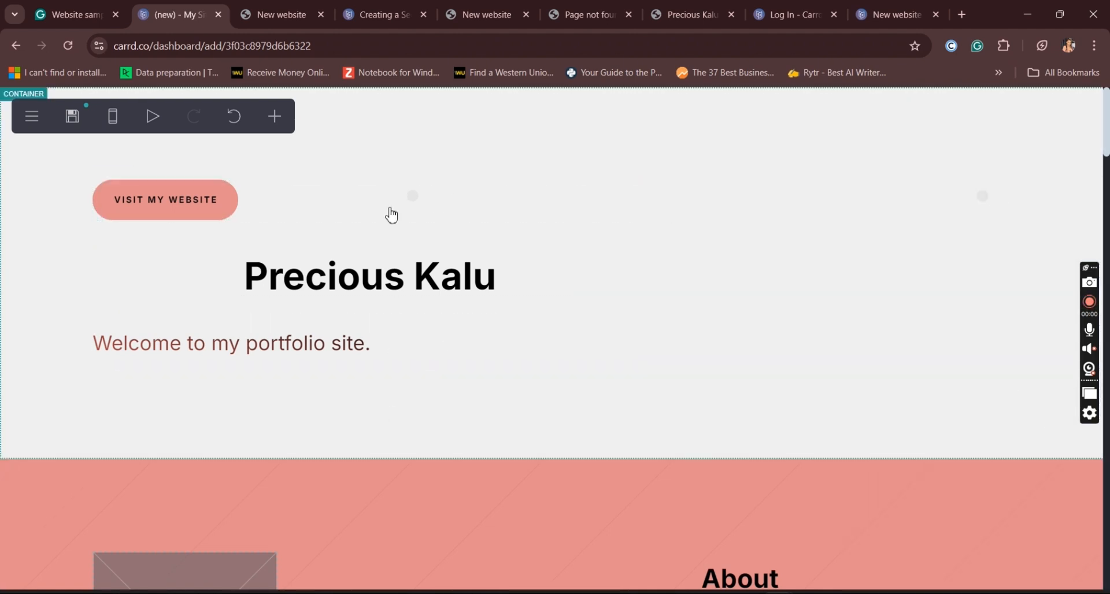
# Step: Add a horizontal divider below the "Visit my website" button, duplicate it, and finish editing
pyautogui.click(260, 219)
pyautogui.click(275, 117)
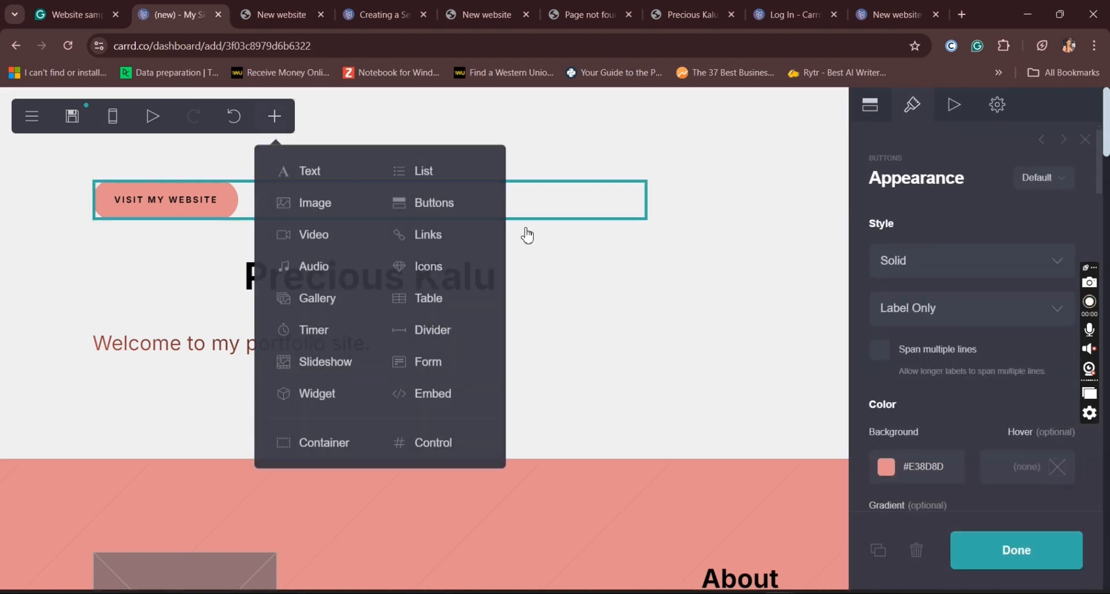
pyautogui.click(430, 335)
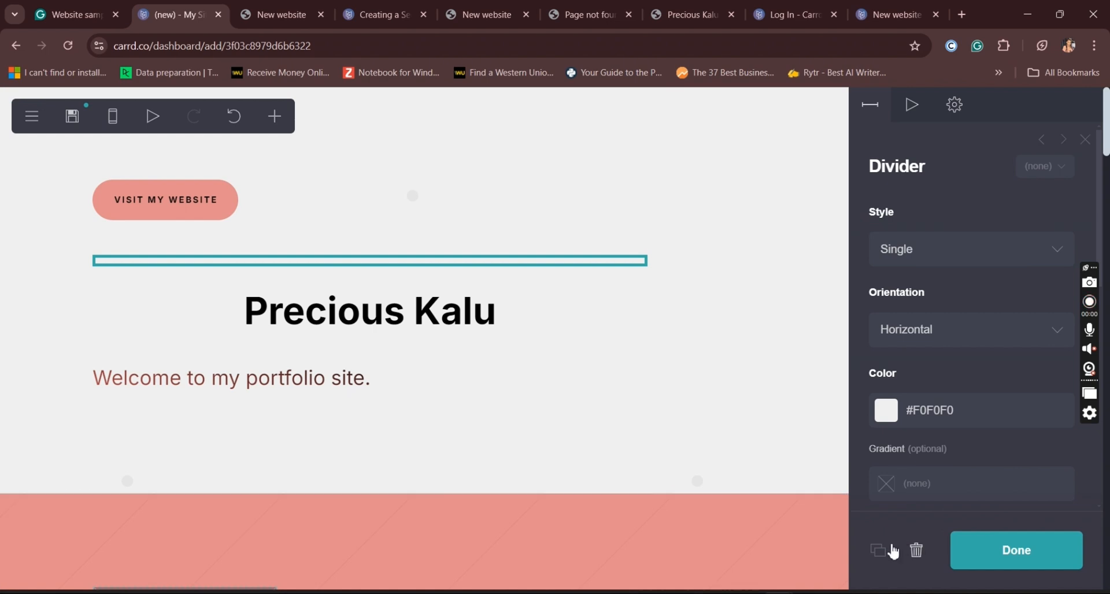
pyautogui.click(878, 550)
pyautogui.click(1018, 569)
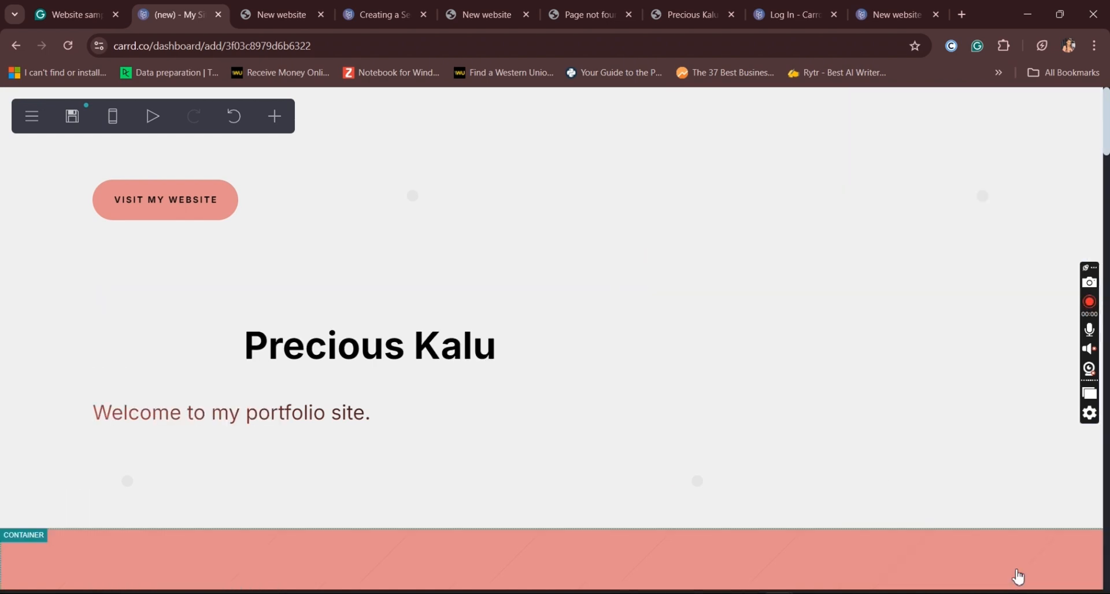
# Step: Set the alignment of the name heading in the first container to Left and finish editing it
pyautogui.click(305, 358)
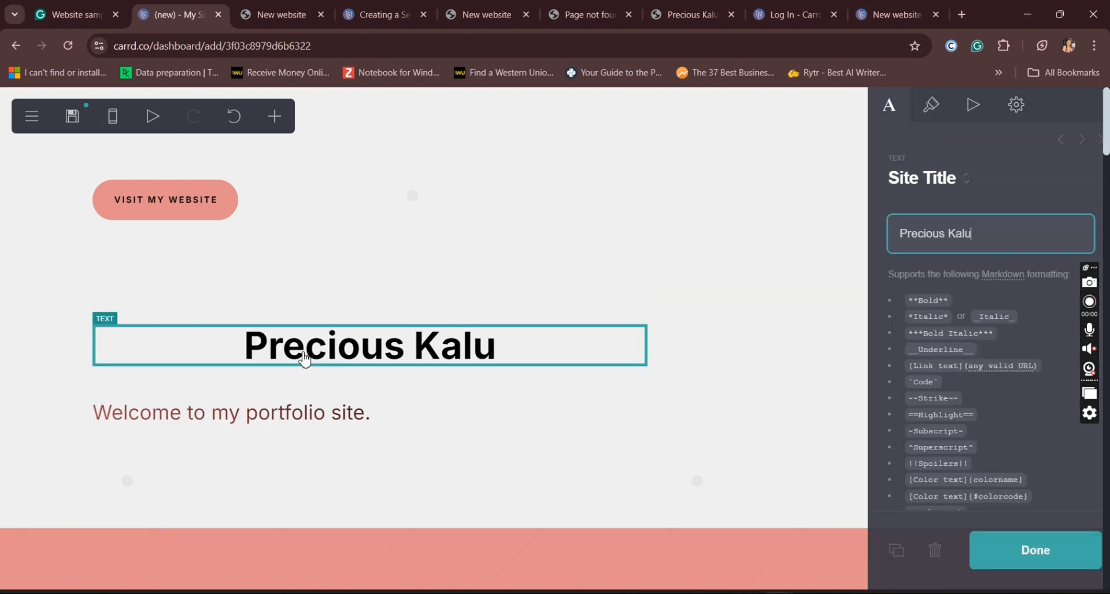
pyautogui.click(915, 122)
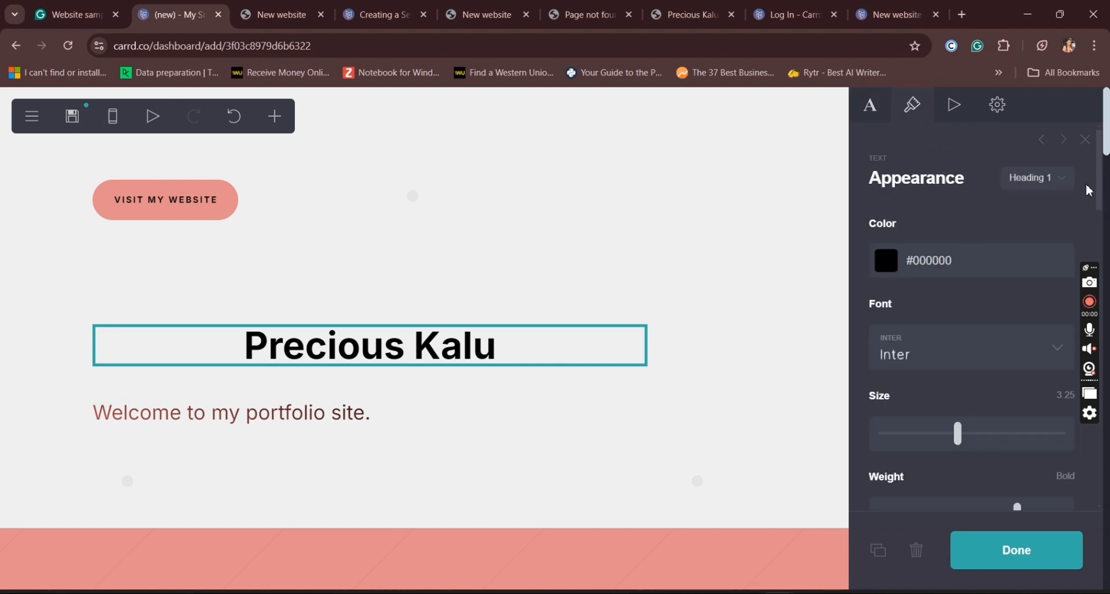
pyautogui.moveTo(1103, 202); pyautogui.dragTo(1108, 353)
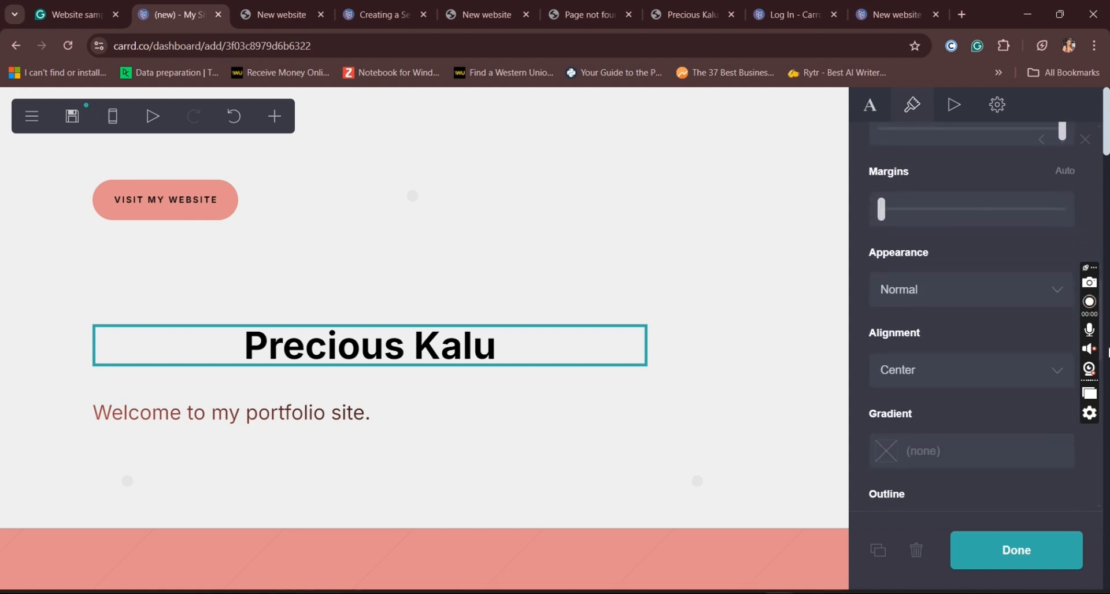
pyautogui.click(940, 377)
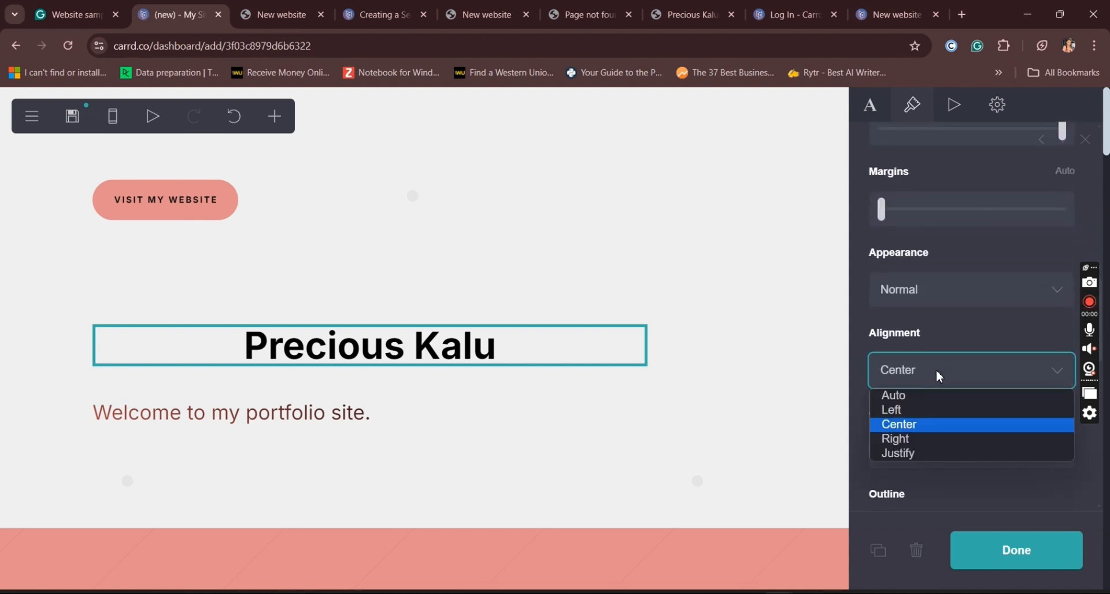
pyautogui.click(896, 411)
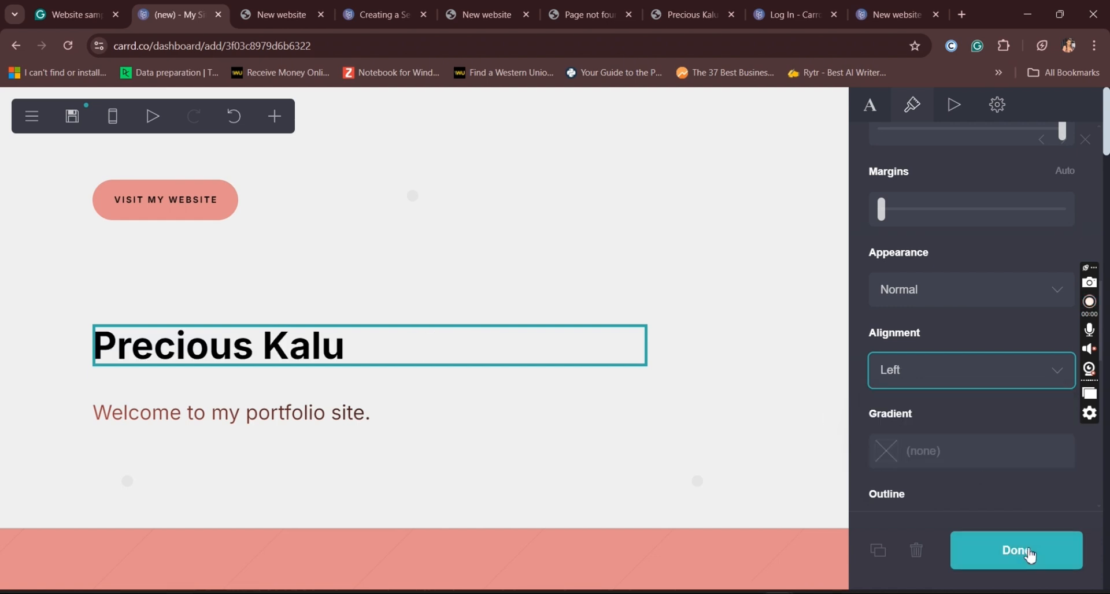
pyautogui.click(1030, 555)
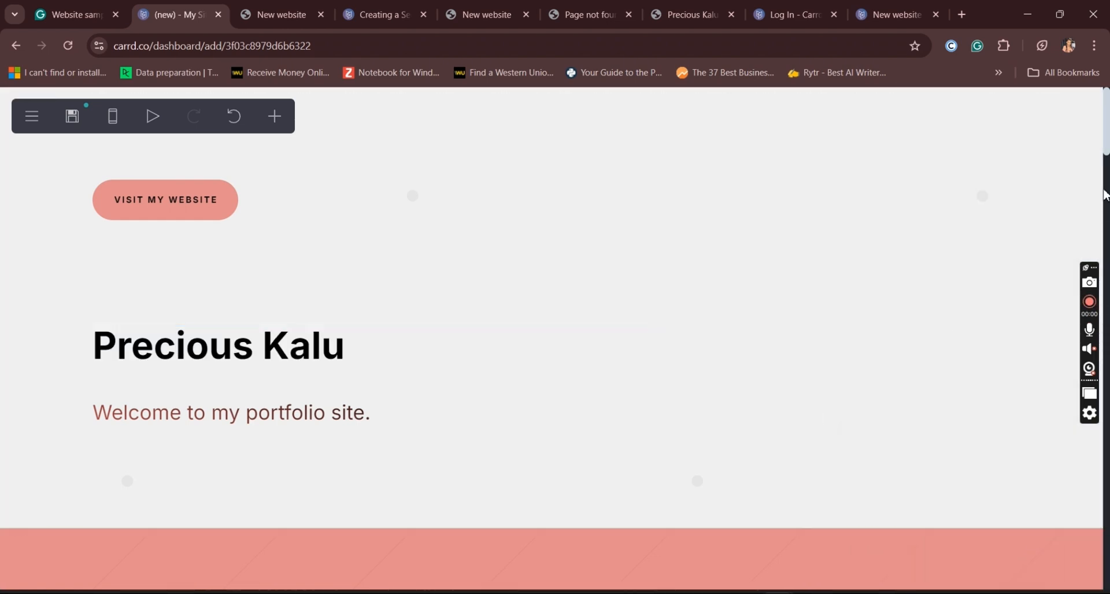
# Step: Review the page's sections from the About section through the work results, reviews and recognition areas
pyautogui.scroll(-3, 1106, 152)
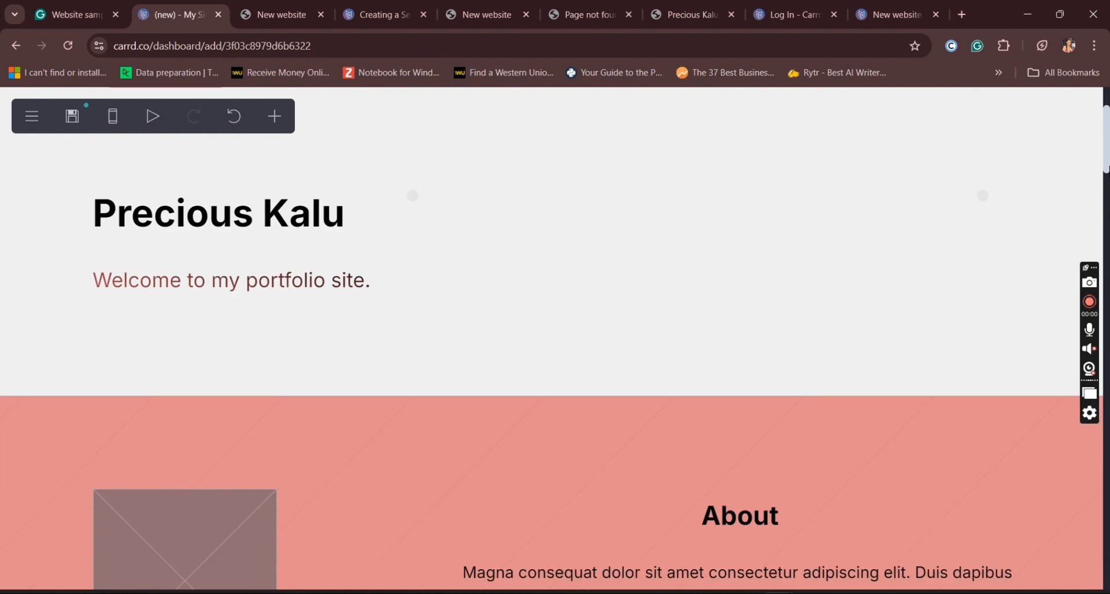
pyautogui.scroll(-1, 1106, 151)
pyautogui.scroll(-5, 1106, 209)
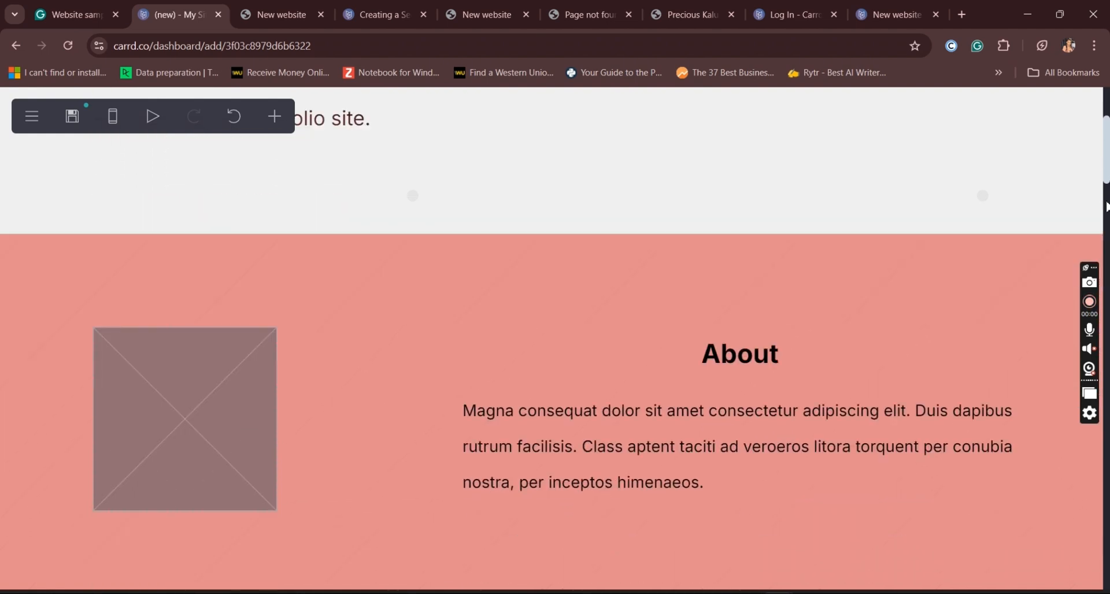
pyautogui.scroll(-2, 1107, 209)
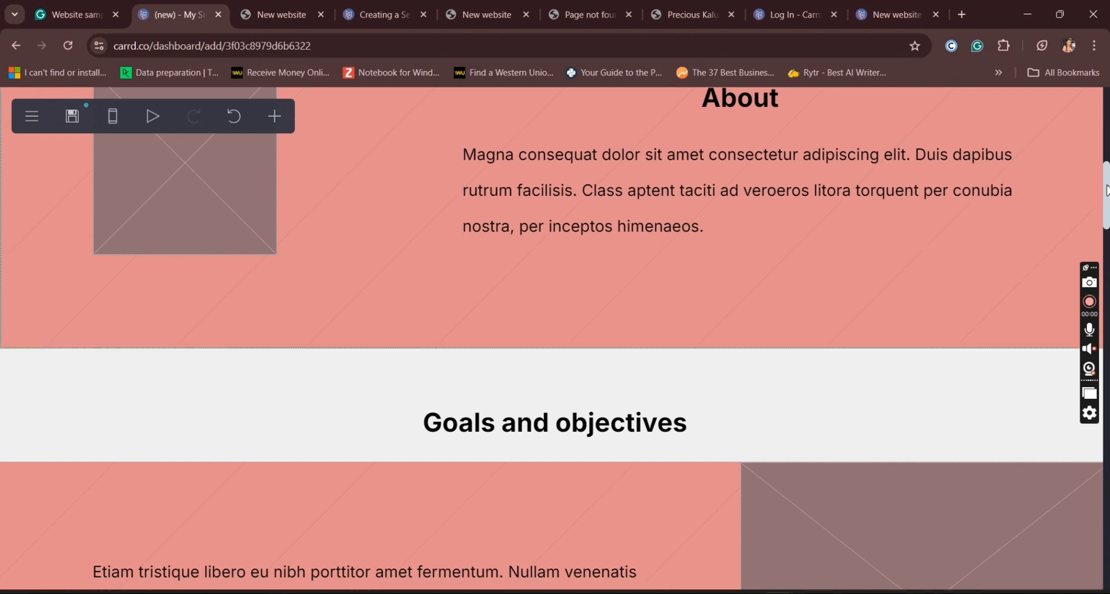
pyautogui.moveTo(1106, 193); pyautogui.dragTo(1109, 215)
pyautogui.moveTo(1109, 241); pyautogui.dragTo(1107, 347)
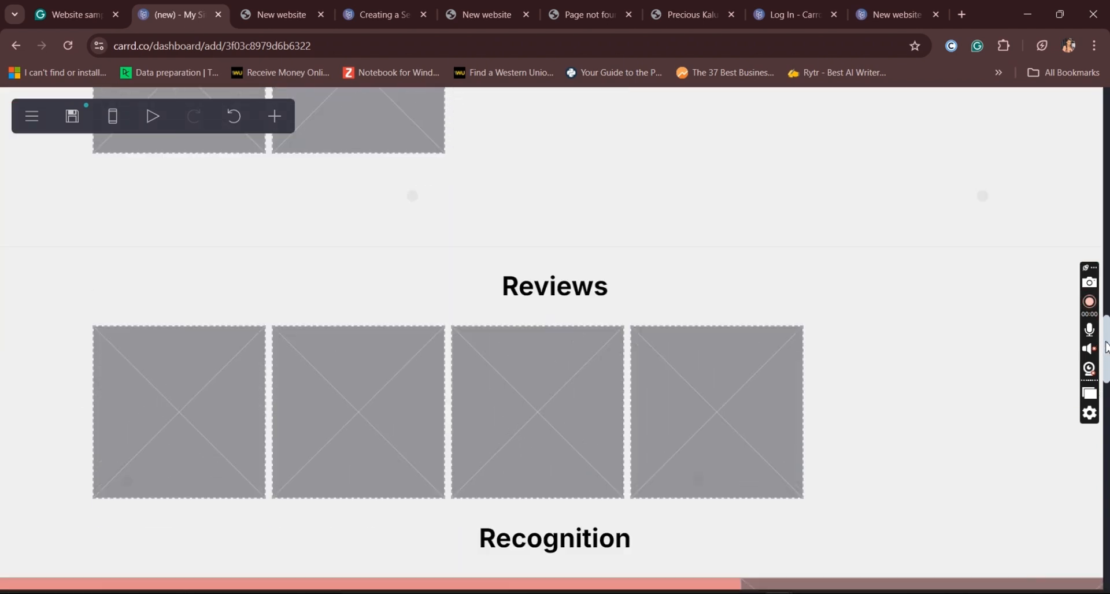
pyautogui.scroll(7, 1108, 347)
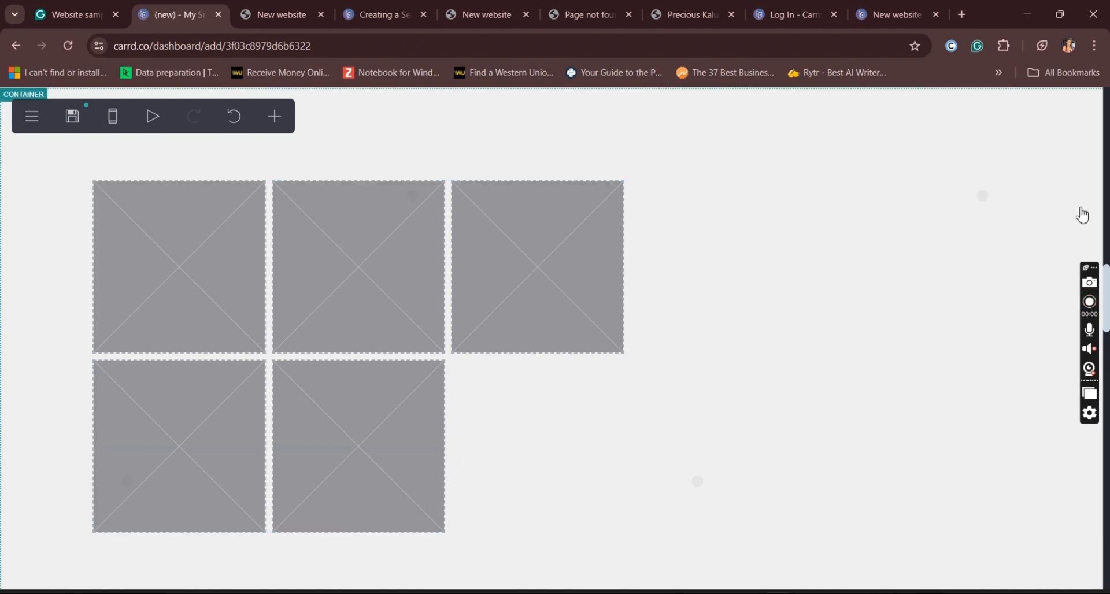
pyautogui.scroll(-6, 1107, 309)
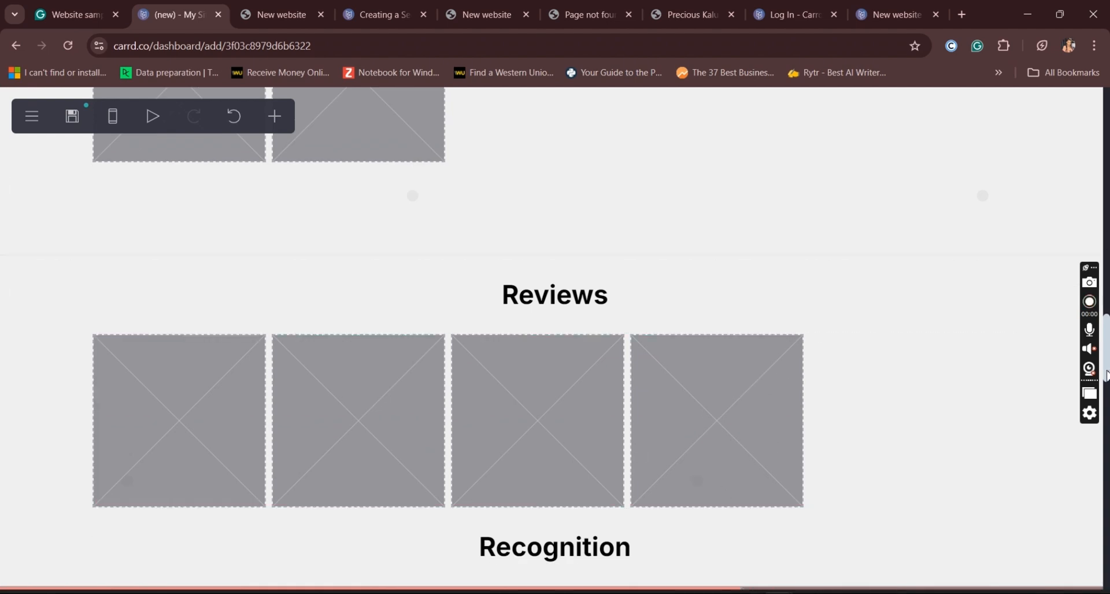
pyautogui.scroll(-6, 1107, 318)
pyautogui.scroll(3, 1106, 315)
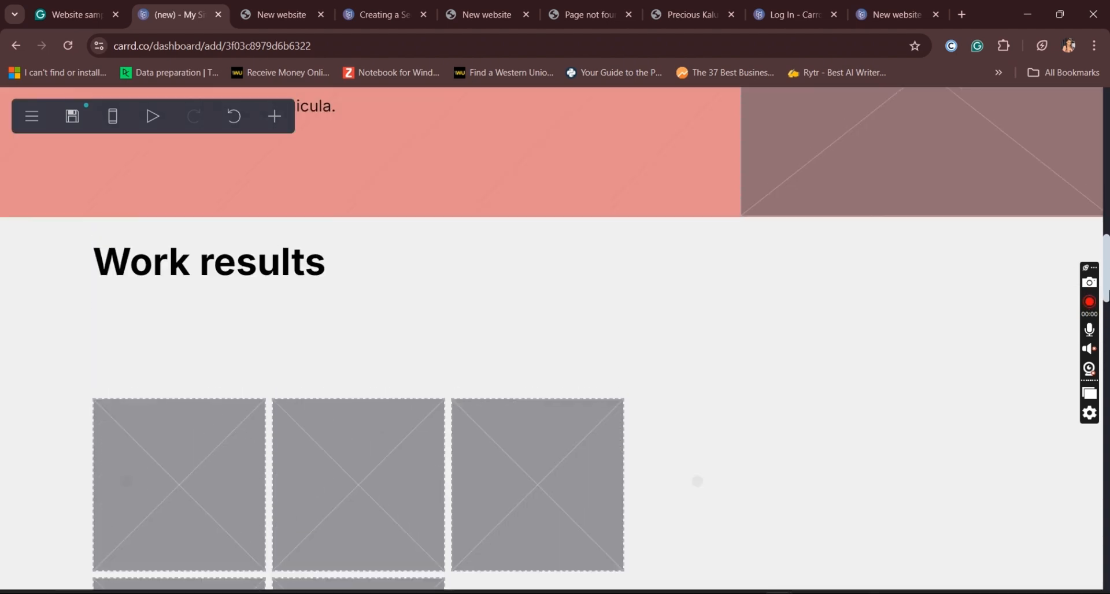
pyautogui.scroll(3, 719, 471)
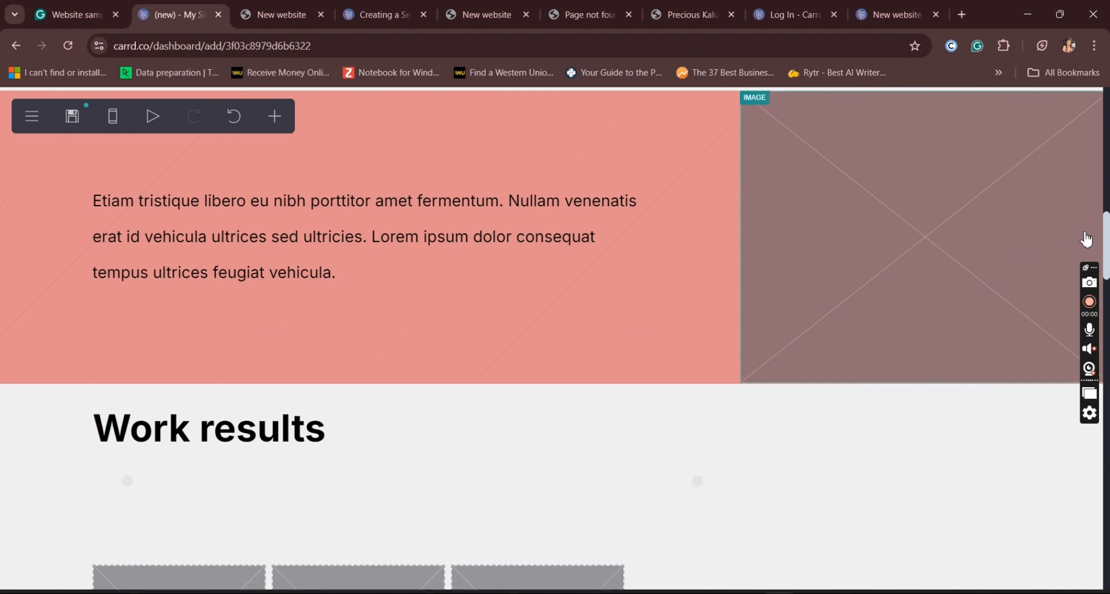
pyautogui.scroll(1, 1108, 226)
pyautogui.moveTo(1108, 226)
pyautogui.mouseDown()
pyautogui.moveTo(1108, 205)
pyautogui.moveTo(1108, 428)
pyautogui.moveTo(1108, 202)
pyautogui.moveTo(1105, 281)
pyautogui.moveTo(1105, 239)
pyautogui.mouseUp()
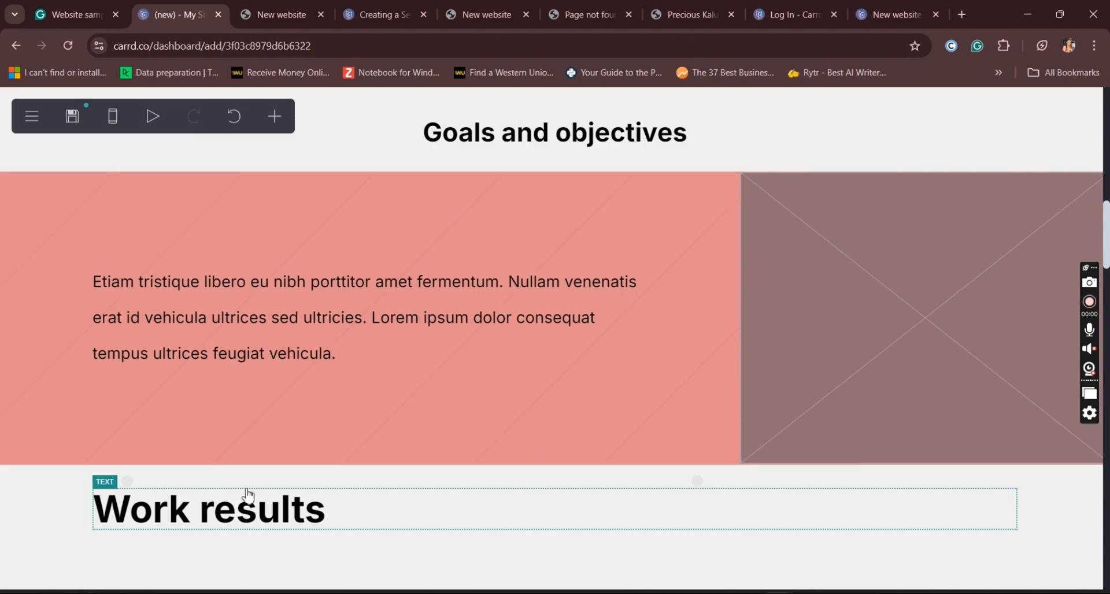
# Step: Duplicate the "Goals and objectives" heading
pyautogui.click(599, 145)
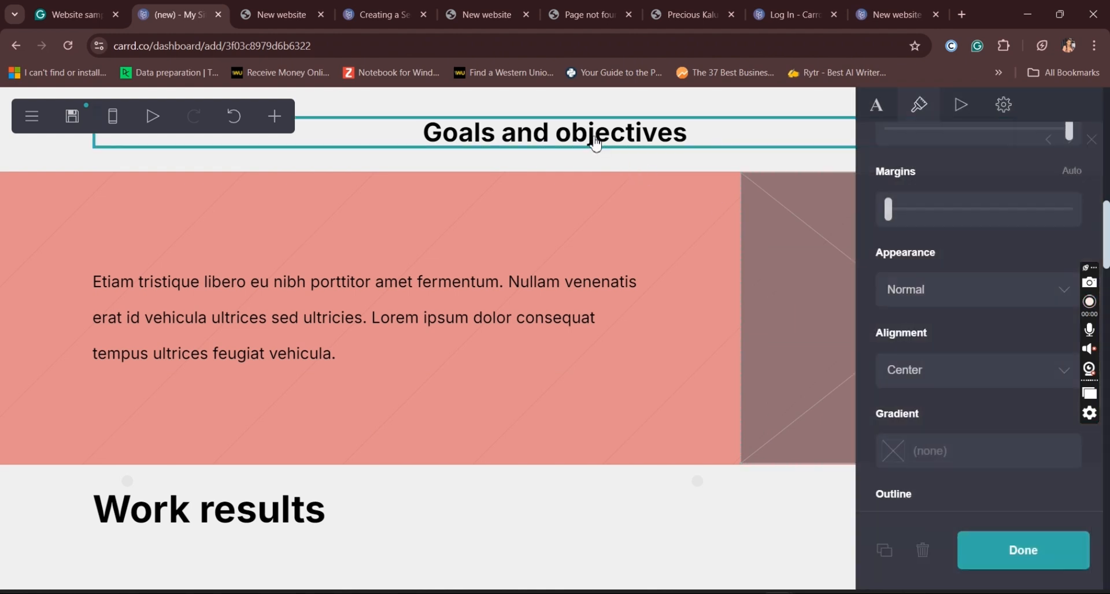
pyautogui.click(880, 554)
pyautogui.scroll(3, 644, 285)
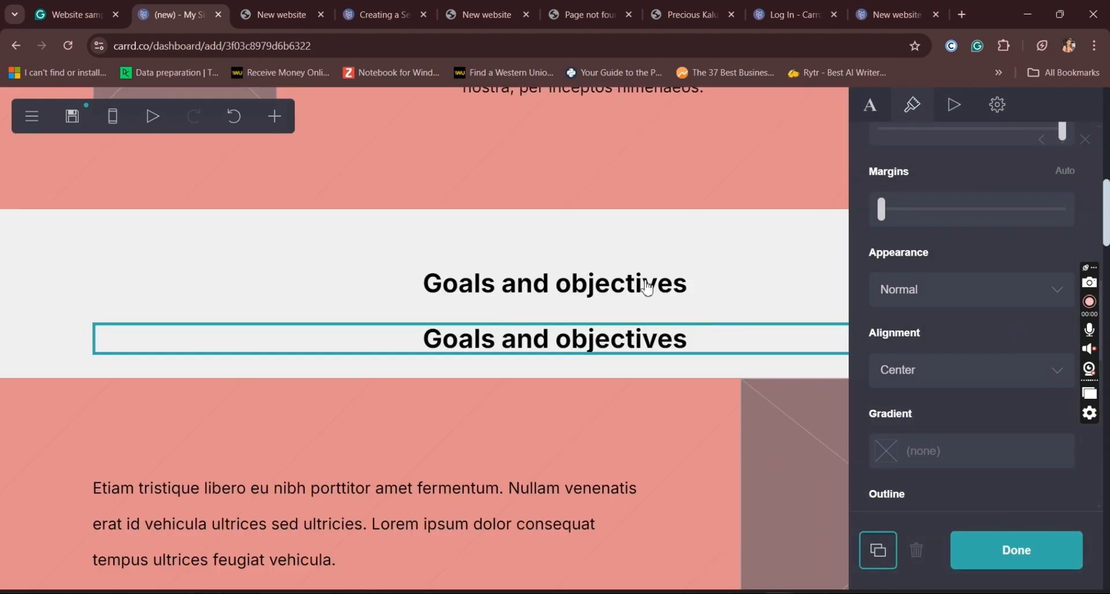
# Step: Duplicate the text-and-image container below the headings and move the second "Goals and objectives" heading between the two containers
pyautogui.click(653, 474)
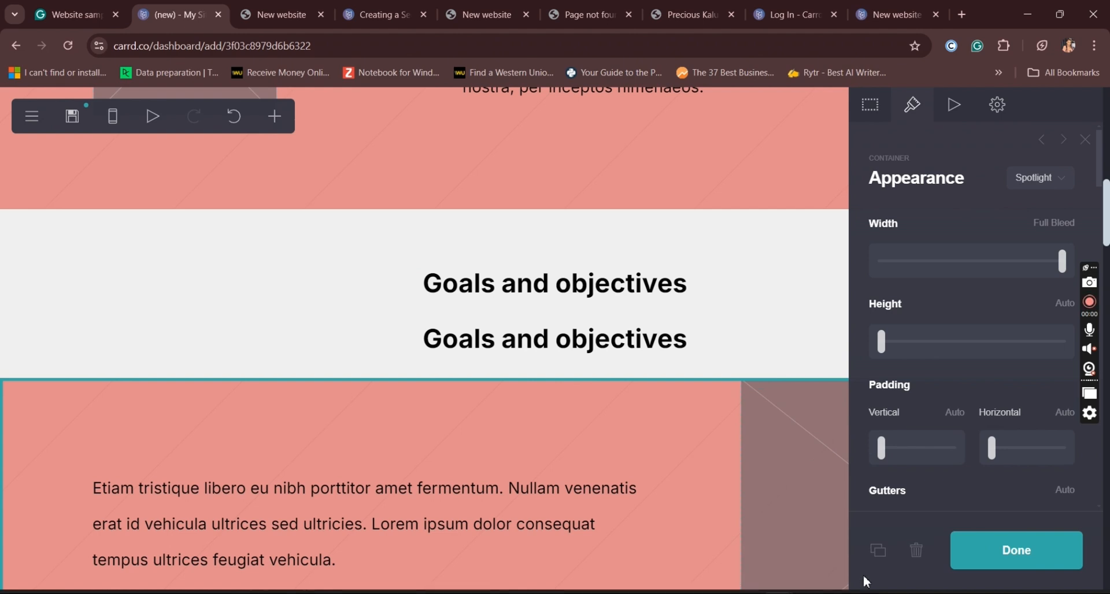
pyautogui.click(880, 553)
pyautogui.scroll(-8, 613, 344)
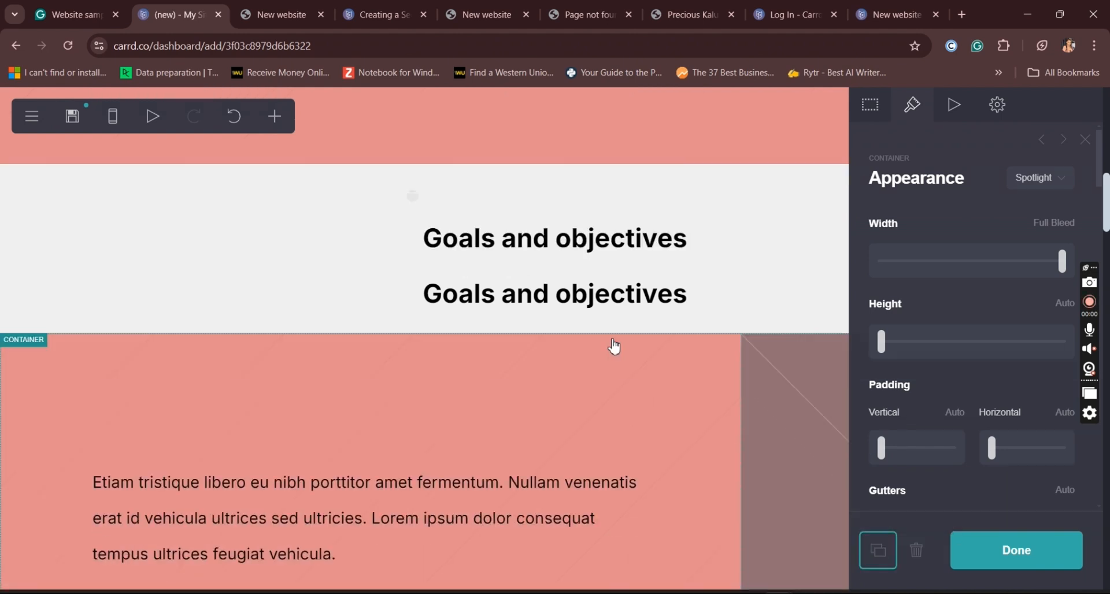
pyautogui.moveTo(1106, 263); pyautogui.dragTo(1106, 220)
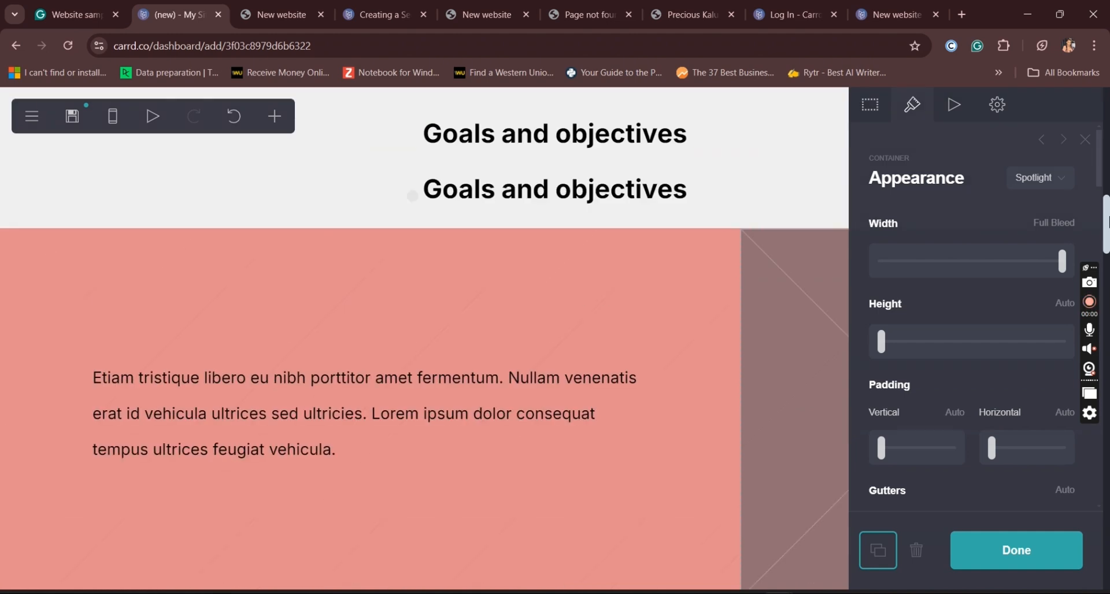
pyautogui.moveTo(641, 211); pyautogui.dragTo(577, 473)
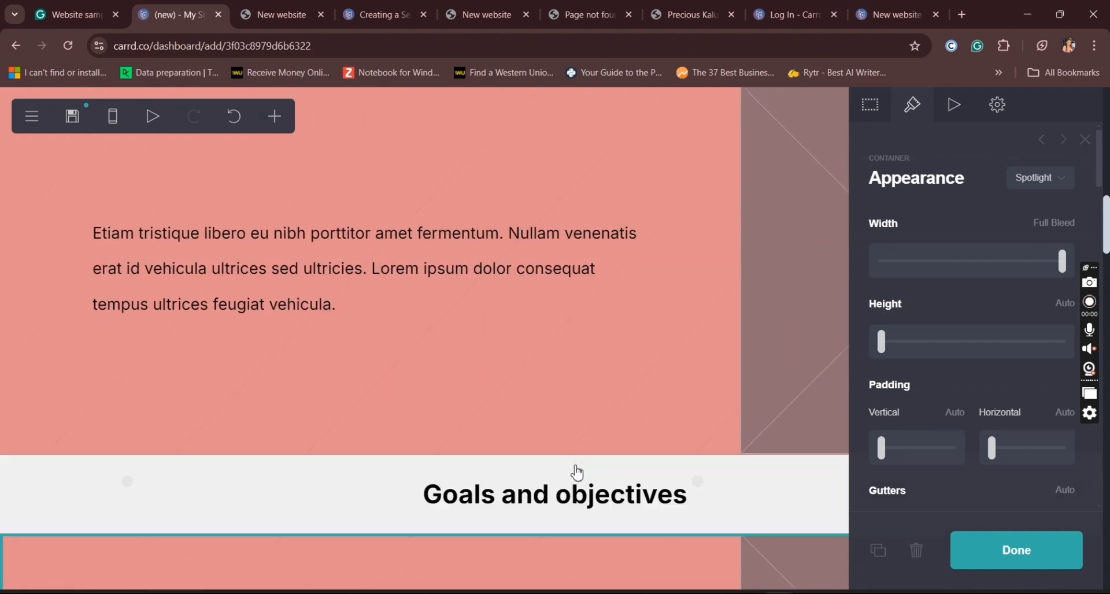
# Step: Change the text of the heading between the two containers to "Services" and finish editing it
pyautogui.click(618, 498)
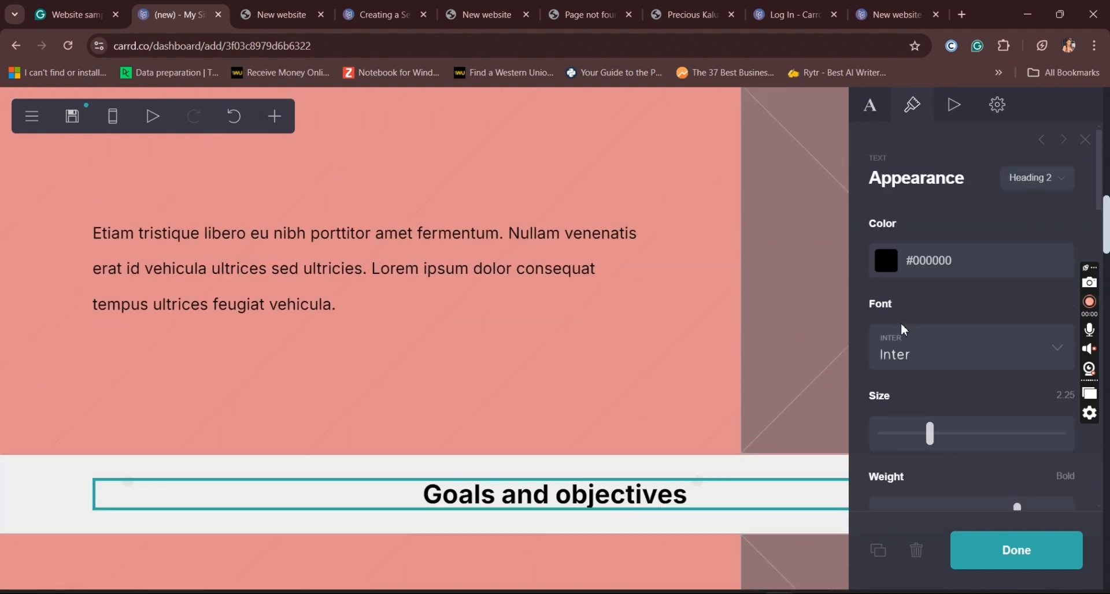
pyautogui.click(871, 107)
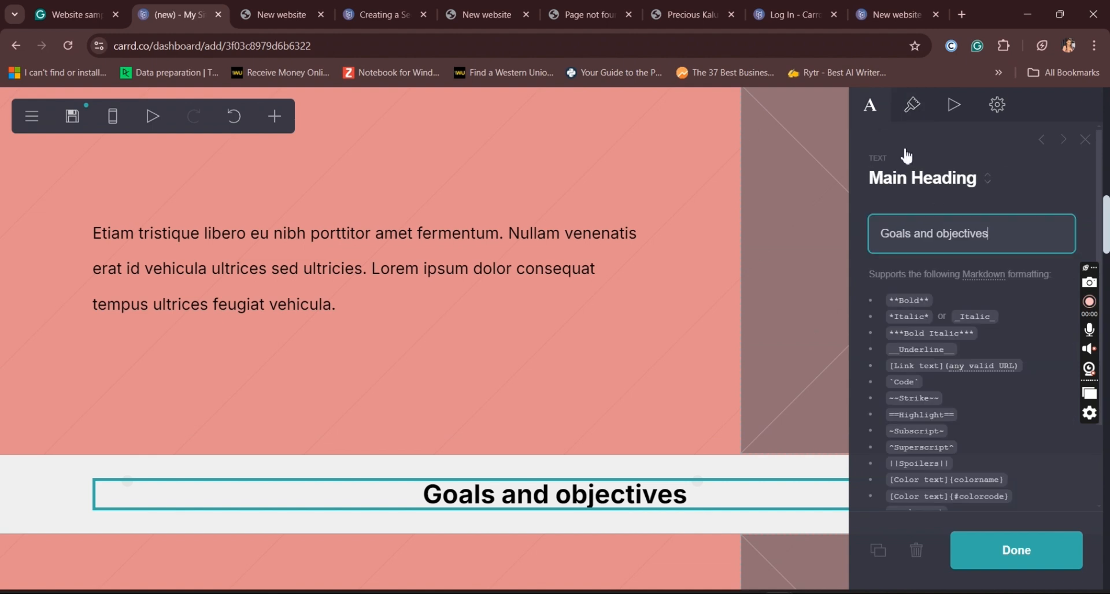
pyautogui.moveTo(1012, 237); pyautogui.dragTo(849, 240)
pyautogui.write('S')
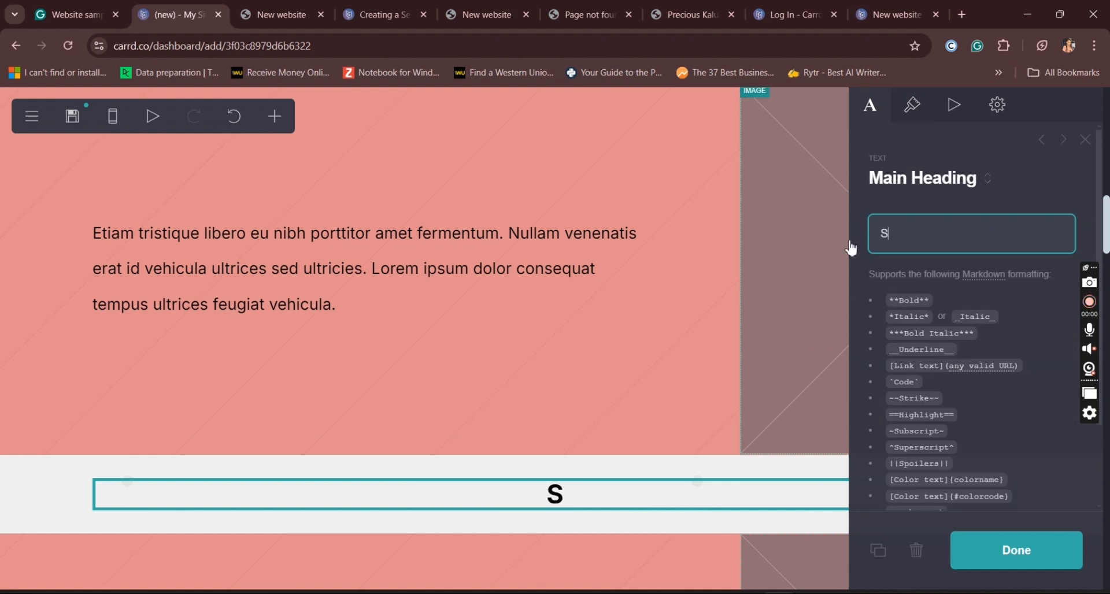
pyautogui.write('ervices')
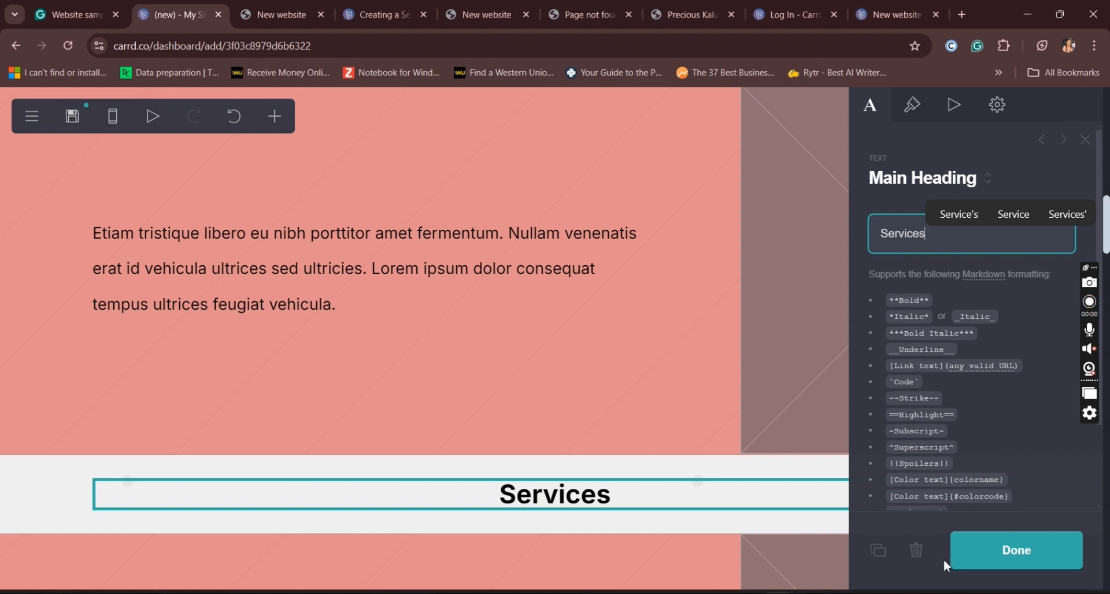
pyautogui.click(1041, 567)
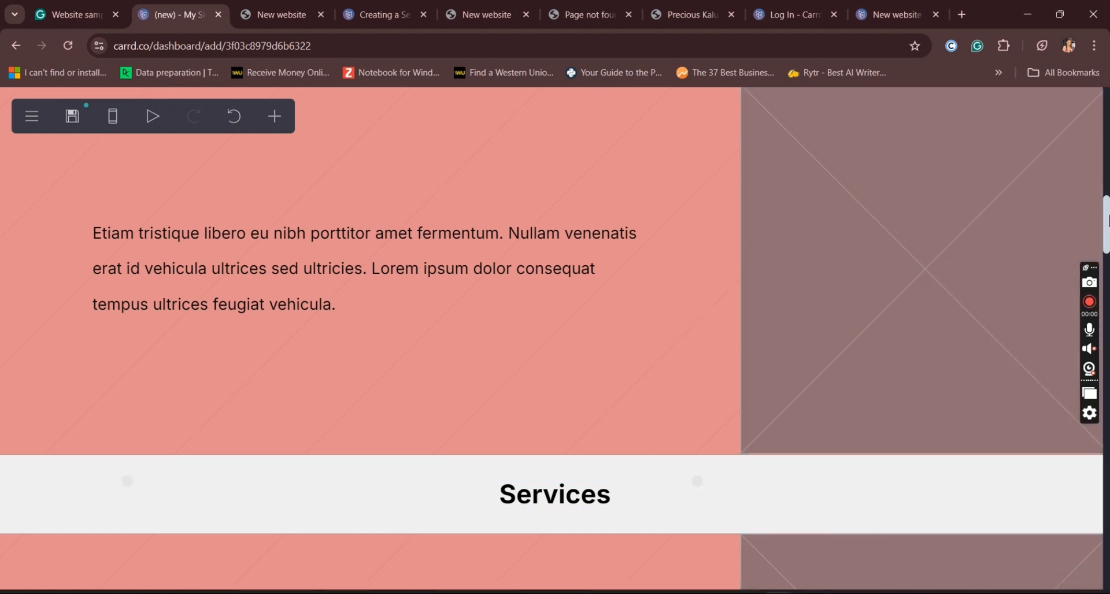
# Step: Open the site's publishing settings and enter "Portfolio" as the site title
pyautogui.scroll(-8, 1107, 223)
pyautogui.scroll(10, 1107, 222)
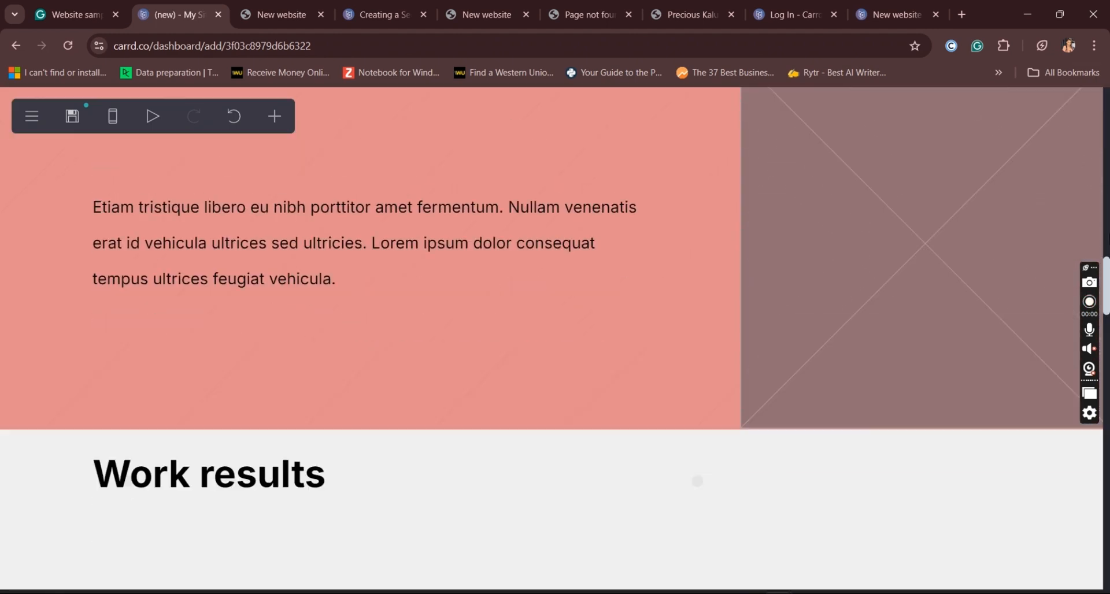
pyautogui.moveTo(1107, 223); pyautogui.dragTo(1107, 424)
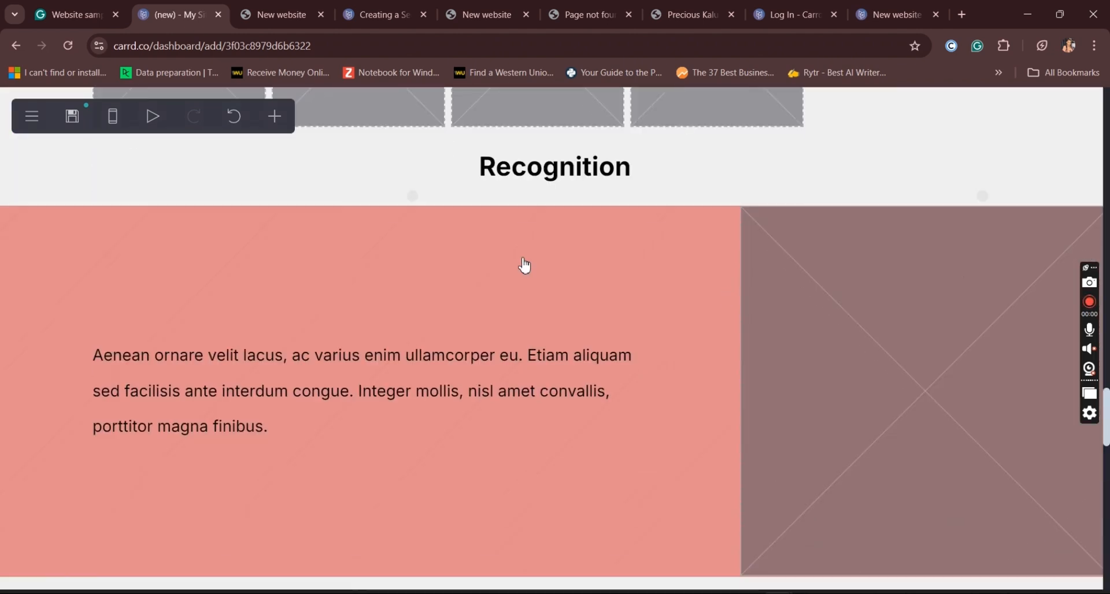
pyautogui.click(74, 119)
pyautogui.click(896, 252)
pyautogui.write('Port')
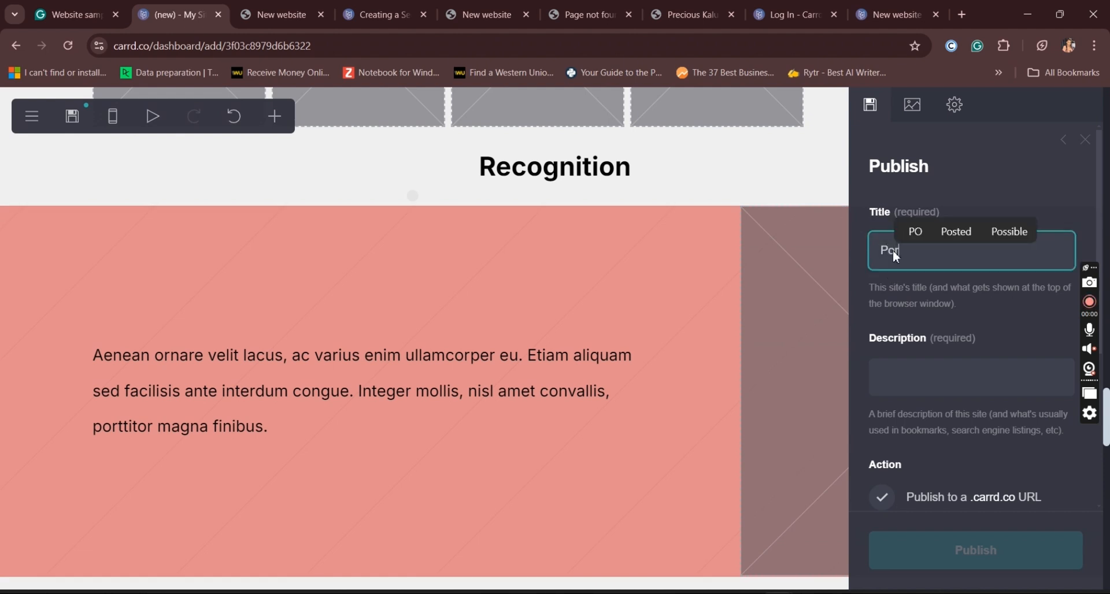
pyautogui.write('oio')
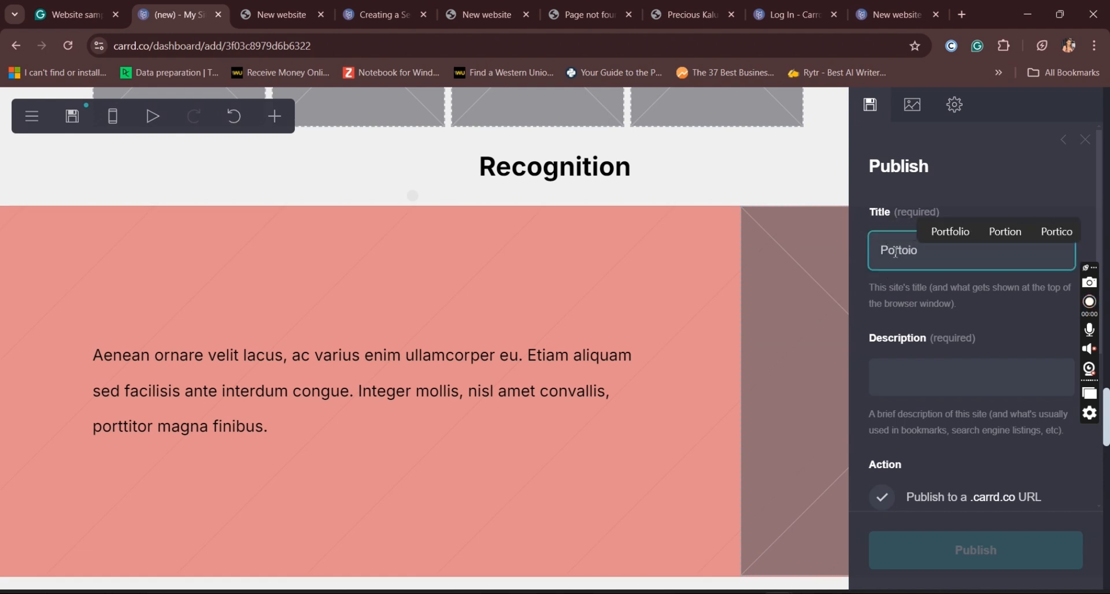
pyautogui.click(960, 232)
# Step: Copy the site title "Portfolio" into the site's description
pyautogui.moveTo(956, 258); pyautogui.dragTo(871, 257)
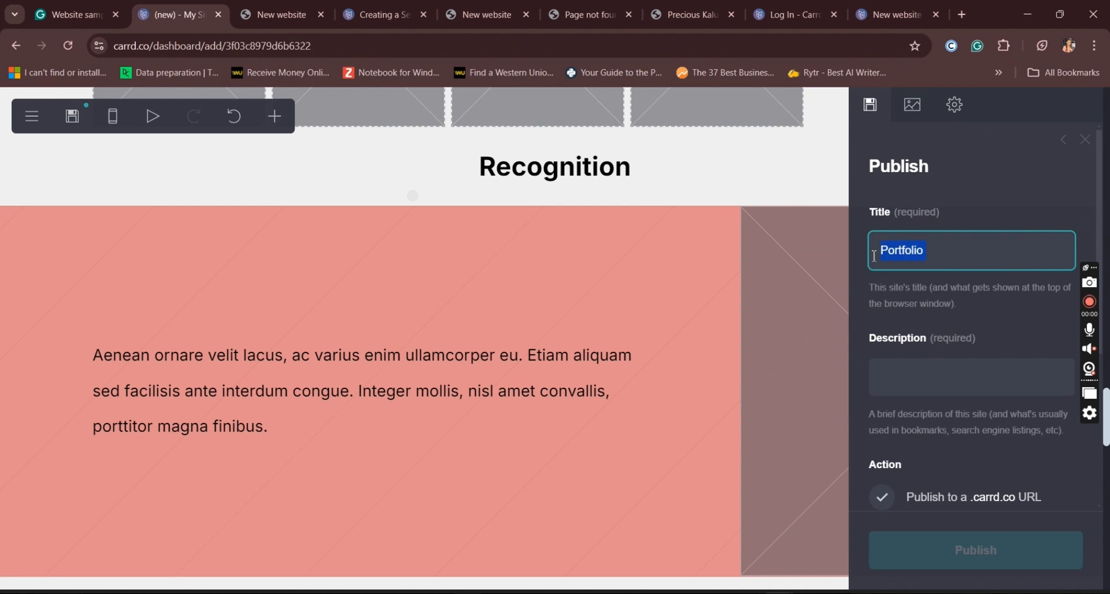
pyautogui.hotkey('ctrl', 'c')
pyautogui.click(928, 373)
pyautogui.hotkey('ctrl', 'v')
pyautogui.click(976, 317)
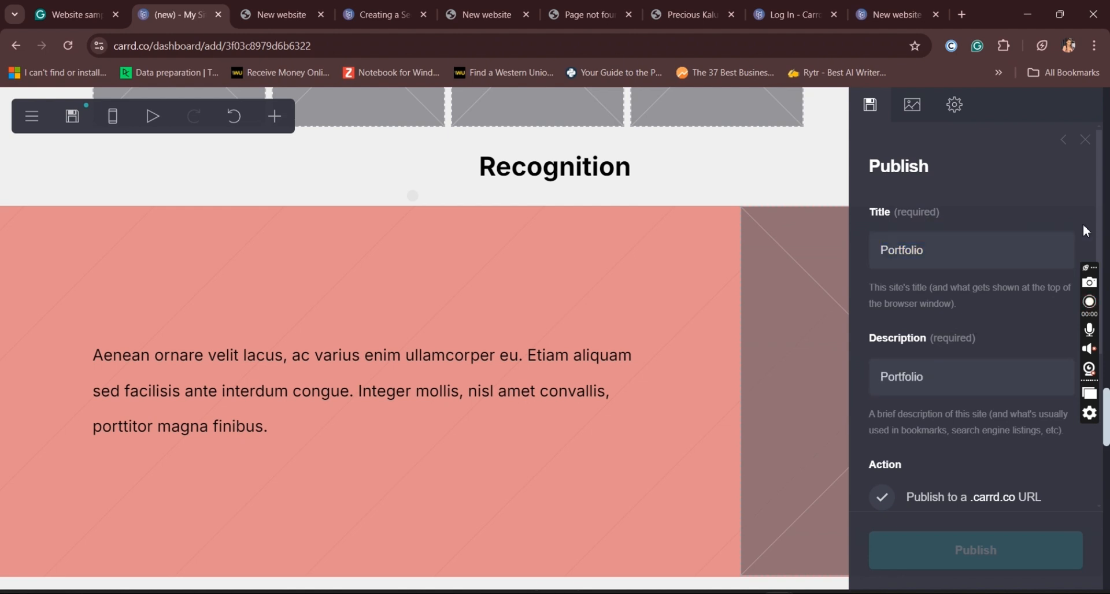
# Step: Try "portfolio.yourname" as the site's .carrd.co address name, then clear the entry
pyautogui.scroll(-4, 1106, 226)
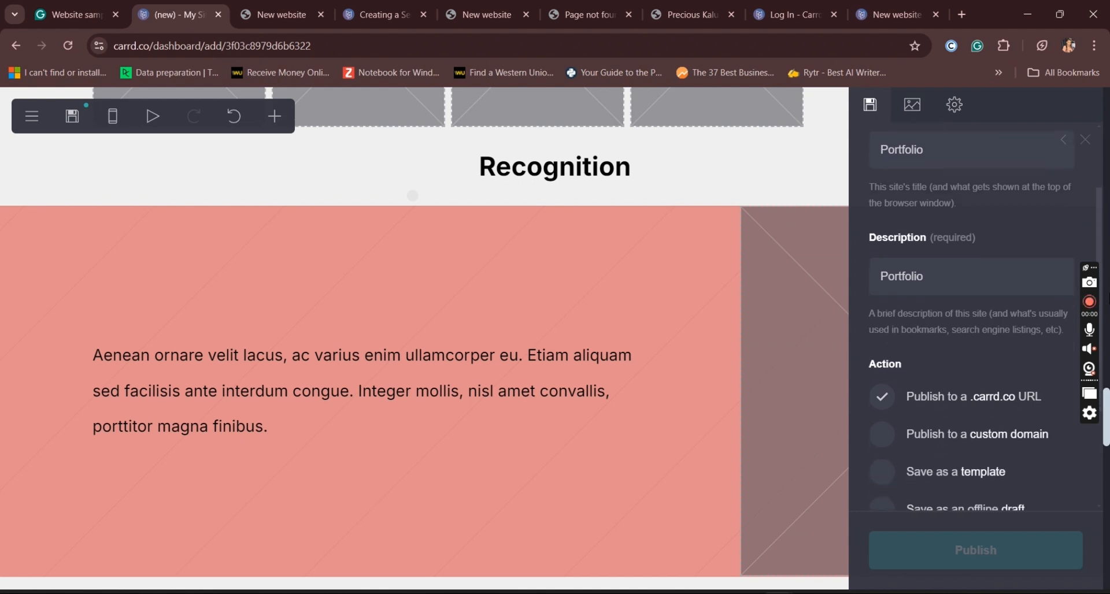
pyautogui.scroll(-1, 1107, 393)
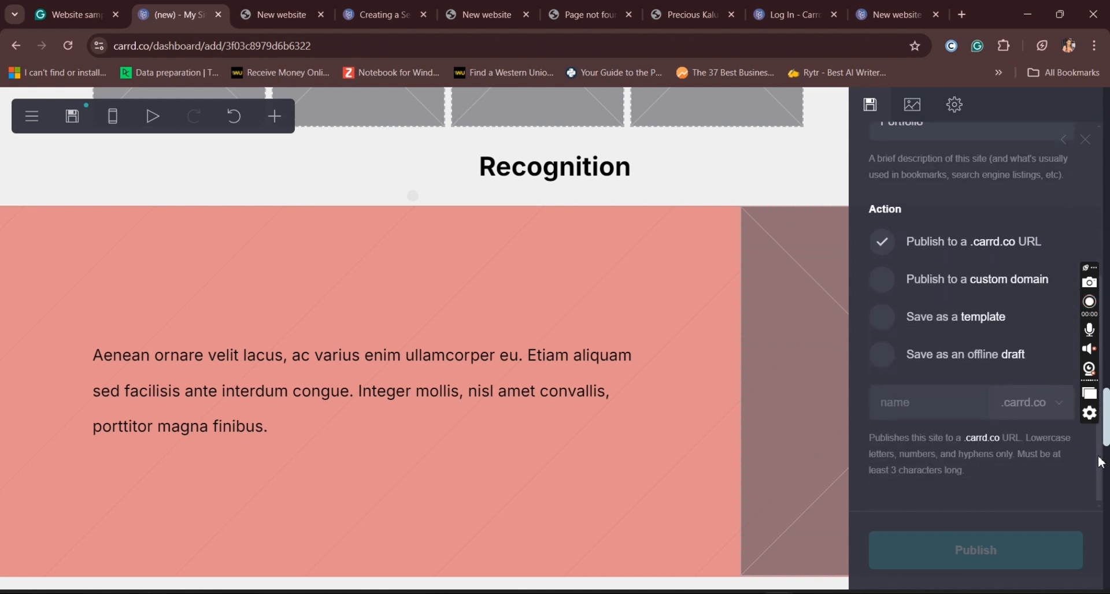
pyautogui.scroll(1, 1107, 393)
pyautogui.scroll(3, 1106, 393)
pyautogui.scroll(-1, 1094, 347)
pyautogui.scroll(-4, 1095, 347)
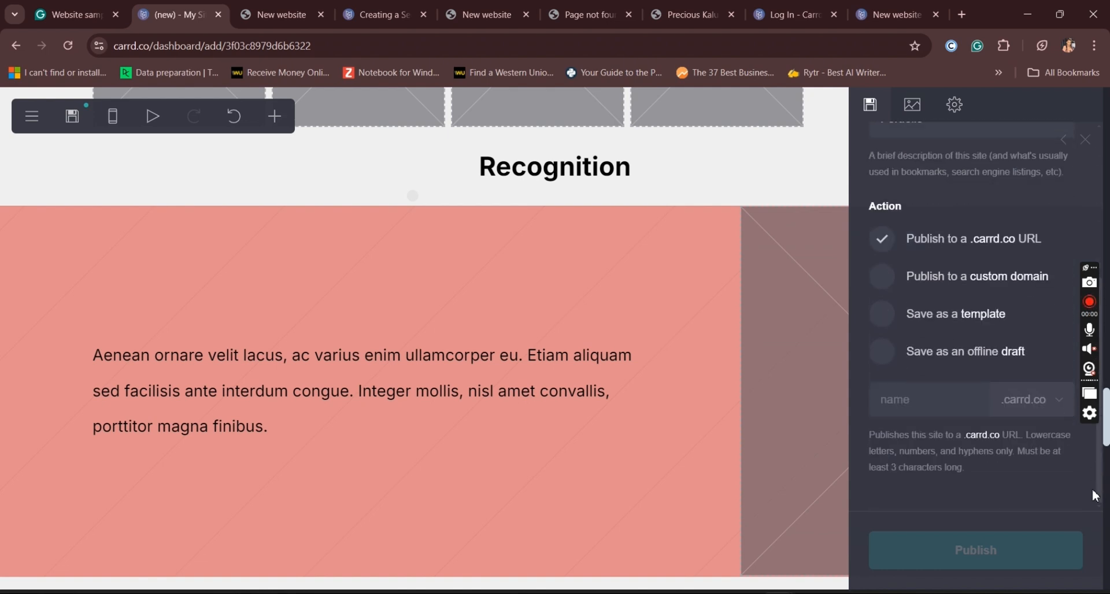
pyautogui.click(932, 409)
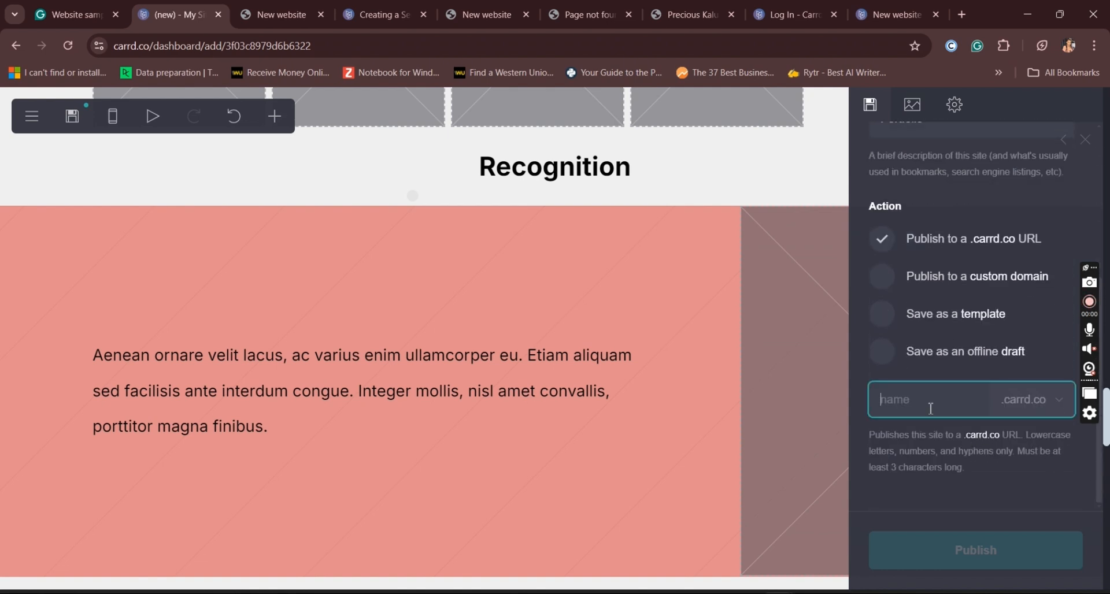
pyautogui.write('por')
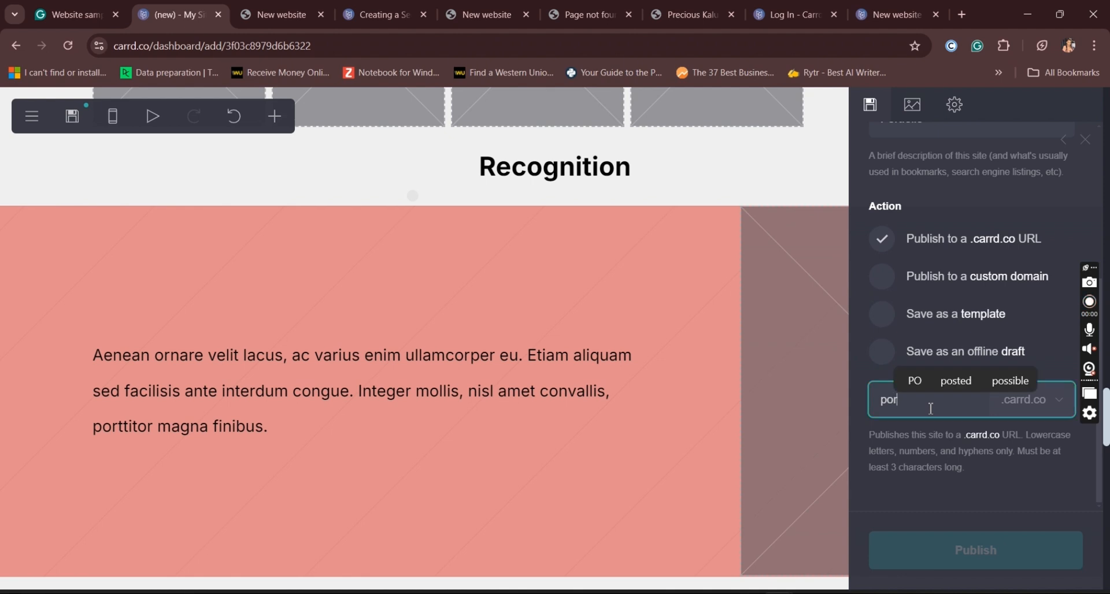
pyautogui.write('tfolio')
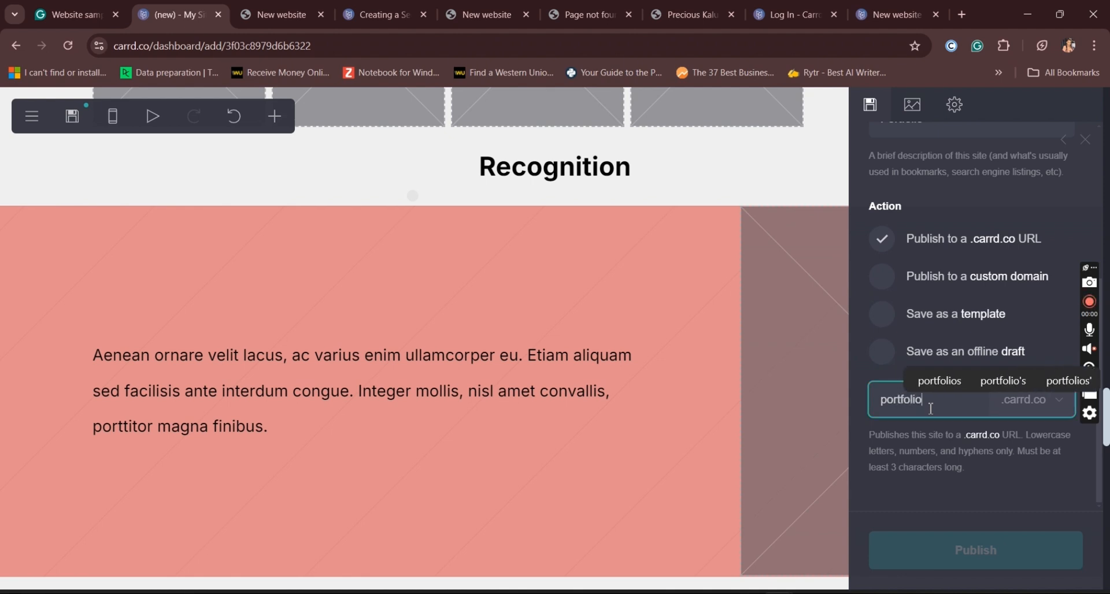
pyautogui.write('.yourname')
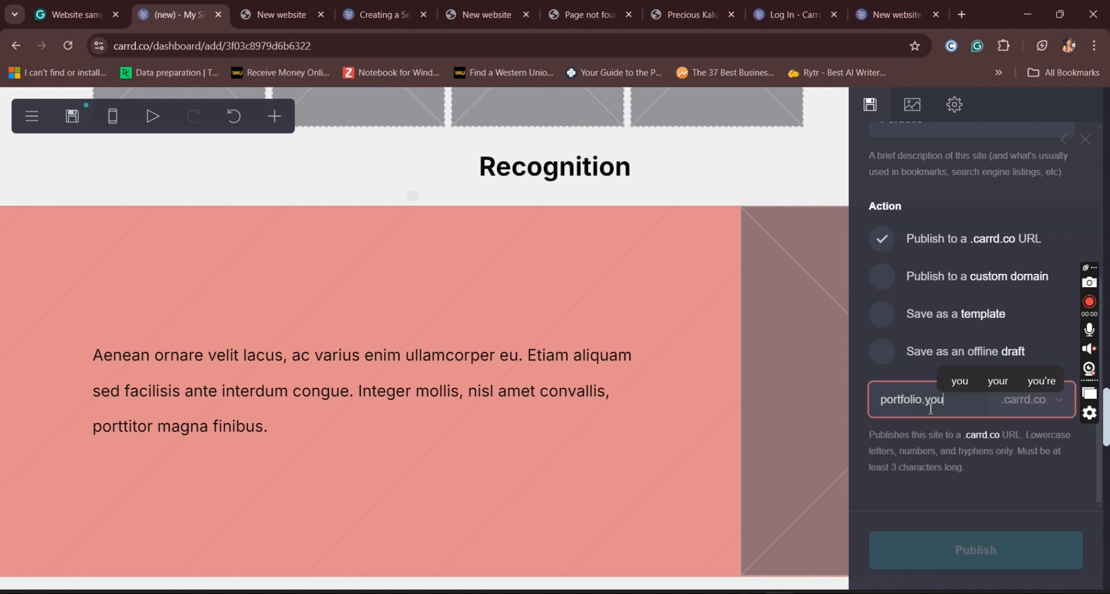
pyautogui.click(966, 441)
pyautogui.click(924, 398)
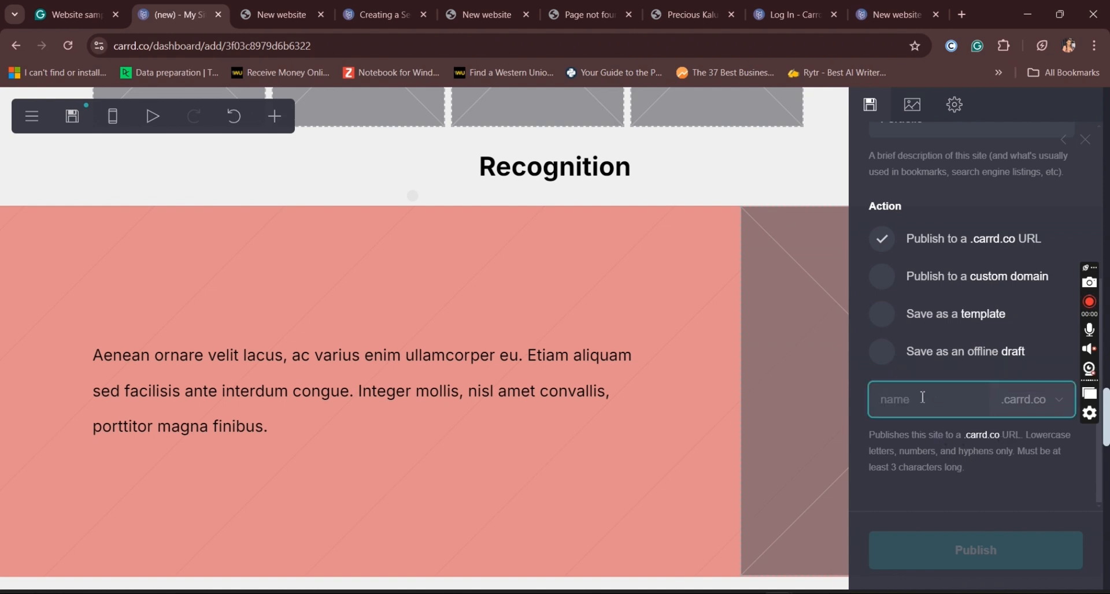
# Step: Try "portfolio" and then "portfolio.yourname" as the .carrd.co address name, and empty it again
pyautogui.write('port')
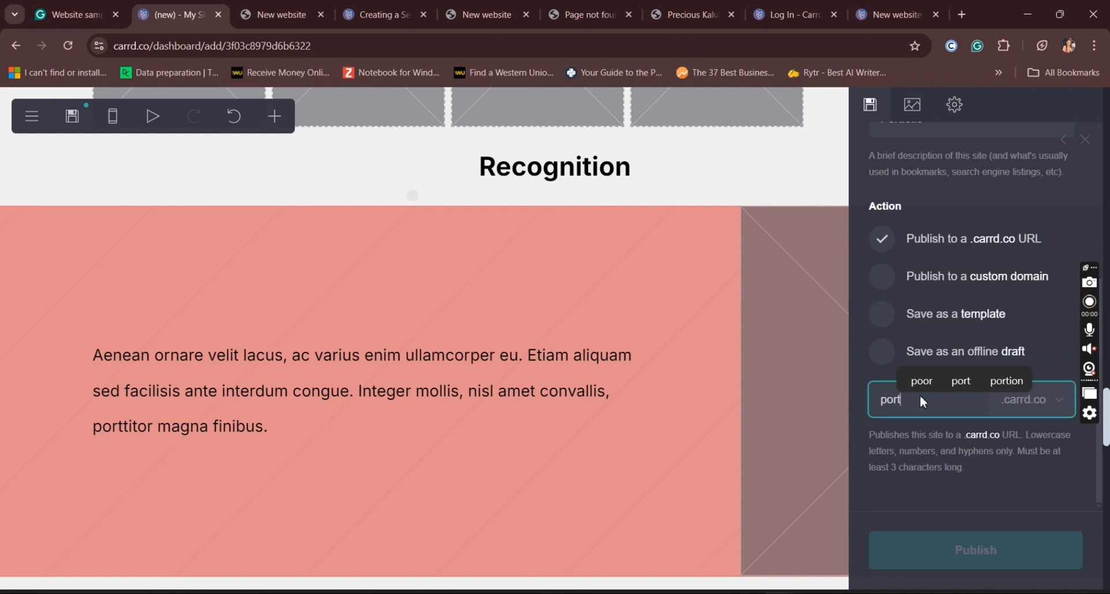
pyautogui.write('fo')
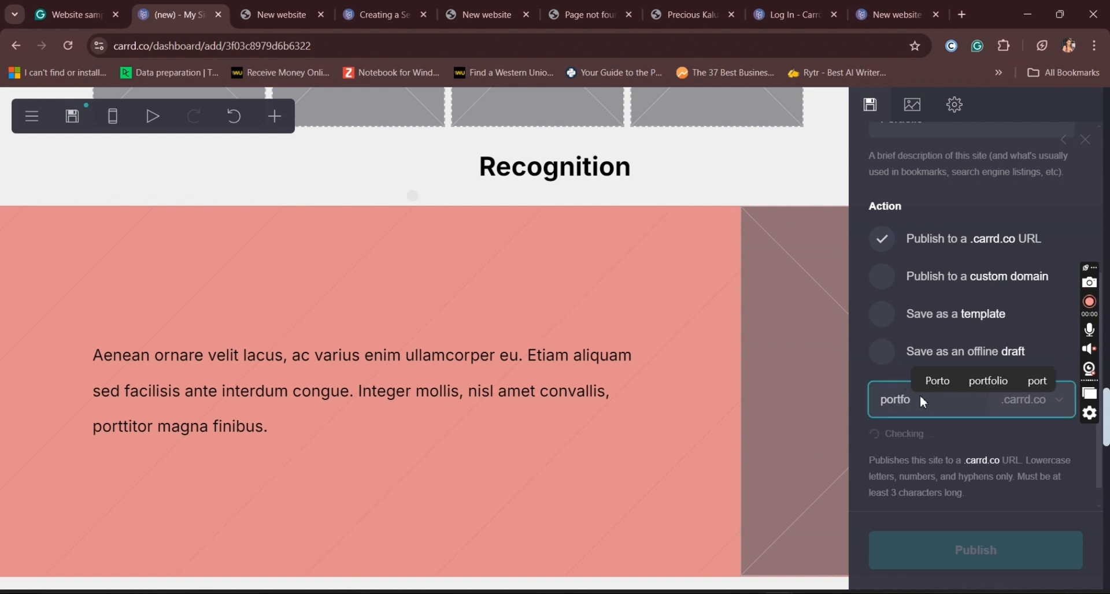
pyautogui.write('lio')
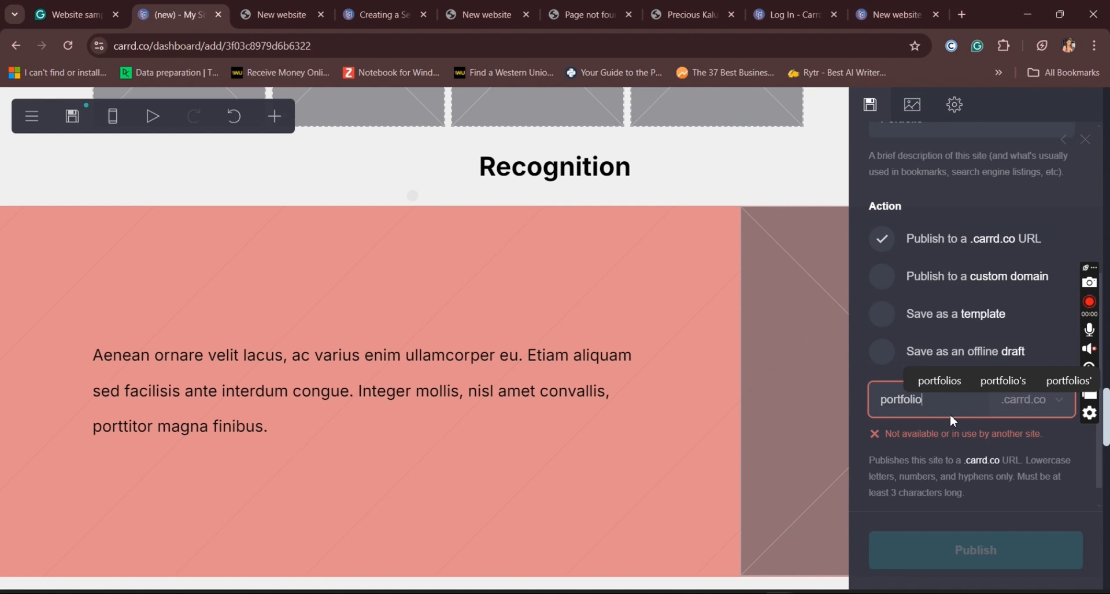
pyautogui.write('.yourname')
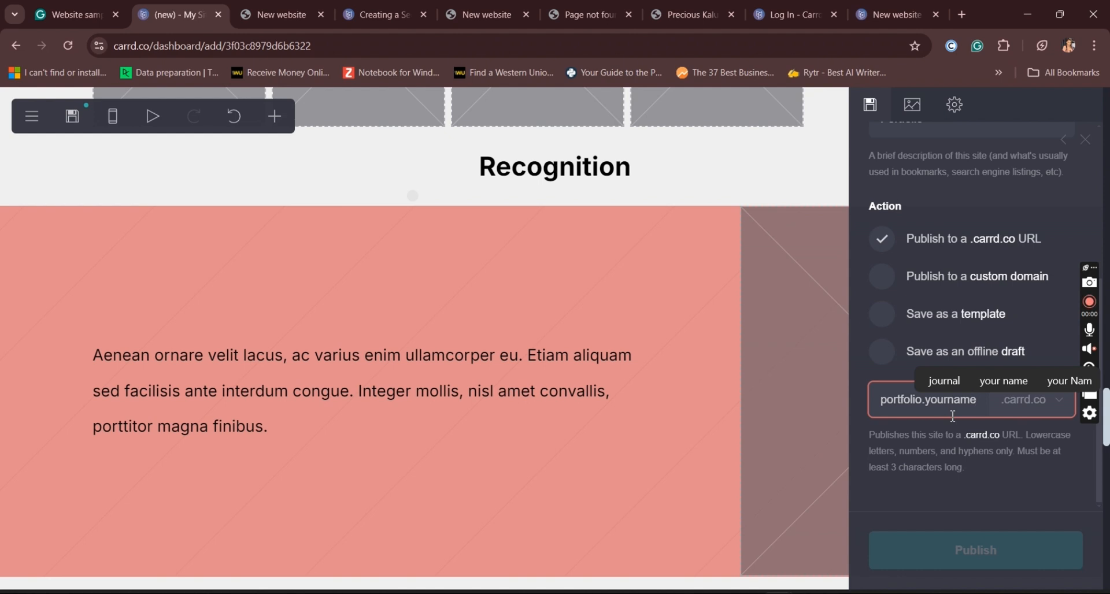
pyautogui.hotkey('ctrl', 'a')
pyautogui.press('BackSpace')
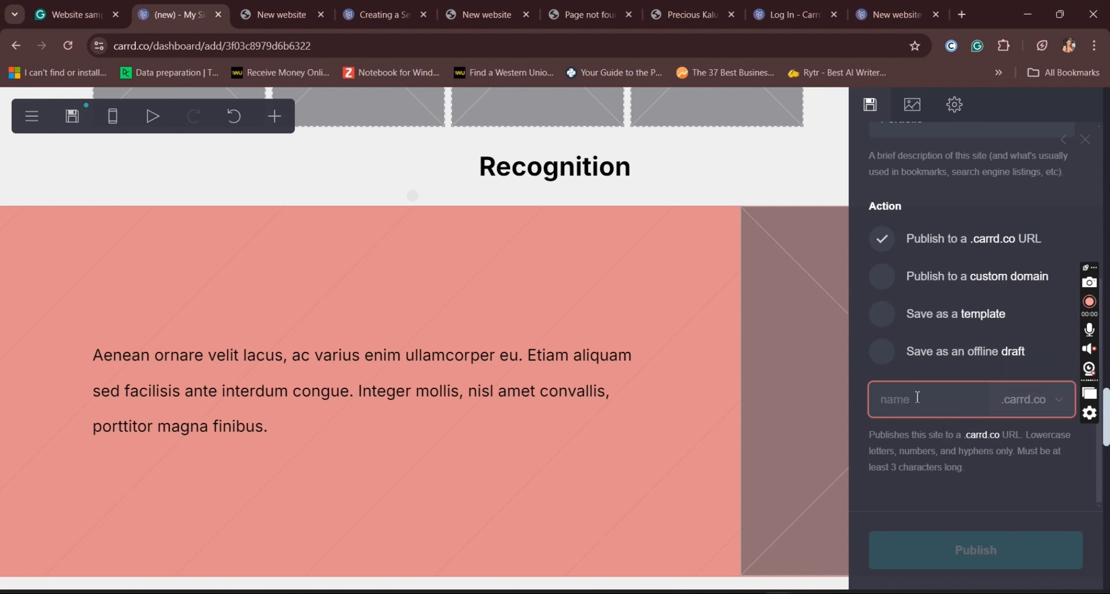
# Step: Try "portfolio.name" and then "portfolio." followed by a personal name as the .carrd.co address, and clear it
pyautogui.write('po')
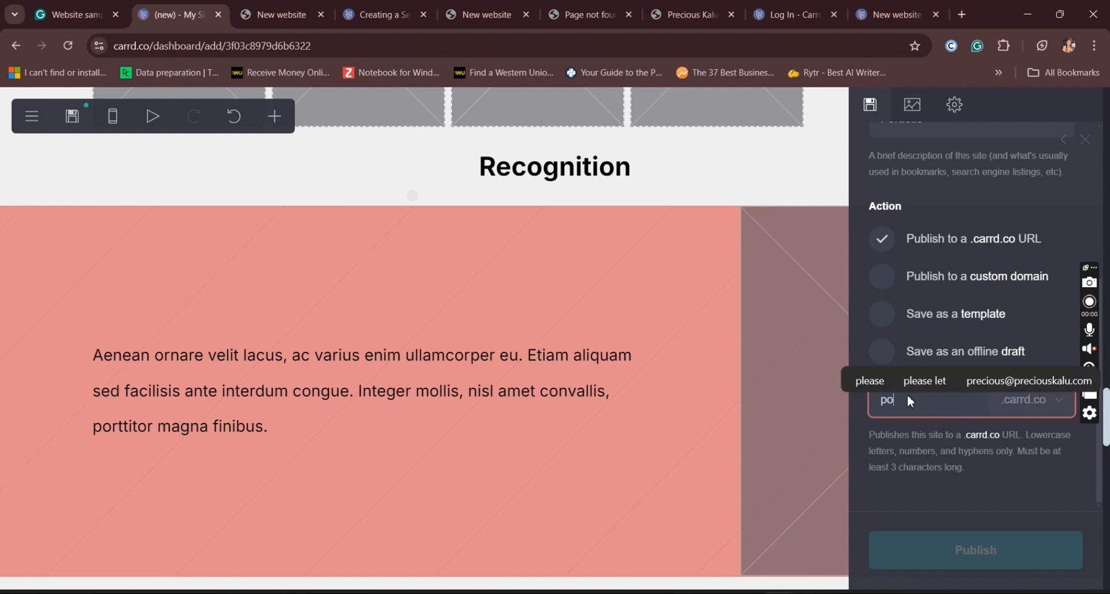
pyautogui.write('rtfo')
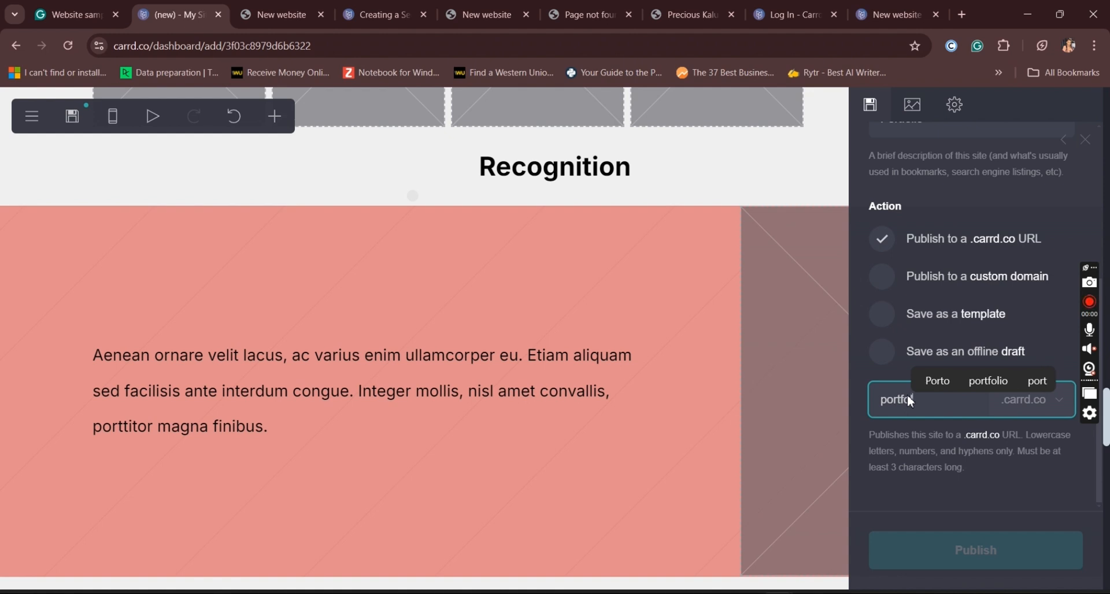
pyautogui.write('lio.')
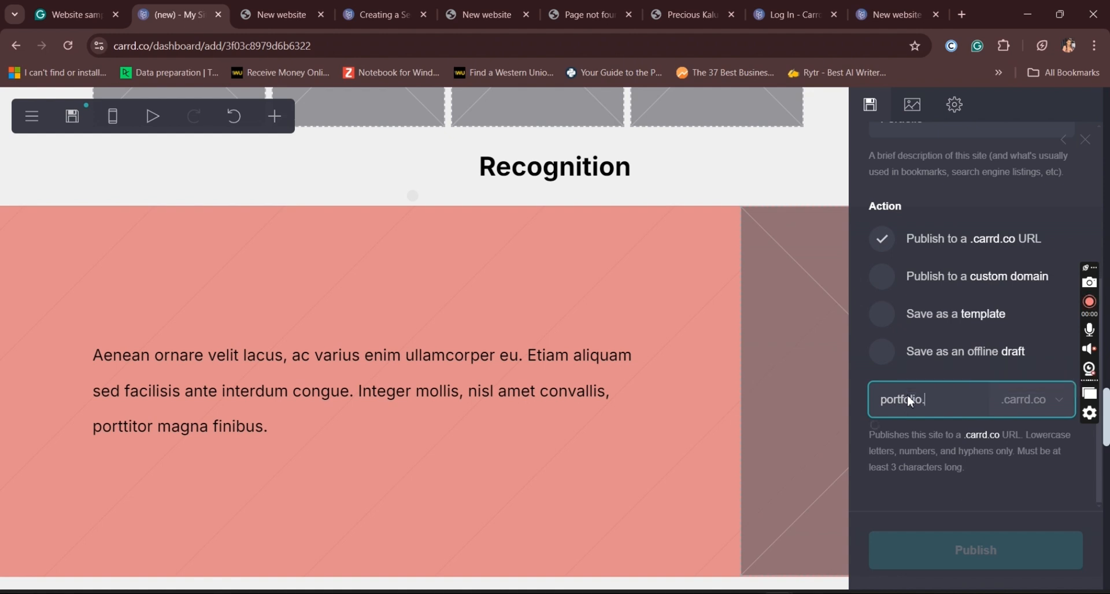
pyautogui.write('name')
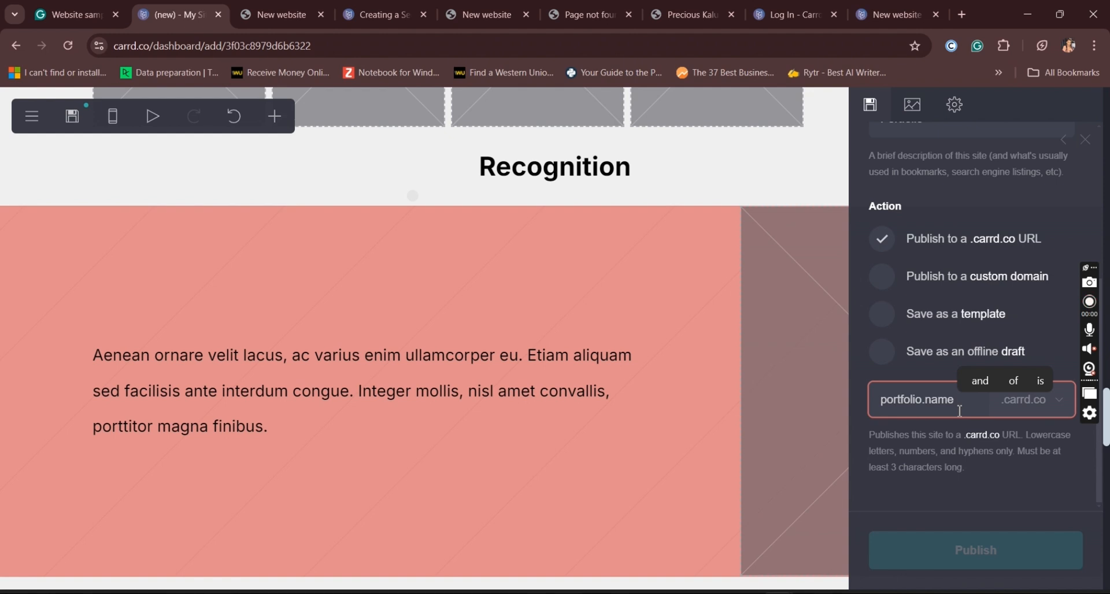
pyautogui.press('BackSpace')
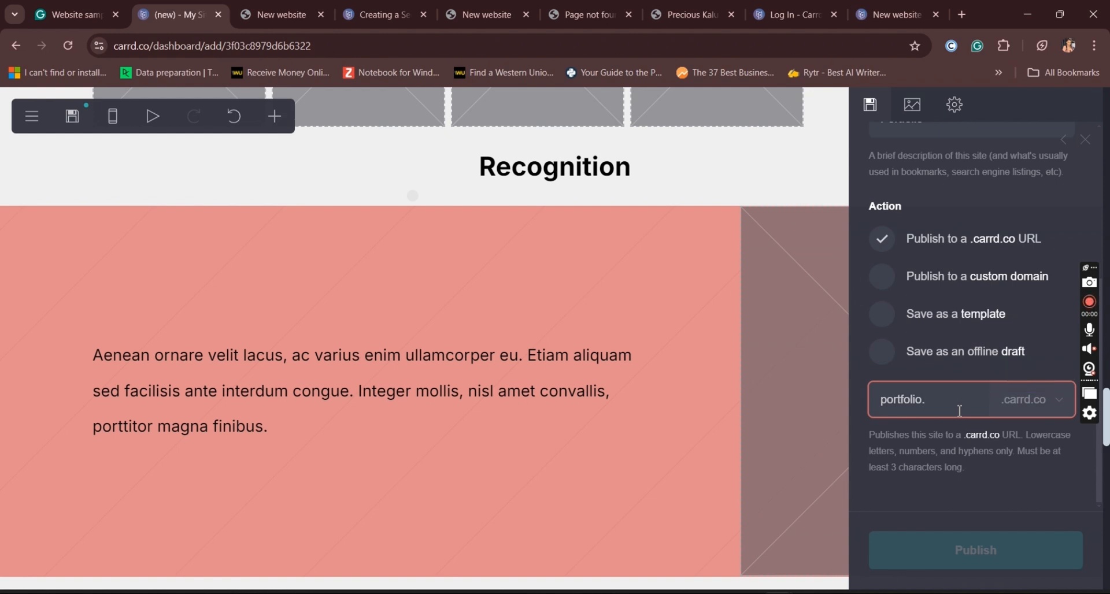
pyautogui.write('ol')
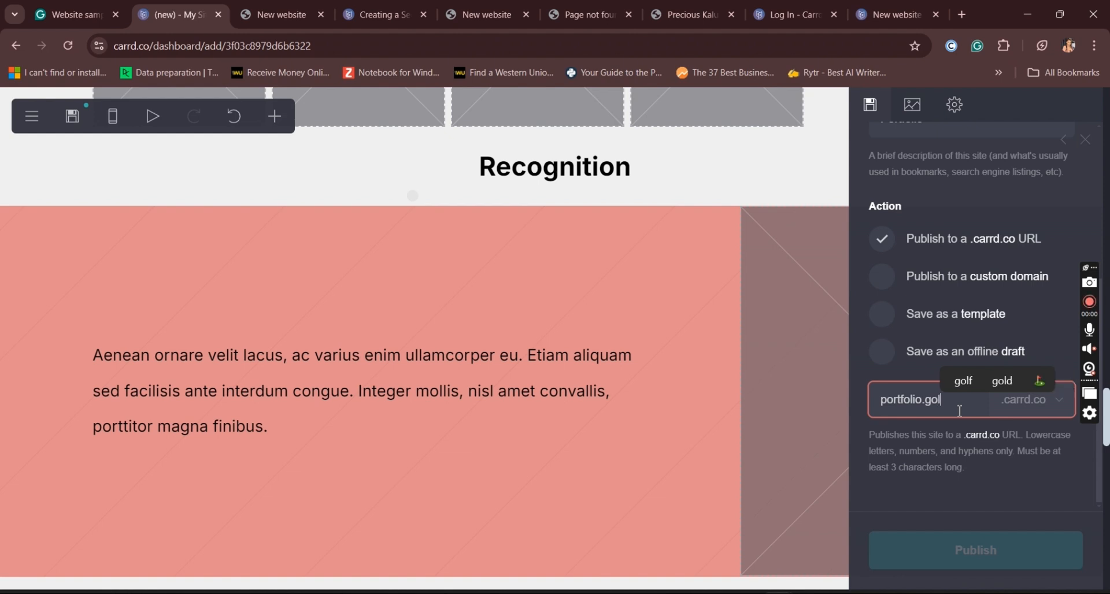
pyautogui.write('denn')
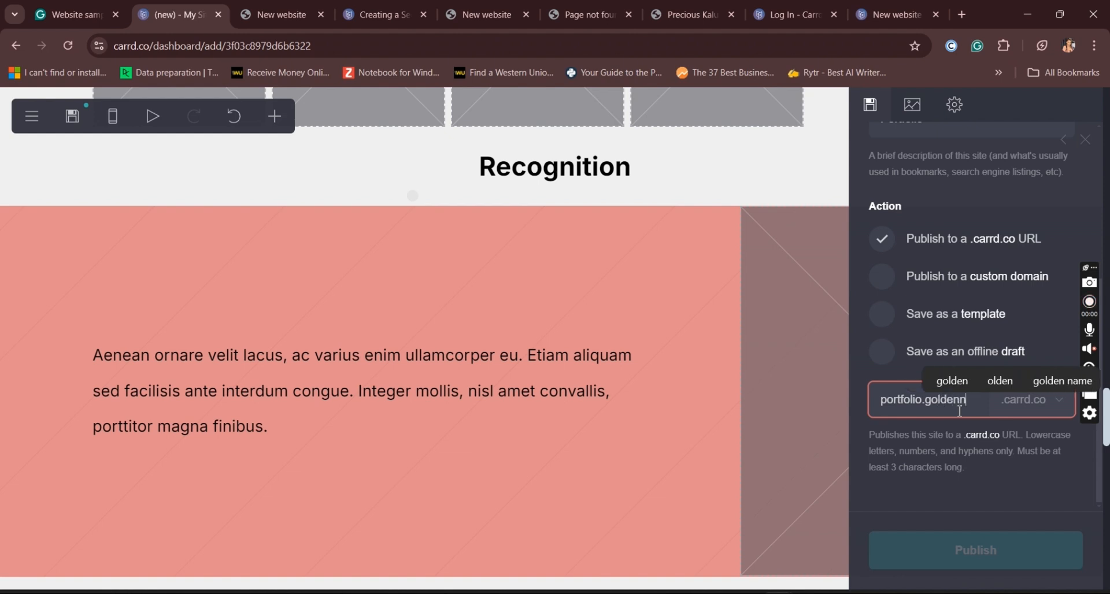
pyautogui.press('BackSpace')
pyautogui.write('k')
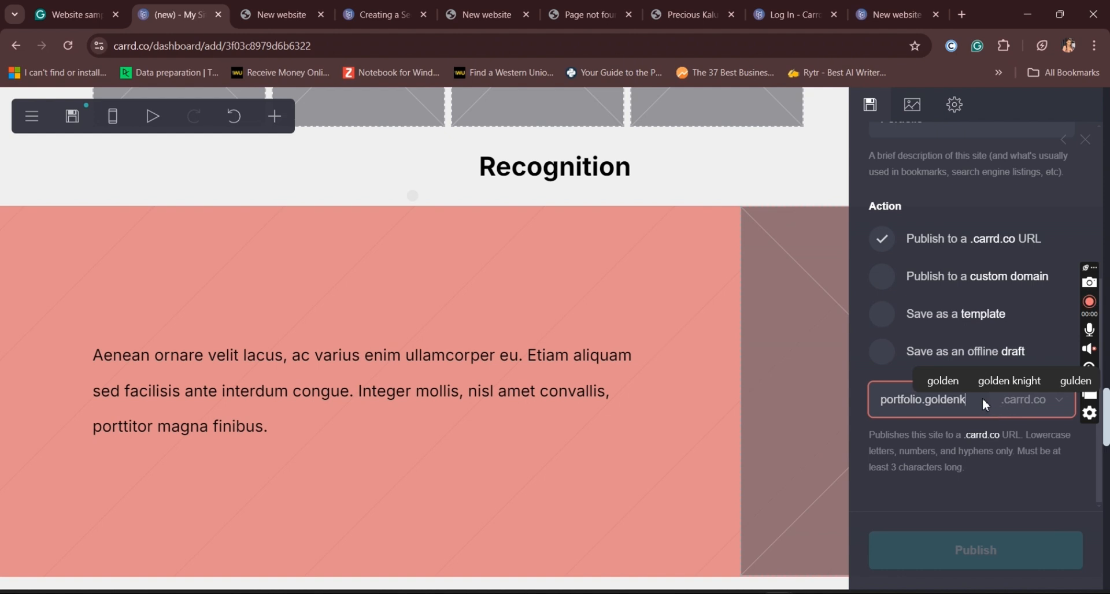
pyautogui.write('.')
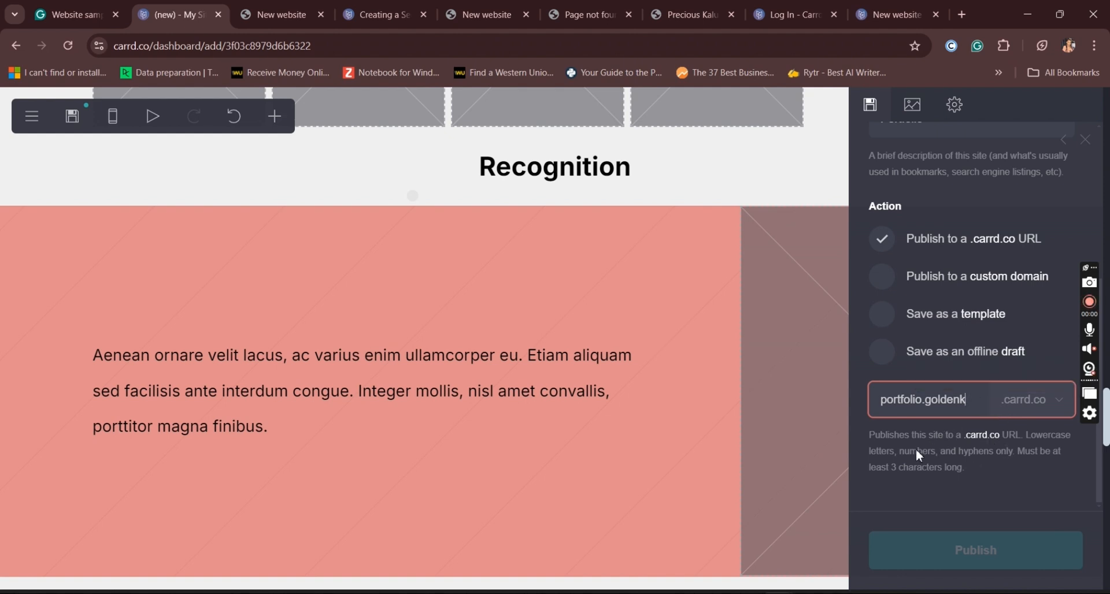
pyautogui.hotkey('ctrl', 'a')
pyautogui.press('BackSpace')
# Step: Set the site's .carrd.co address name to "portfolio" directly followed by the owner's first name, without a dot, and try to publish
pyautogui.click(914, 401)
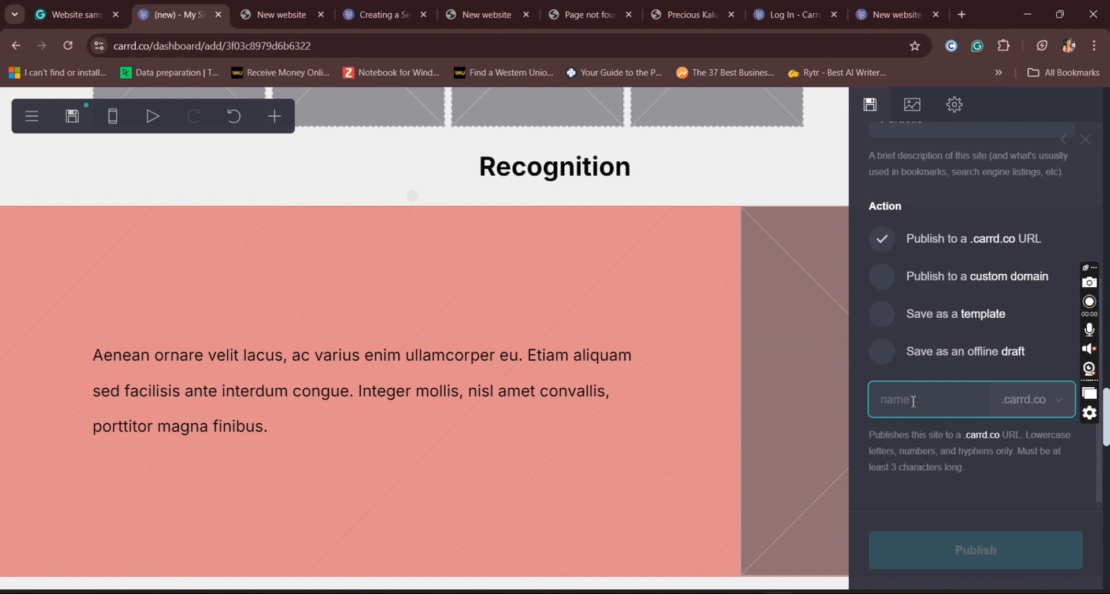
pyautogui.write('port')
pyautogui.write('folio')
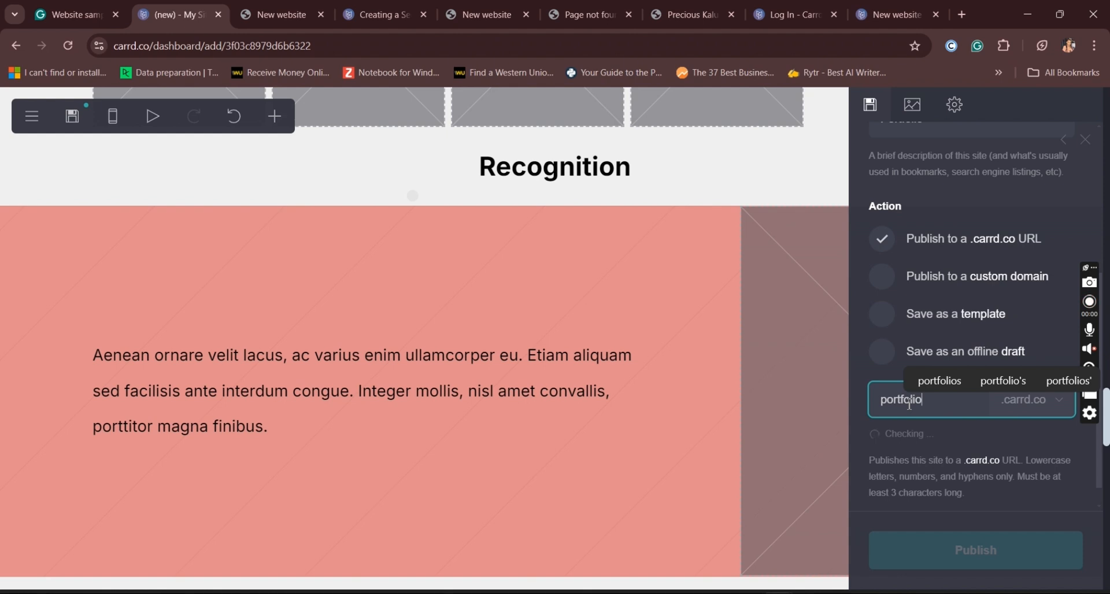
pyautogui.write('.pr')
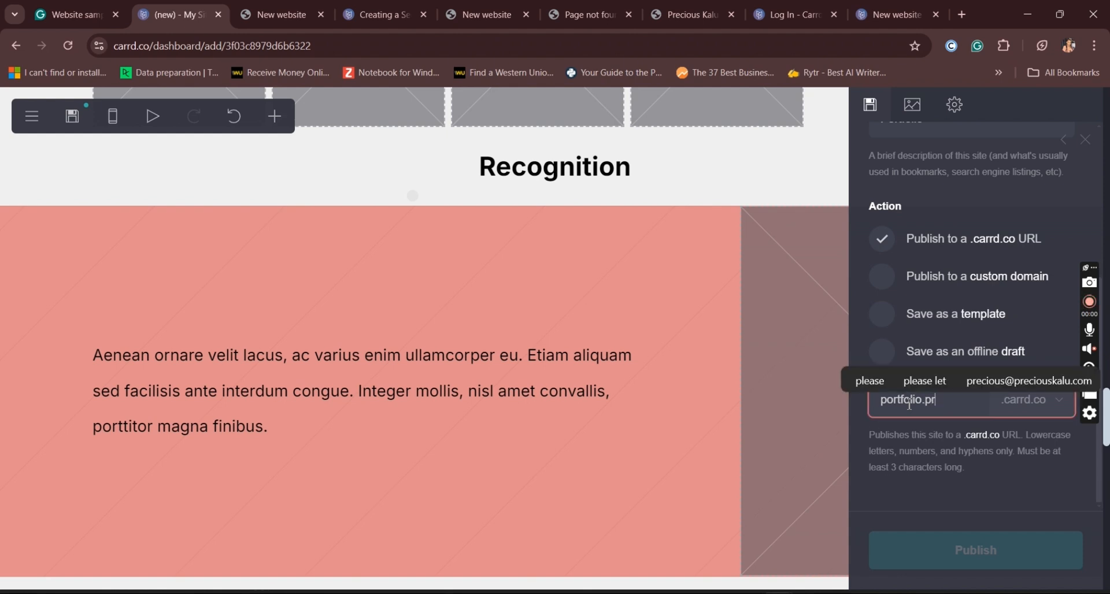
pyautogui.write('ecious')
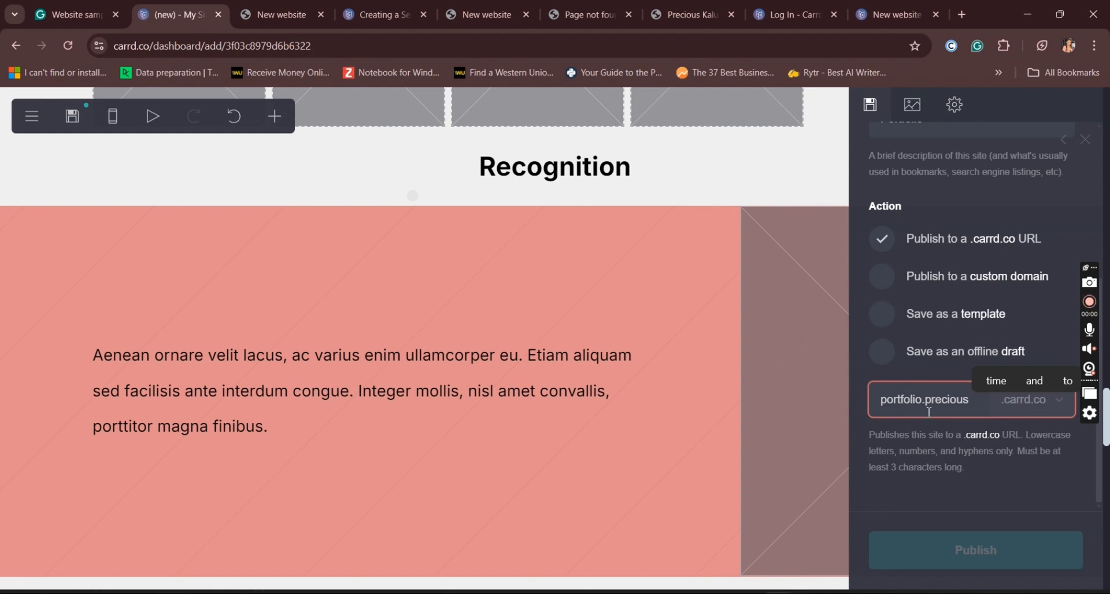
pyautogui.press('BackSpace')
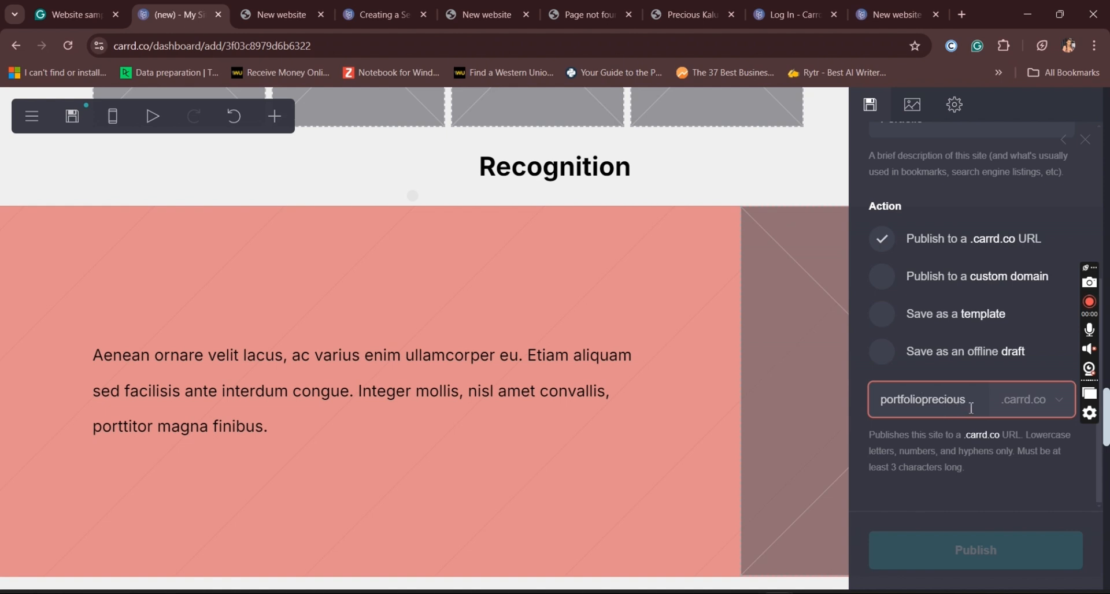
pyautogui.press('BackSpace')
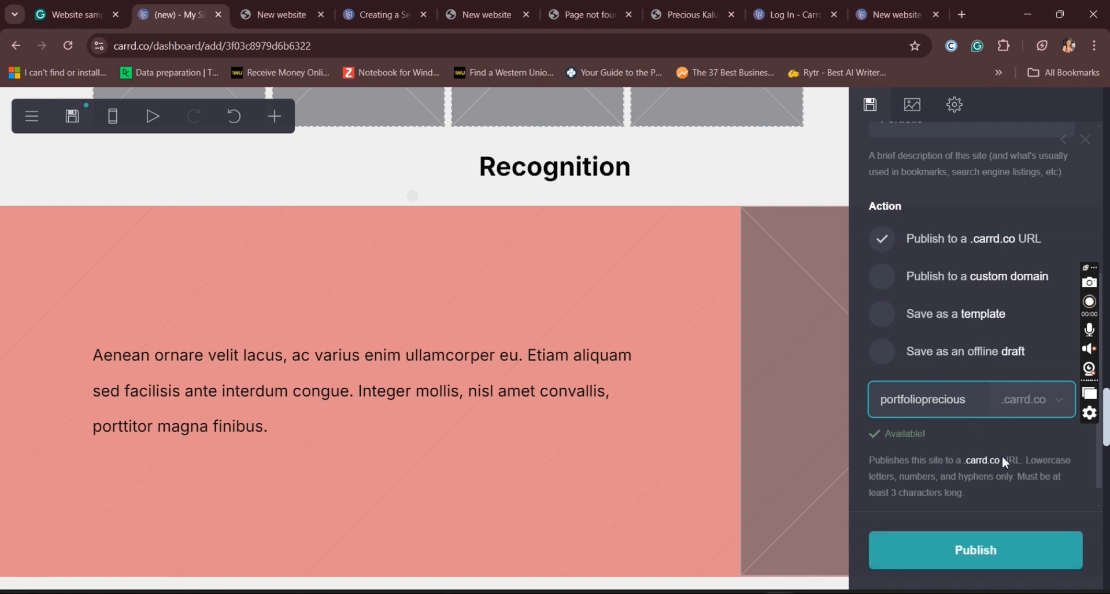
pyautogui.click(1011, 570)
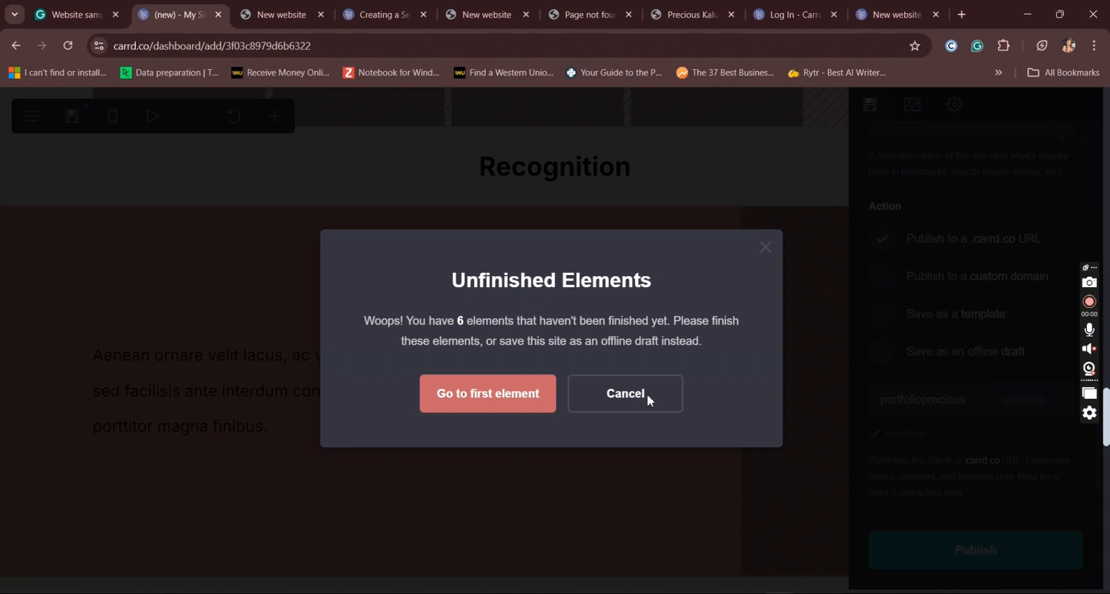
# Step: Go to the first unfinished element, the image beside the "About" text, and set its width to 68 and height to 22.625
pyautogui.click(517, 402)
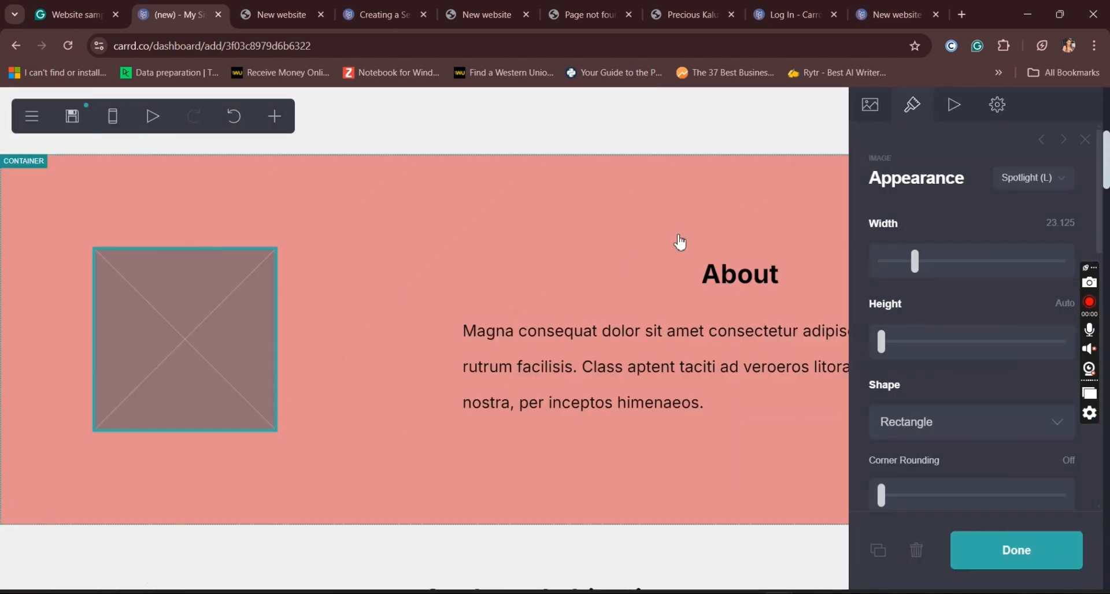
pyautogui.press('Escape')
pyautogui.click(237, 386)
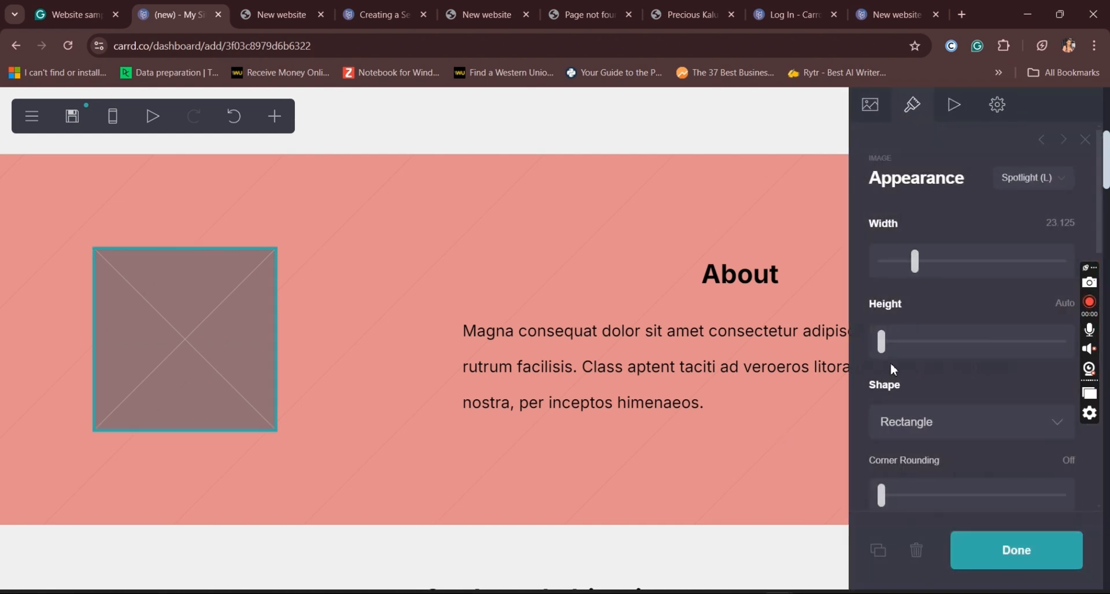
pyautogui.moveTo(916, 261); pyautogui.dragTo(987, 274)
pyautogui.moveTo(881, 350); pyautogui.dragTo(964, 361)
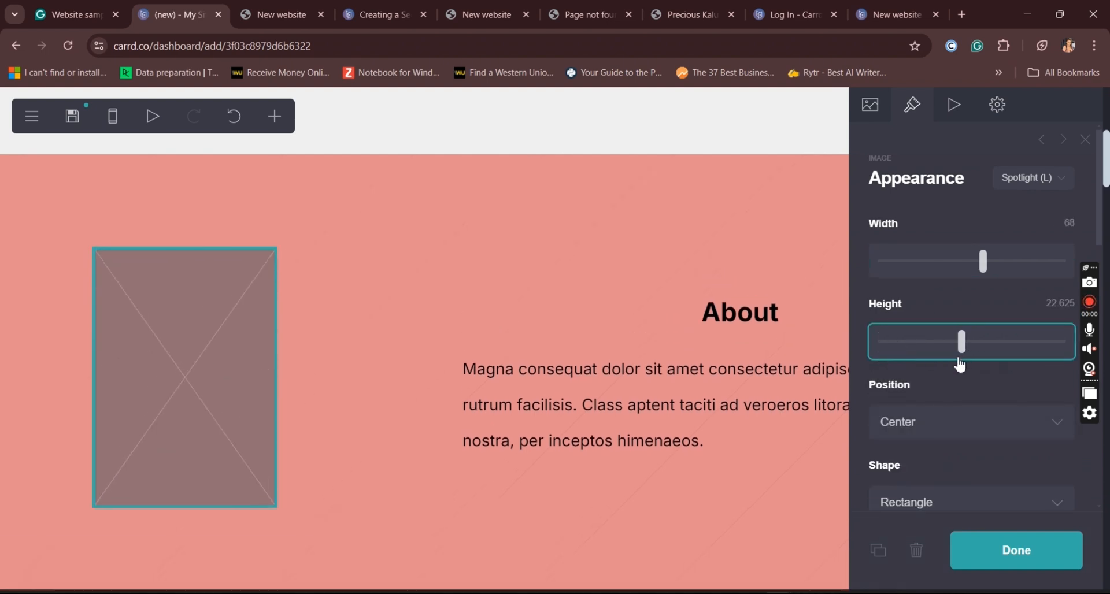
pyautogui.click(1003, 562)
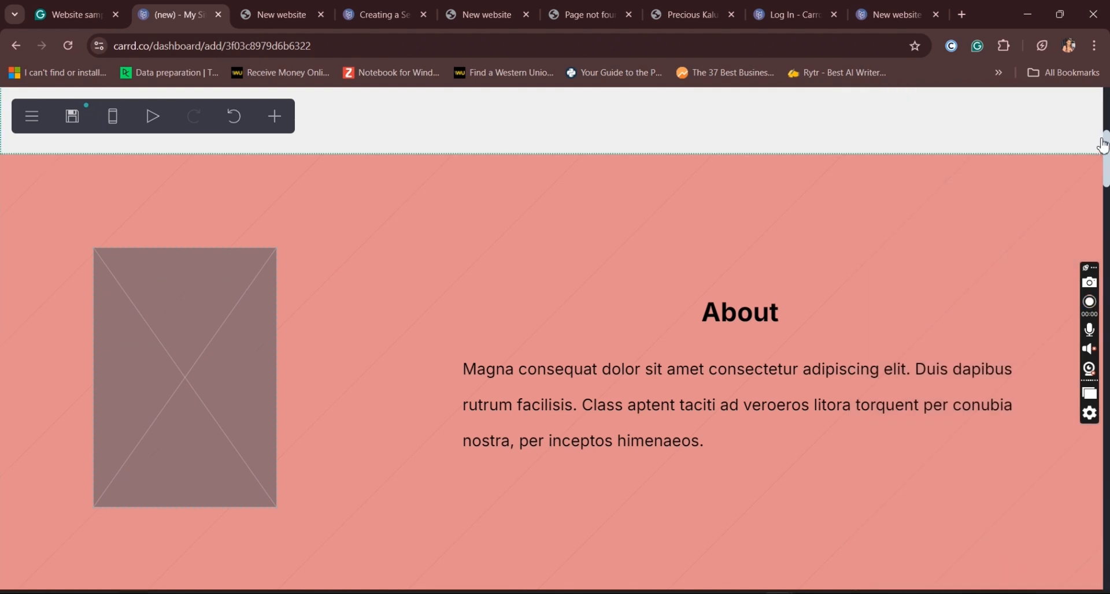
# Step: Delete the Twitter entry from the icons element in the Contact section and finish editing the icons
pyautogui.moveTo(1108, 144); pyautogui.dragTo(1109, 555)
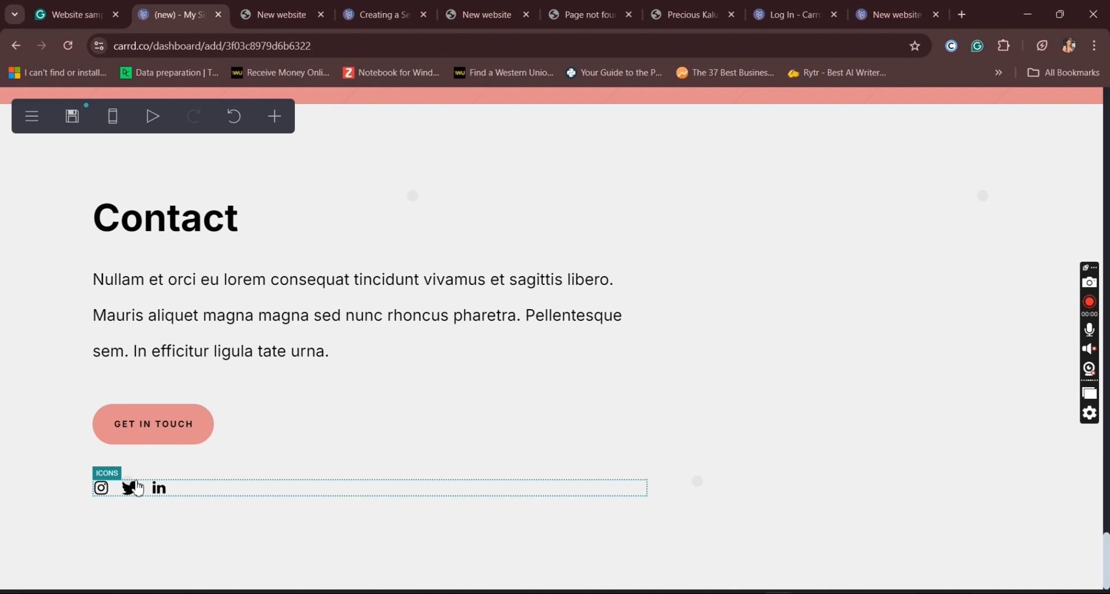
pyautogui.click(138, 489)
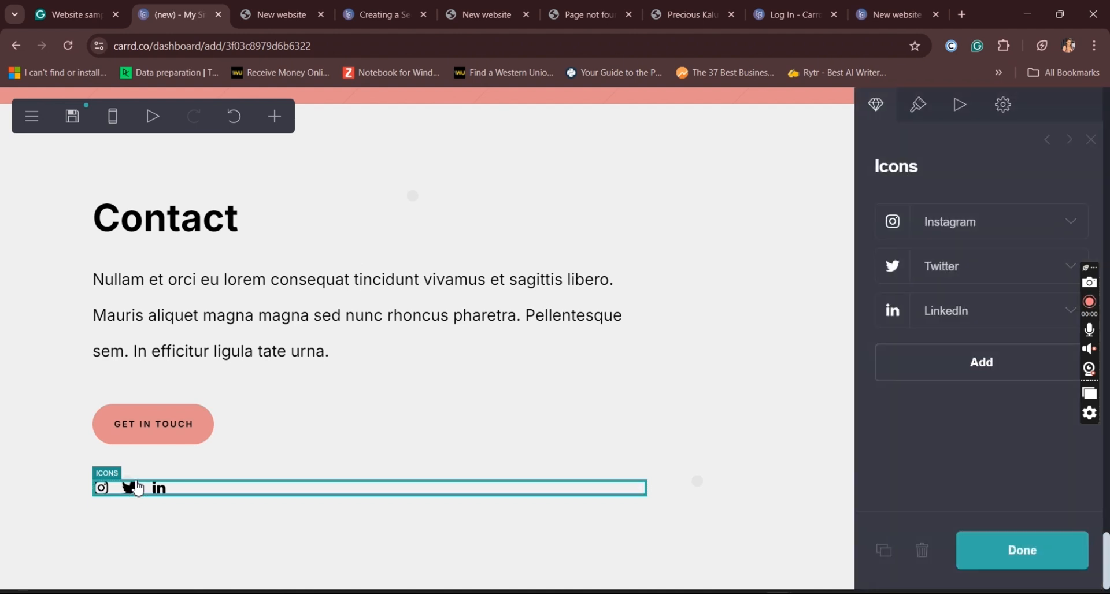
pyautogui.click(979, 228)
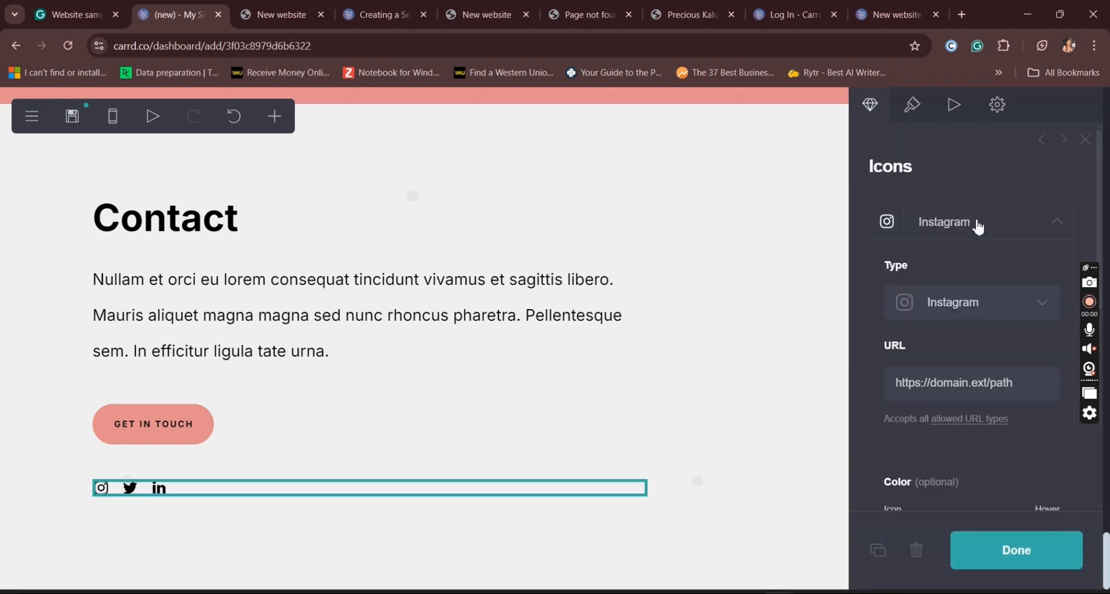
pyautogui.click(977, 232)
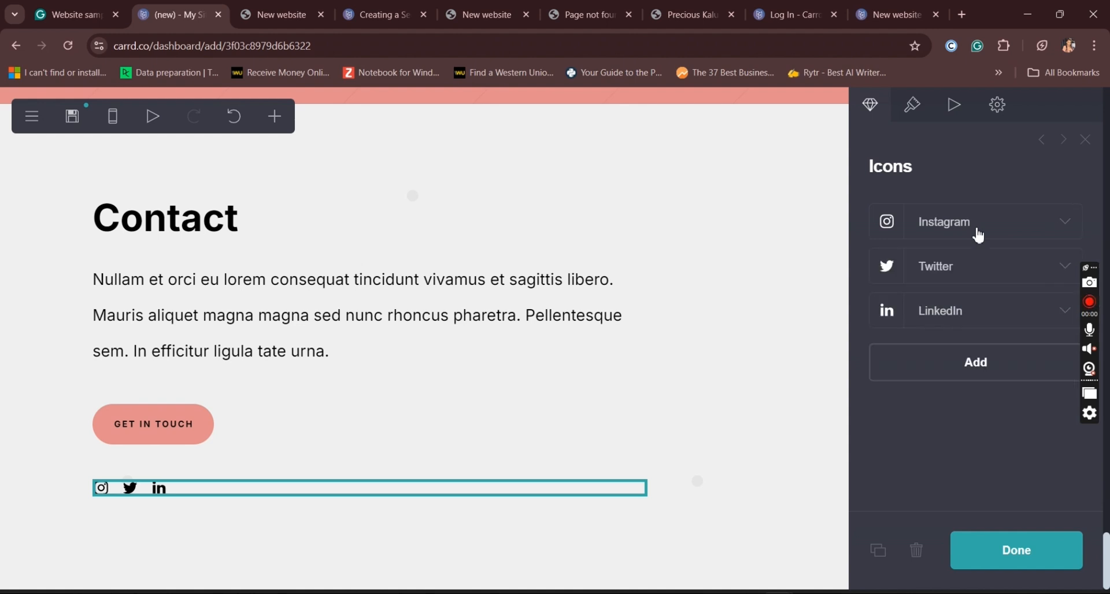
pyautogui.click(963, 273)
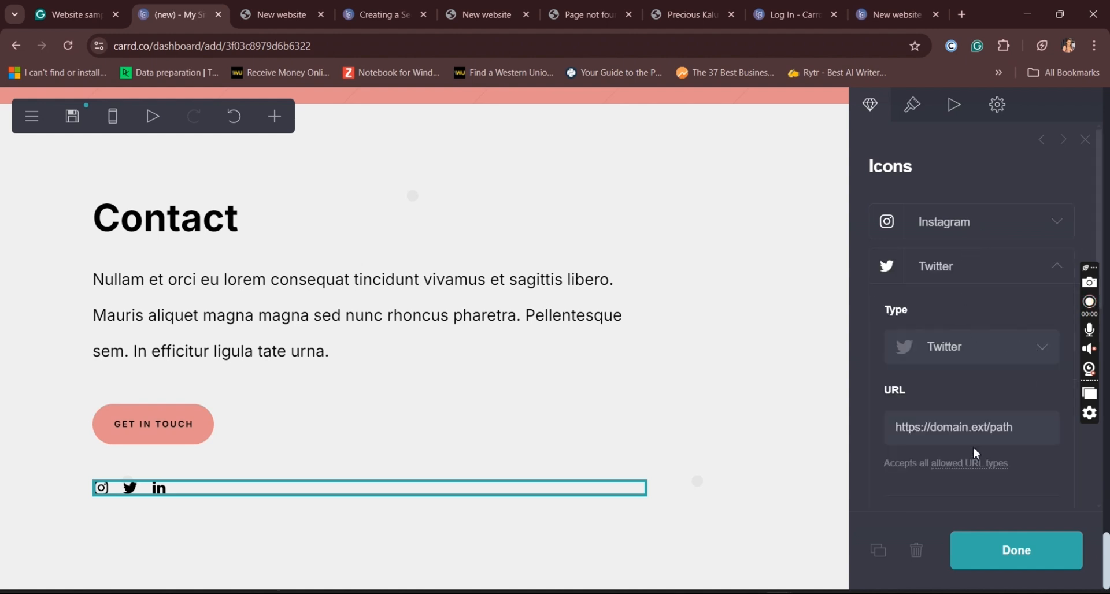
pyautogui.click(989, 272)
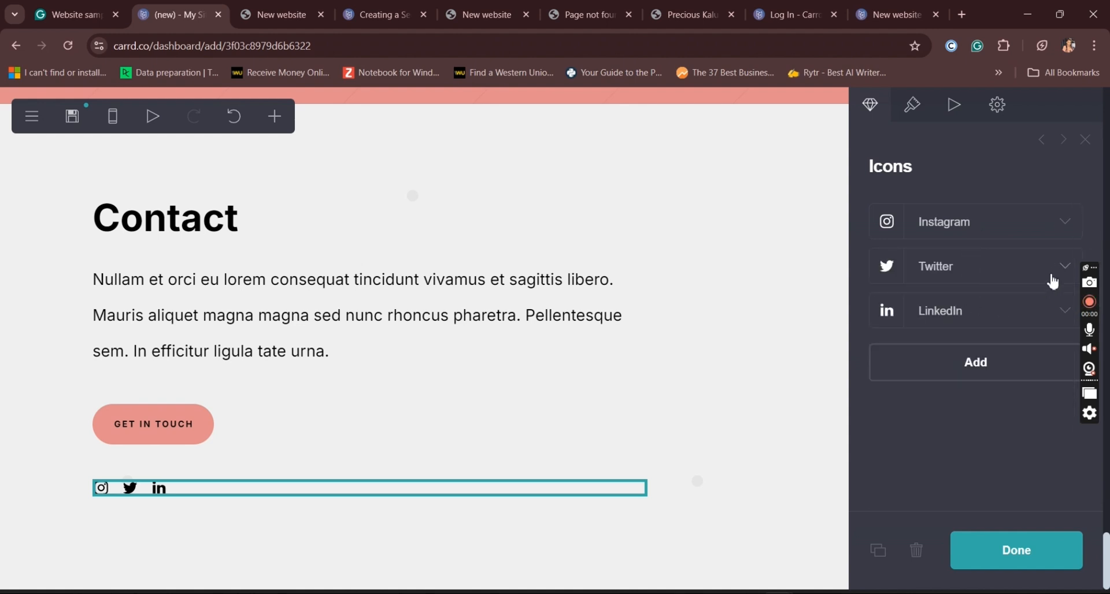
pyautogui.click(980, 267)
pyautogui.click(1032, 413)
pyautogui.scroll(-3, 1032, 412)
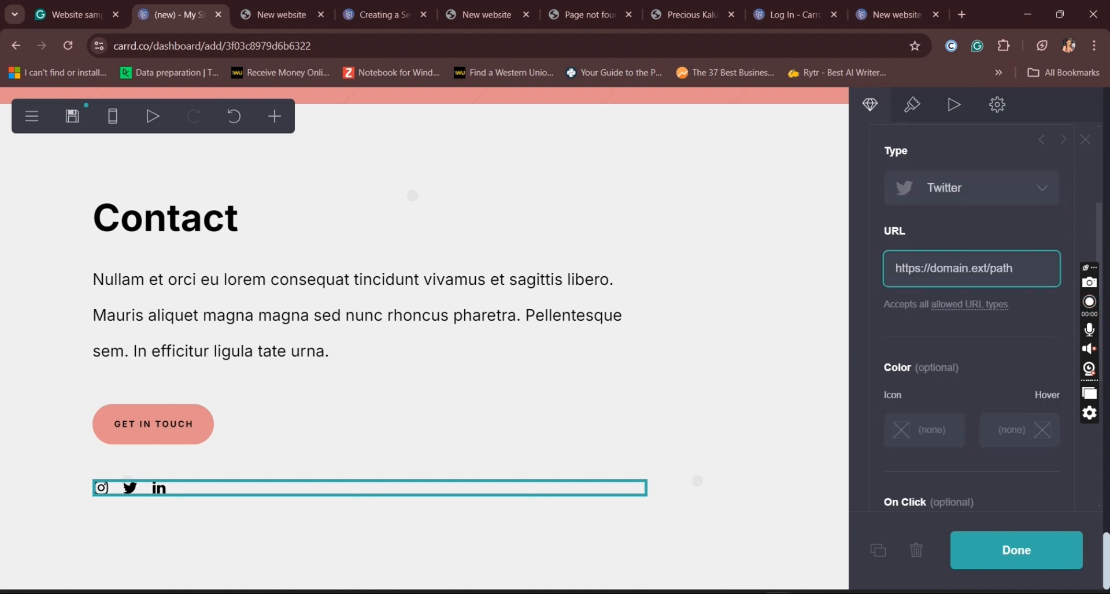
pyautogui.scroll(-4, 1064, 284)
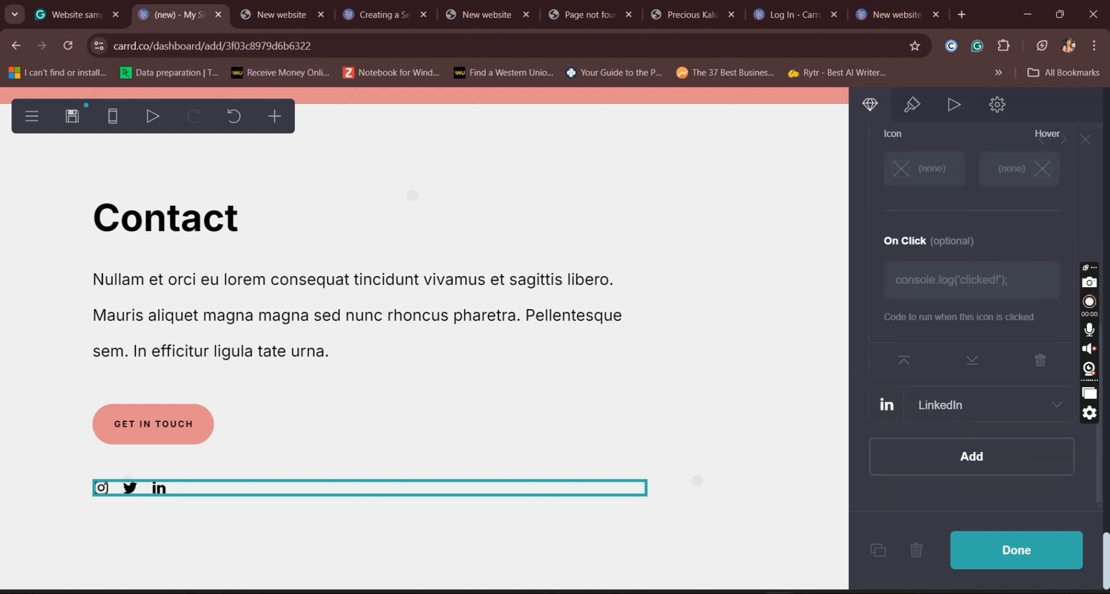
pyautogui.click(1041, 361)
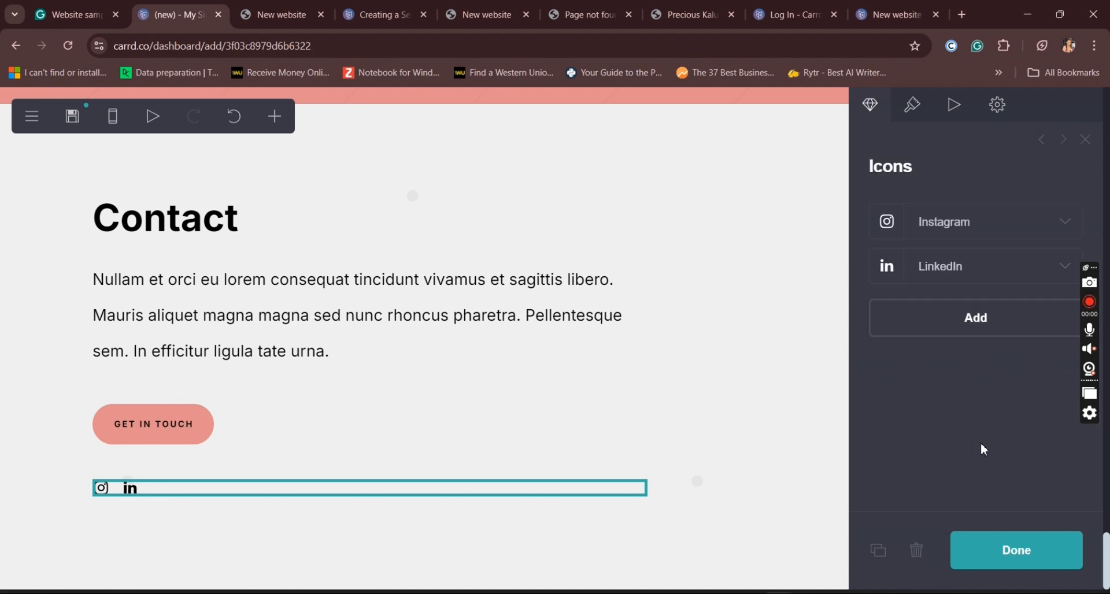
pyautogui.click(1025, 568)
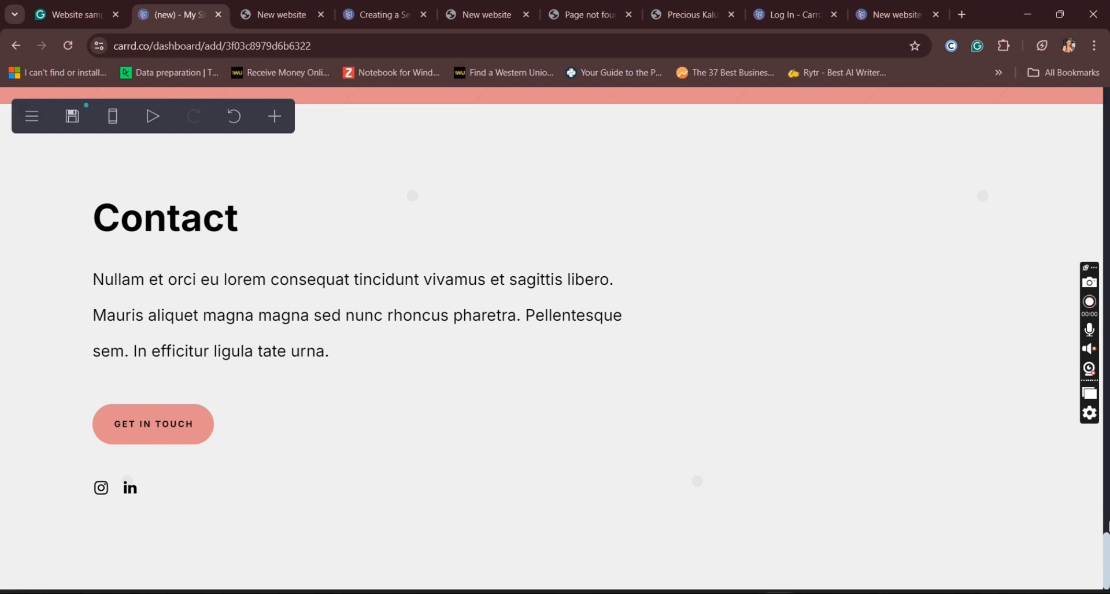
# Step: Try to publish the site and delete the first unfinished element, the image beside the "About" text
pyautogui.moveTo(1107, 527); pyautogui.dragTo(1106, 32)
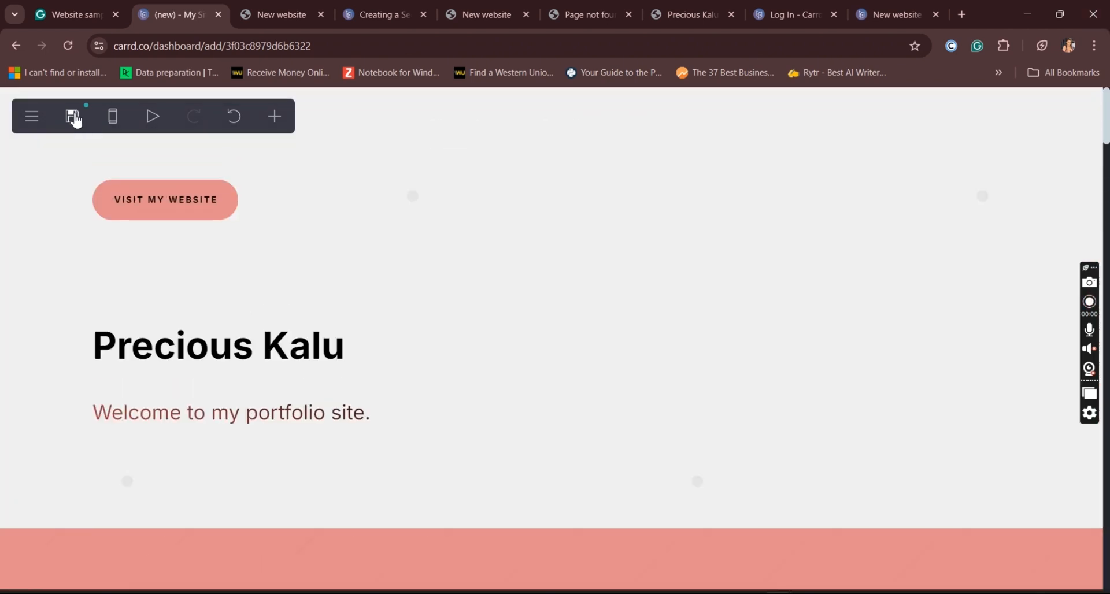
pyautogui.click(73, 118)
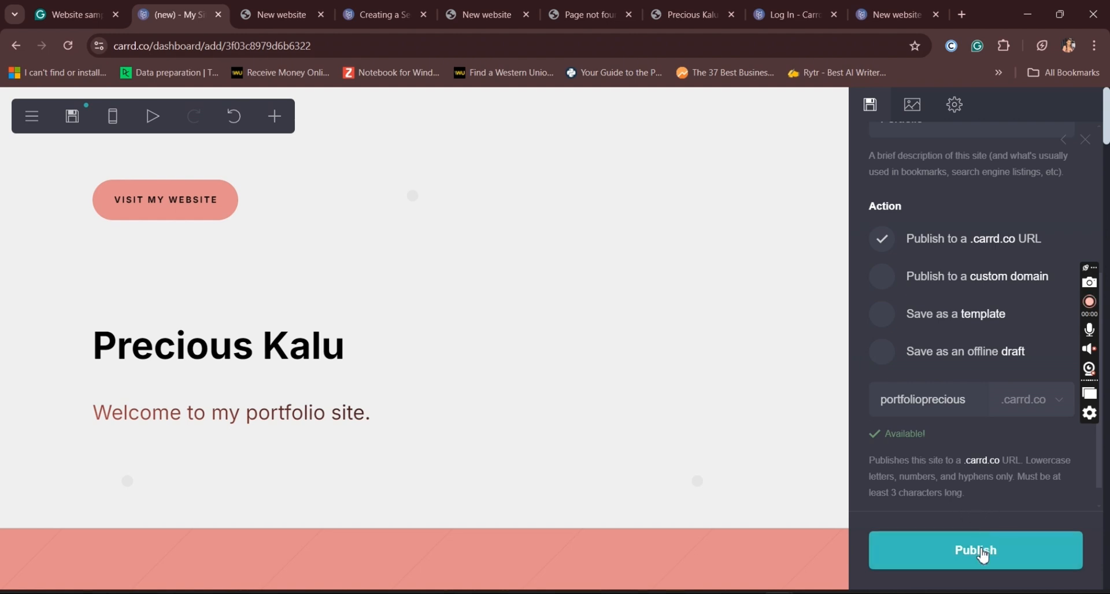
pyautogui.click(982, 550)
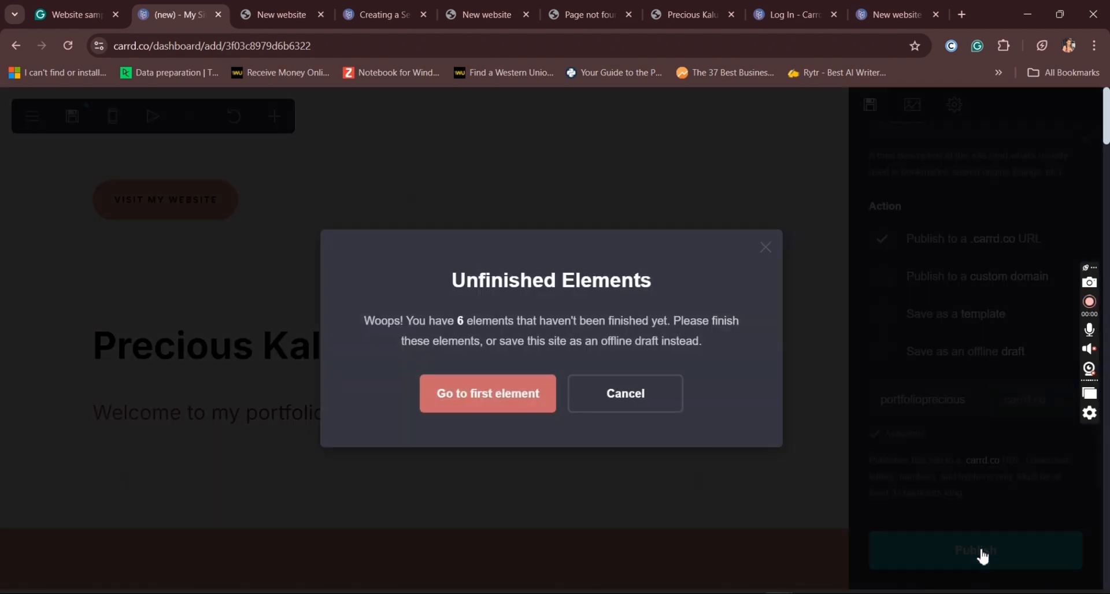
pyautogui.click(492, 394)
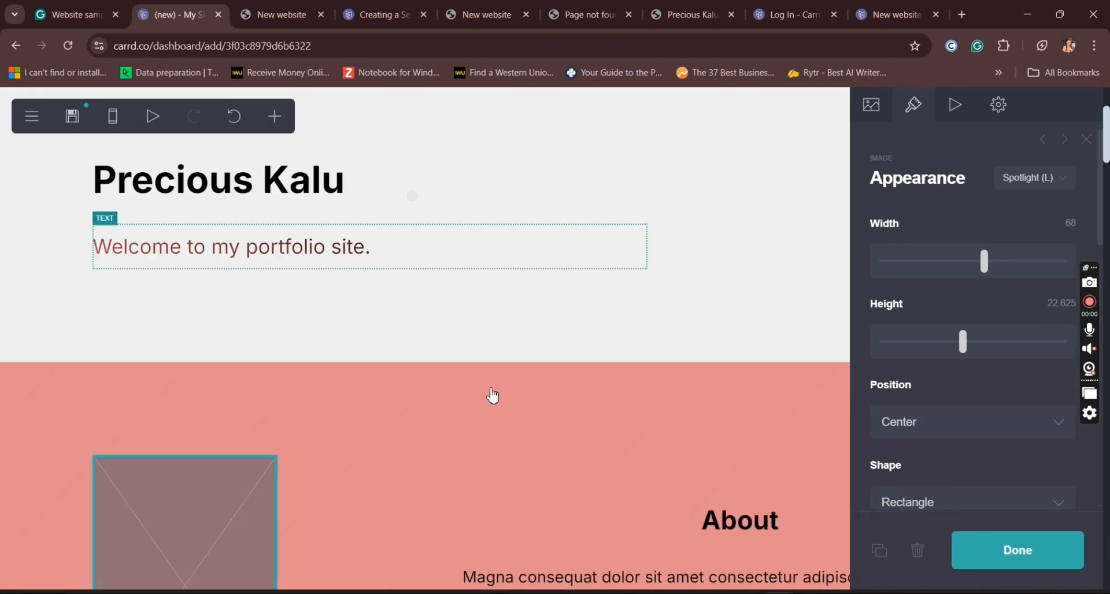
pyautogui.click(924, 562)
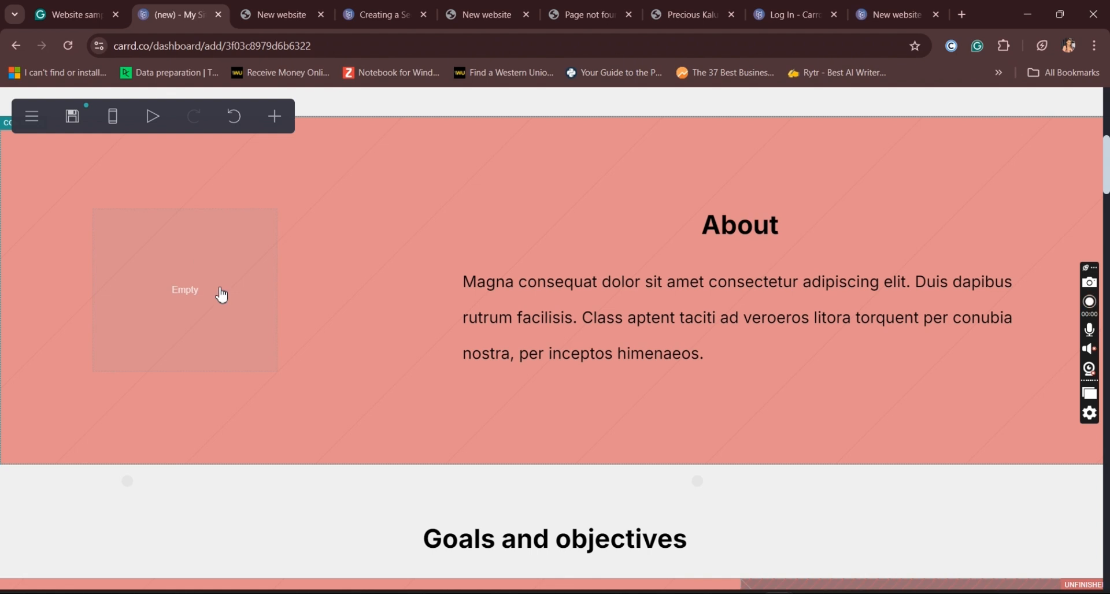
# Step: Try to publish the site again and delete the next unfinished element, the image beside the "Services" text
pyautogui.click(221, 295)
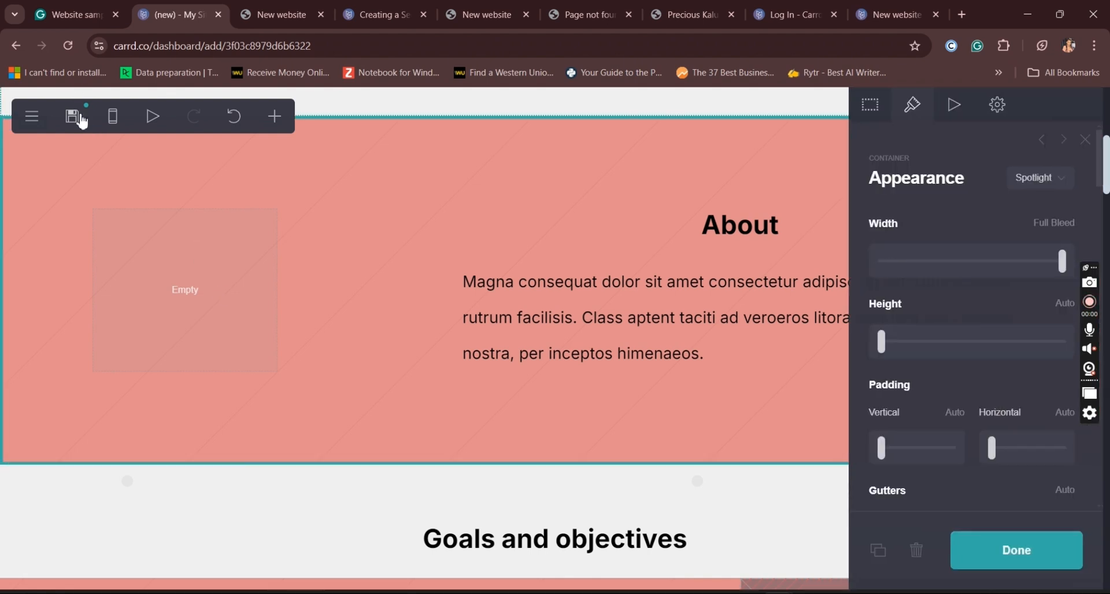
pyautogui.click(73, 116)
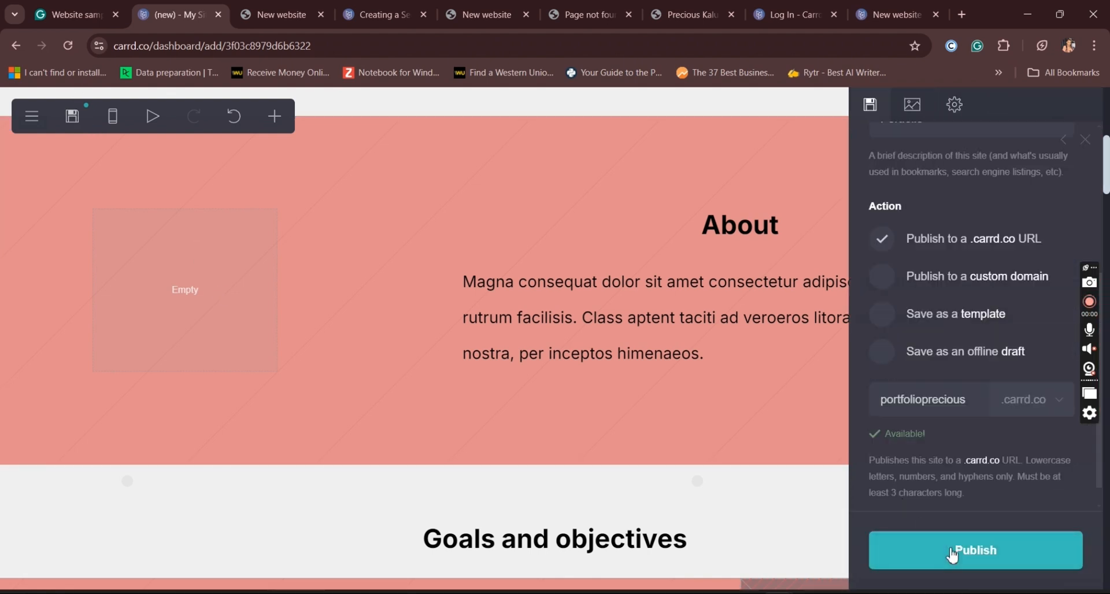
pyautogui.click(953, 554)
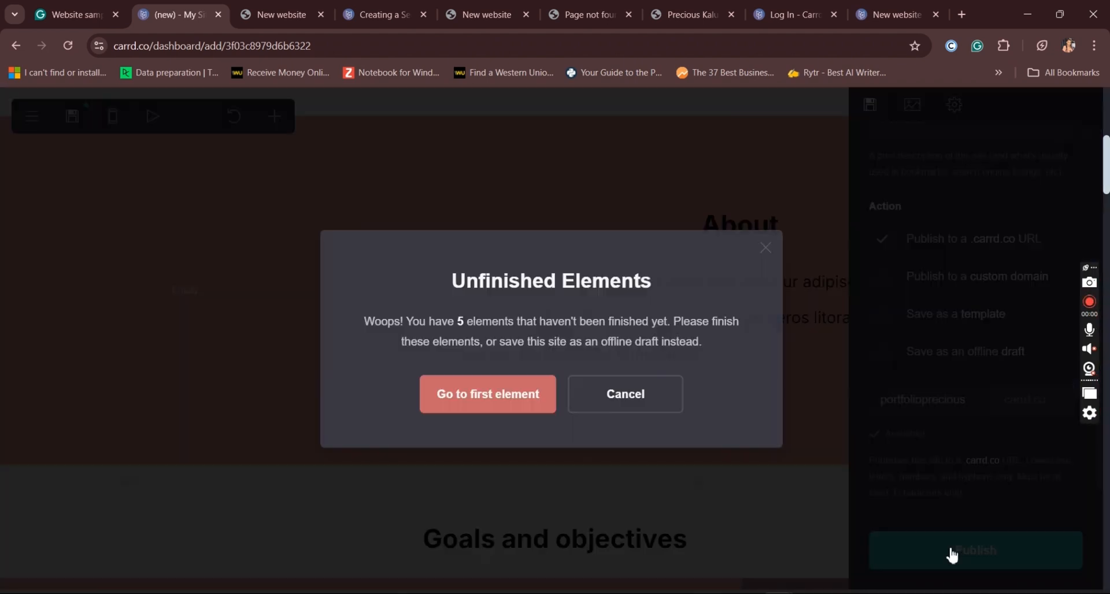
pyautogui.click(493, 412)
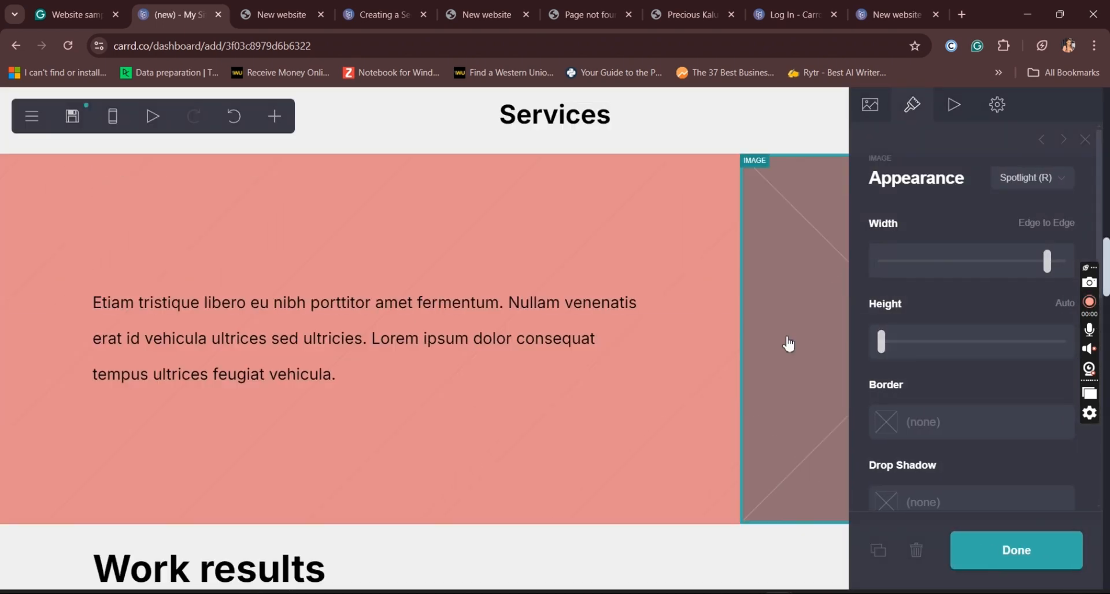
pyautogui.click(917, 551)
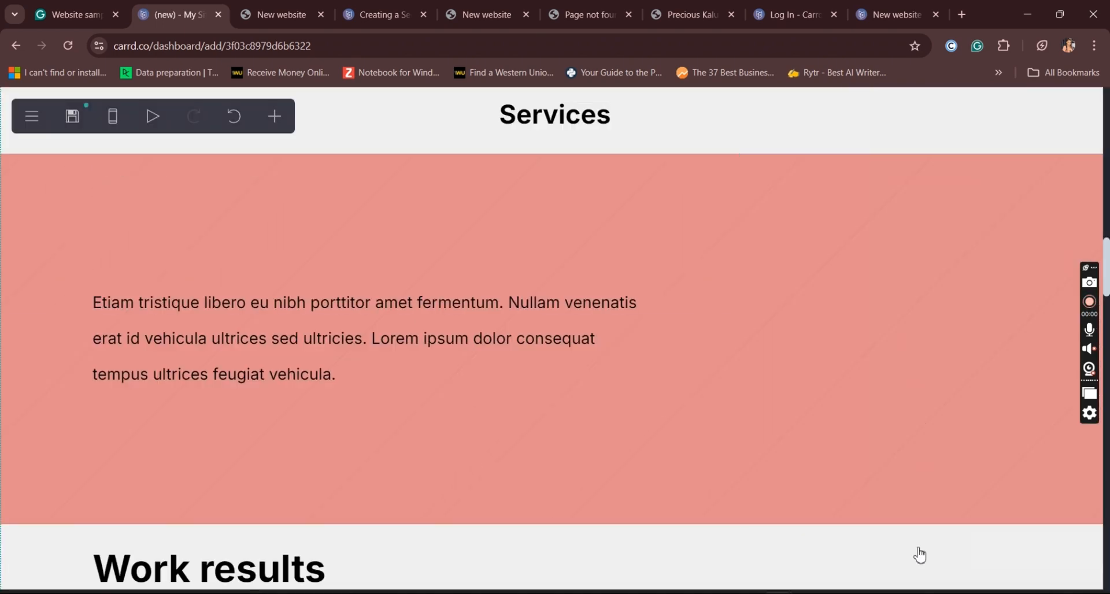
# Step: Undo the deletion of the image beside the "Services" text and close the Reviews gallery's settings
pyautogui.moveTo(1109, 276); pyautogui.dragTo(1109, 373)
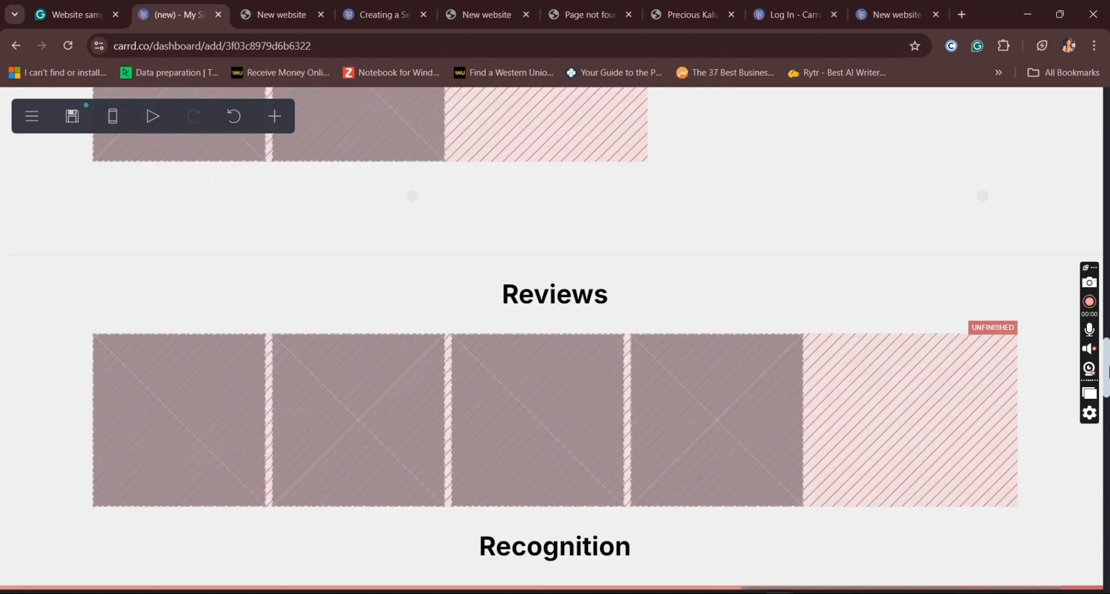
pyautogui.click(864, 463)
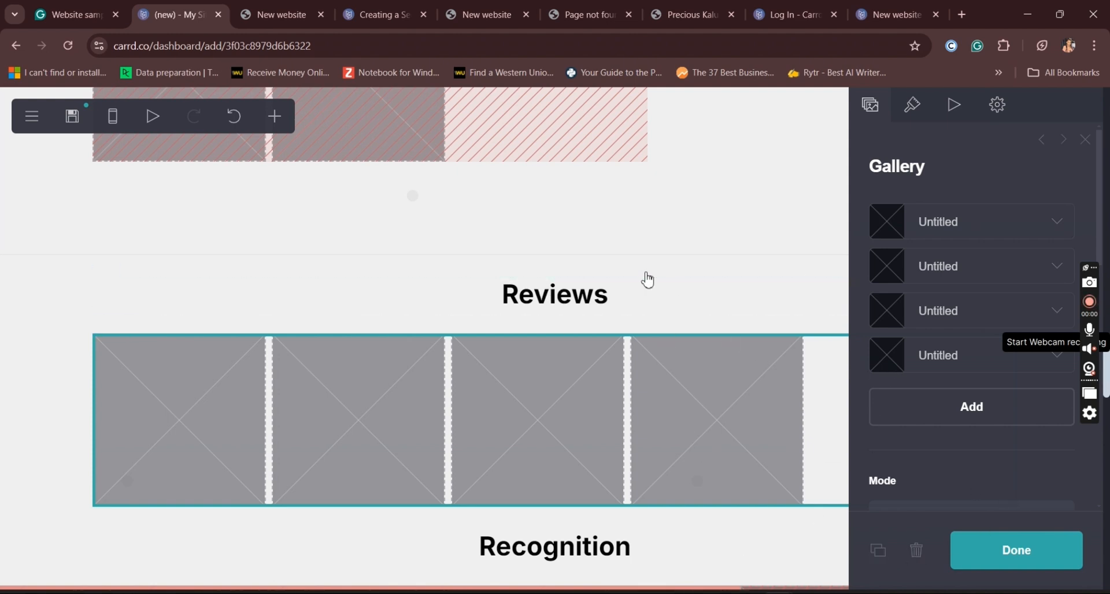
pyautogui.click(232, 117)
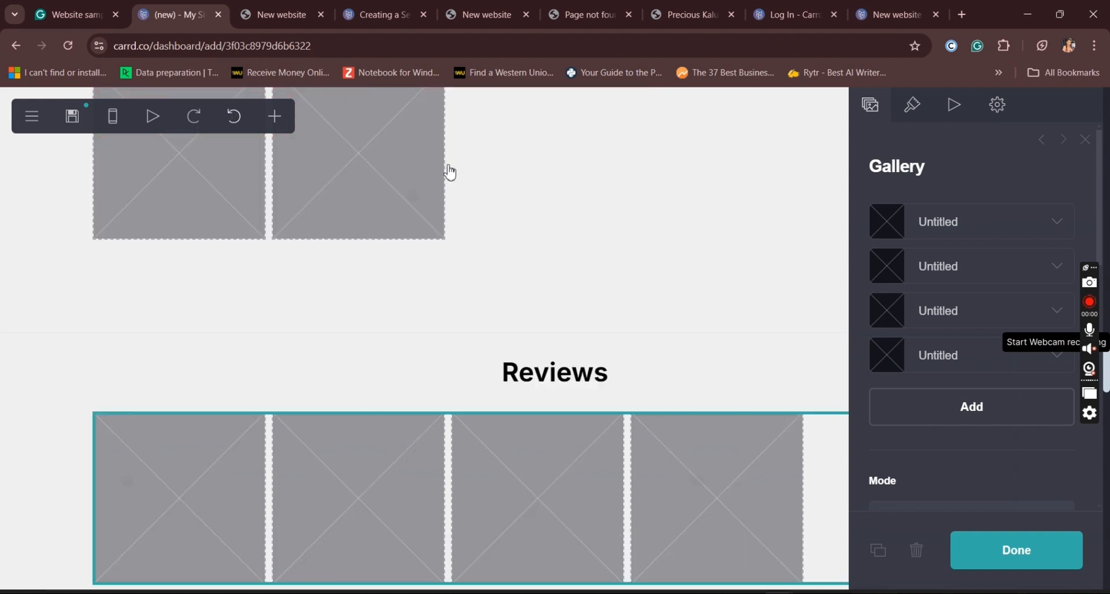
pyautogui.click(1041, 561)
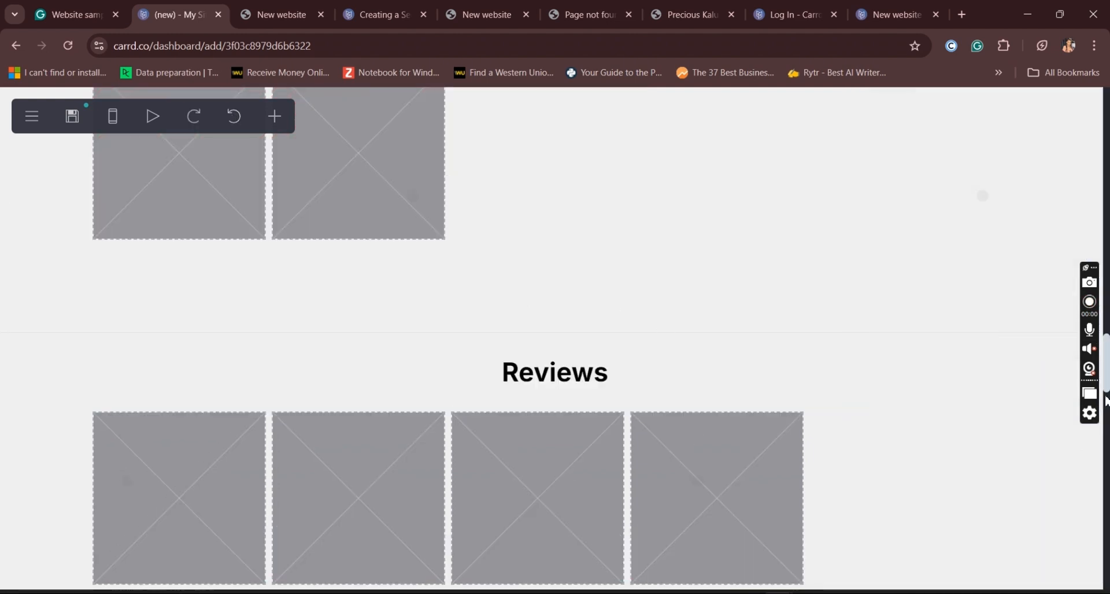
# Step: Try once more to publish to the .carrd.co URL and go to the first unfinished element, the image beside the "Services" text
pyautogui.scroll(-18, 1106, 390)
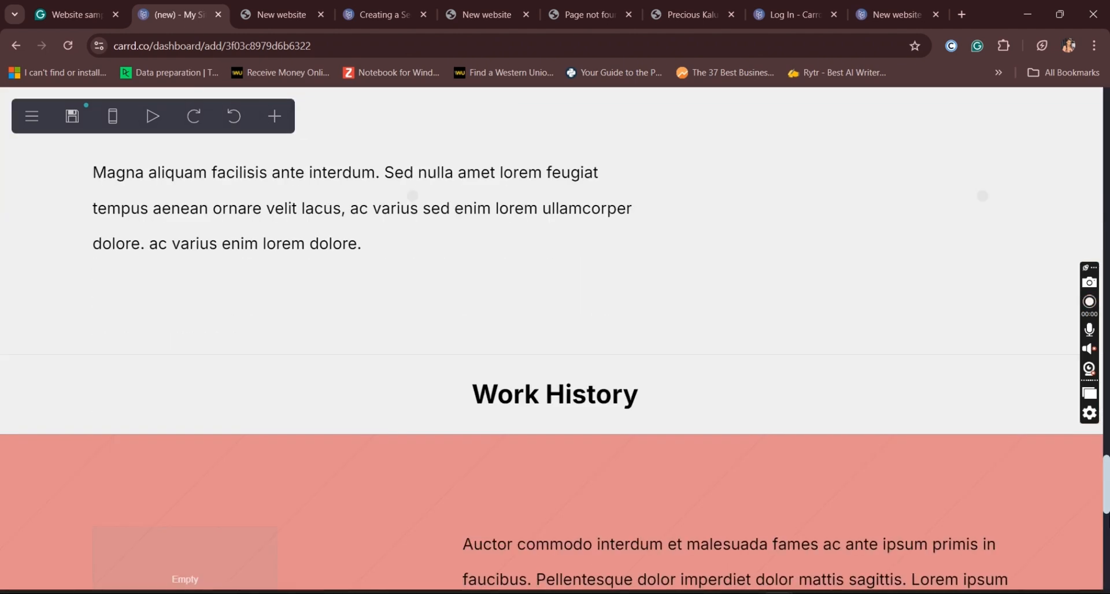
pyautogui.moveTo(1109, 505); pyautogui.dragTo(1108, 107)
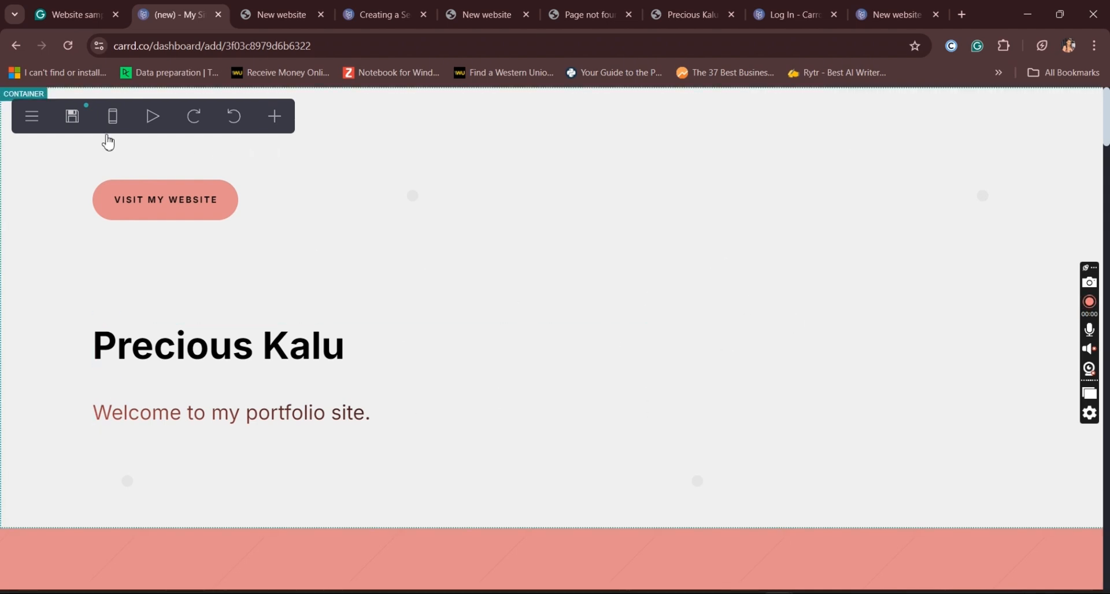
pyautogui.click(73, 116)
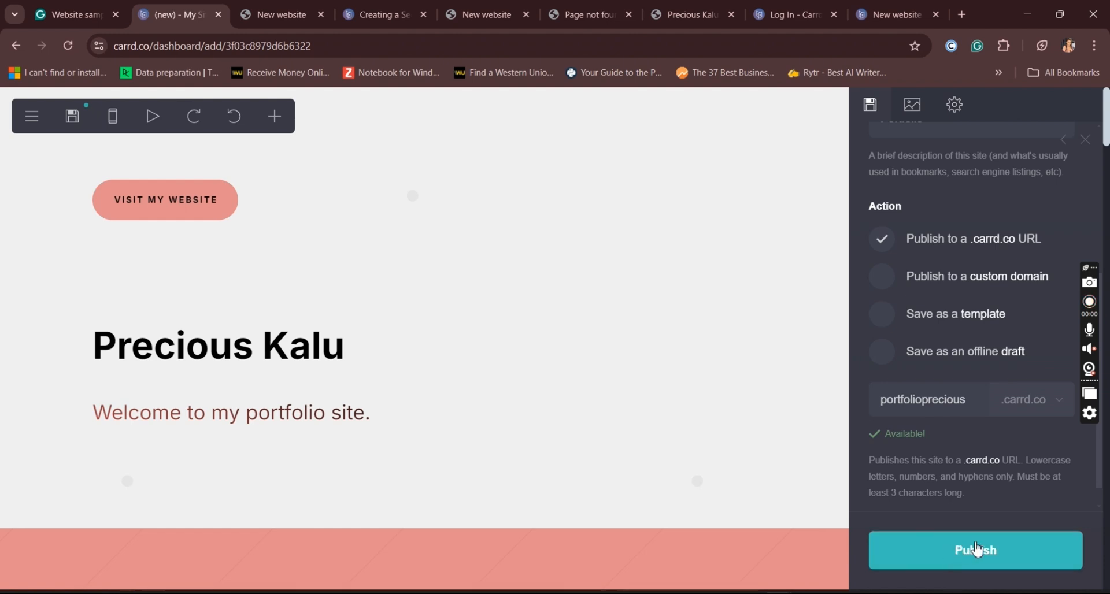
pyautogui.click(978, 549)
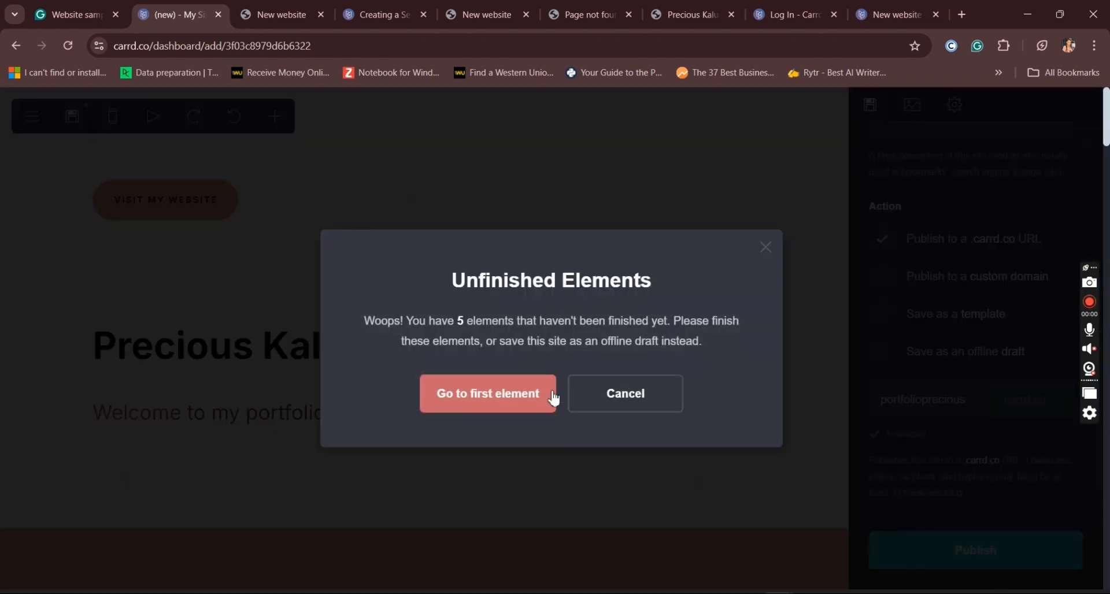
pyautogui.click(525, 407)
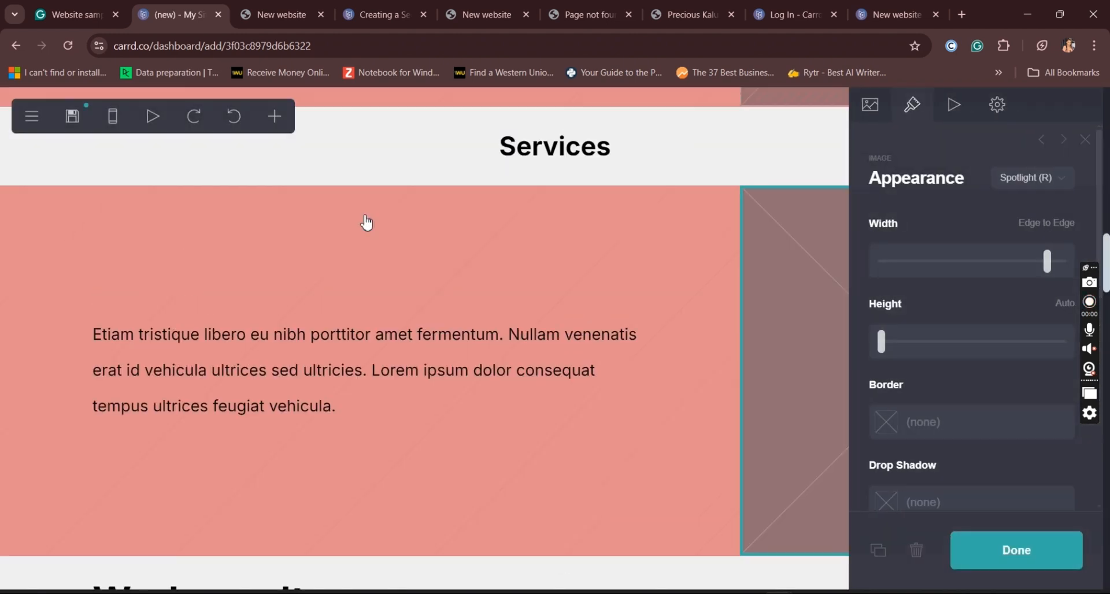